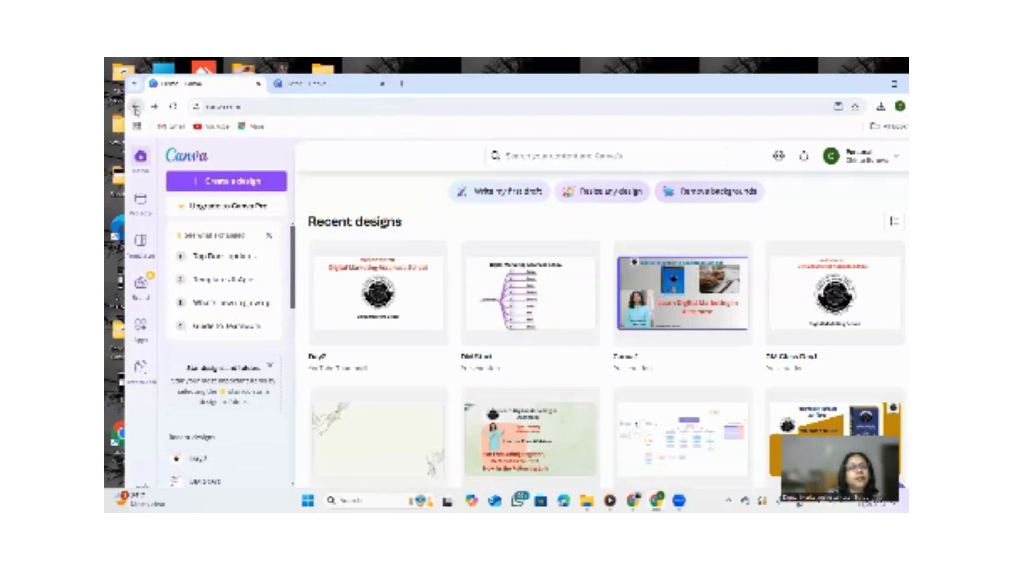
click(135, 107)
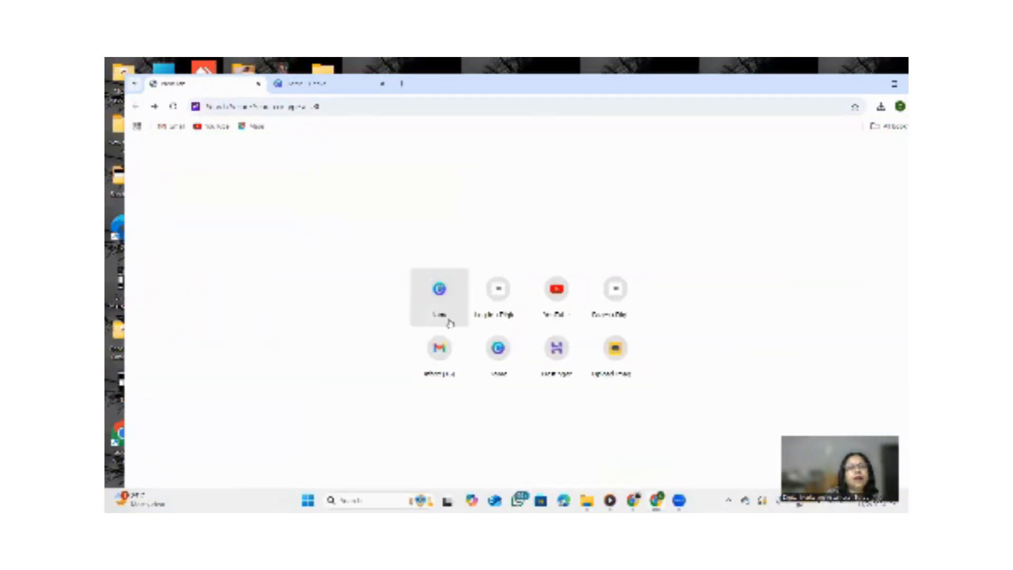
click(440, 289)
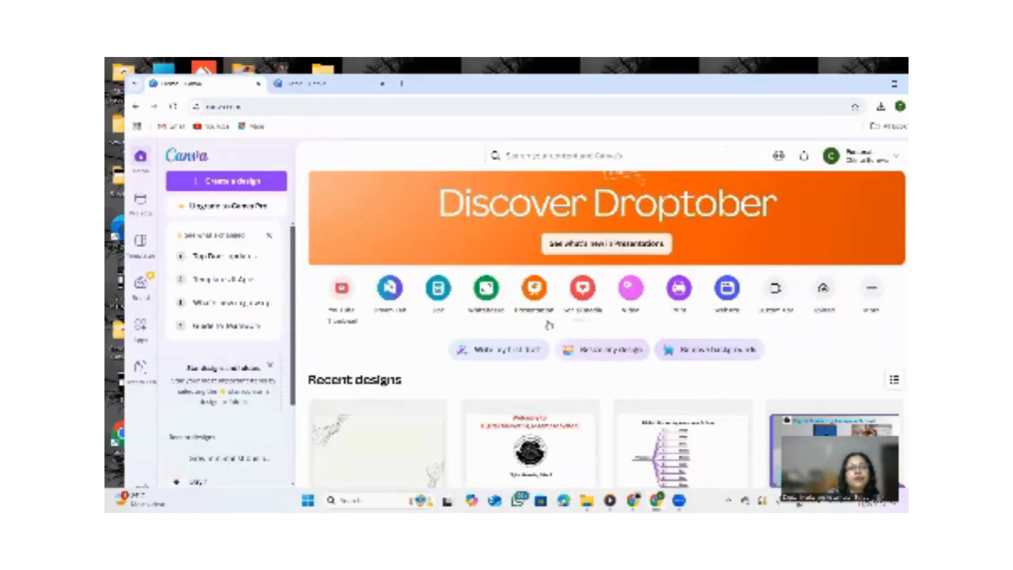
scroll(545, 324, down, 3)
scroll(548, 324, up, 3)
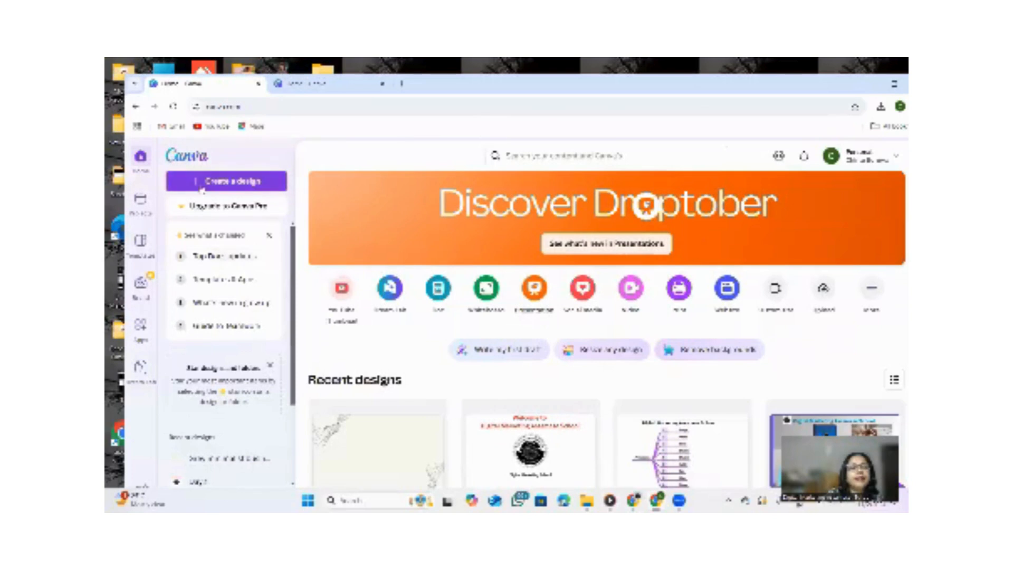
Create a new design of the Logo type by searching design types for logo.
click(213, 182)
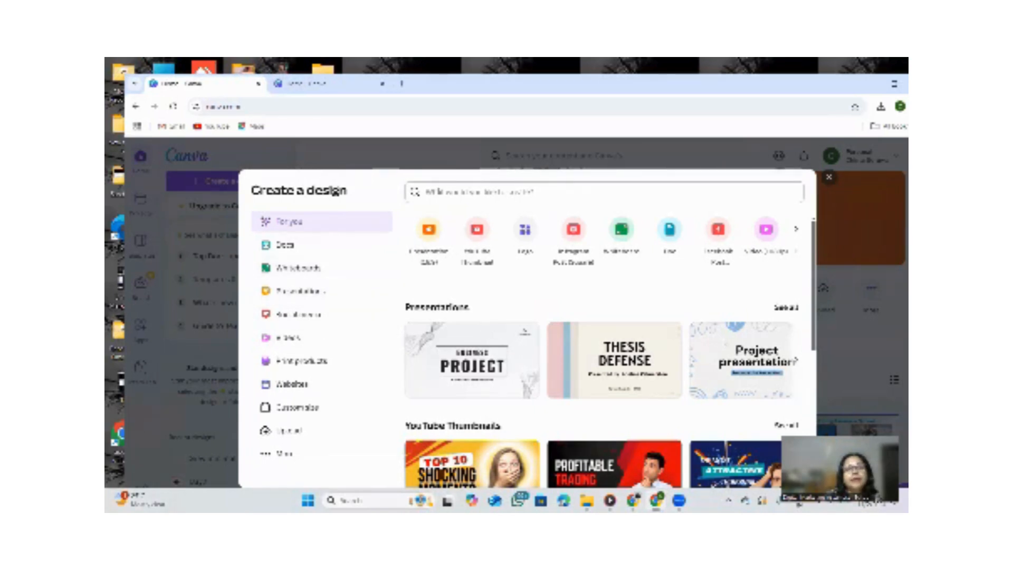
text(logo)
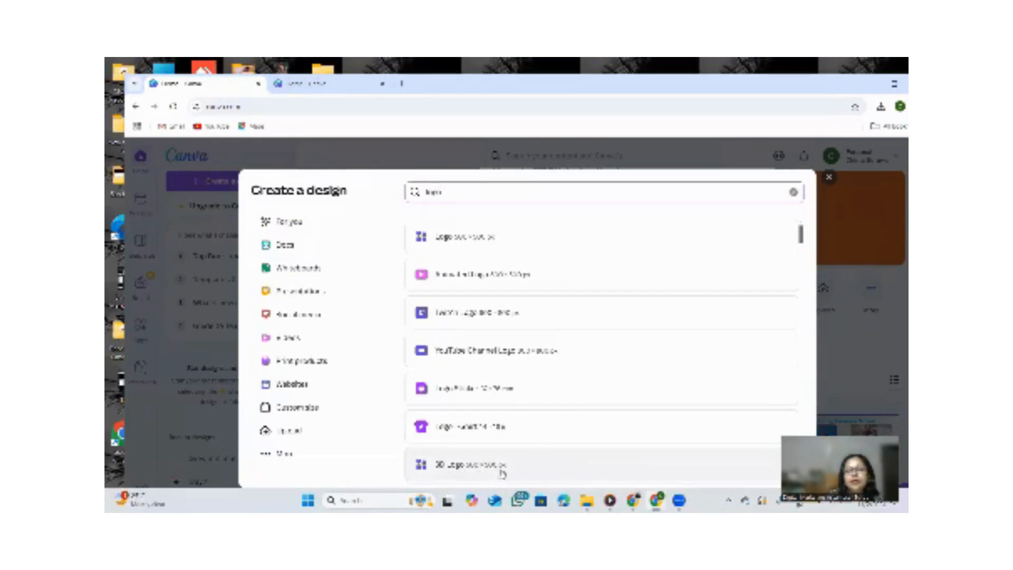
click(462, 242)
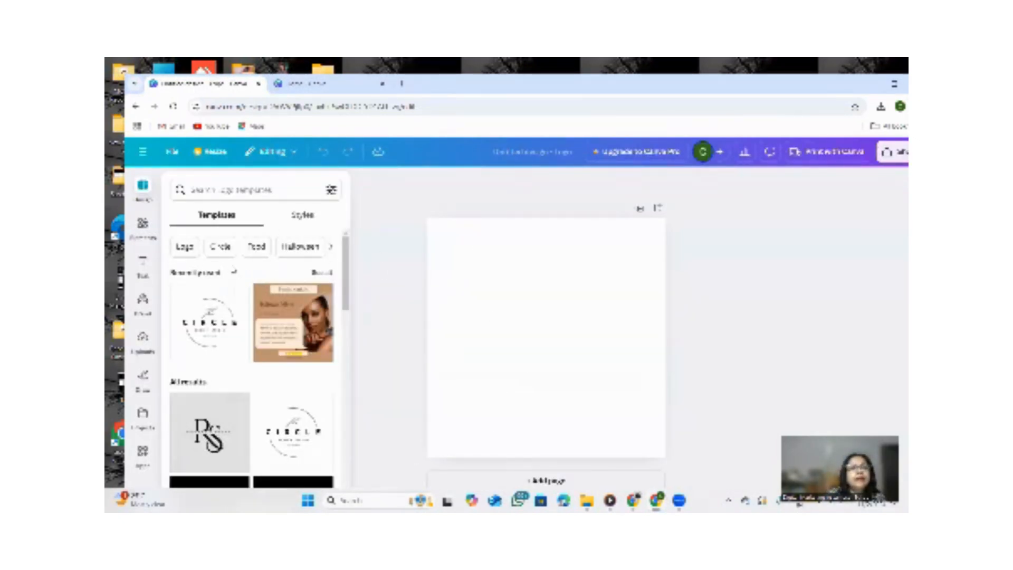
Browse the logo templates and preview the premium Dragons Esports Team template.
scroll(244, 266, down, 10)
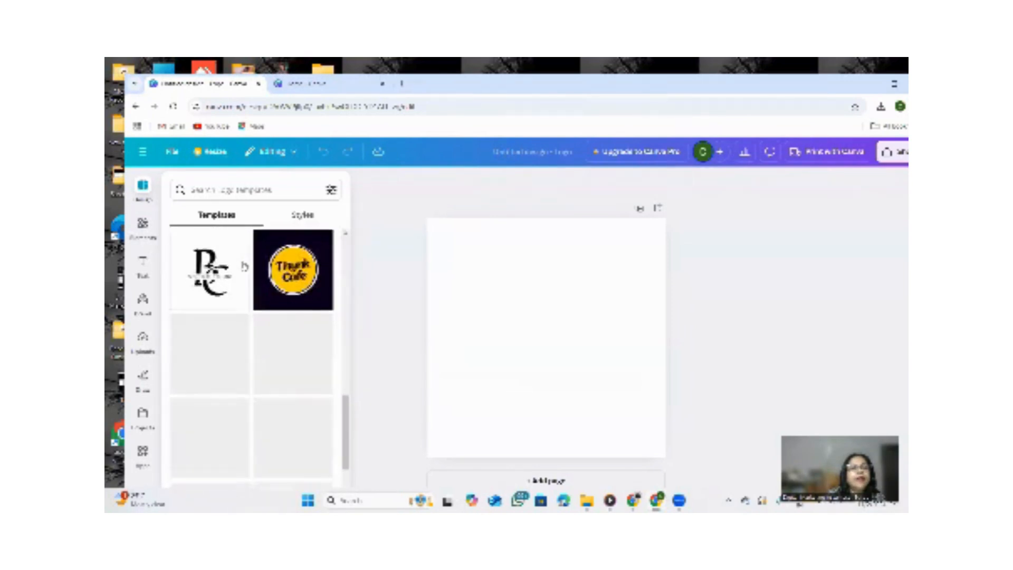
scroll(244, 266, down, 2)
scroll(247, 267, up, 5)
scroll(249, 267, down, 2)
scroll(249, 267, up, 3)
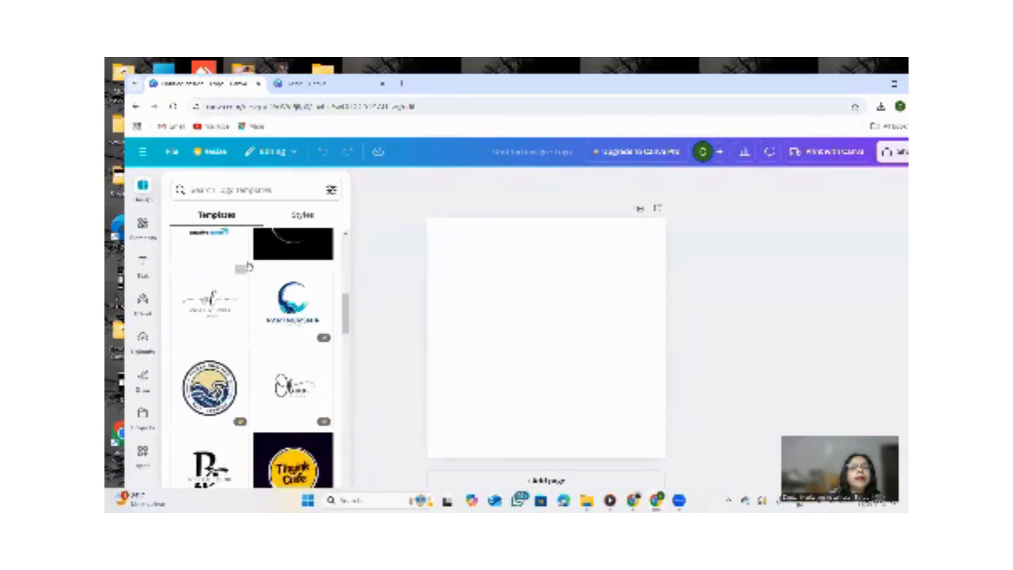
scroll(249, 266, up, 1)
scroll(264, 269, down, 10)
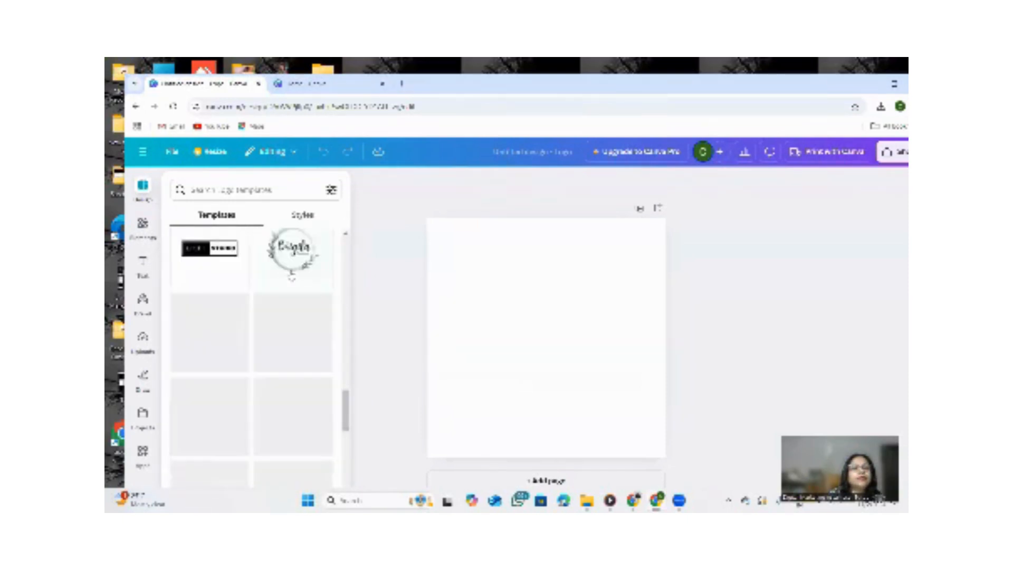
scroll(291, 276, up, 3)
scroll(252, 300, down, 3)
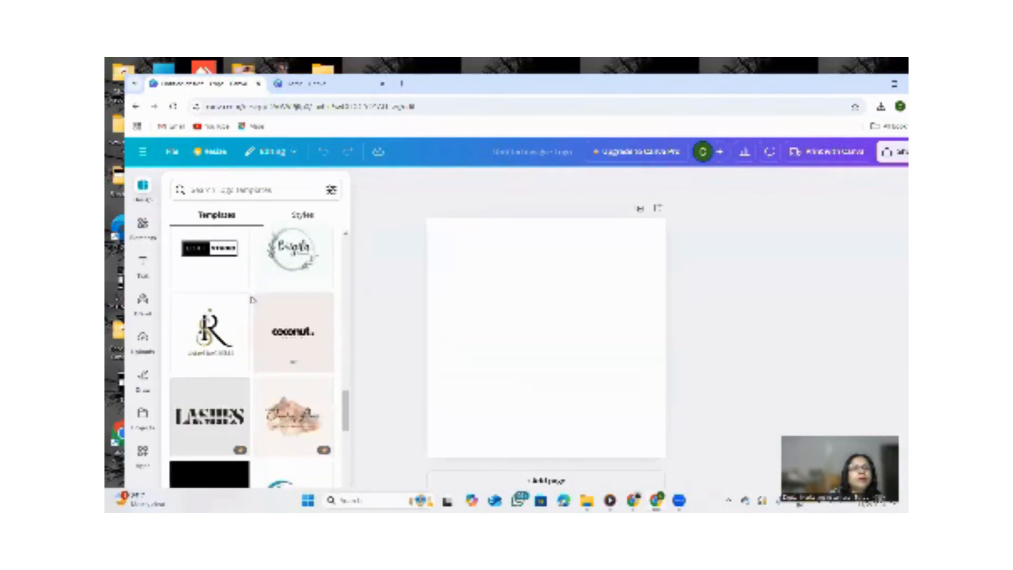
scroll(264, 298, up, 2)
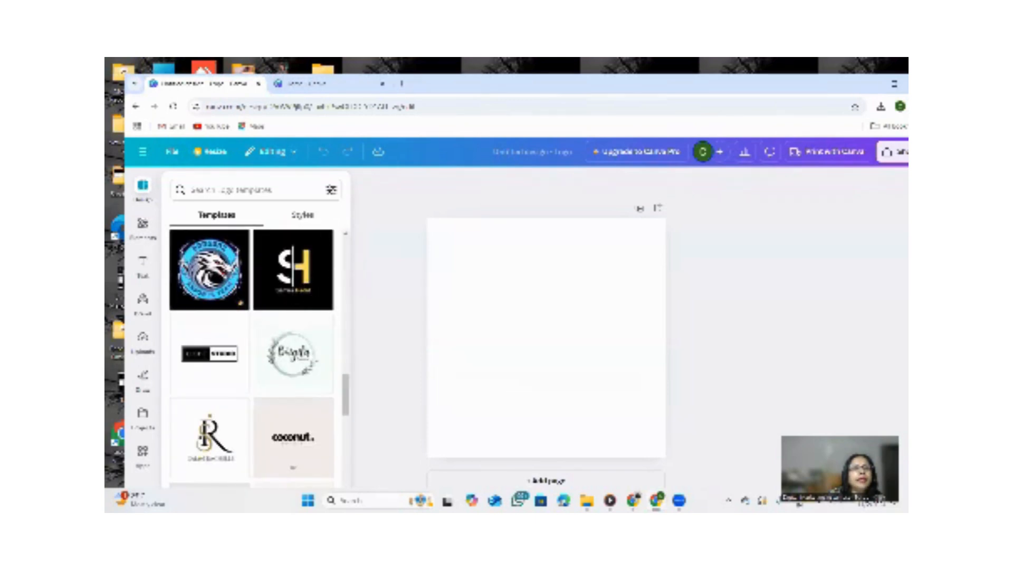
click(196, 265)
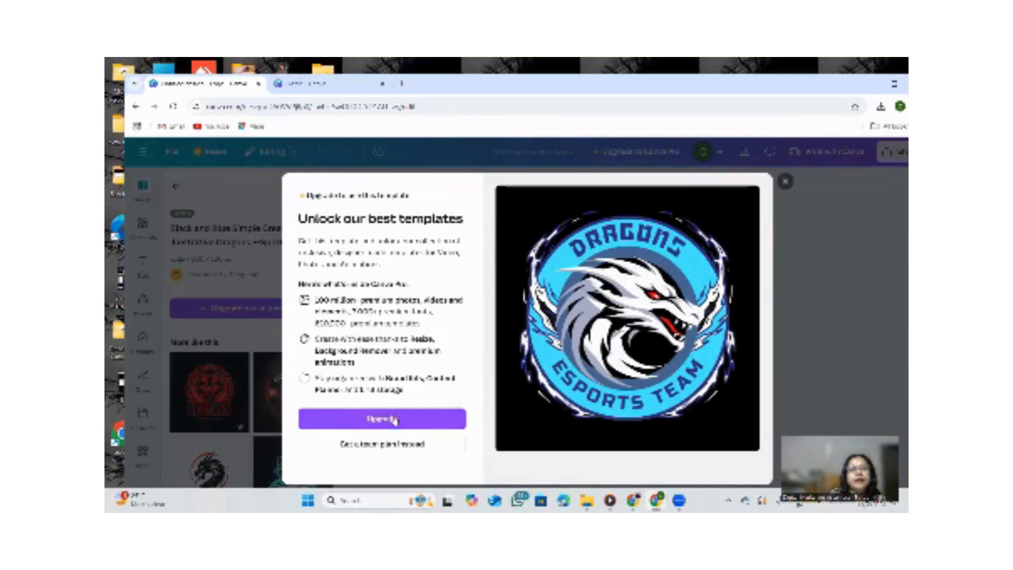
click(783, 182)
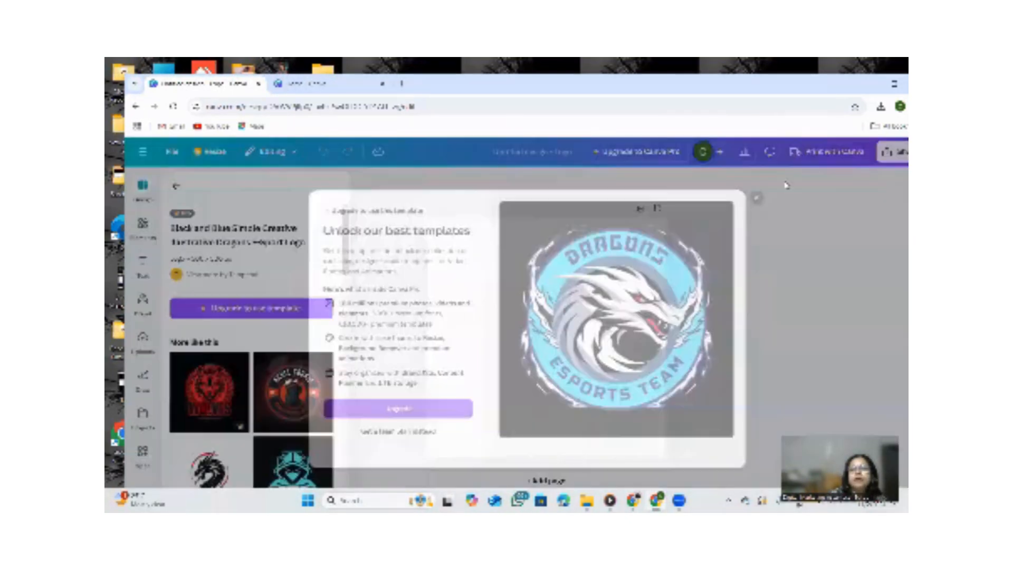
Apply the Skull Cookie gaming logo template to the page.
scroll(228, 354, down, 3)
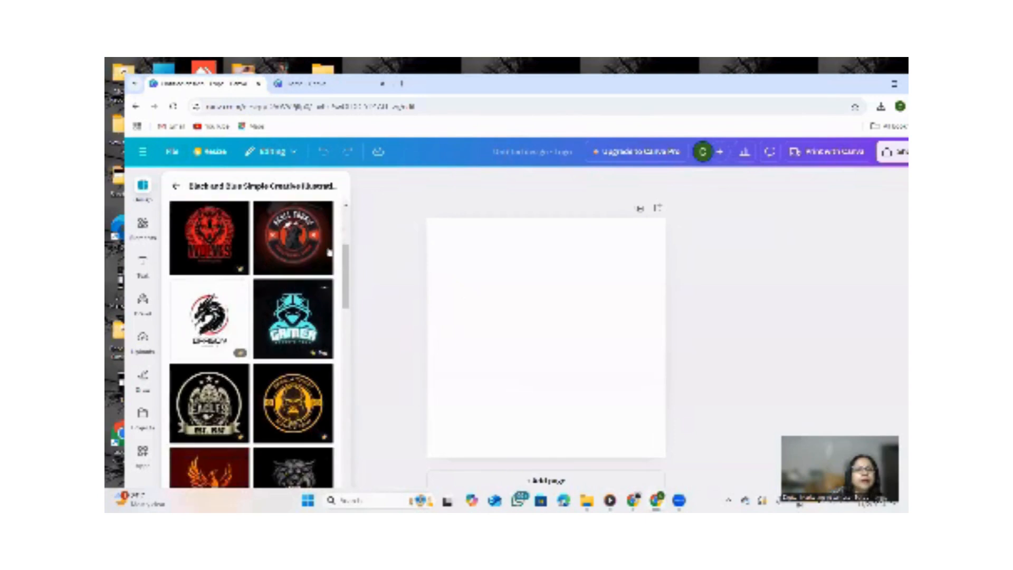
click(310, 245)
click(580, 373)
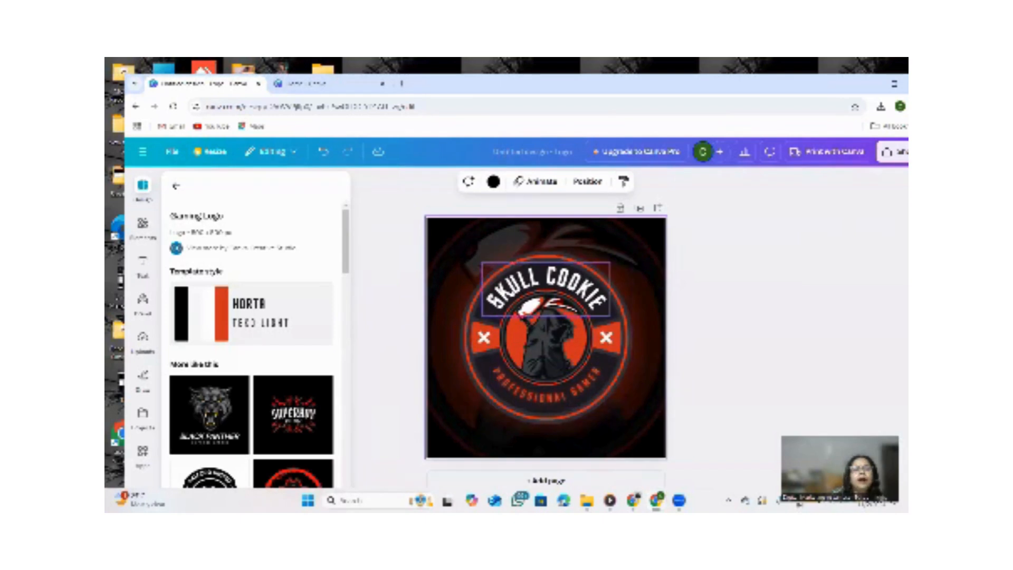
Apply the black version of the Monochrome Illustration Graffiti Logo template to the page.
scroll(287, 411, down, 5)
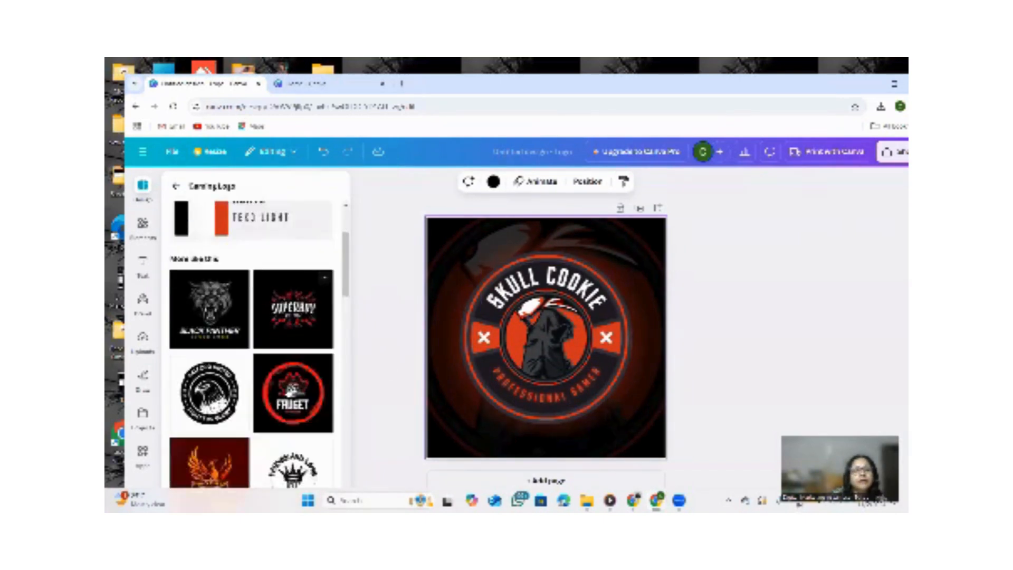
click(289, 430)
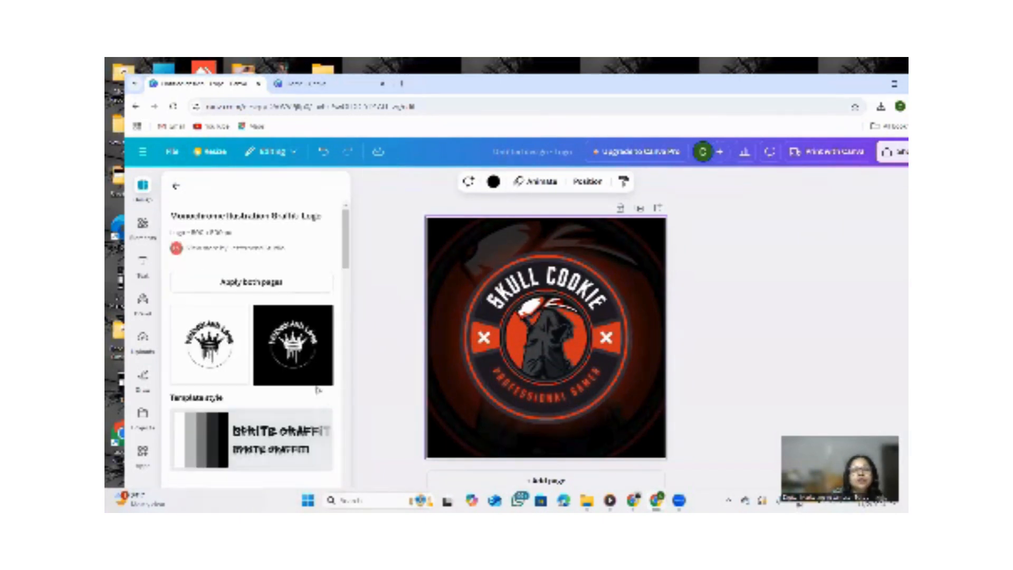
click(297, 363)
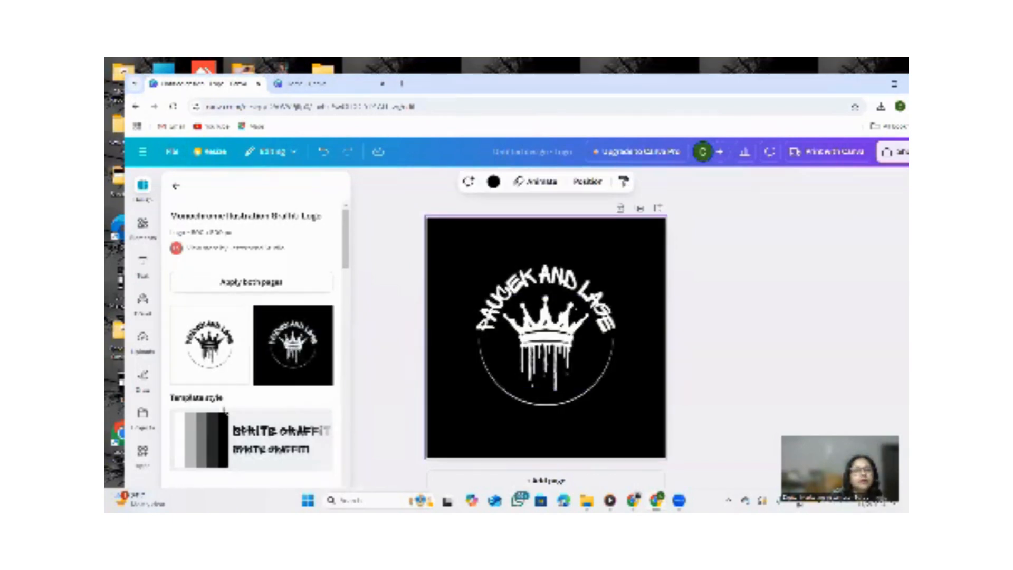
Apply the Black and White Circle Business Logo template to the page.
scroll(274, 327, down, 3)
scroll(267, 316, down, 5)
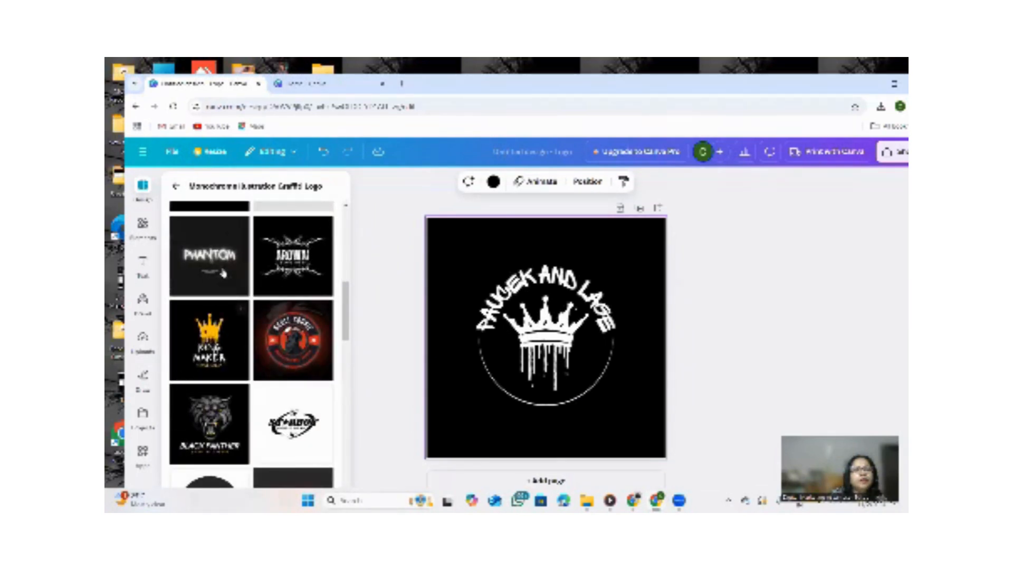
scroll(216, 333, down, 4)
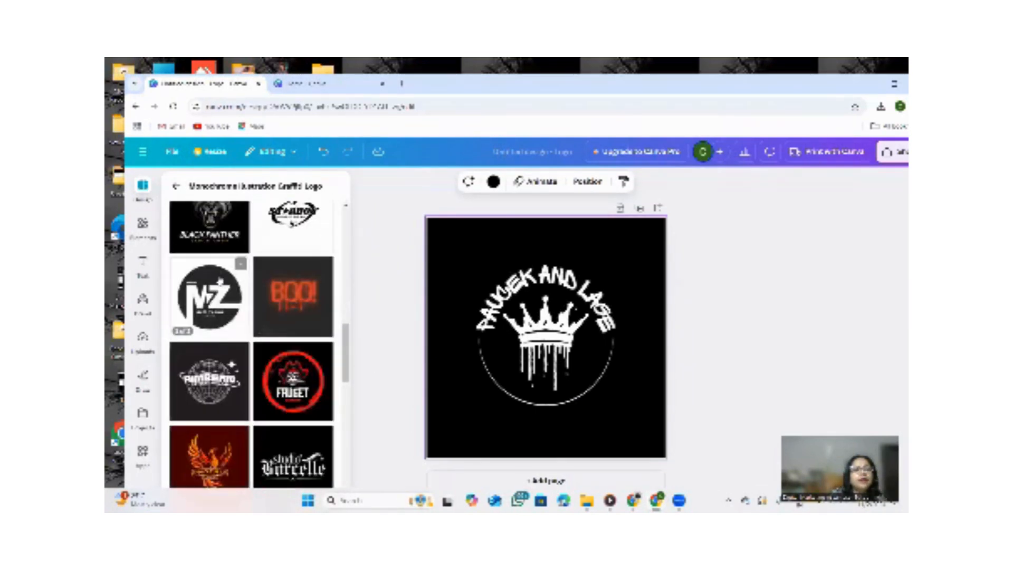
click(209, 296)
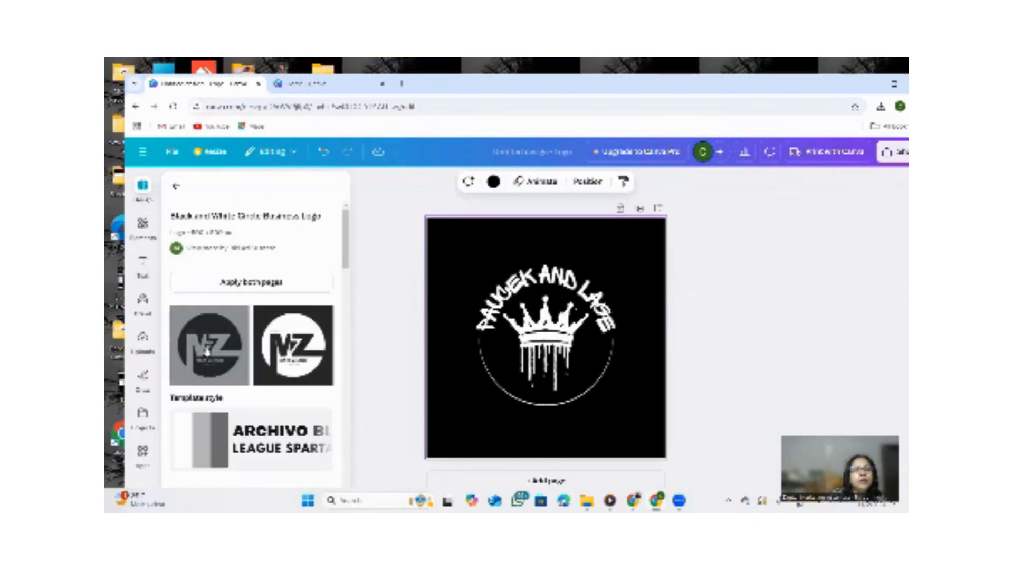
click(207, 348)
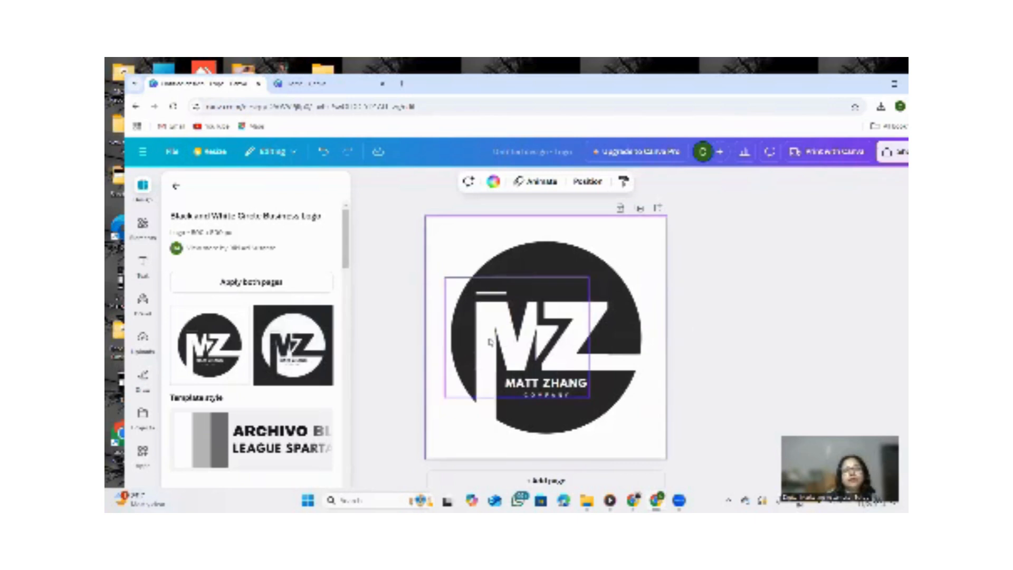
Apply the Black and White Circle Typographic Logo template to the page.
scroll(267, 365, down, 5)
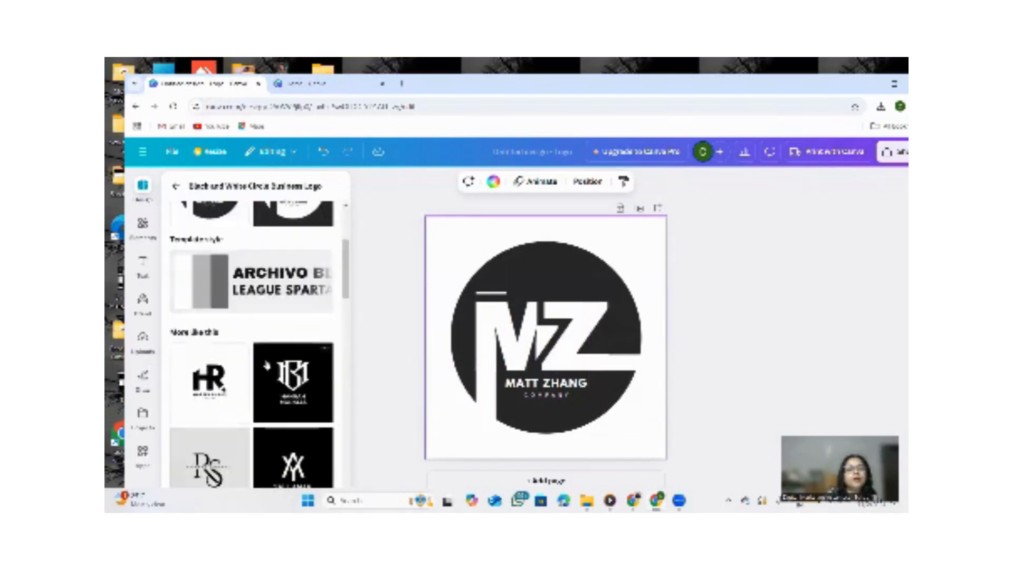
scroll(195, 351, down, 3)
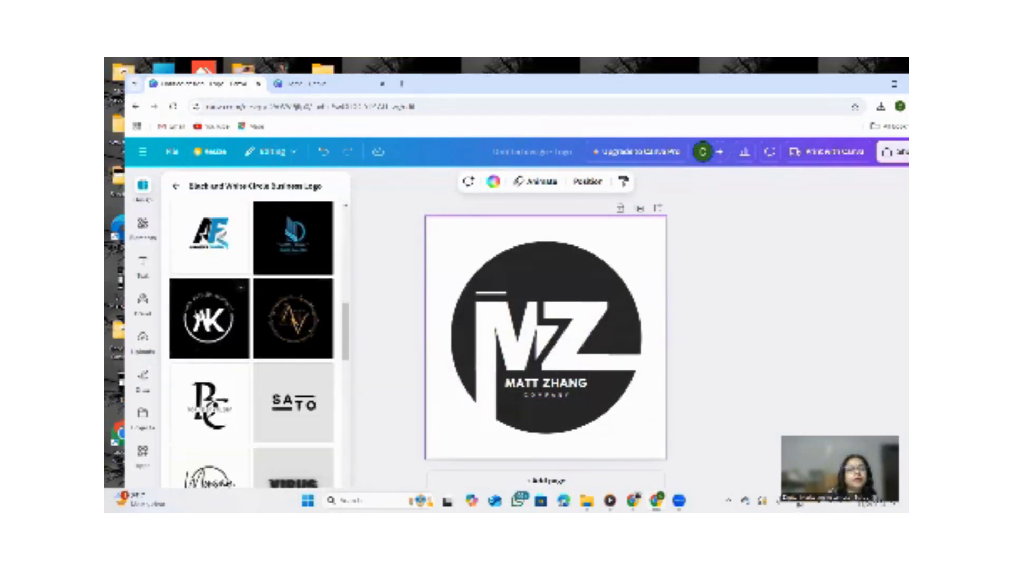
click(209, 318)
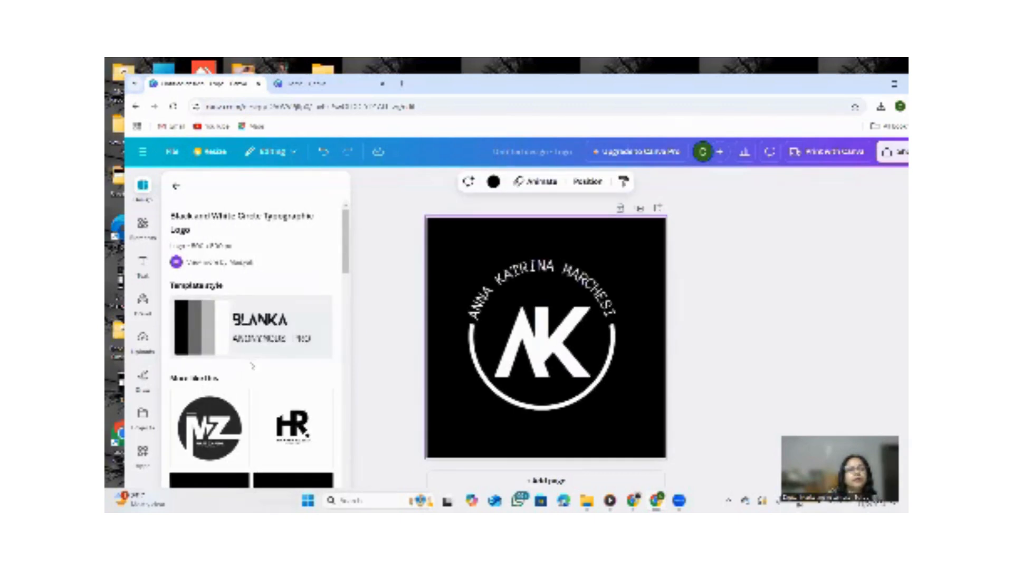
Apply the Black White Minimalist Logo template with the Diamond Heart design to the page.
scroll(266, 346, down, 8)
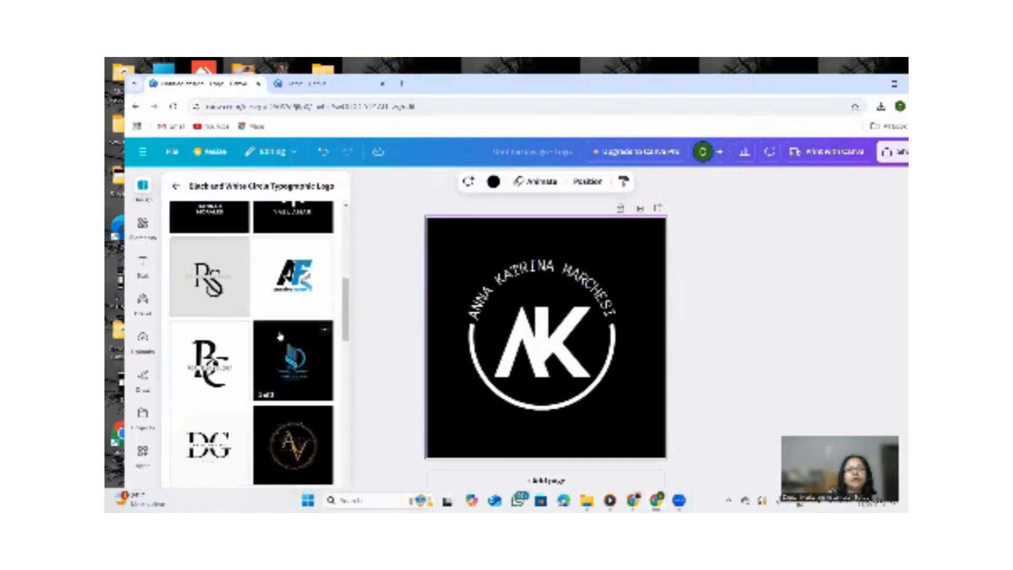
scroll(280, 335, down, 5)
click(292, 285)
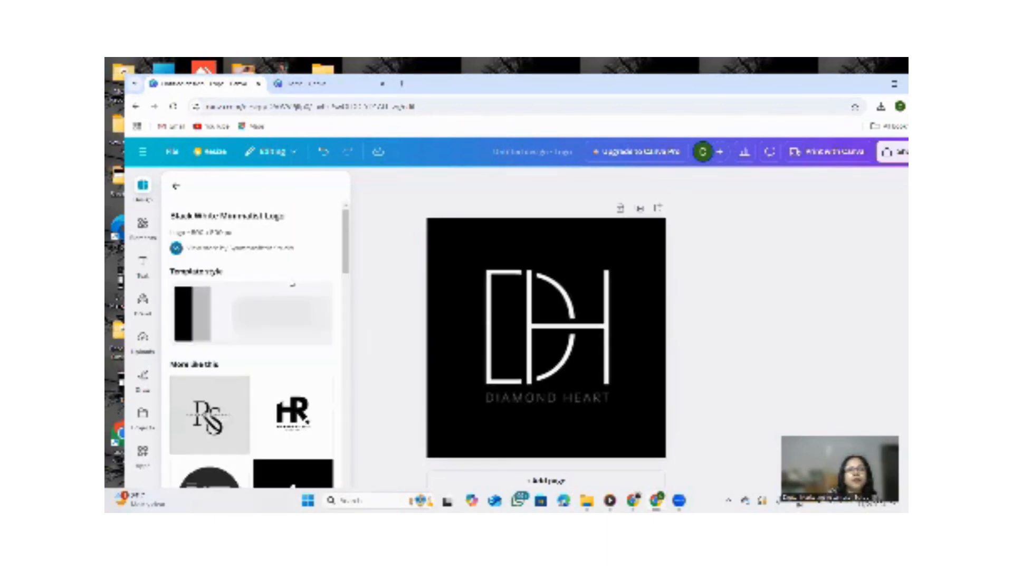
Delete the H letter from the Diamond Heart logo.
click(547, 407)
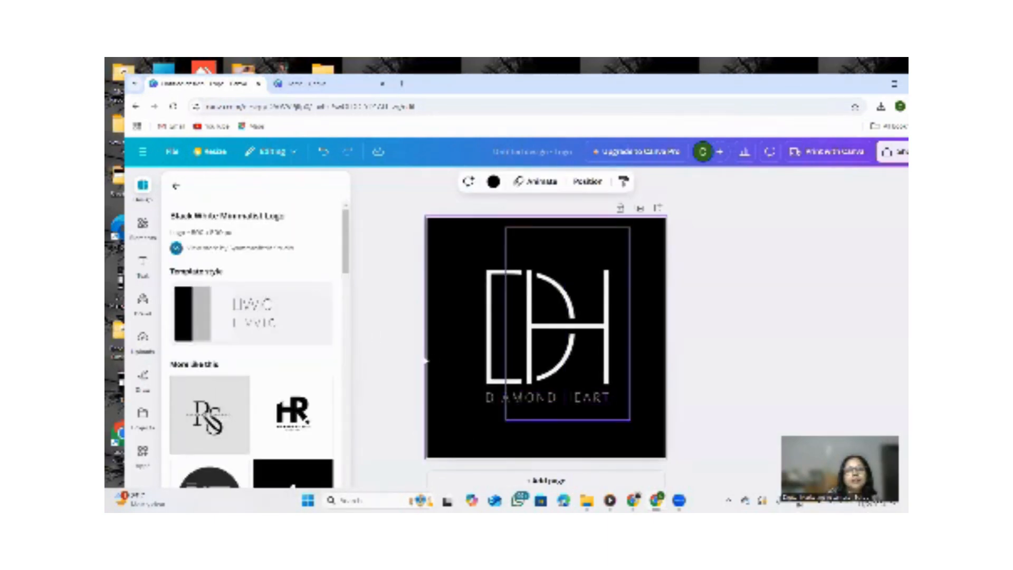
scroll(249, 355, down, 1)
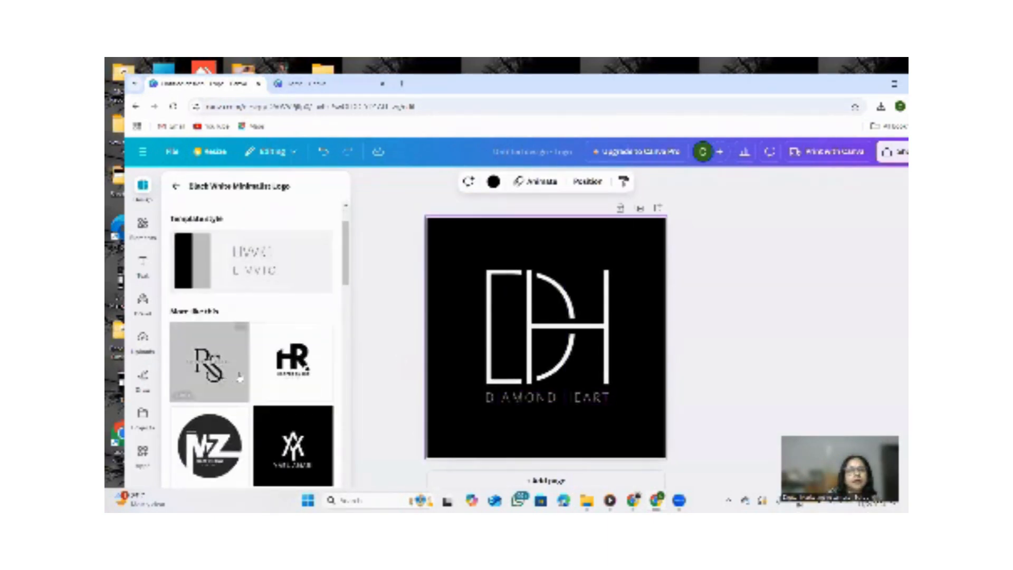
click(535, 344)
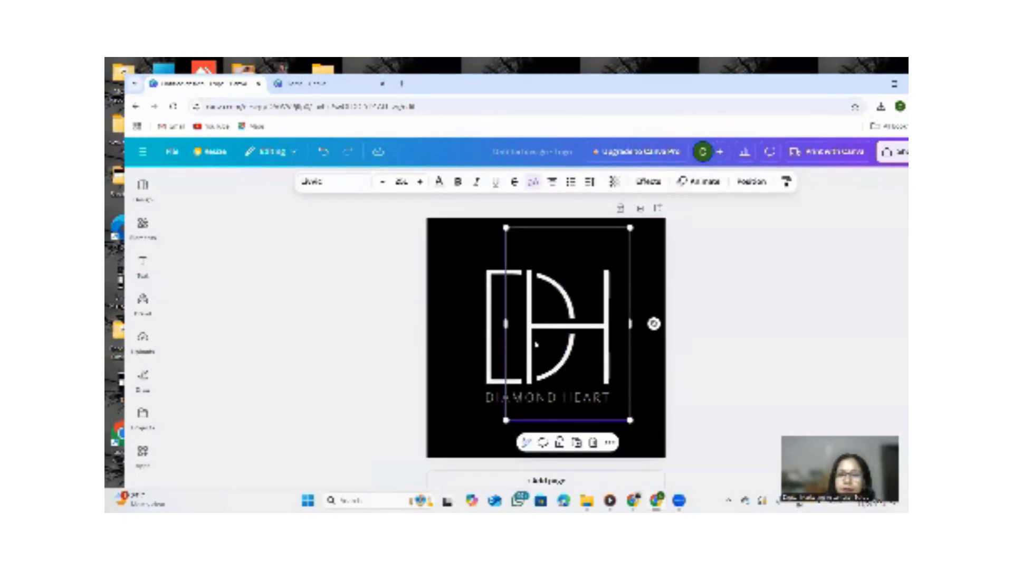
key(Delete)
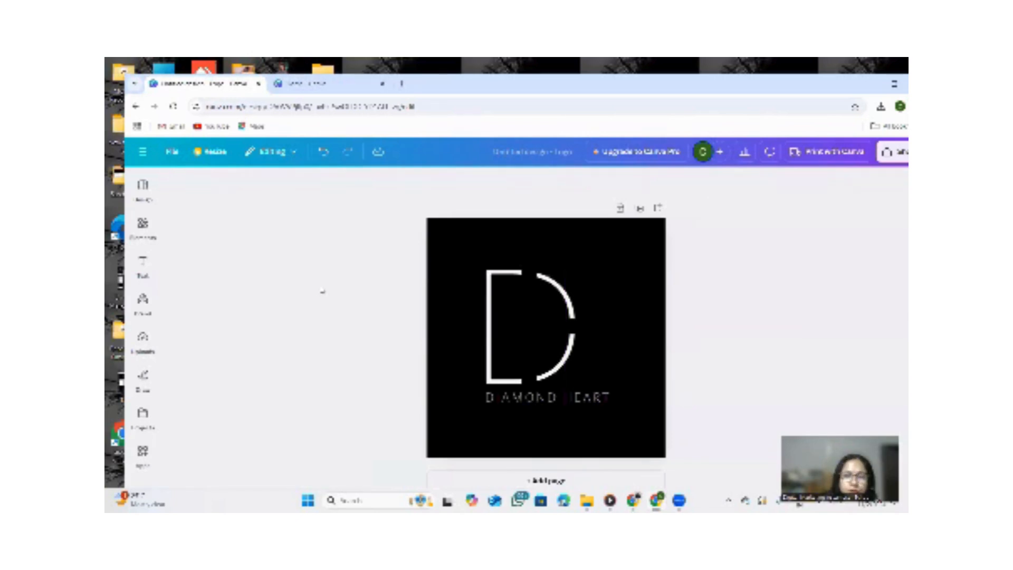
Duplicate the horizontal line three times to stack lines across the D.
key(ctrl+z)
key(ctrl+d)
key(ctrl+d)
key(ctrl+d)
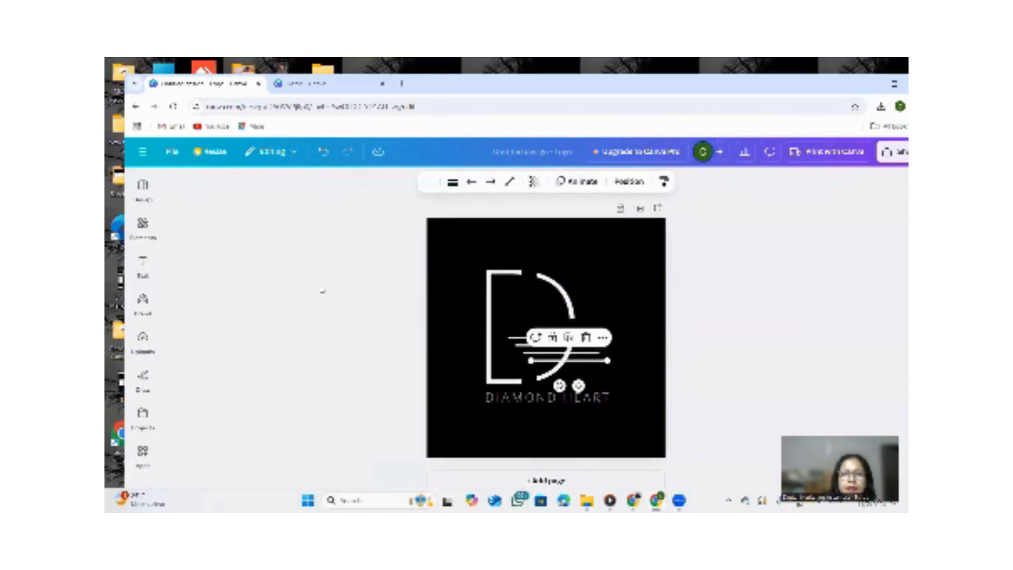
Apply the Simple page animation to the logo design.
click(522, 284)
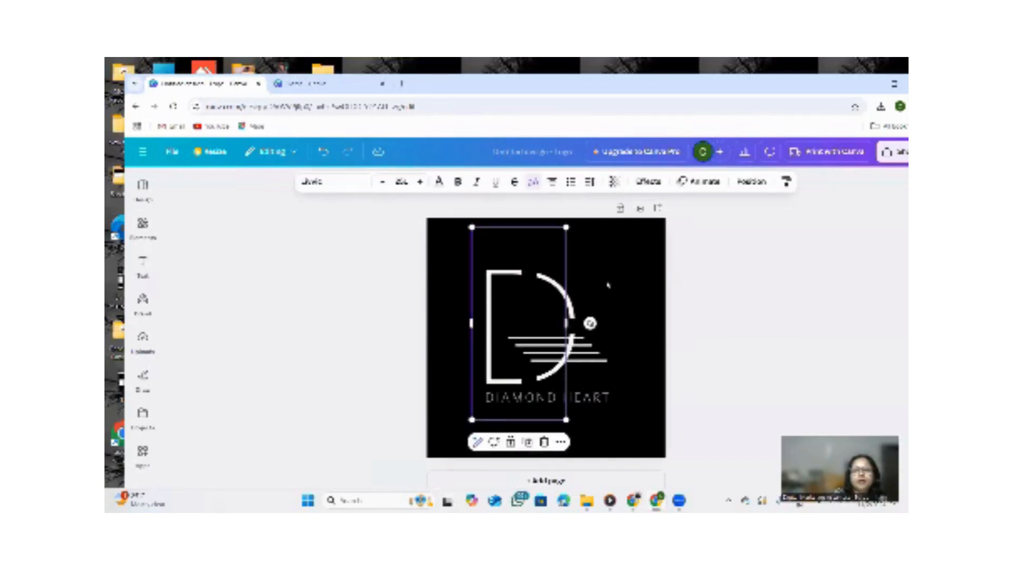
click(607, 285)
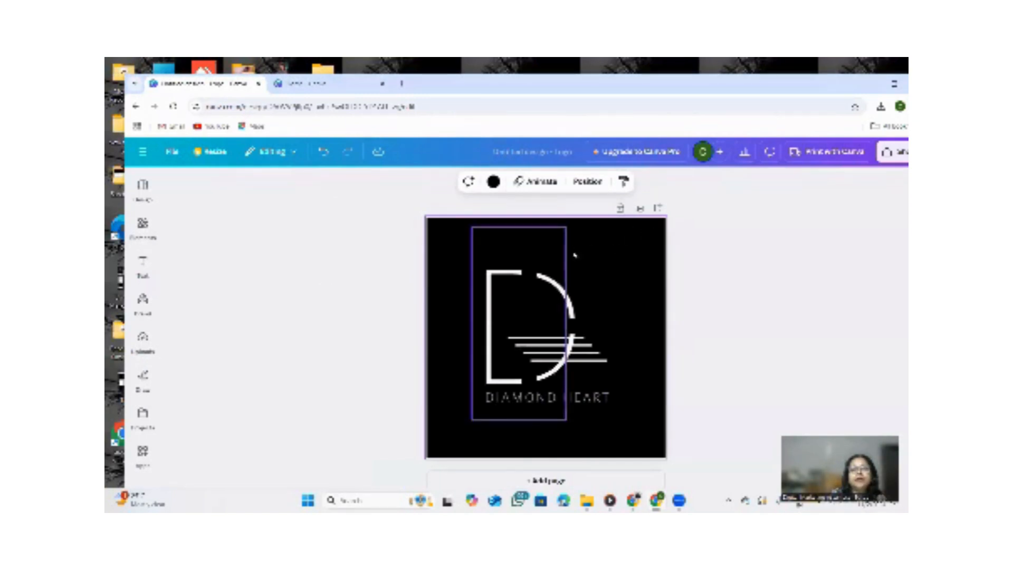
click(535, 181)
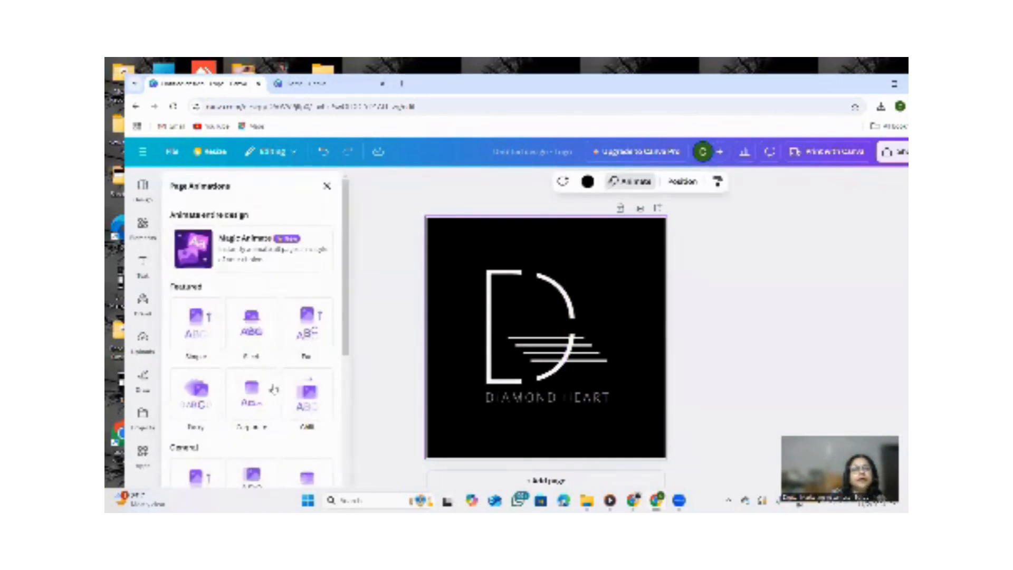
click(197, 324)
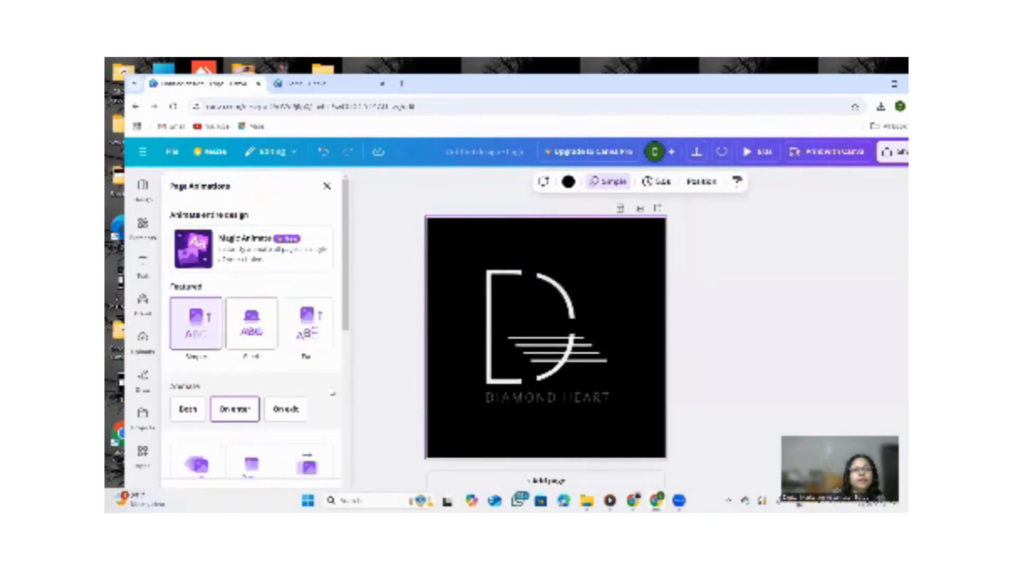
click(560, 323)
click(544, 411)
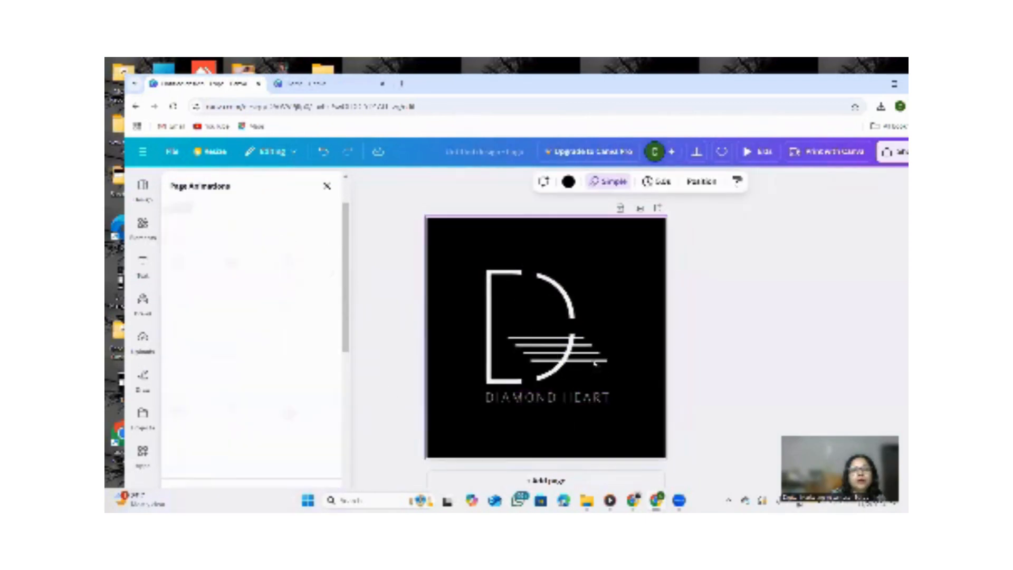
Replace the DIAMOND HEART tagline text with DIGITAL MARKETING.
click(526, 399)
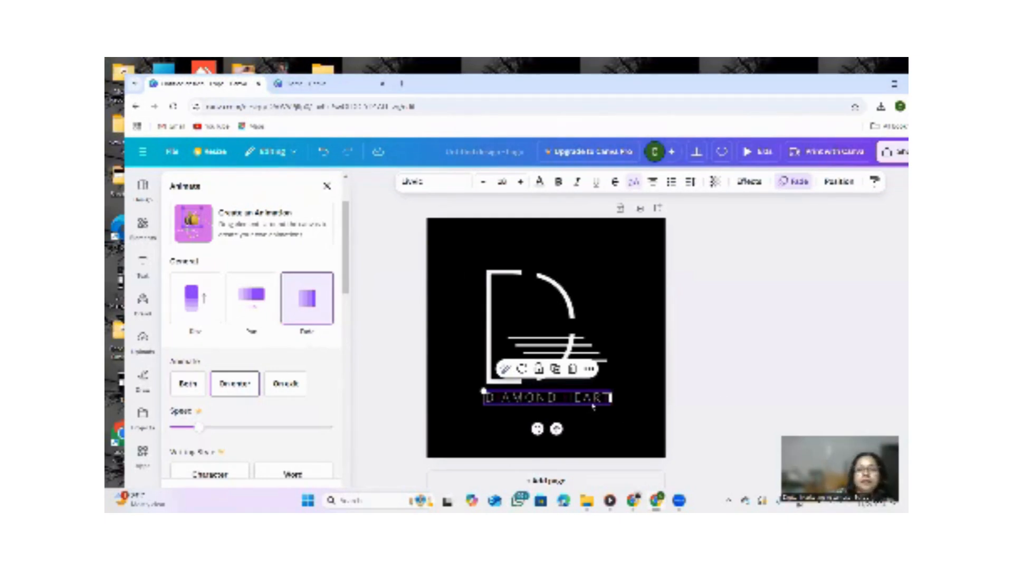
double_click(548, 397)
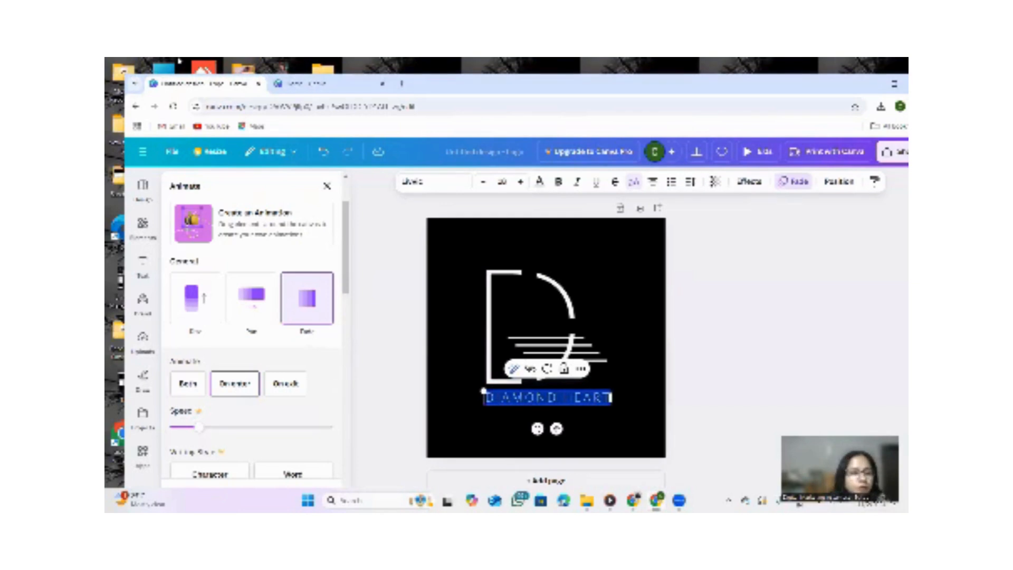
text(DIGI)
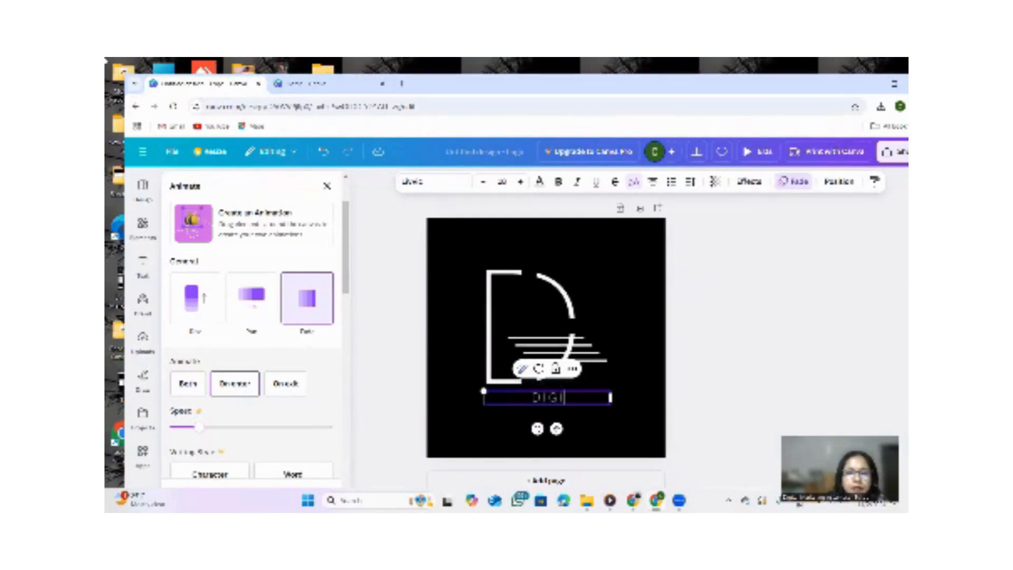
text(TAL )
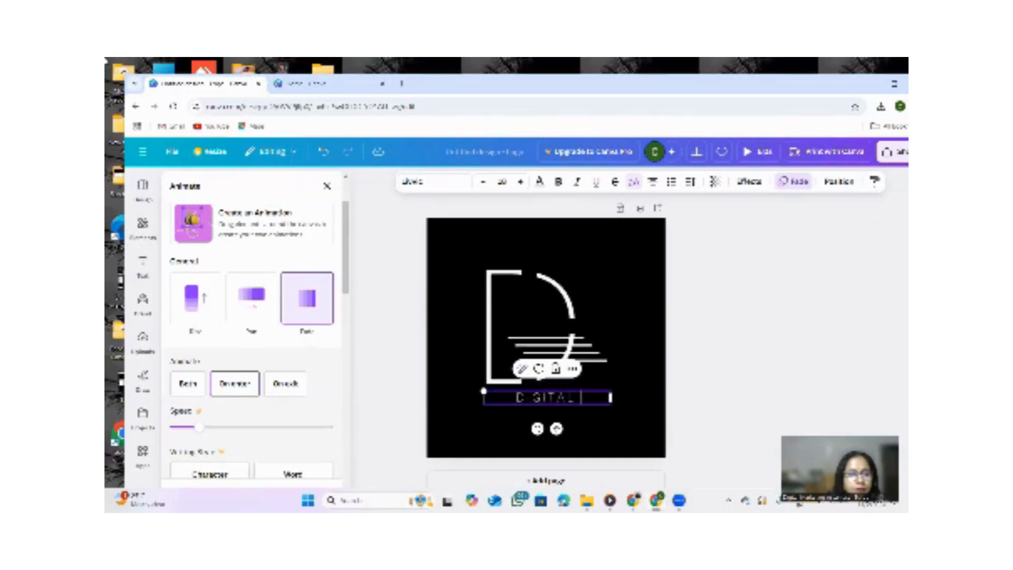
text(MARKETI)
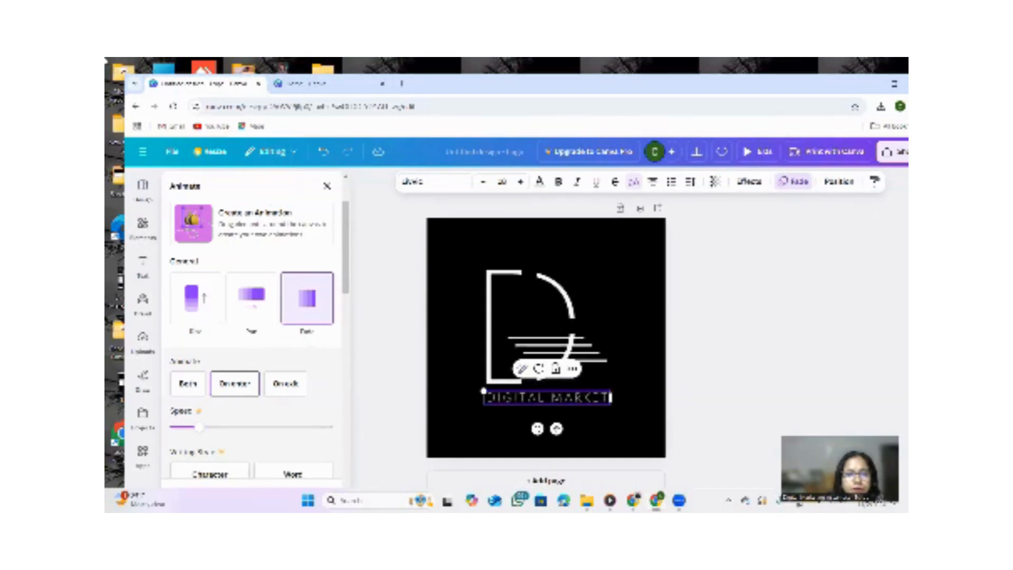
text(NG)
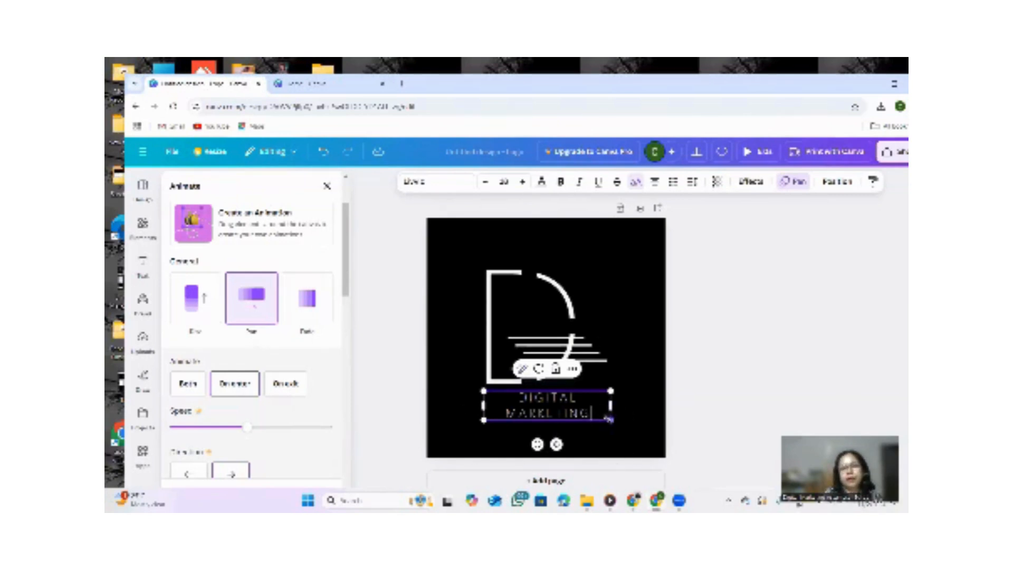
Move the DIGITAL MARKETING text into the upper part of the D shape.
drag(610, 419, 540, 306)
click(590, 413)
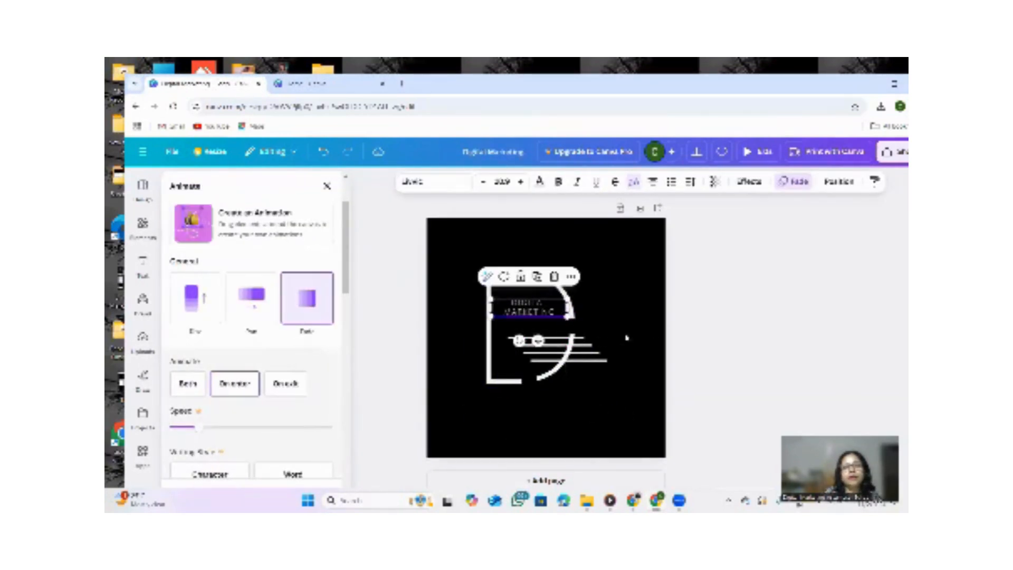
click(633, 319)
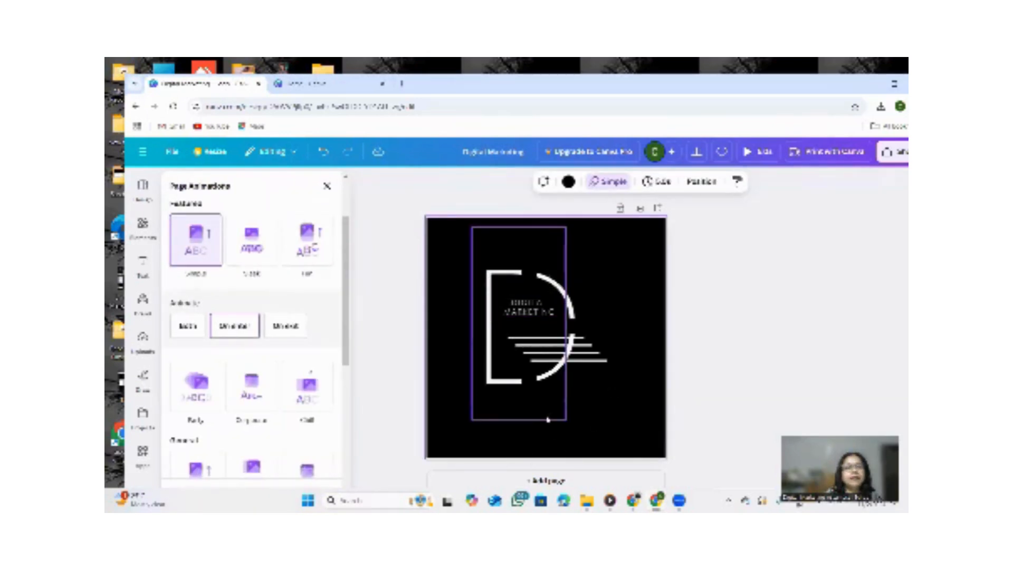
Add a subheading text box below the logo and change its text to Assamese School.
click(146, 264)
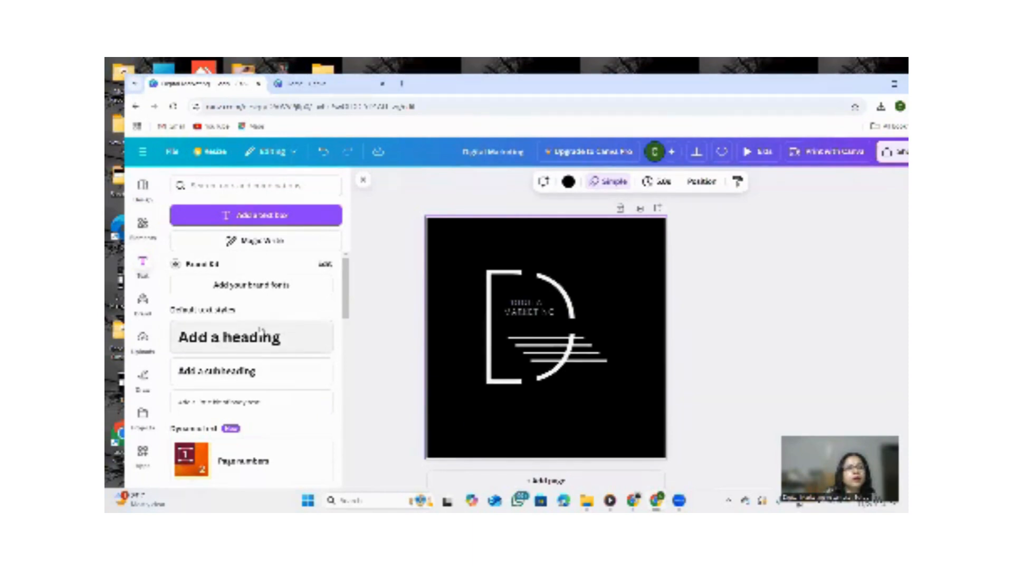
click(222, 371)
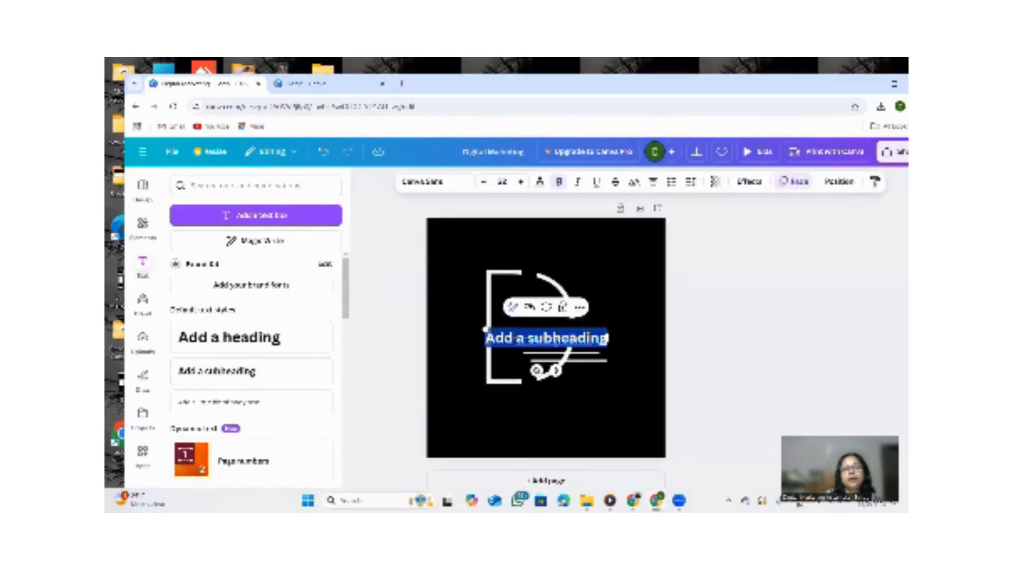
click(655, 305)
drag(564, 341, 587, 392)
click(619, 383)
double_click(587, 392)
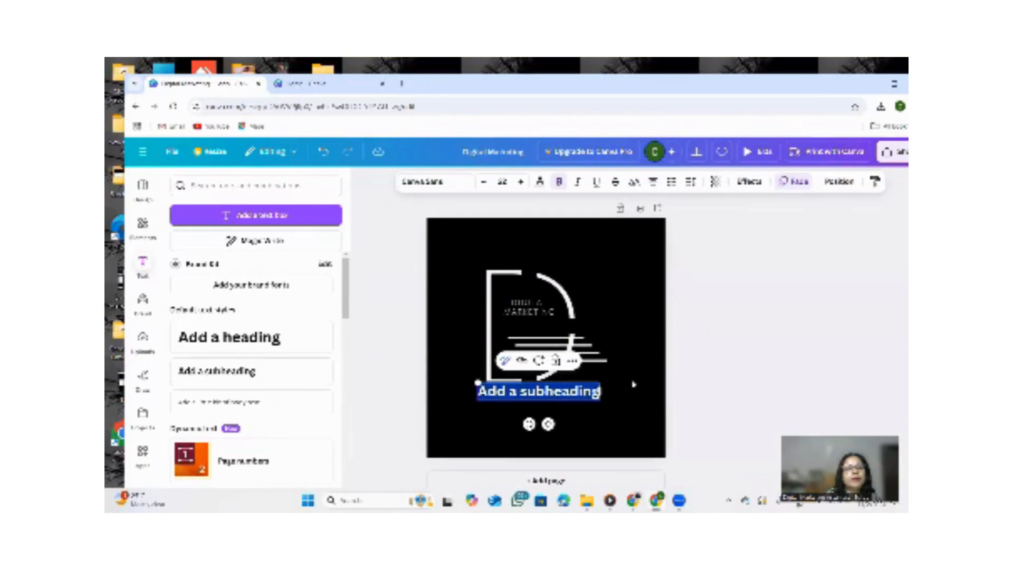
text(A)
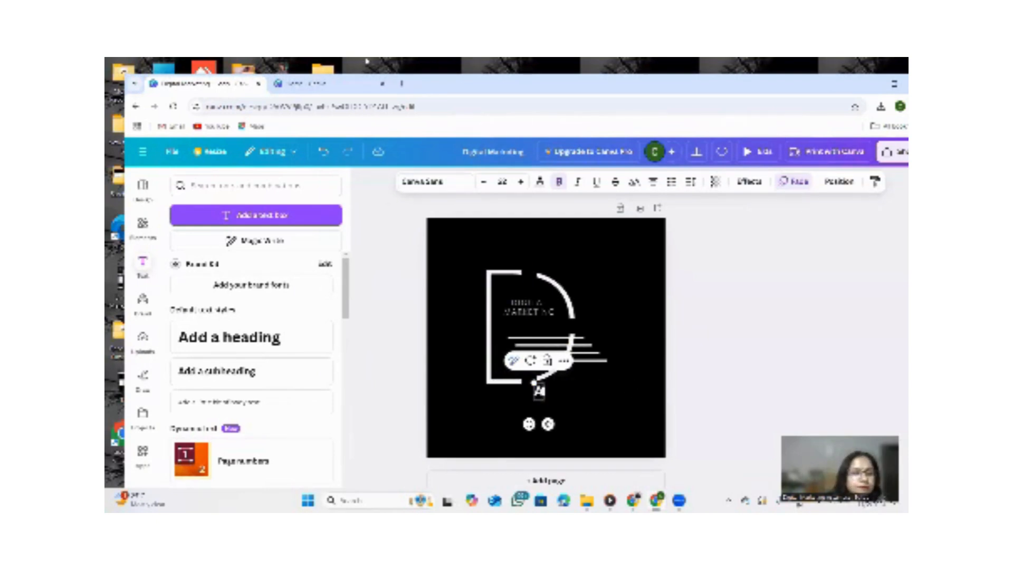
text(ssalmese)
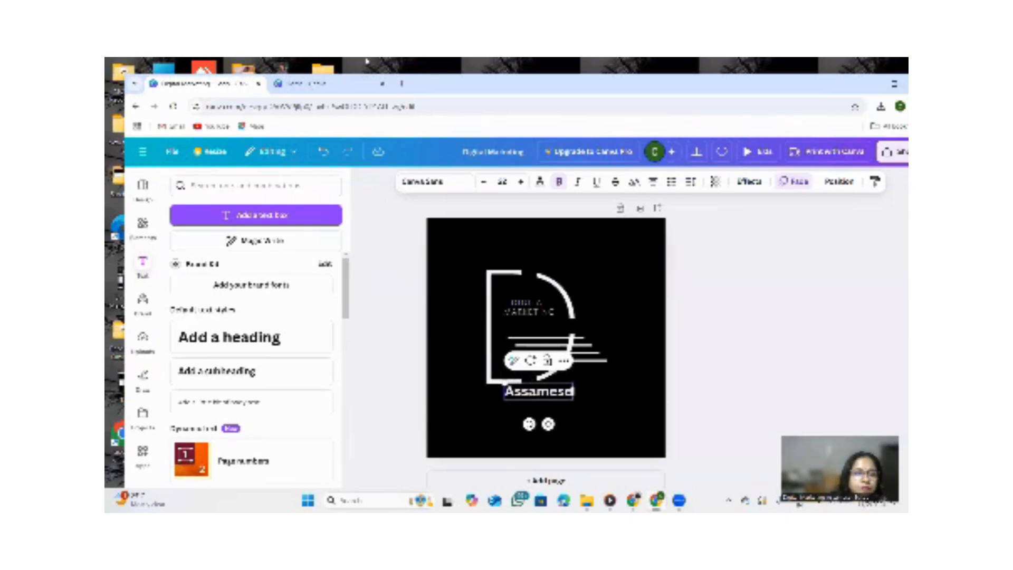
text( Sch)
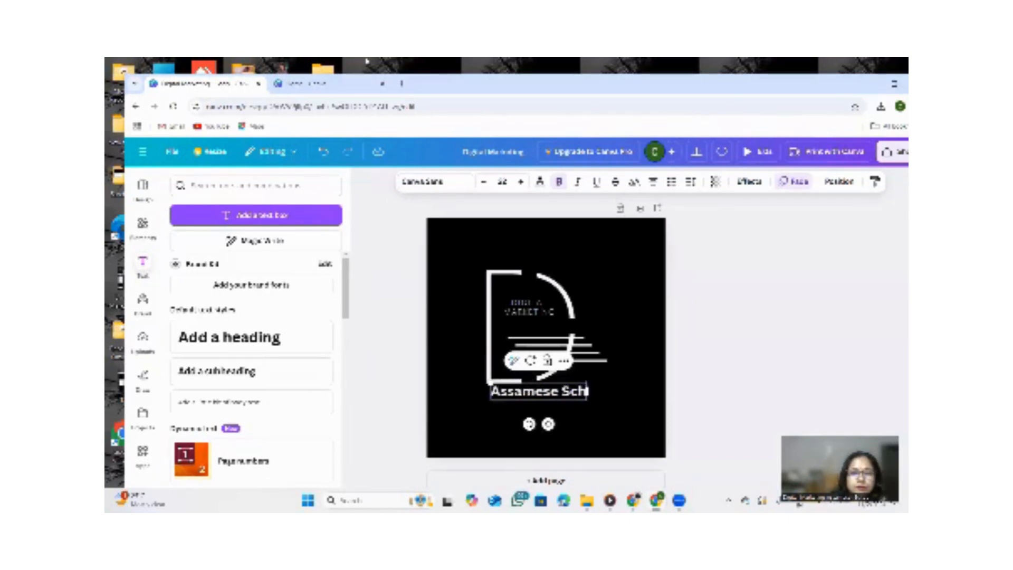
text(ool)
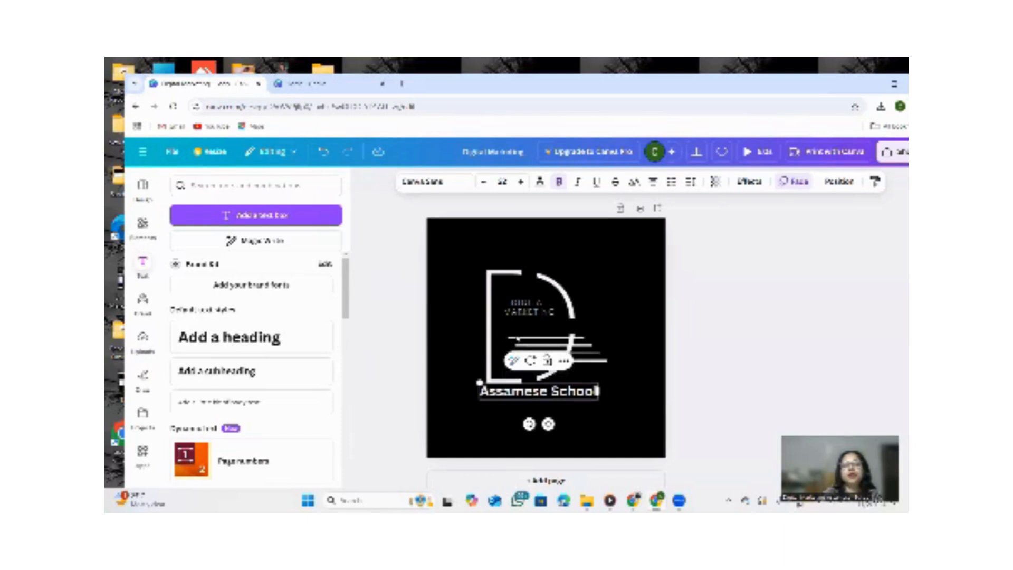
click(613, 322)
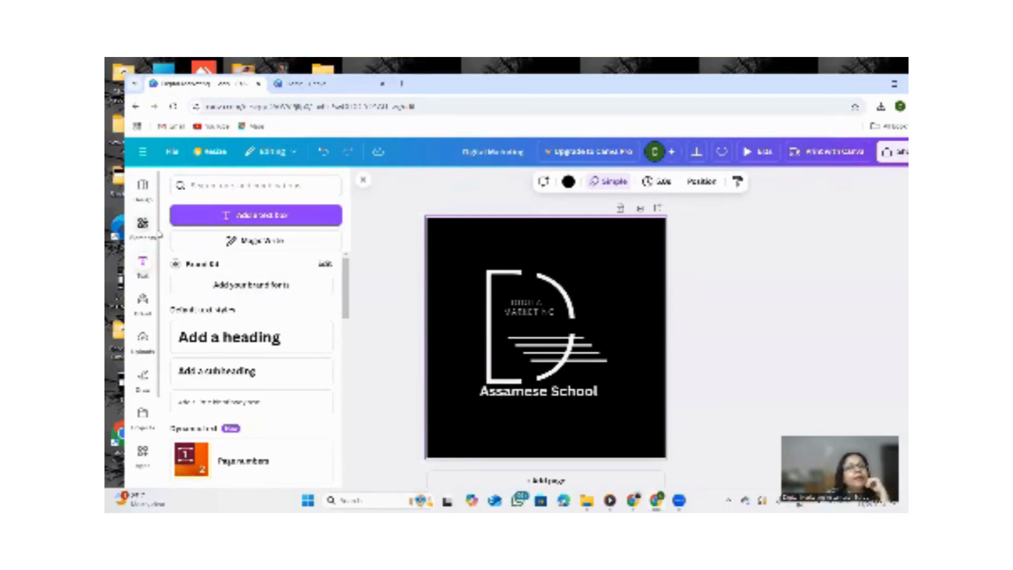
click(142, 225)
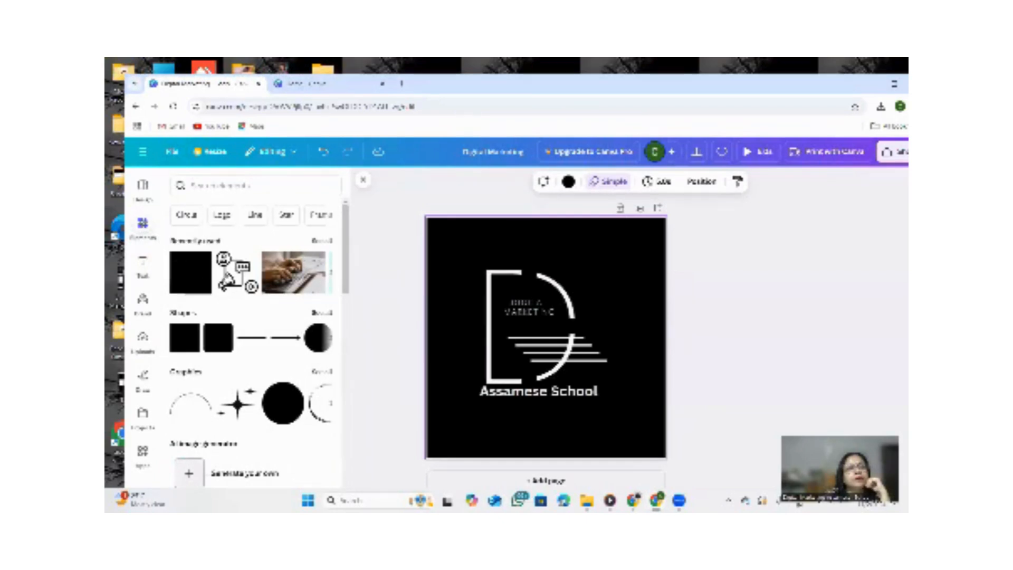
click(230, 276)
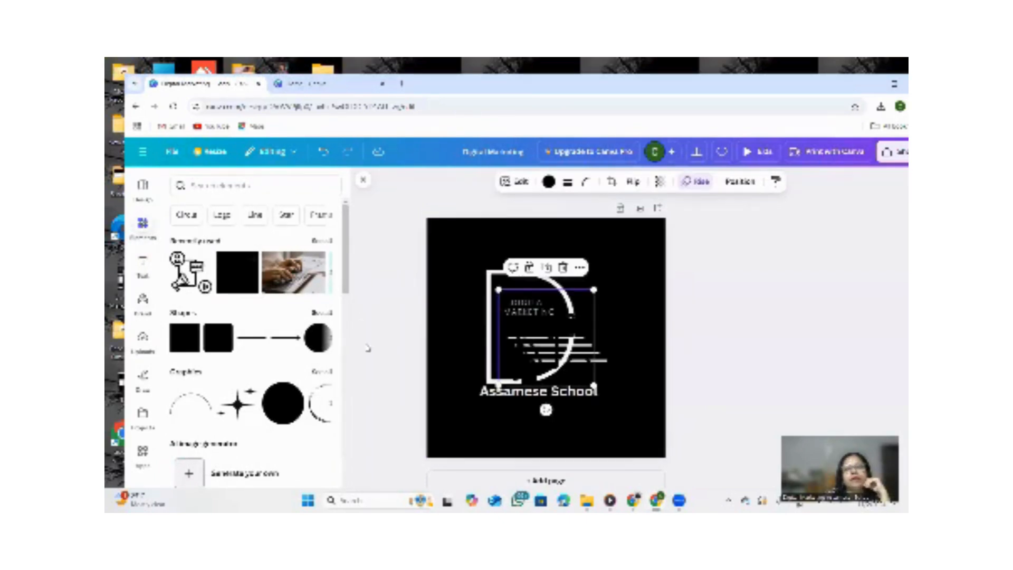
drag(582, 376, 596, 276)
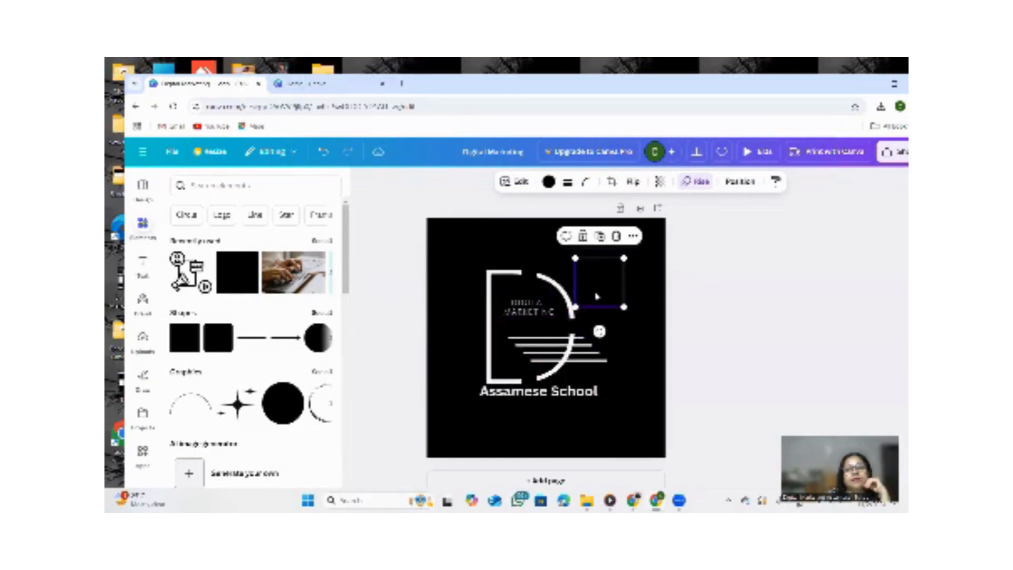
click(617, 237)
Add the laptop photo from the elements and place it small inside the lower part of the D.
scroll(253, 327, down, 2)
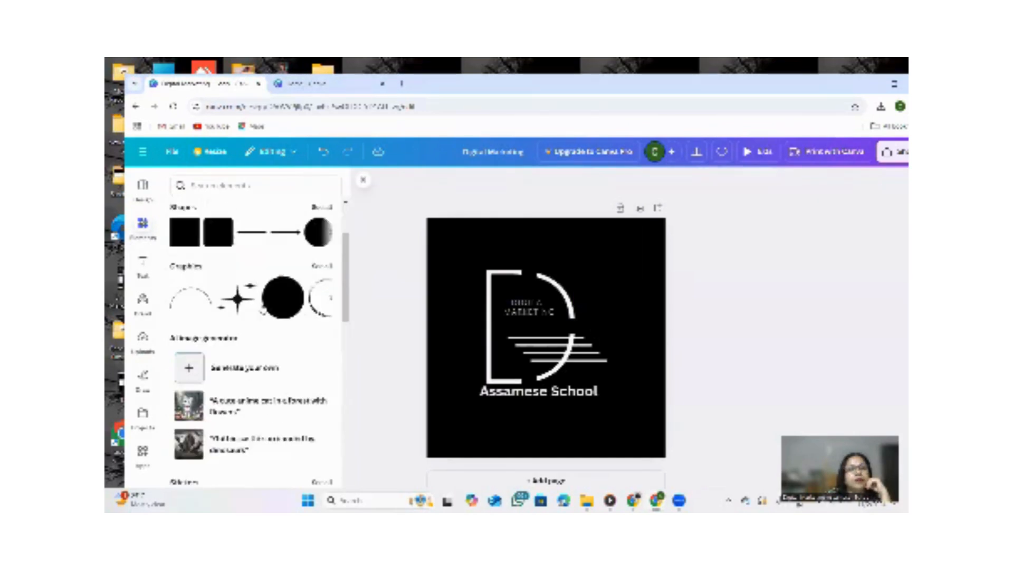
scroll(329, 312, up, 2)
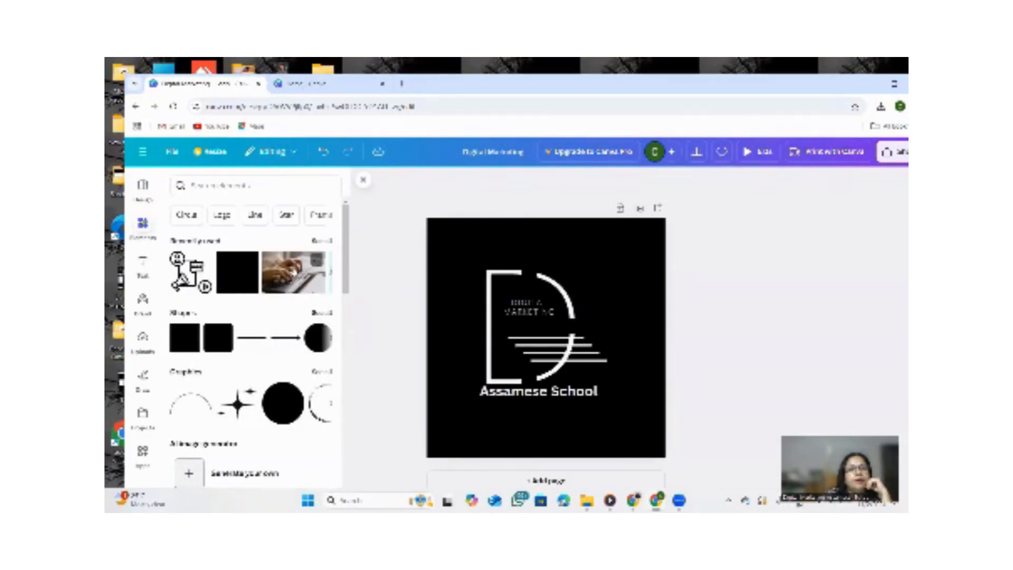
click(316, 261)
drag(533, 315, 609, 379)
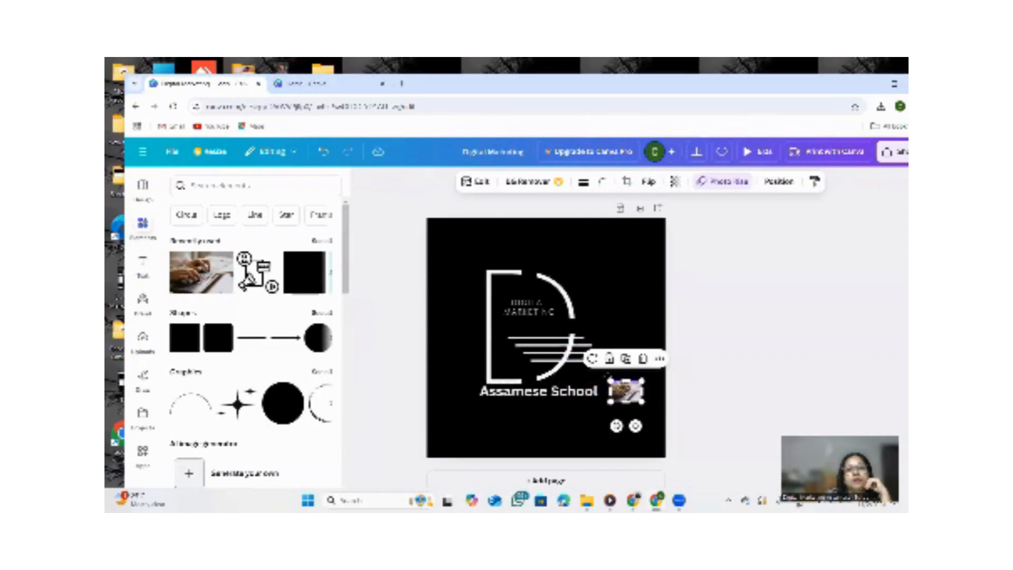
drag(625, 391, 505, 282)
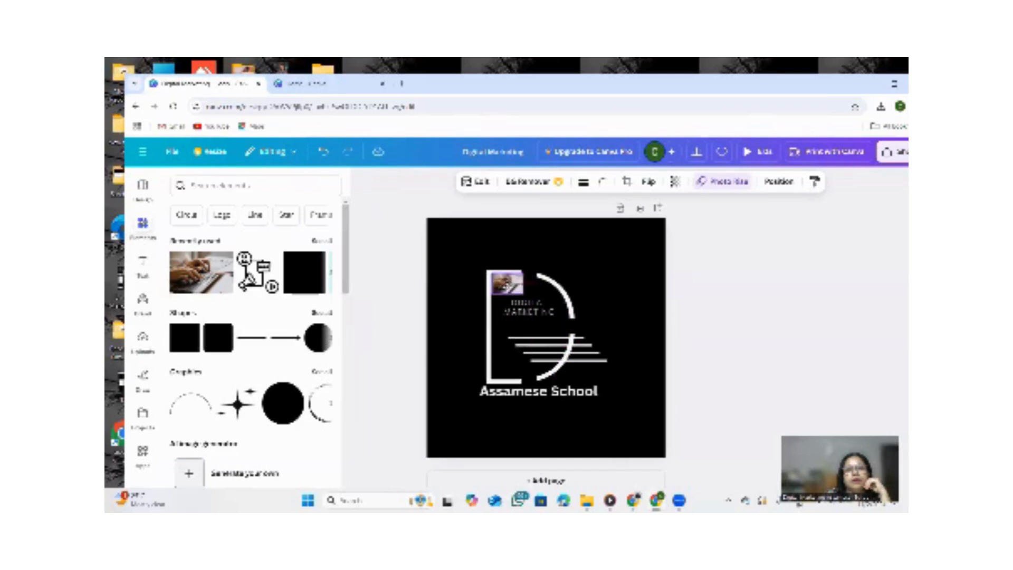
click(601, 278)
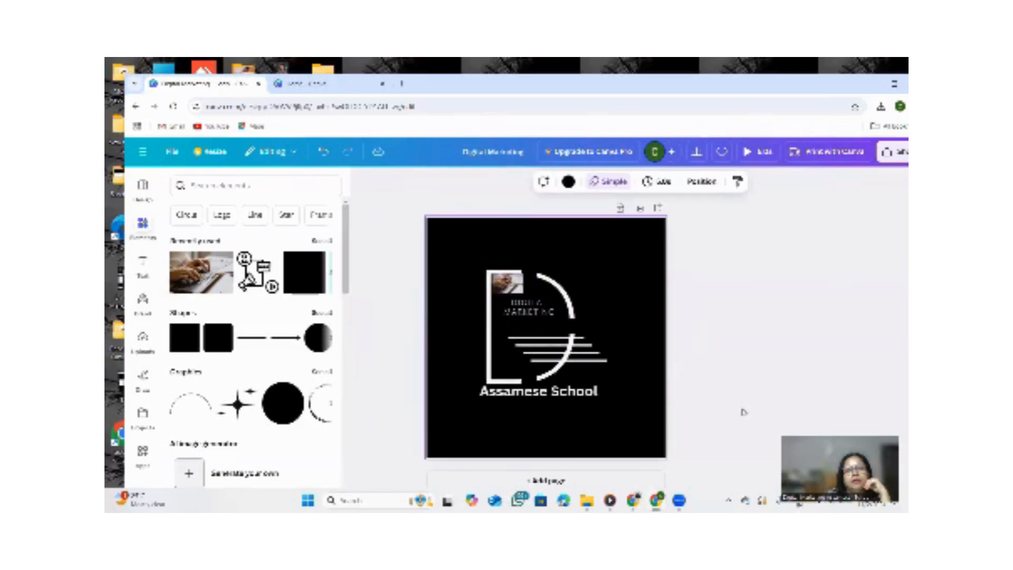
drag(505, 284, 542, 344)
click(653, 314)
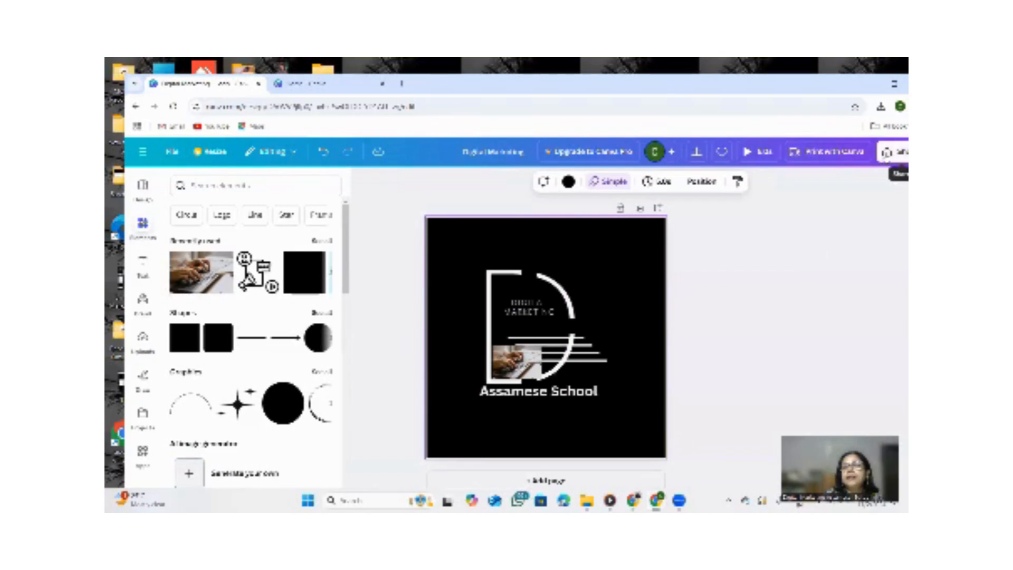
Edit the design's title, replacing its last characters with MS.
click(891, 152)
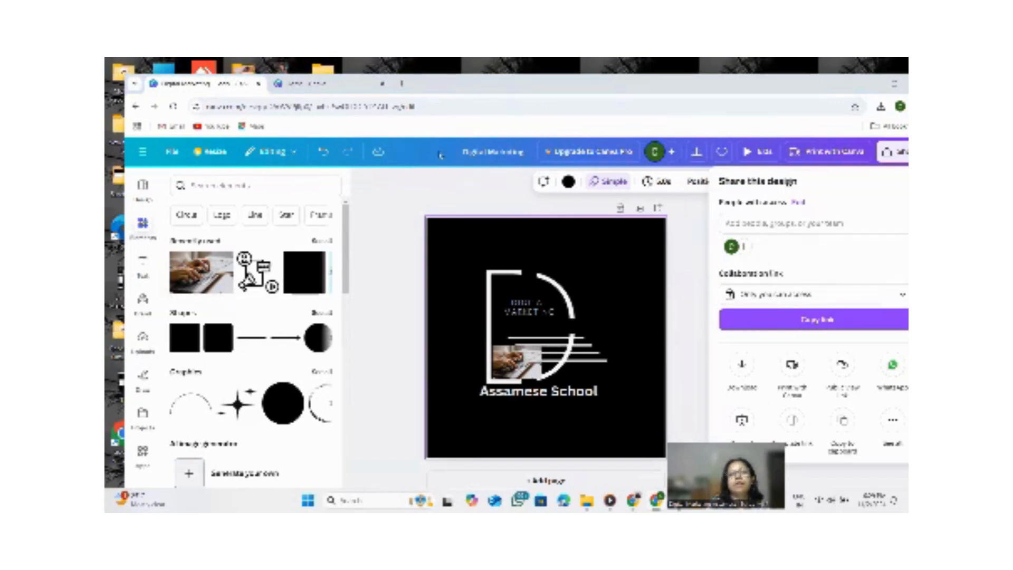
key(Escape)
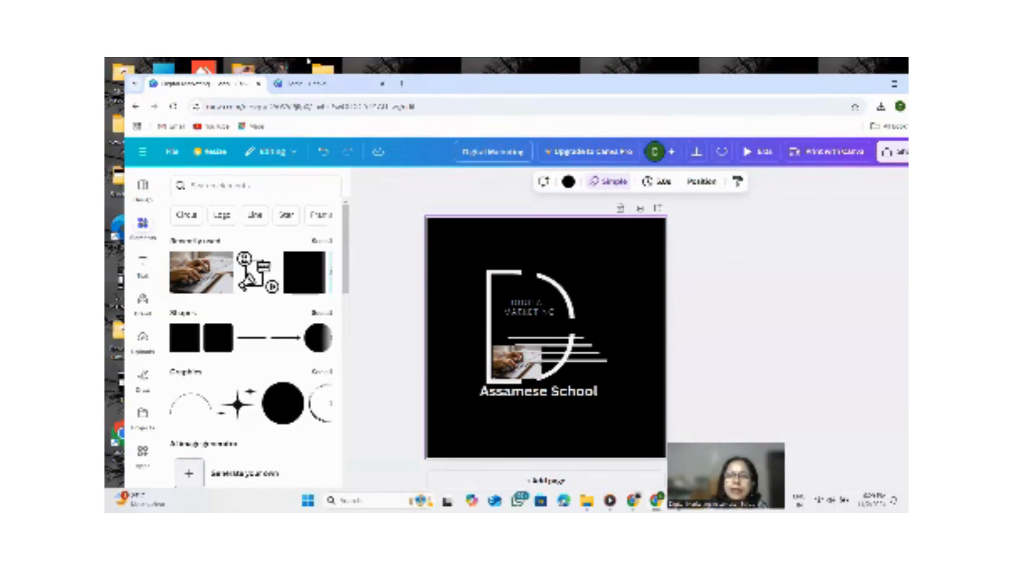
key(BackSpace)
key(BackSpace)
key(BackSpace)
key(BackSpace)
key(BackSpace)
key(BackSpace)
key(BackSpace)
key(BackSpace)
key(BackSpace)
key(BackSpace)
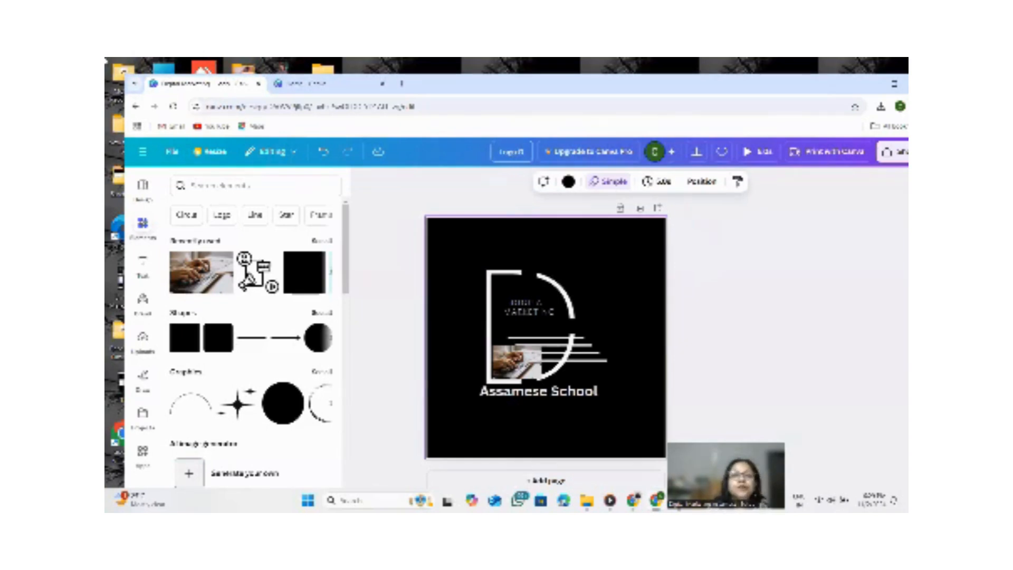
text(MS)
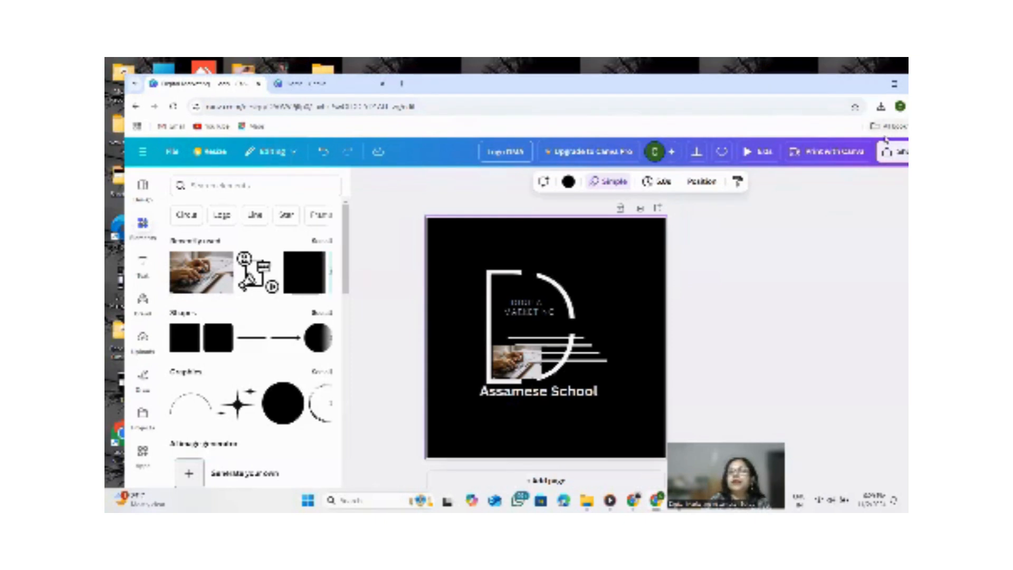
Download the design as a PNG file.
click(887, 152)
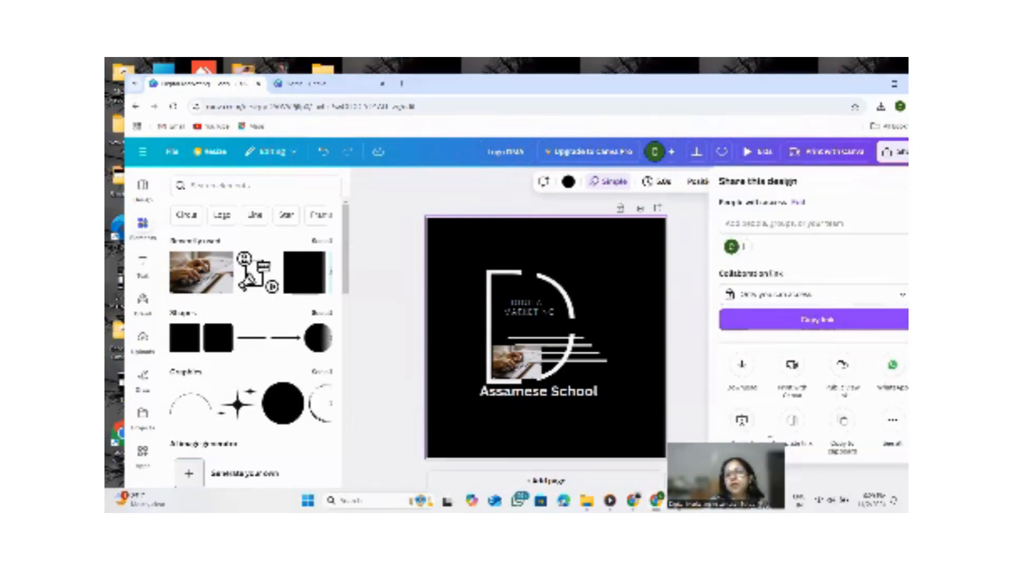
click(741, 367)
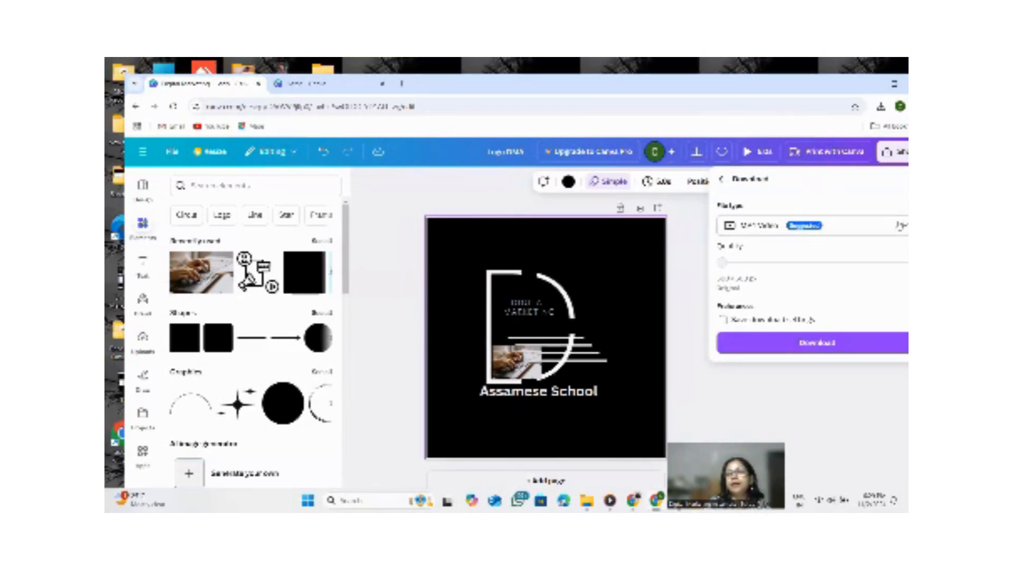
click(791, 225)
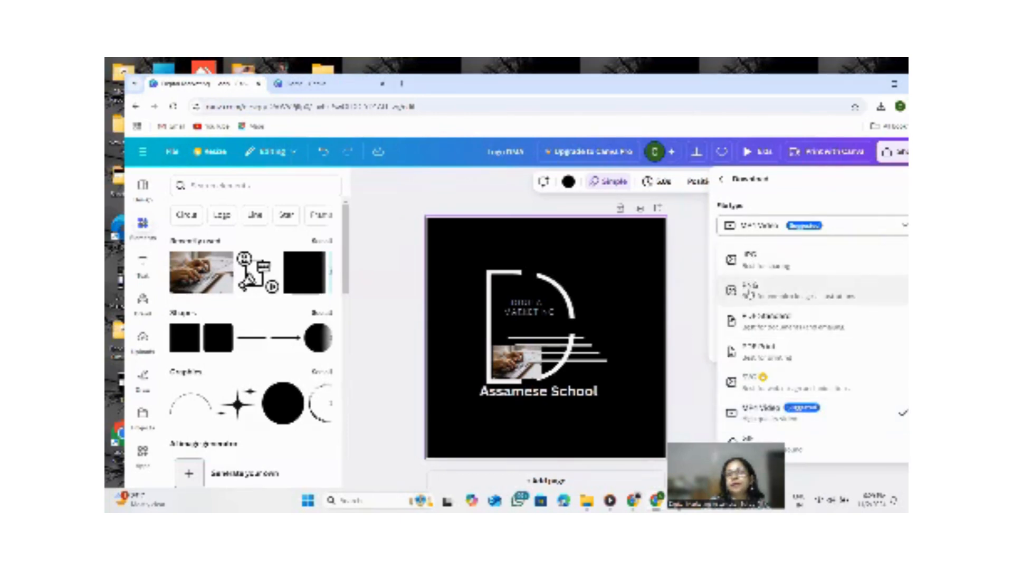
click(749, 290)
click(749, 421)
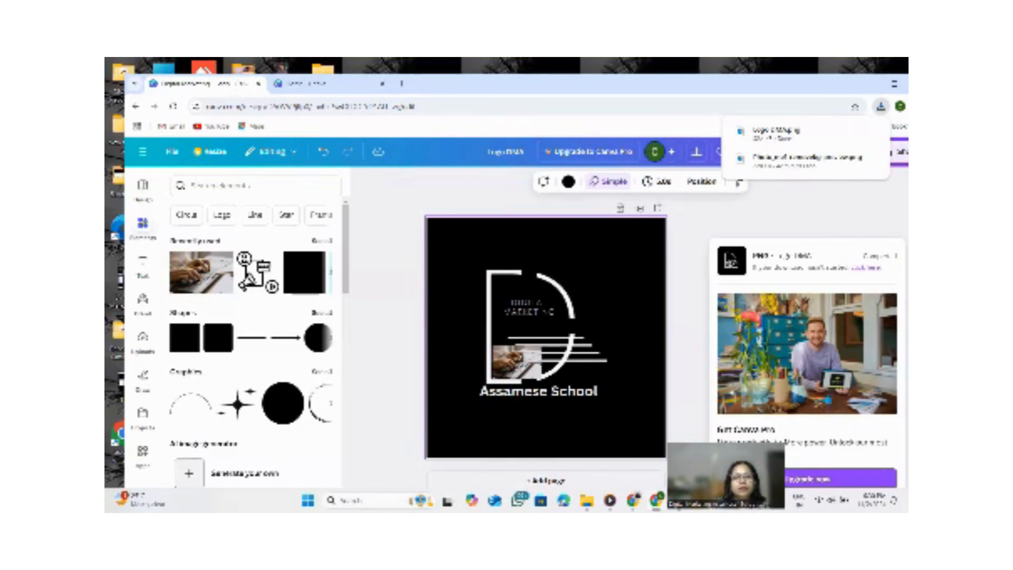
Switch to WhatsApp, attach the downloaded logo image to a chat, send it, and close WhatsApp.
click(517, 500)
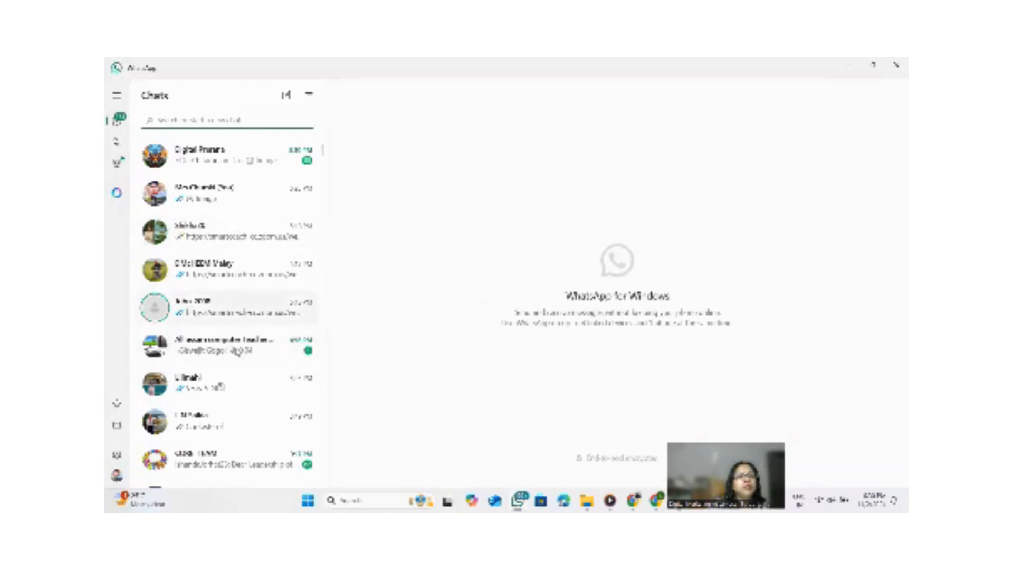
click(193, 302)
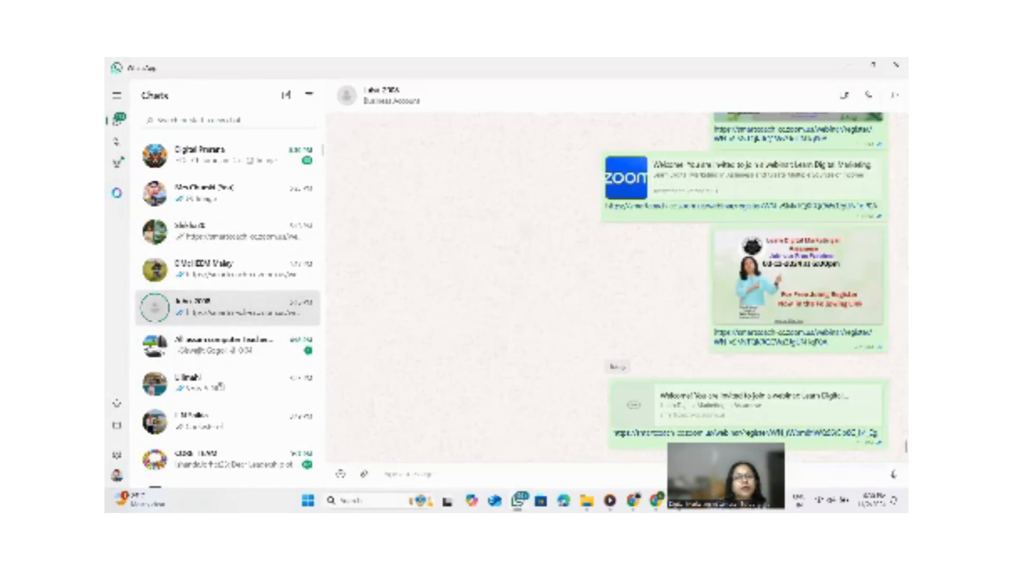
click(364, 474)
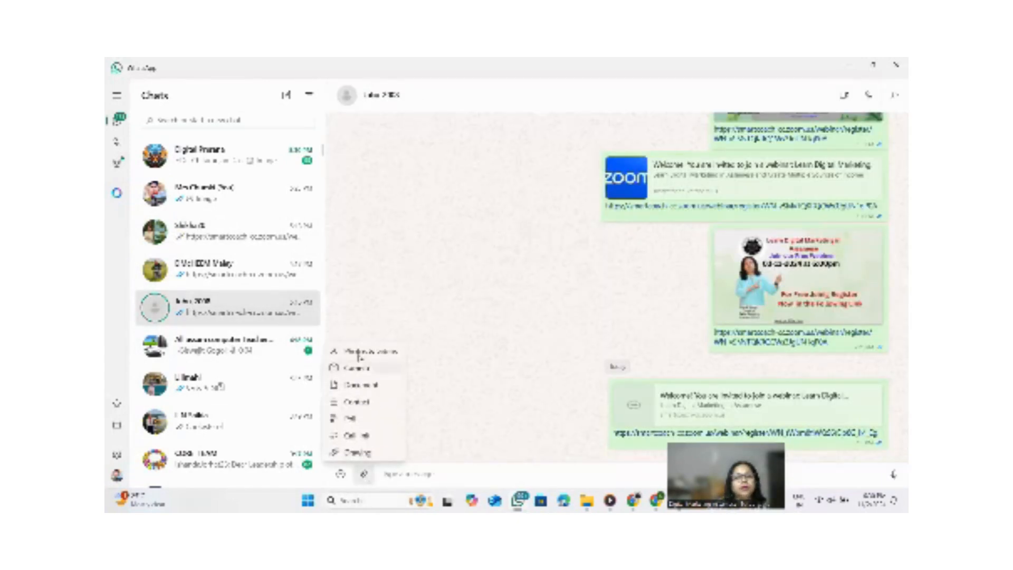
click(358, 352)
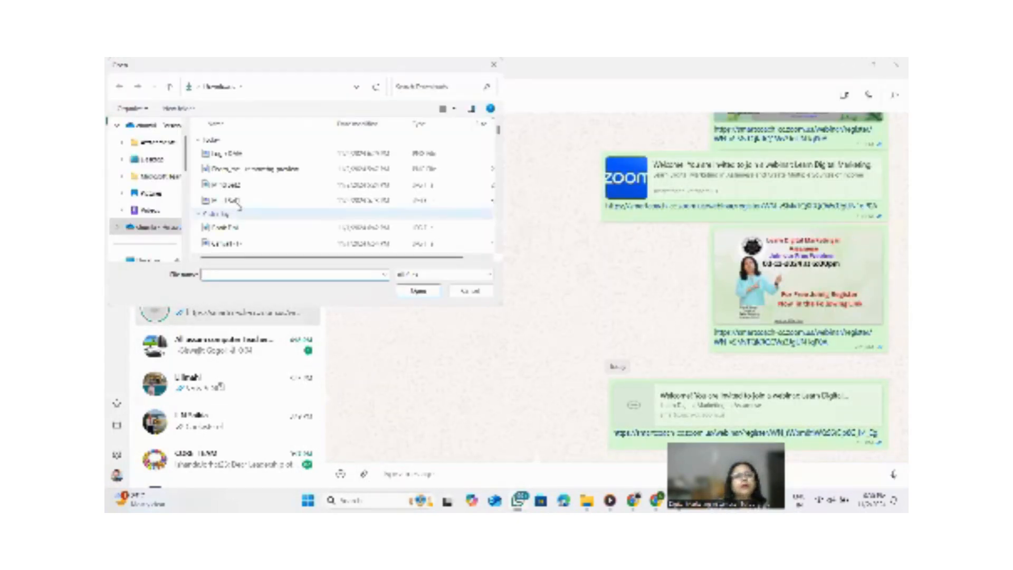
click(235, 154)
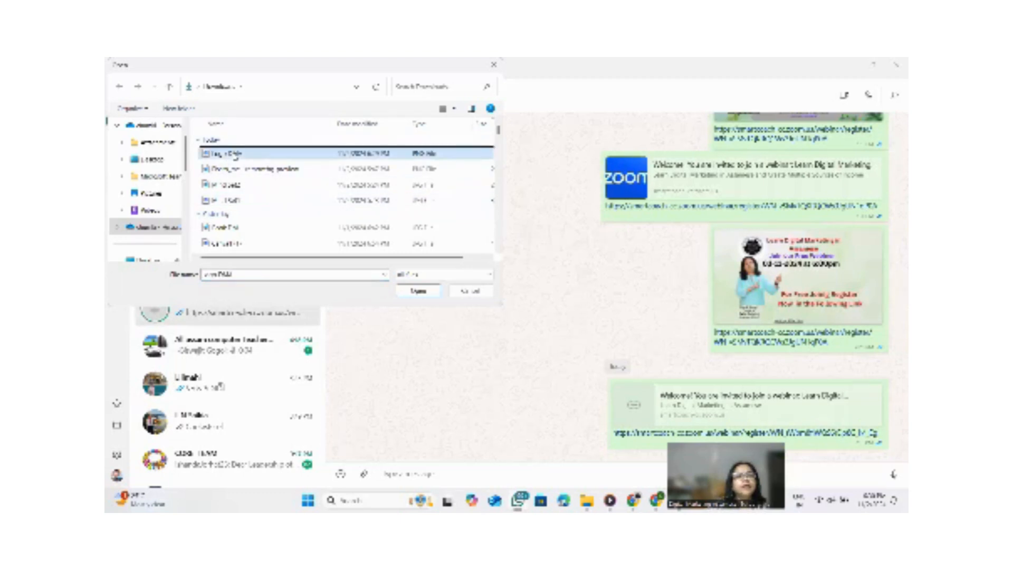
click(418, 291)
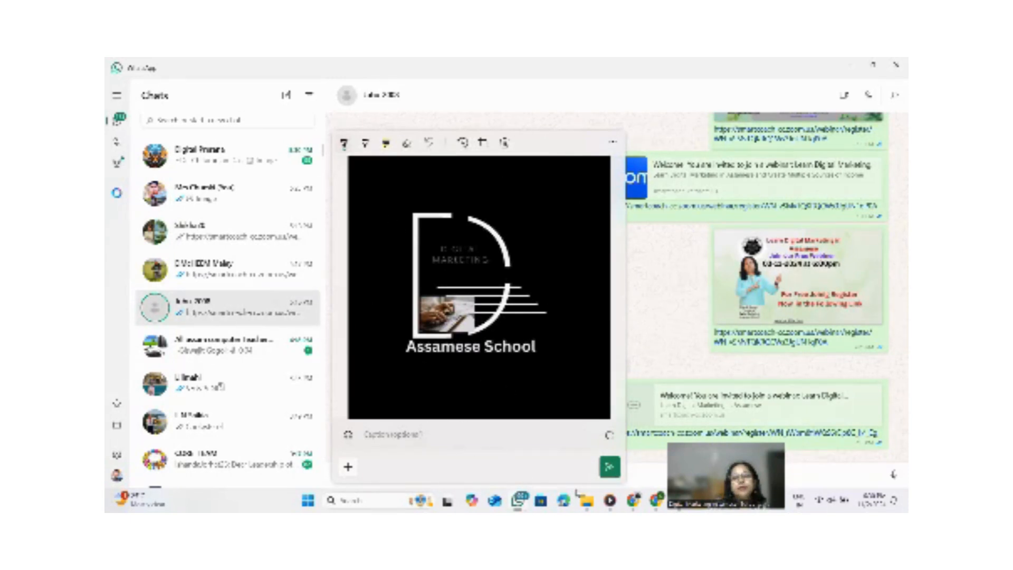
click(609, 466)
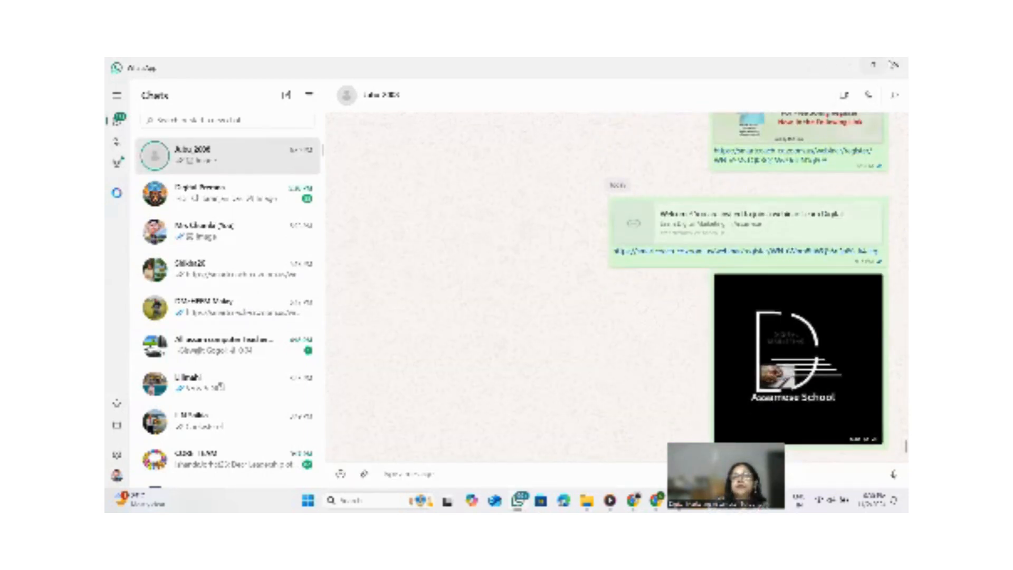
click(896, 65)
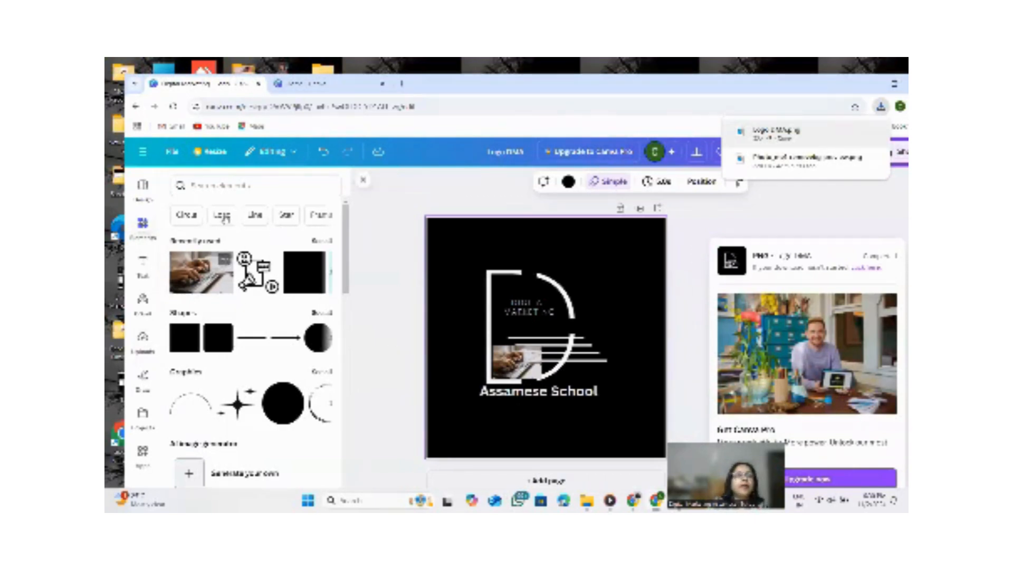
Browse the circle elements offered in the elements panel.
click(185, 216)
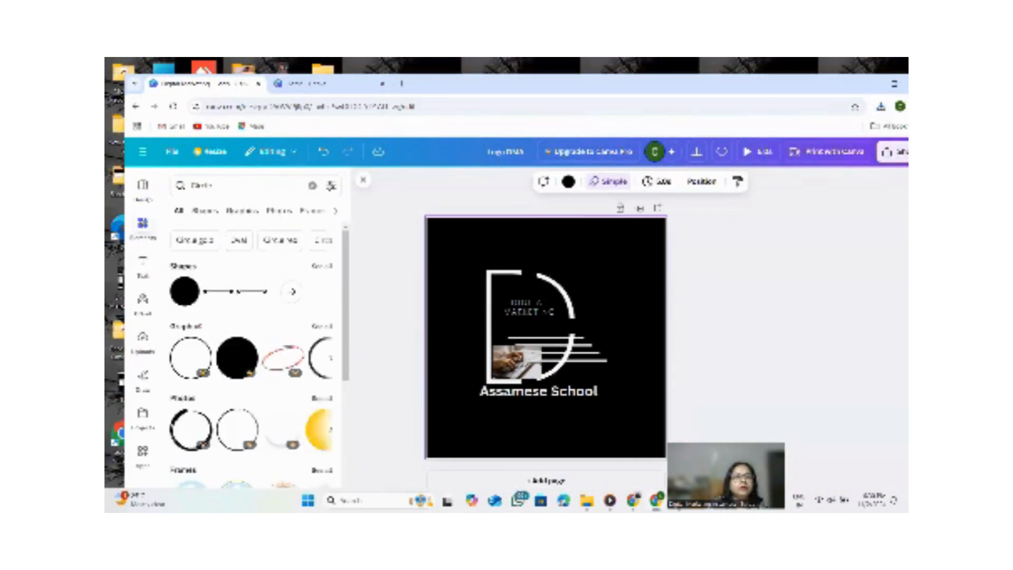
scroll(245, 345, down, 6)
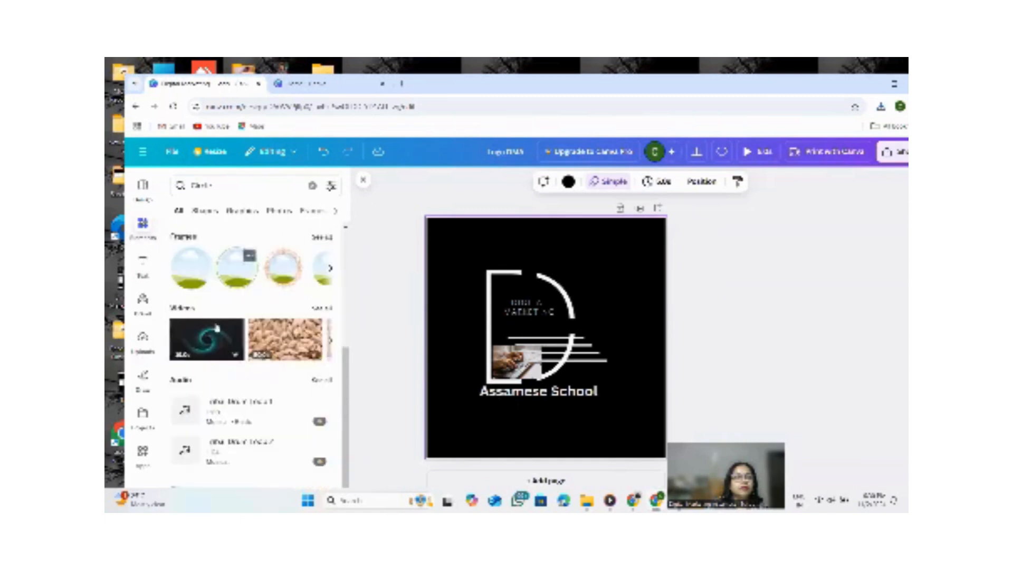
scroll(245, 346, up, 2)
scroll(245, 345, down, 2)
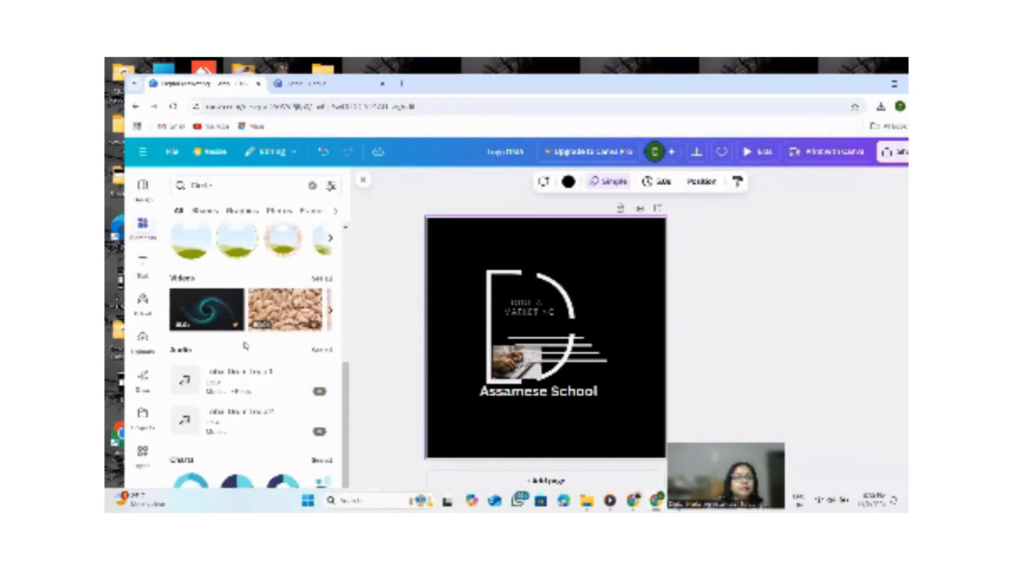
scroll(248, 364, up, 5)
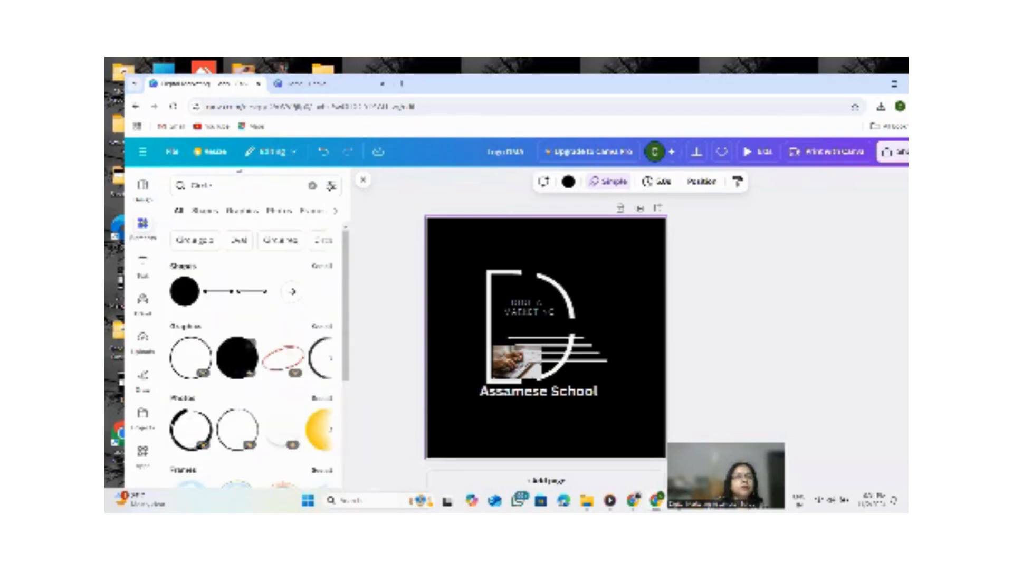
Try searching the elements for a logo yoga term, then clear the search.
click(221, 190)
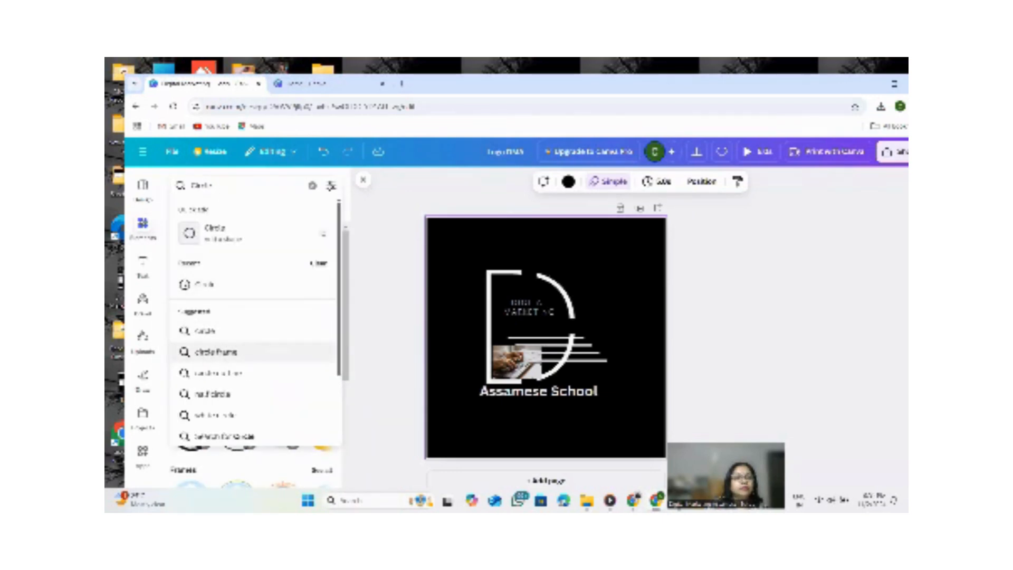
key(BackSpace)
key(BackSpace)
key(BackSpace)
key(BackSpace)
key(BackSpace)
key(BackSpace)
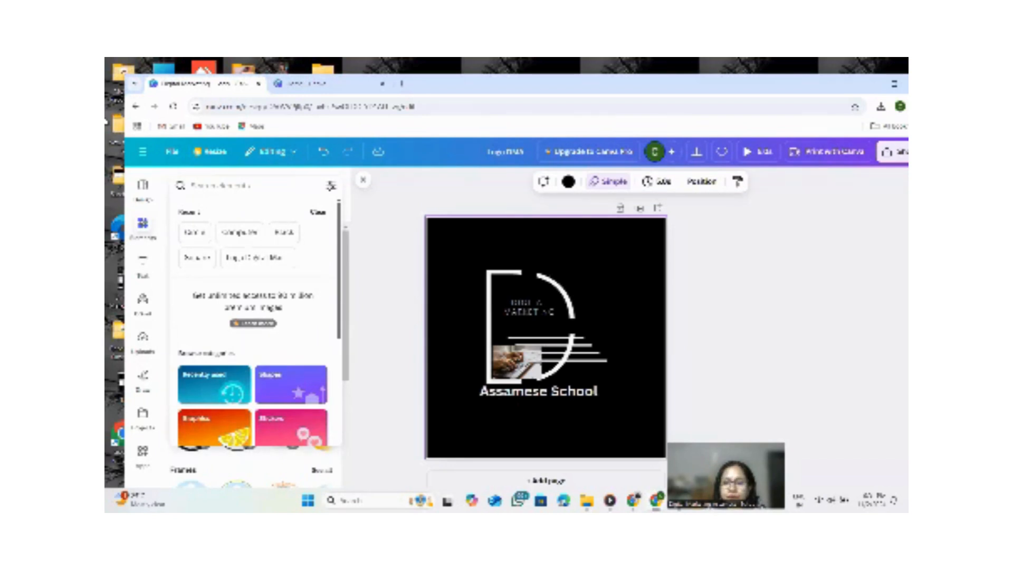
text(log)
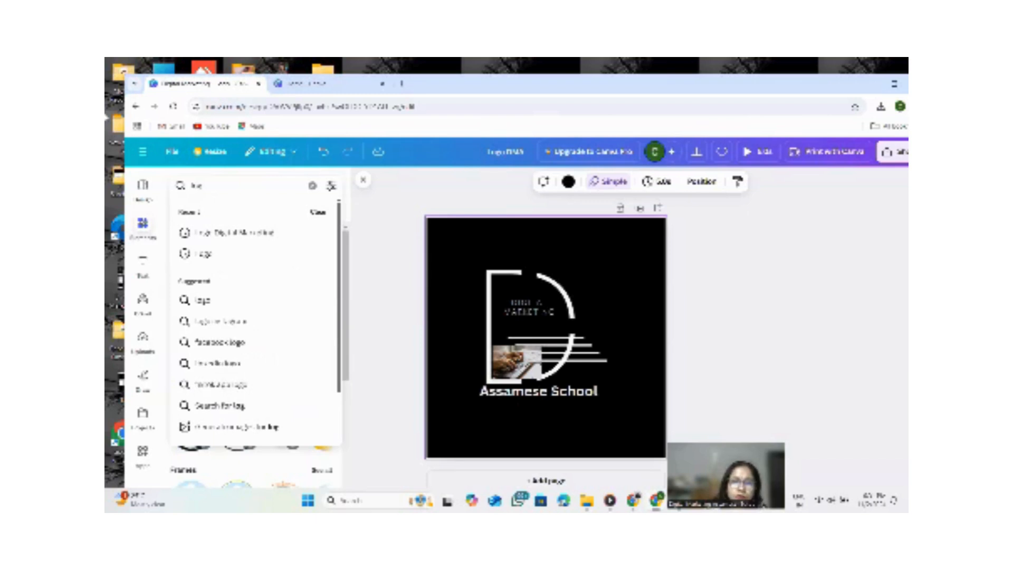
text(s y)
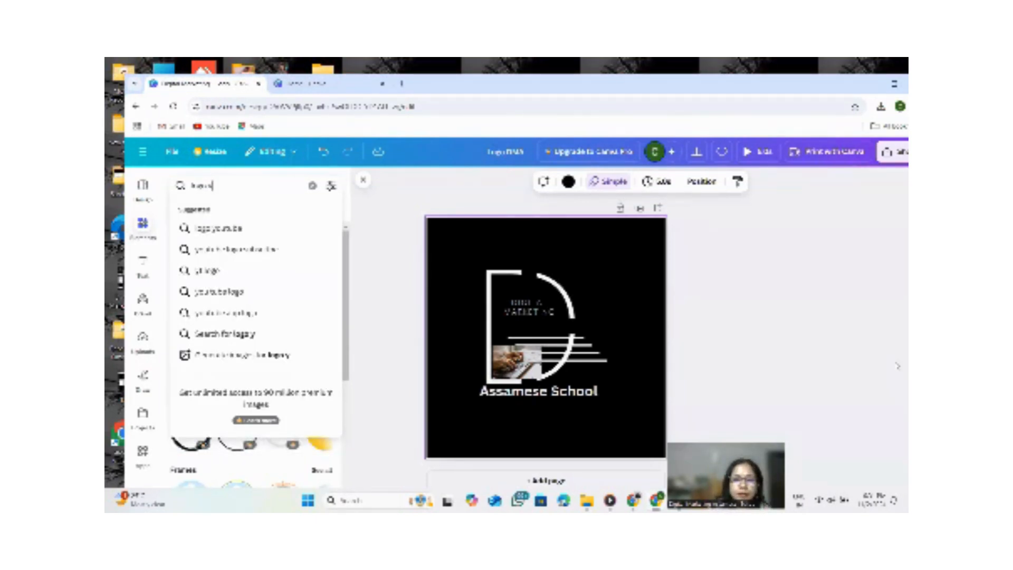
text(oga)
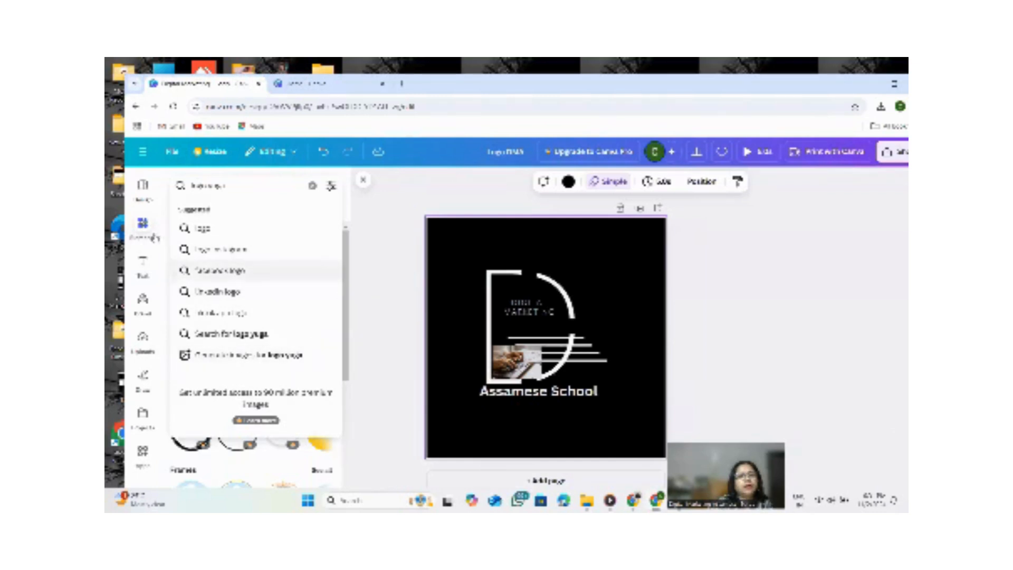
click(231, 185)
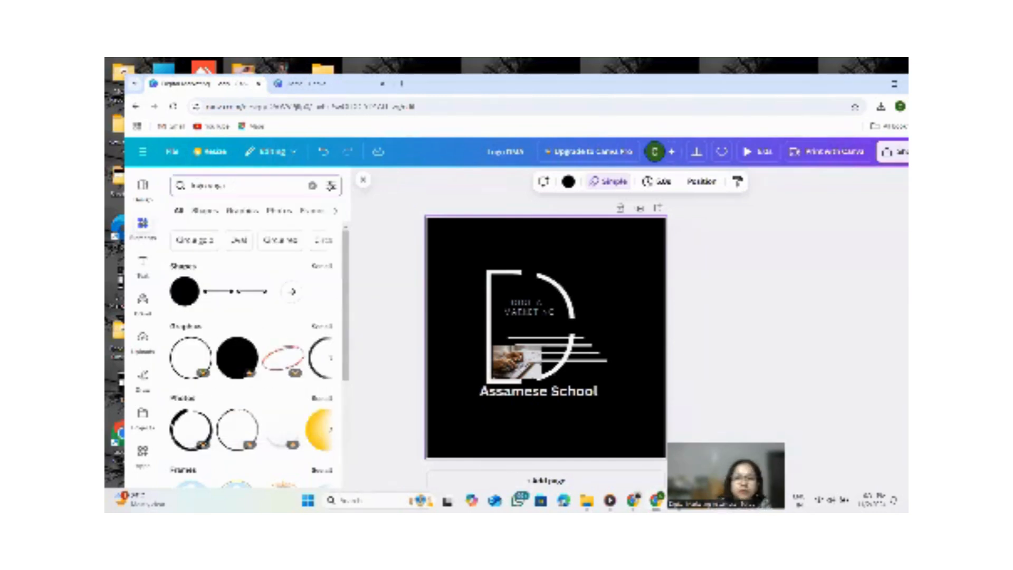
mouse_move(655, 500)
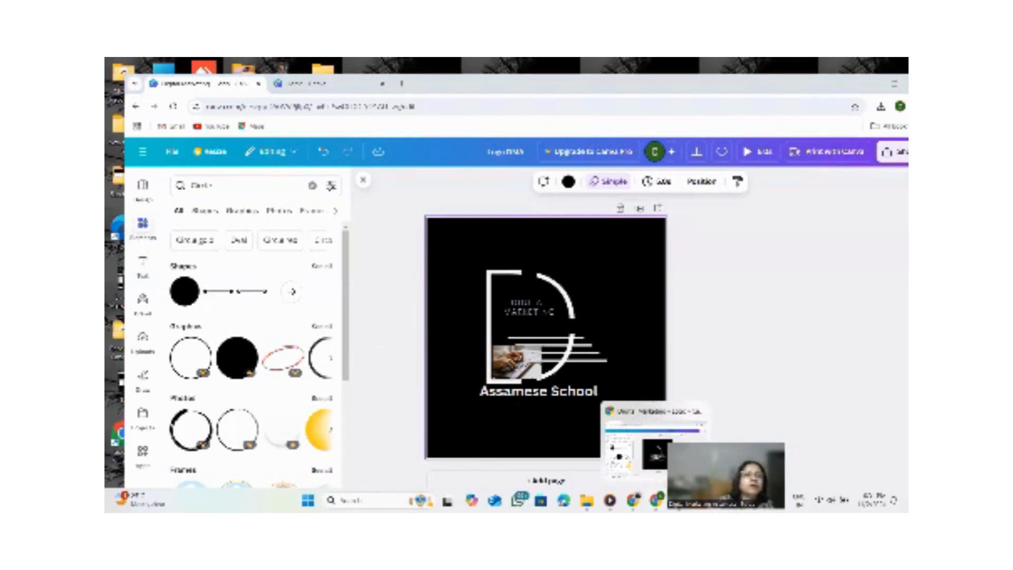
click(218, 181)
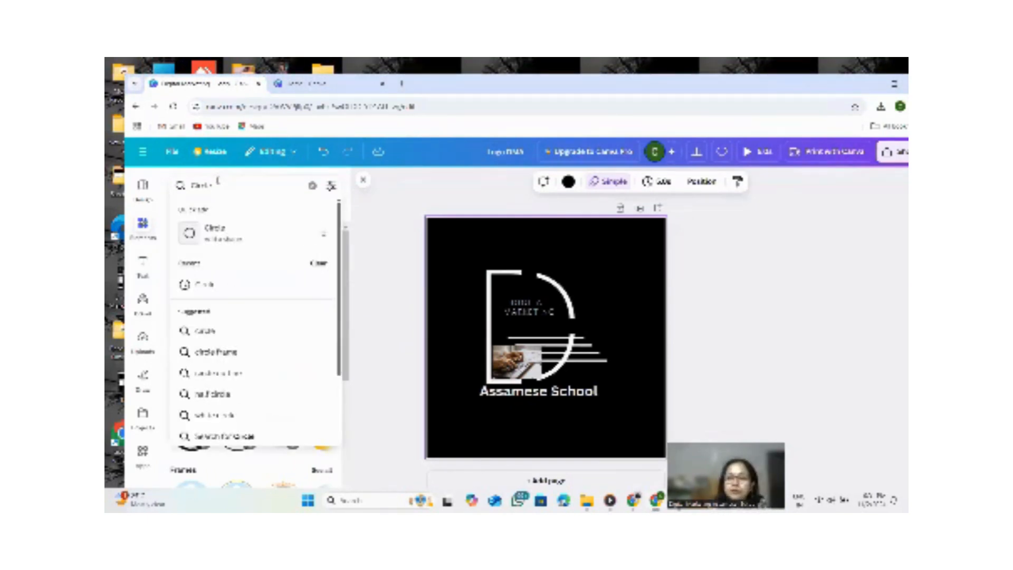
key(BackSpace)
key(BackSpace)
key(BackSpace)
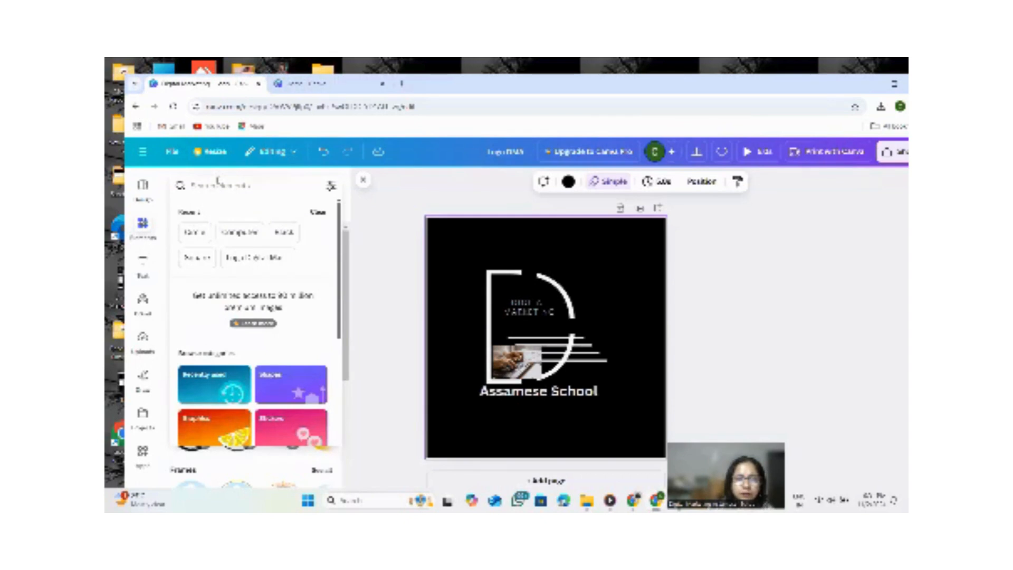
Search the elements for yoga logo and scroll through the results.
text(yoga)
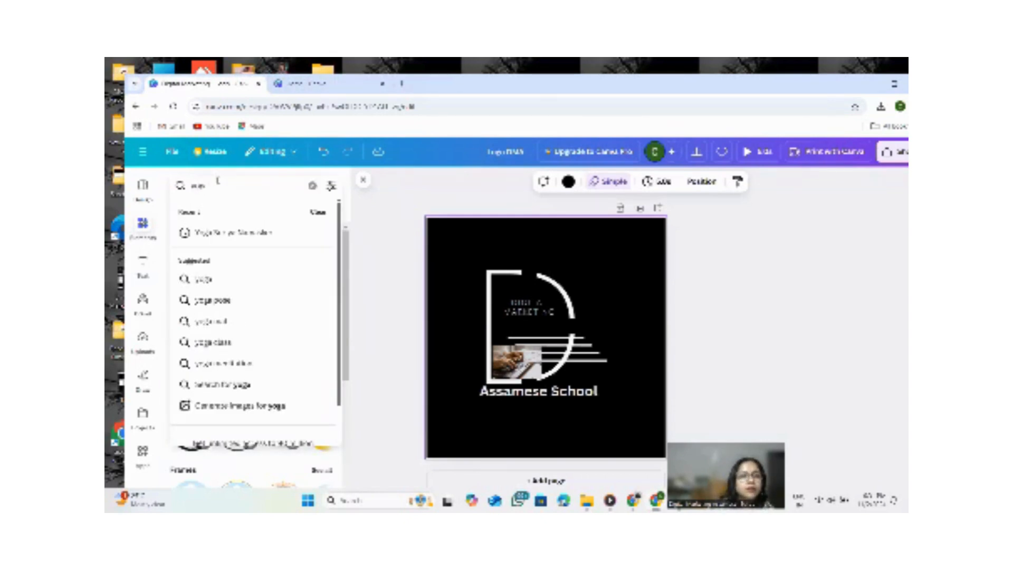
text( logo)
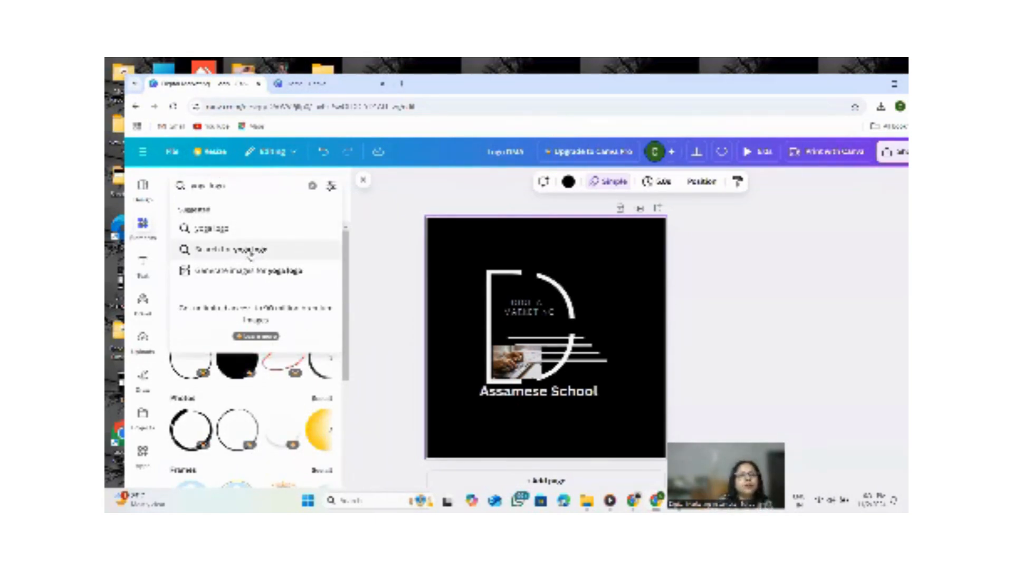
click(250, 252)
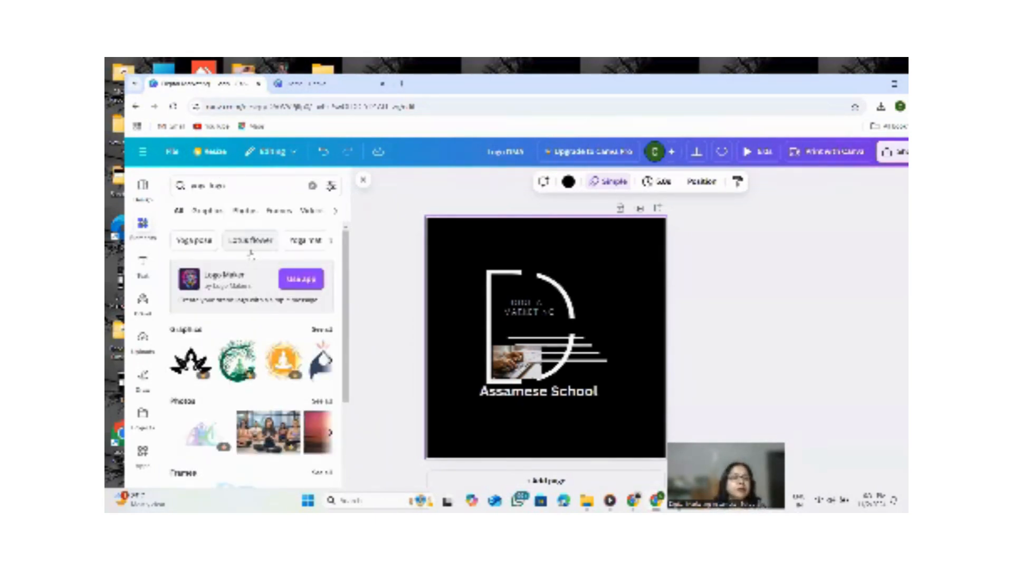
scroll(248, 348, down, 1)
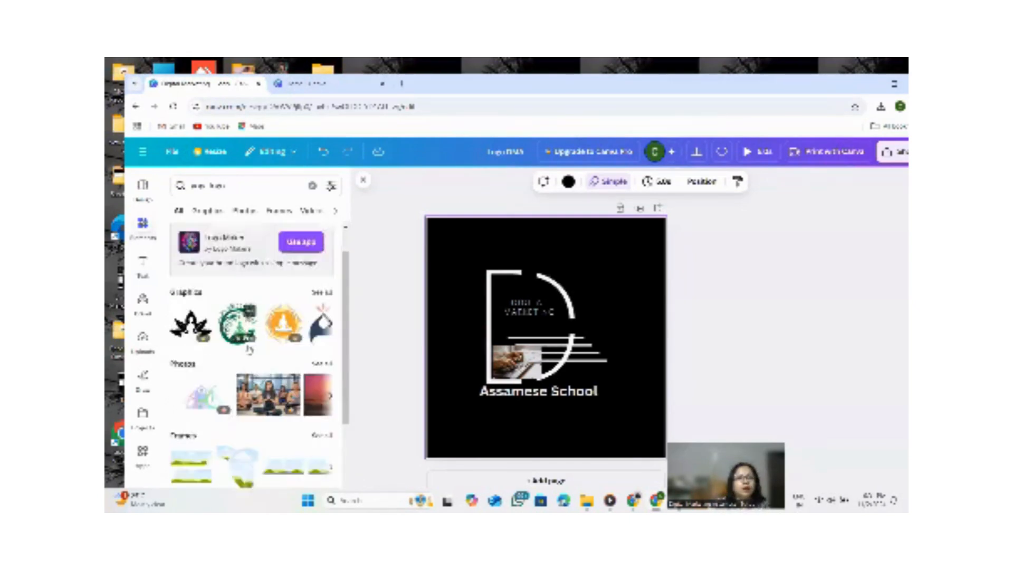
scroll(249, 348, down, 3)
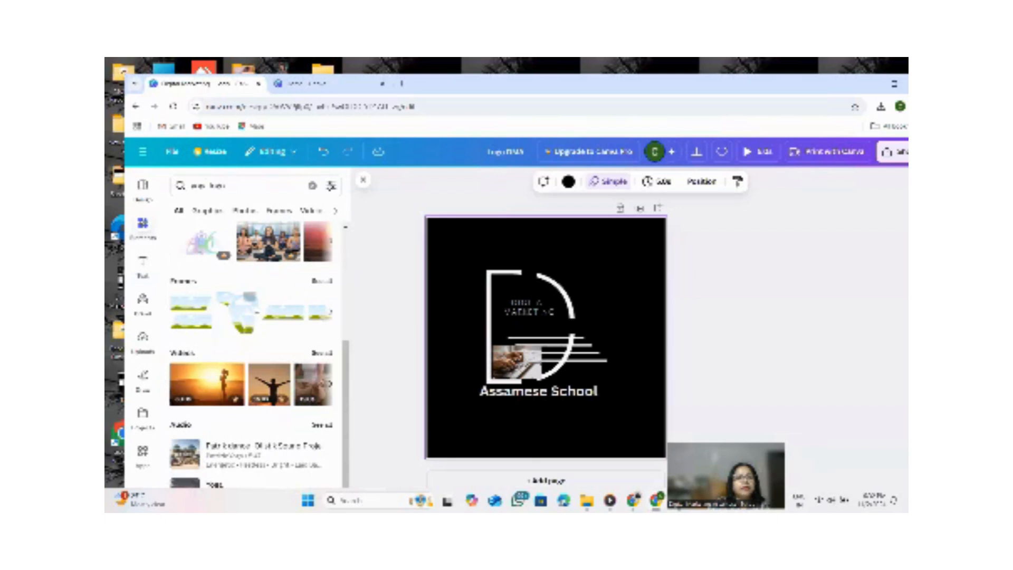
scroll(266, 299, up, 5)
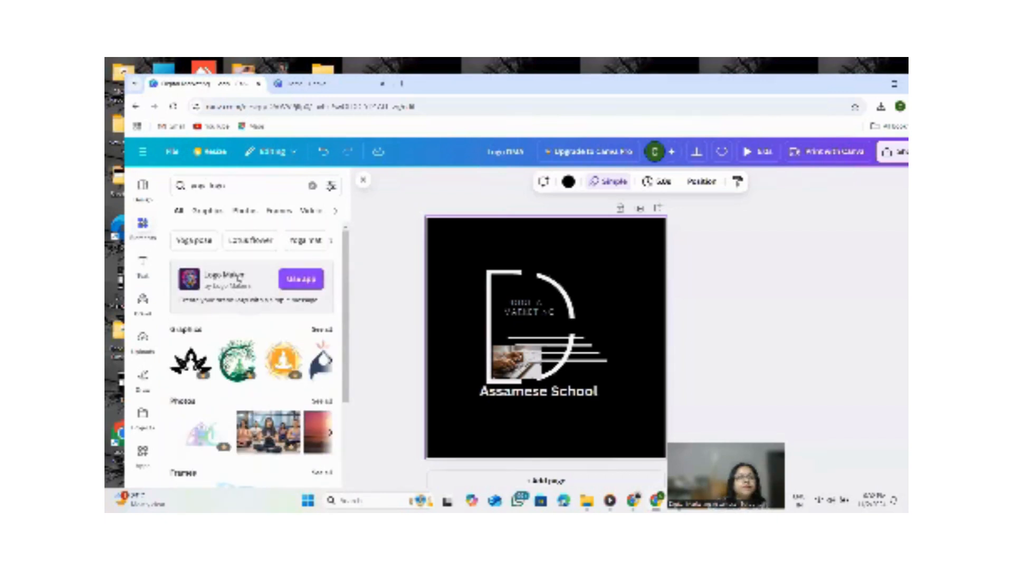
Search the elements for yoga pose and scroll through its graphics results.
click(199, 241)
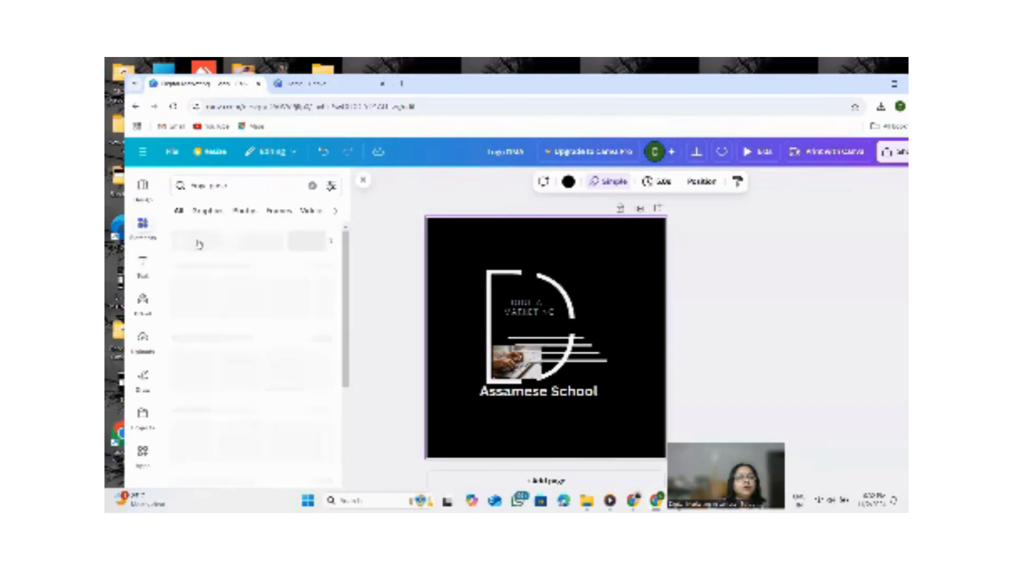
scroll(245, 322, down, 1)
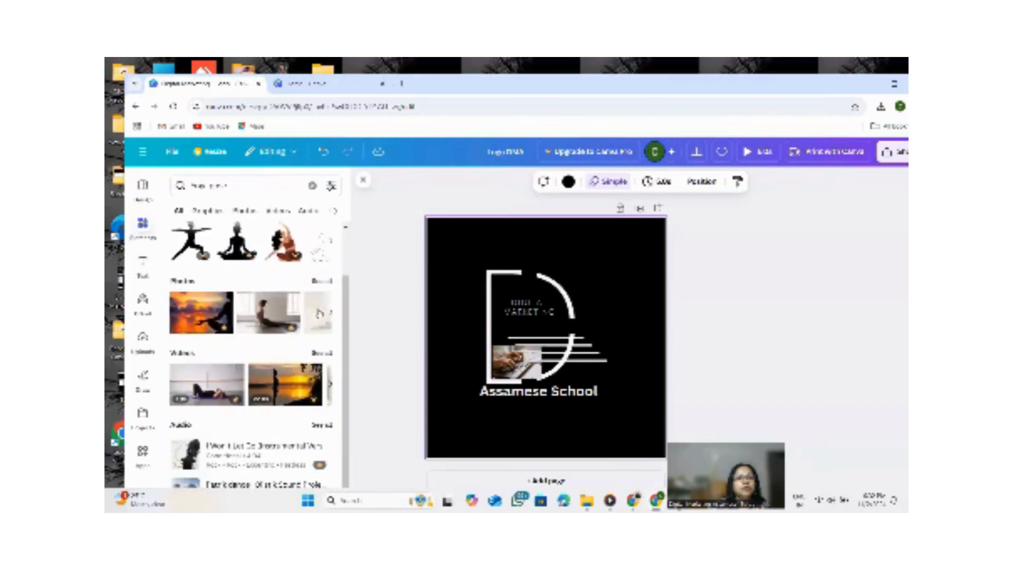
click(208, 210)
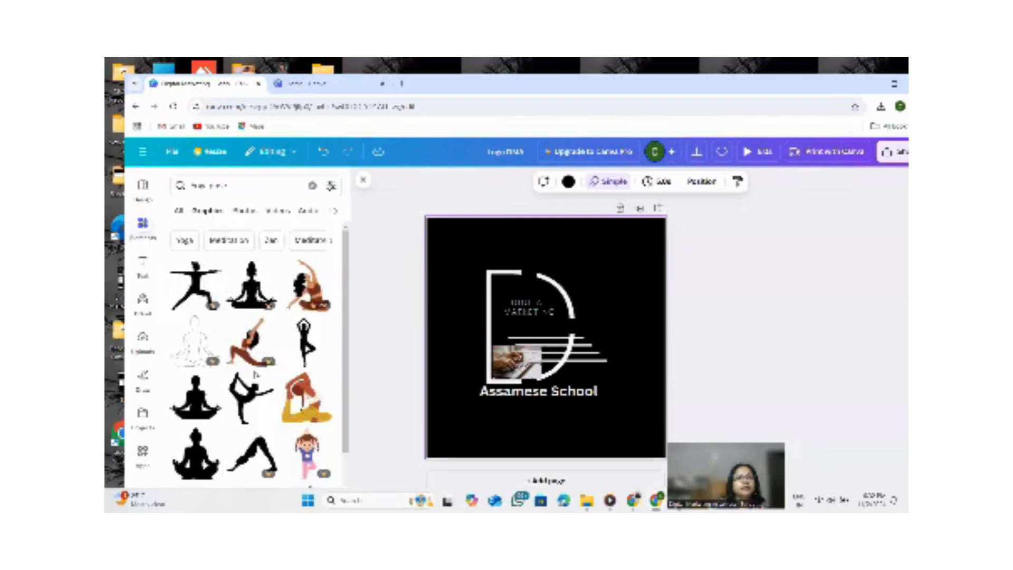
scroll(256, 372, down, 5)
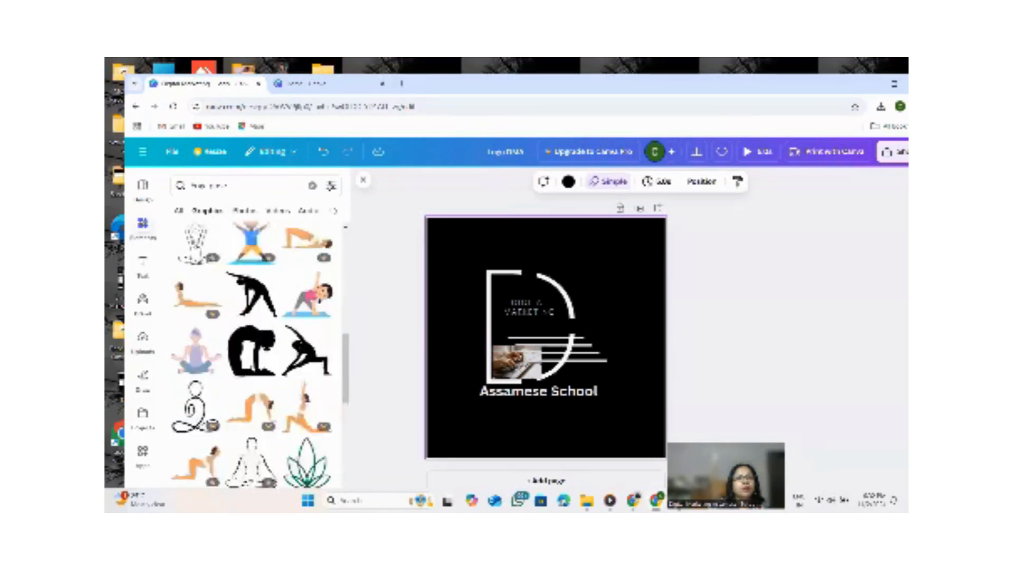
scroll(248, 343, down, 10)
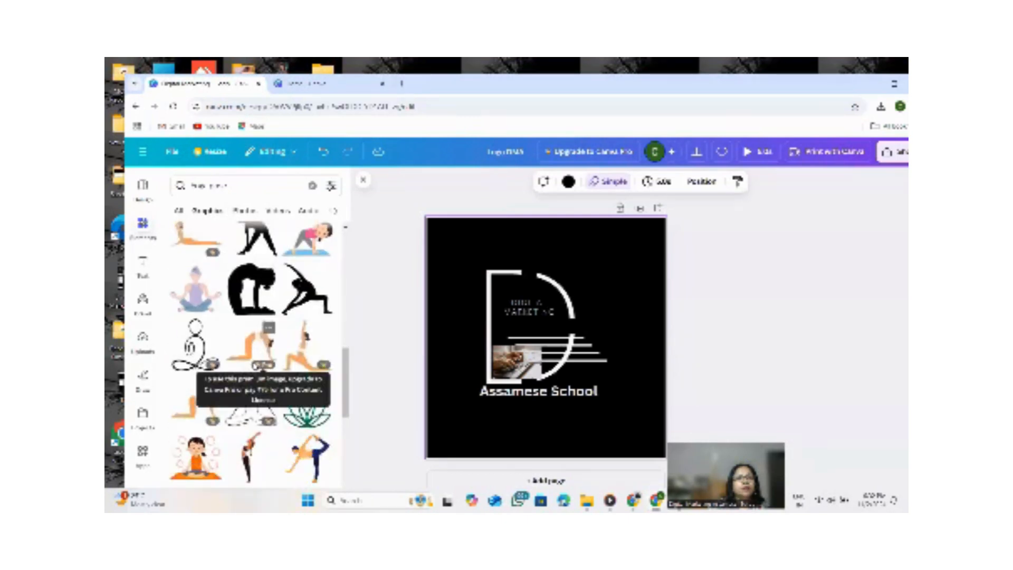
Browse the yoga pose results under photos and then under videos.
click(243, 212)
scroll(236, 327, down, 3)
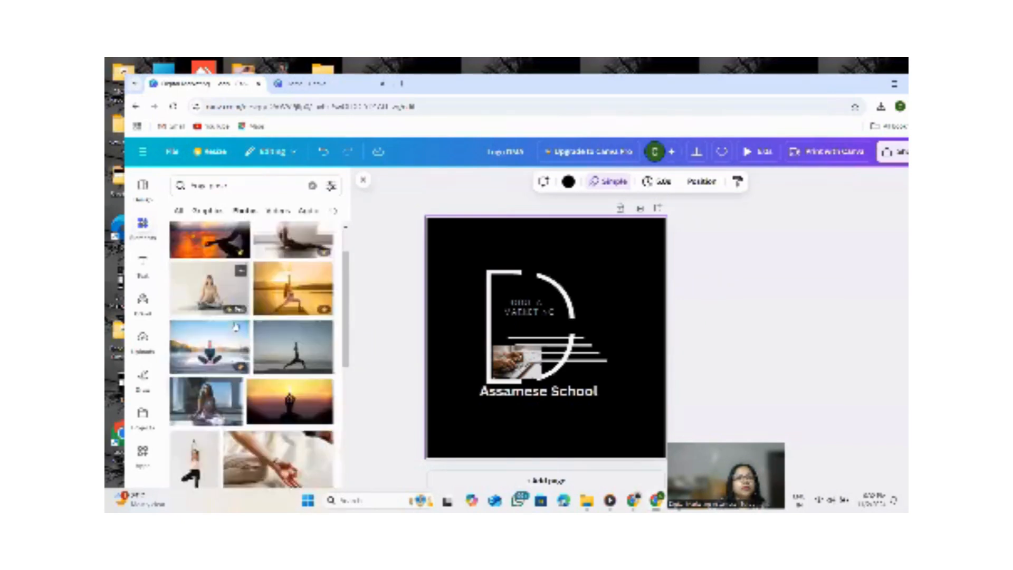
scroll(235, 327, down, 3)
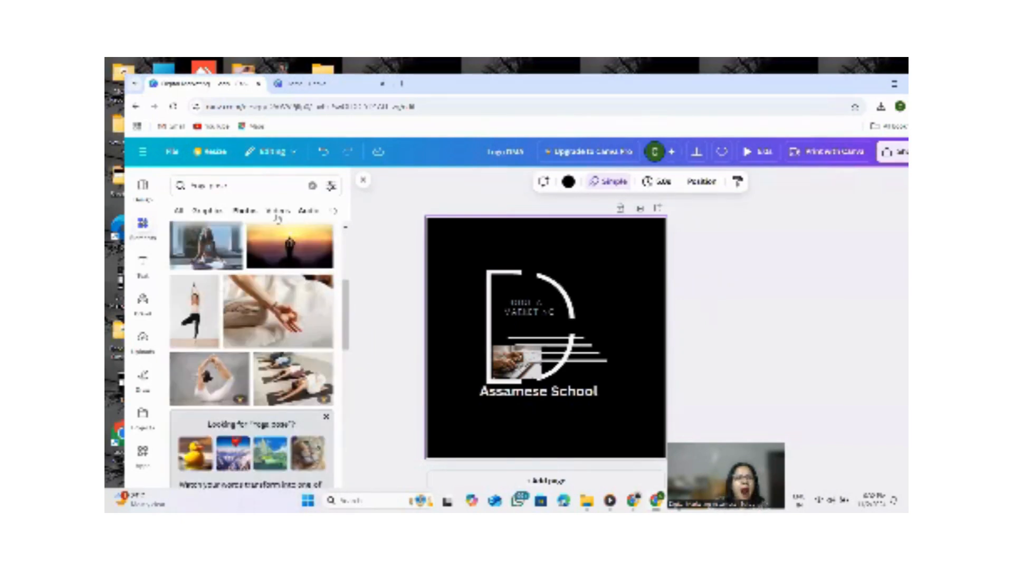
click(279, 212)
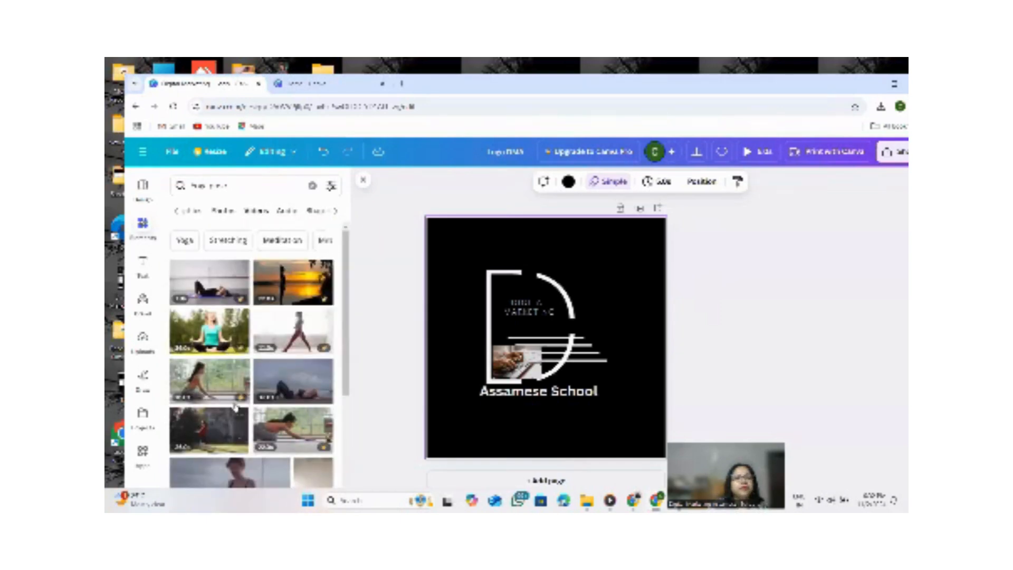
scroll(296, 369, down, 3)
scroll(253, 327, up, 5)
Rerun the recent yoga logo search and scroll through its video results.
click(237, 186)
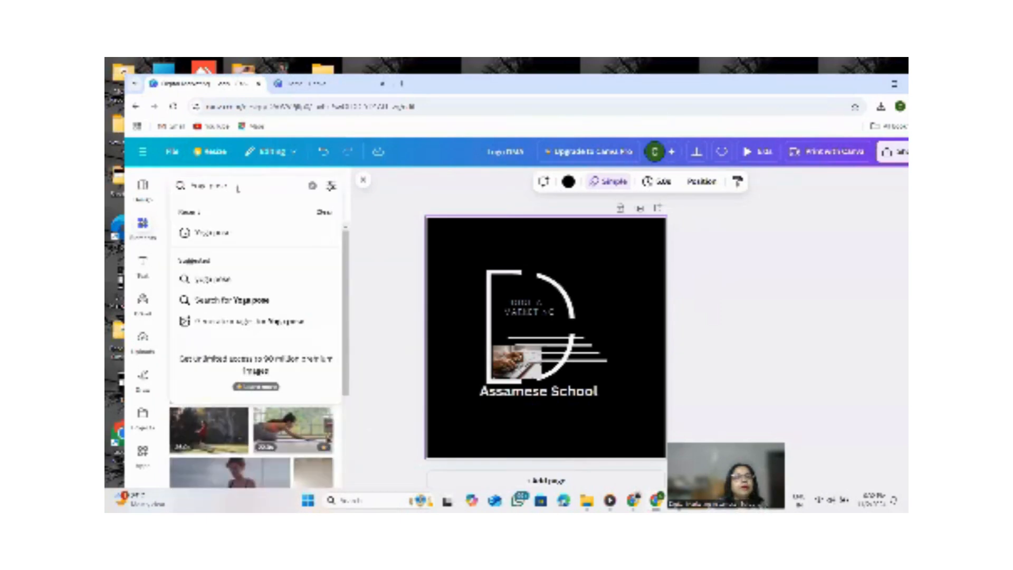
key(BackSpace)
key(BackSpace)
key(BackSpace)
key(BackSpace)
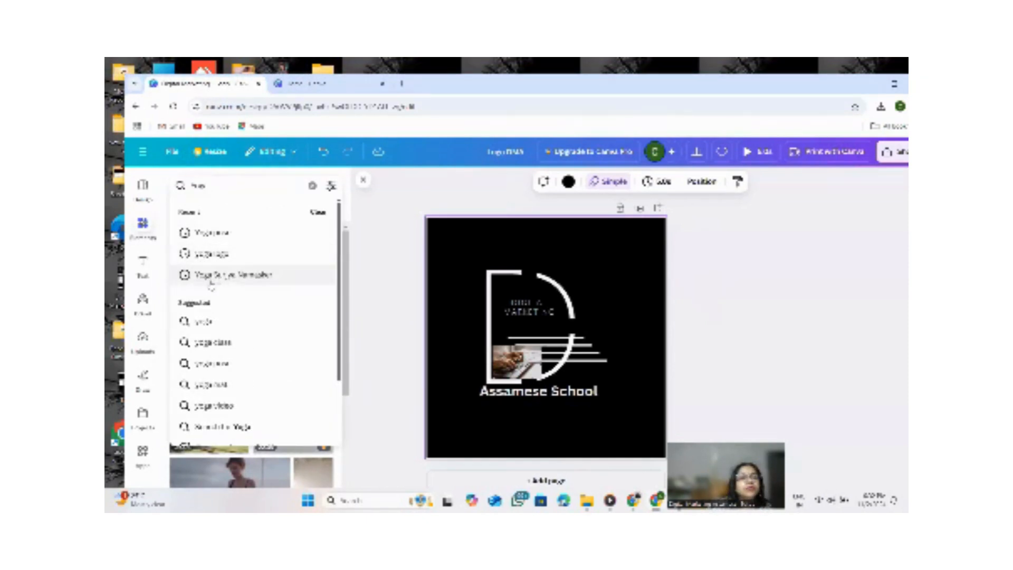
click(210, 254)
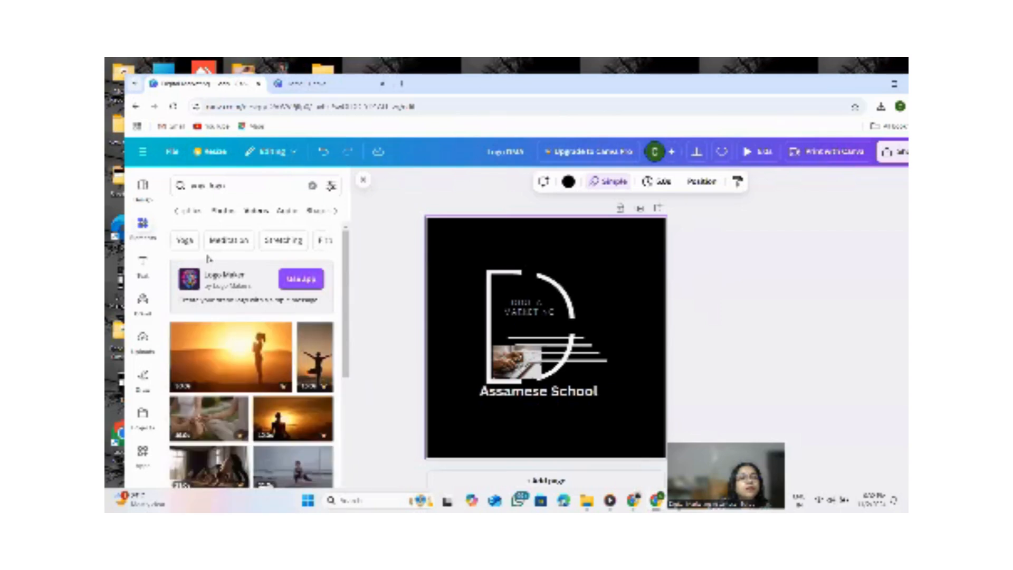
scroll(198, 318, down, 6)
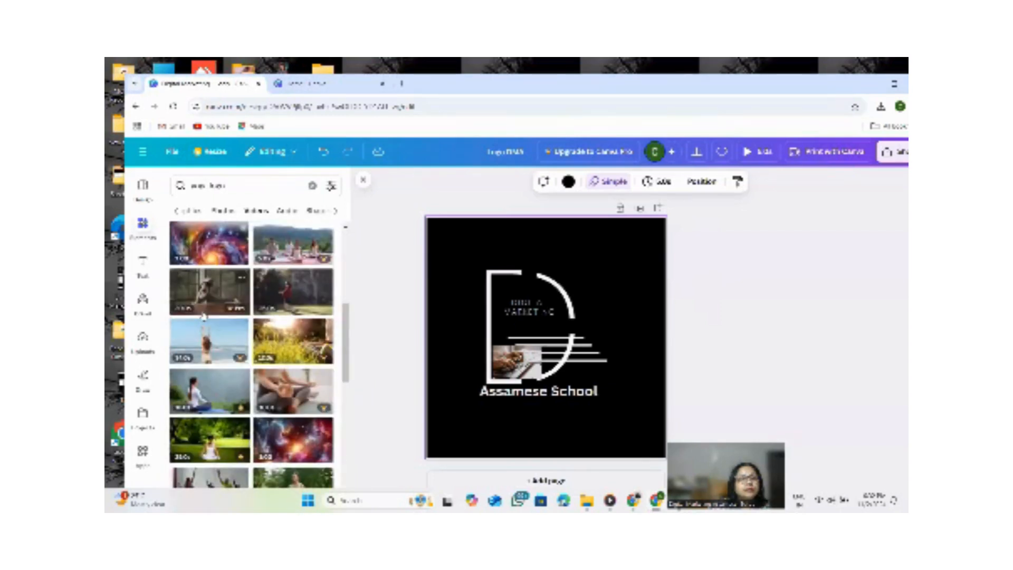
scroll(206, 316, down, 10)
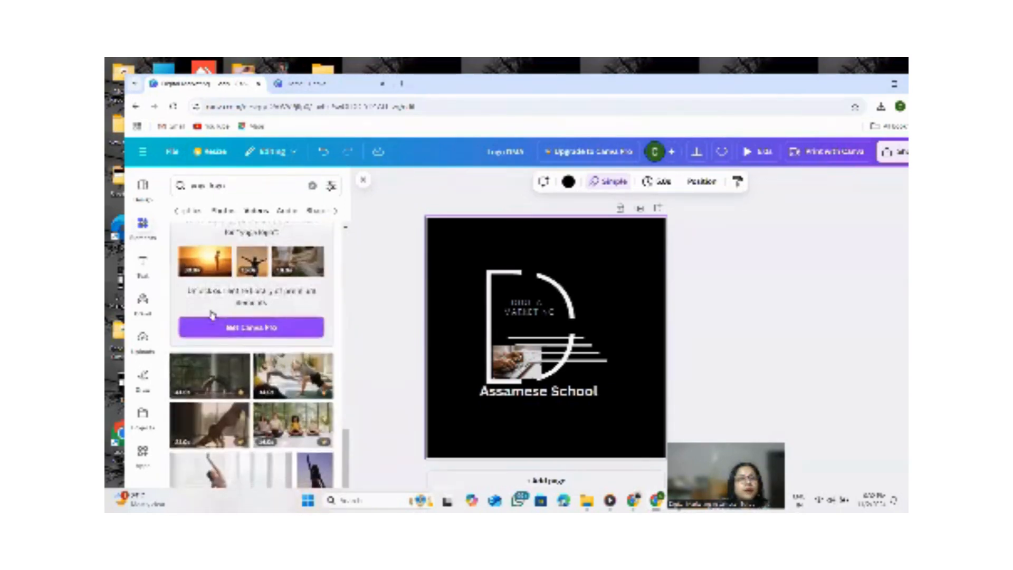
scroll(211, 315, down, 10)
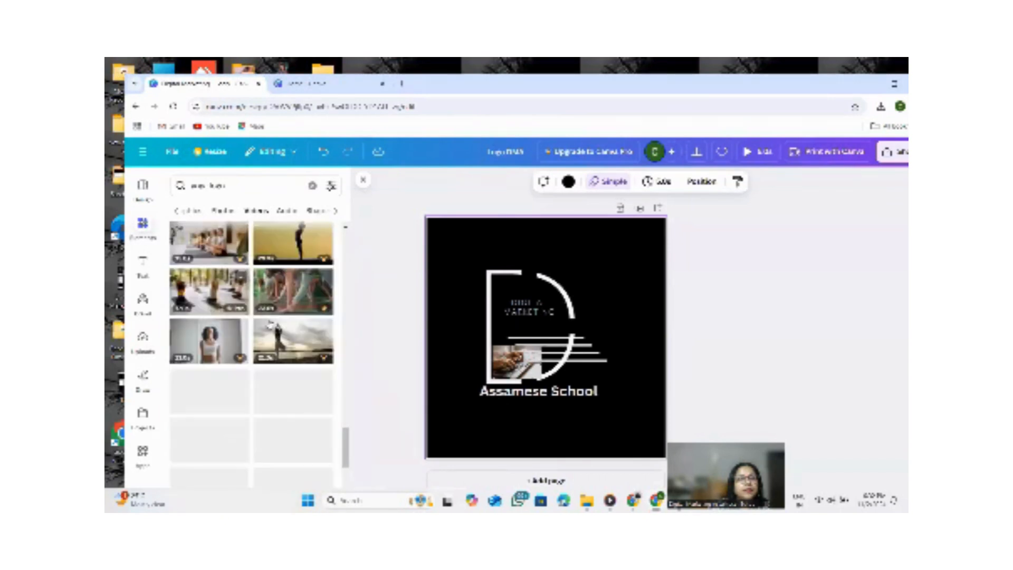
scroll(266, 325, up, 10)
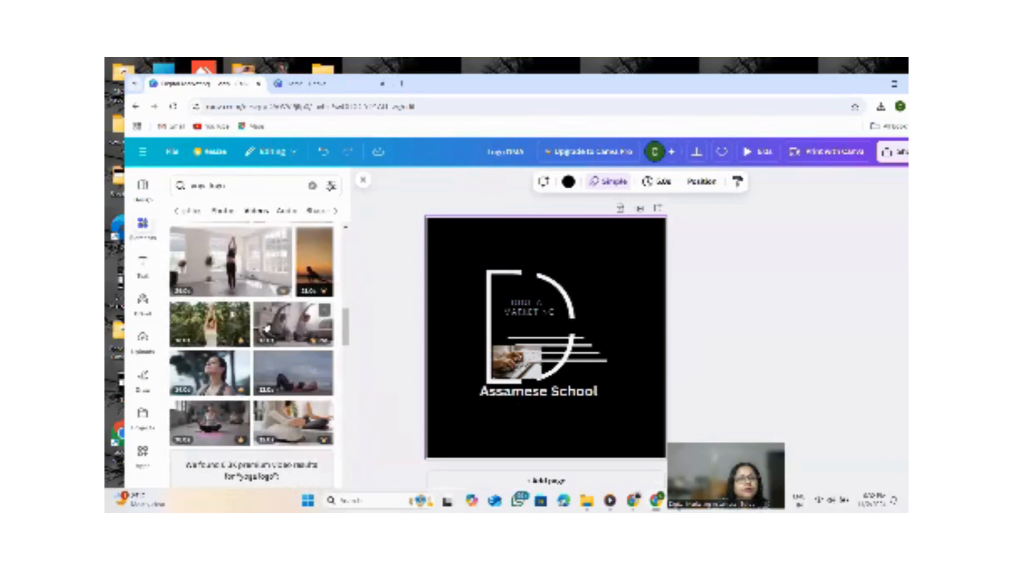
scroll(263, 332, up, 5)
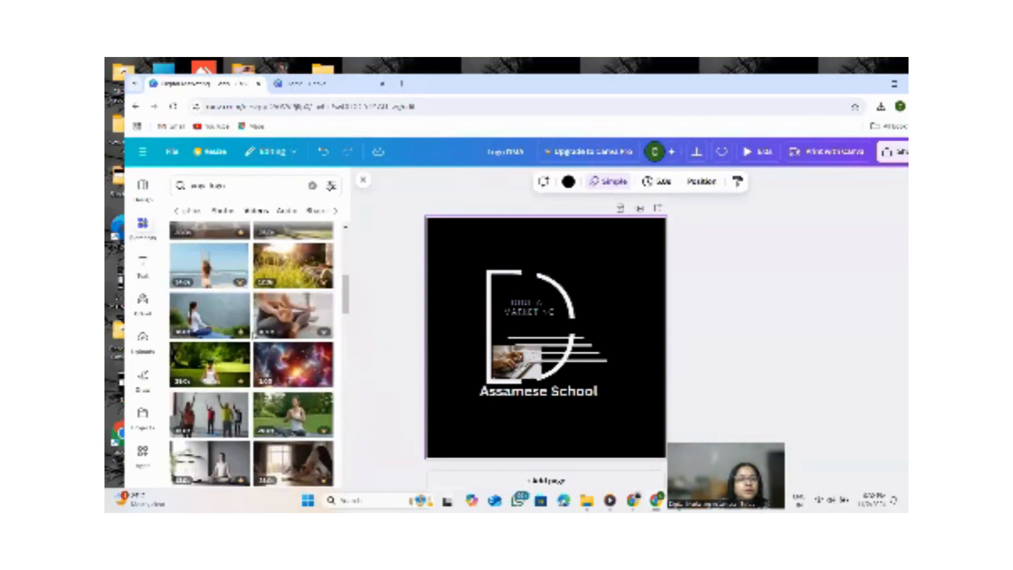
scroll(253, 338, up, 8)
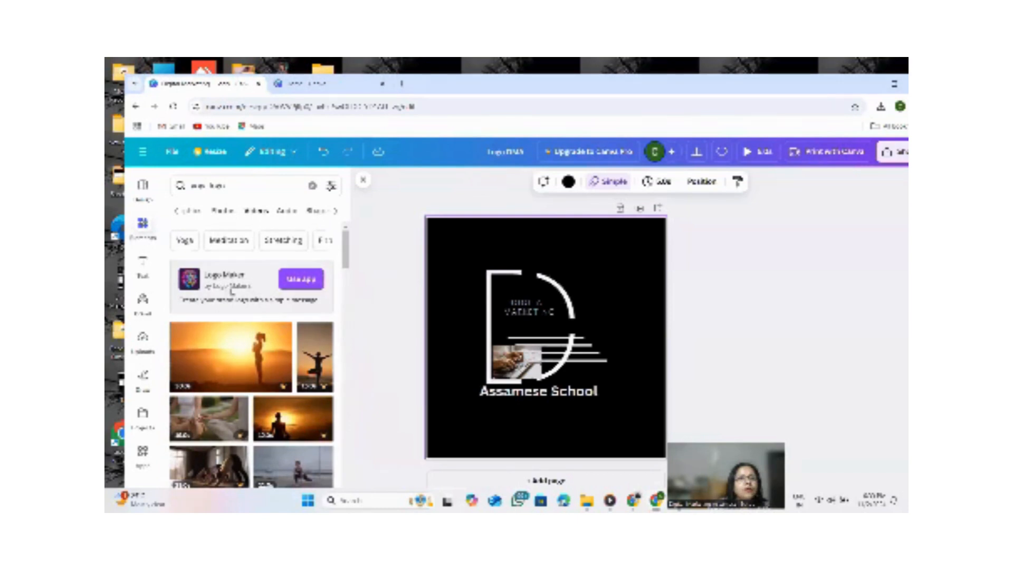
Replace the search term with logo intro and scroll through the results.
click(228, 185)
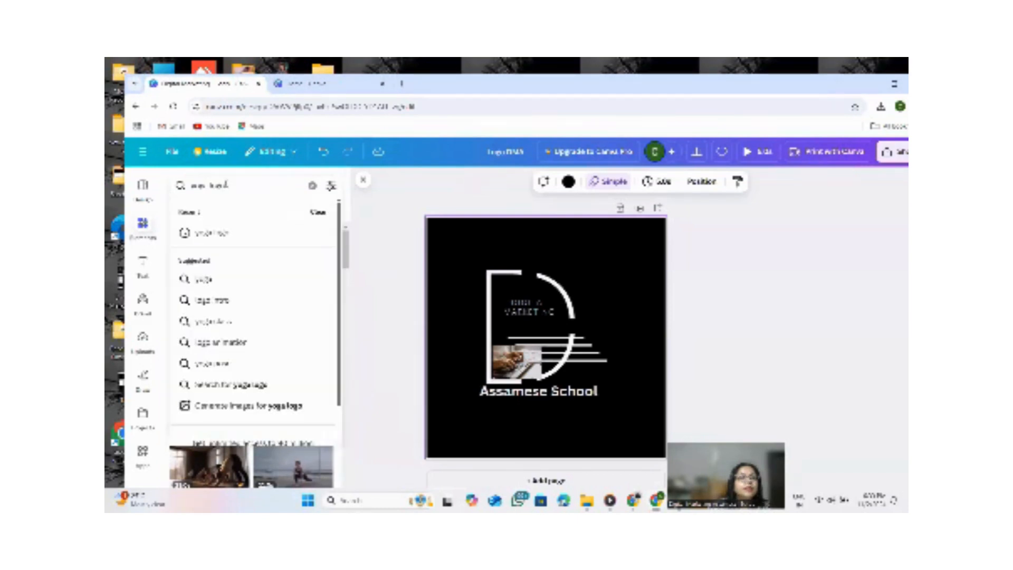
key(BackSpace)
key(BackSpace)
key(BackSpace)
key(BackSpace)
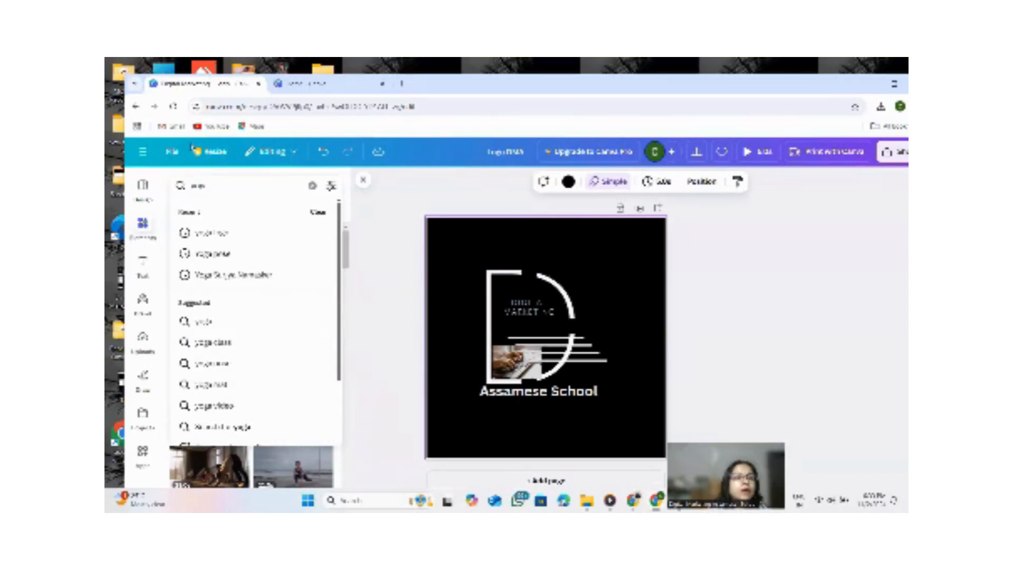
key(BackSpace)
key(BackSpace)
key(BackSpace)
key(BackSpace)
key(BackSpace)
text(l)
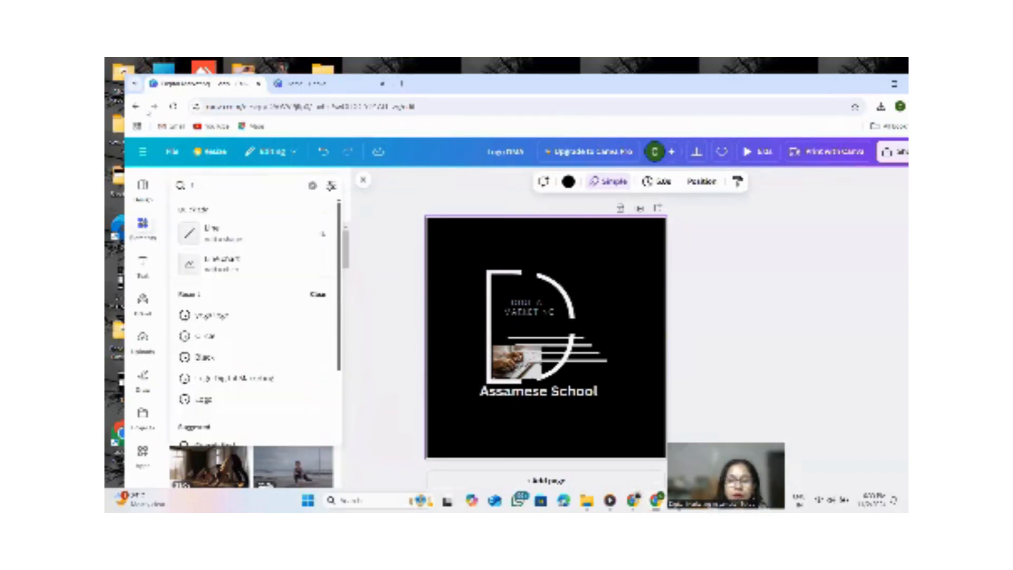
text(ogo intro)
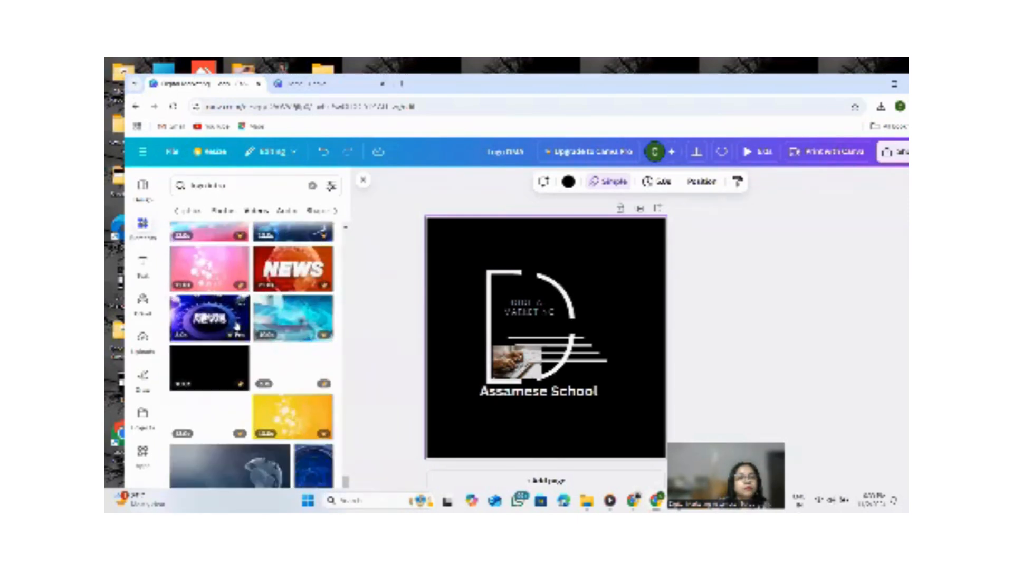
scroll(308, 245, up, 1)
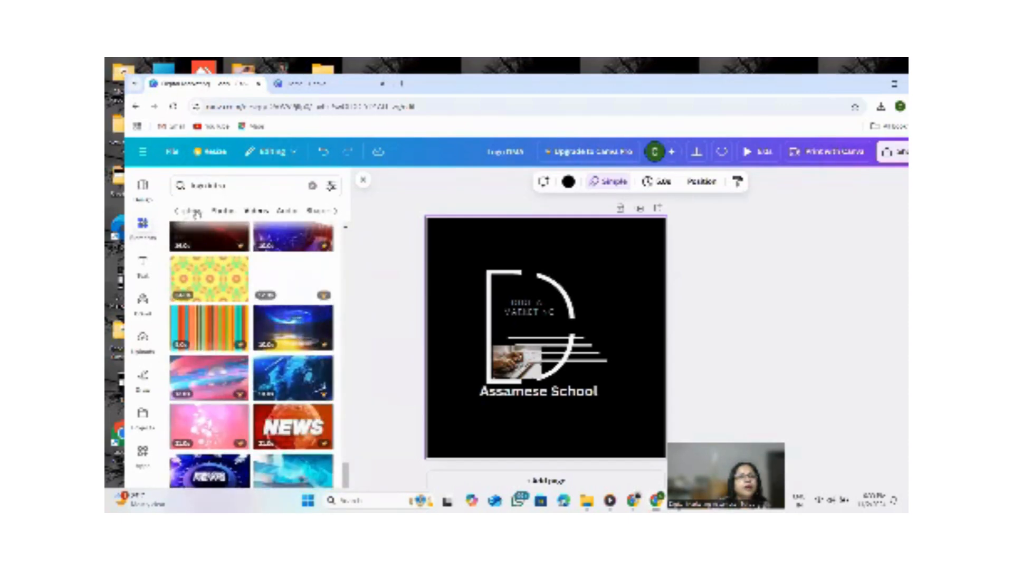
scroll(295, 289, down, 10)
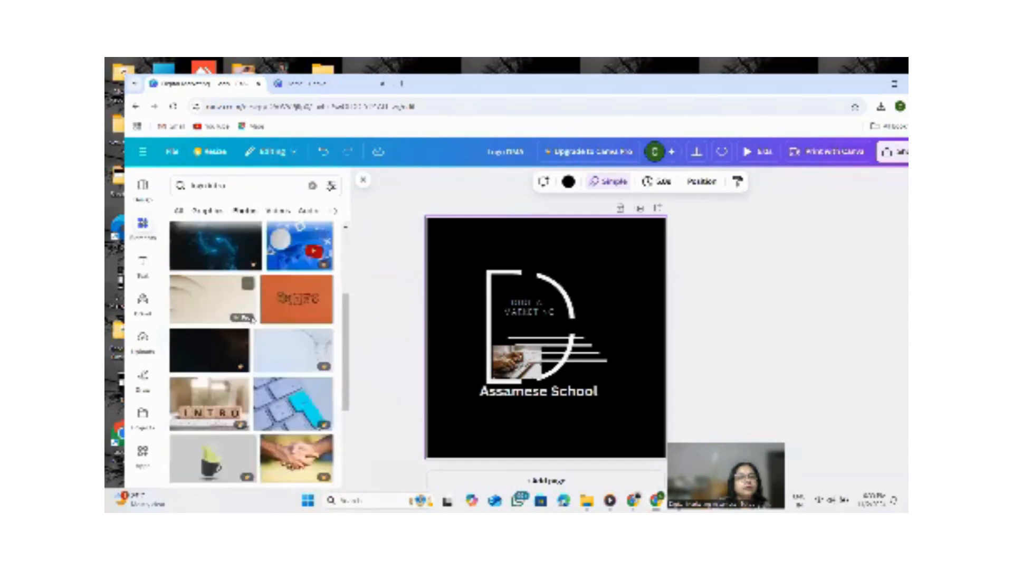
scroll(264, 295, up, 10)
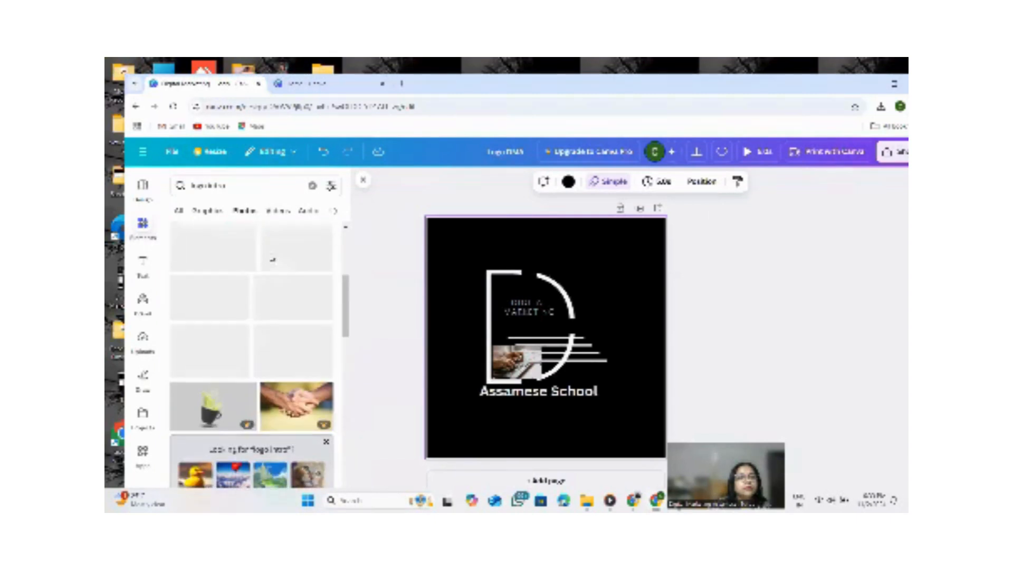
Switch to the graphics results for logo intro and scroll through them.
click(209, 211)
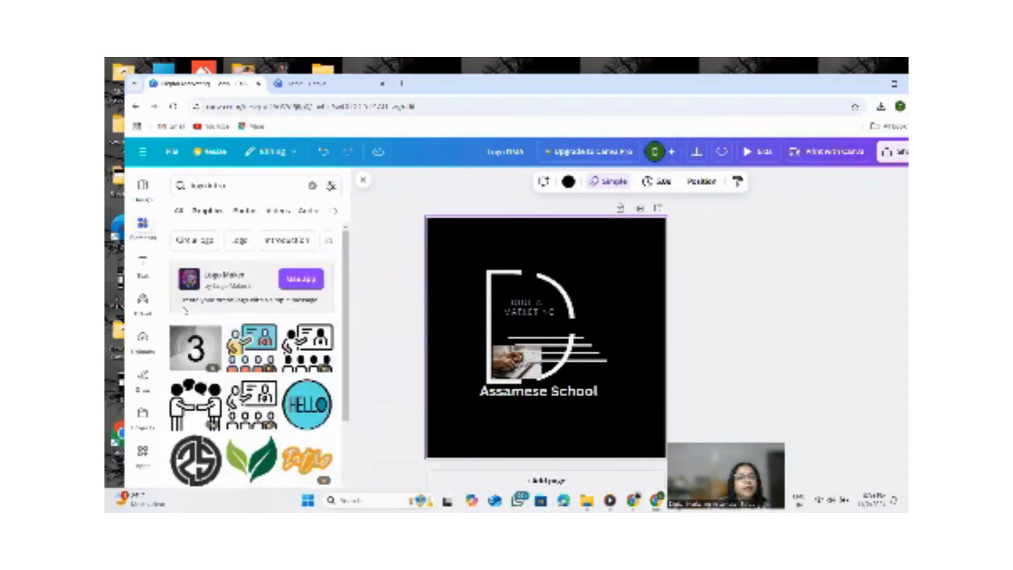
scroll(235, 323, down, 6)
scroll(235, 323, down, 3)
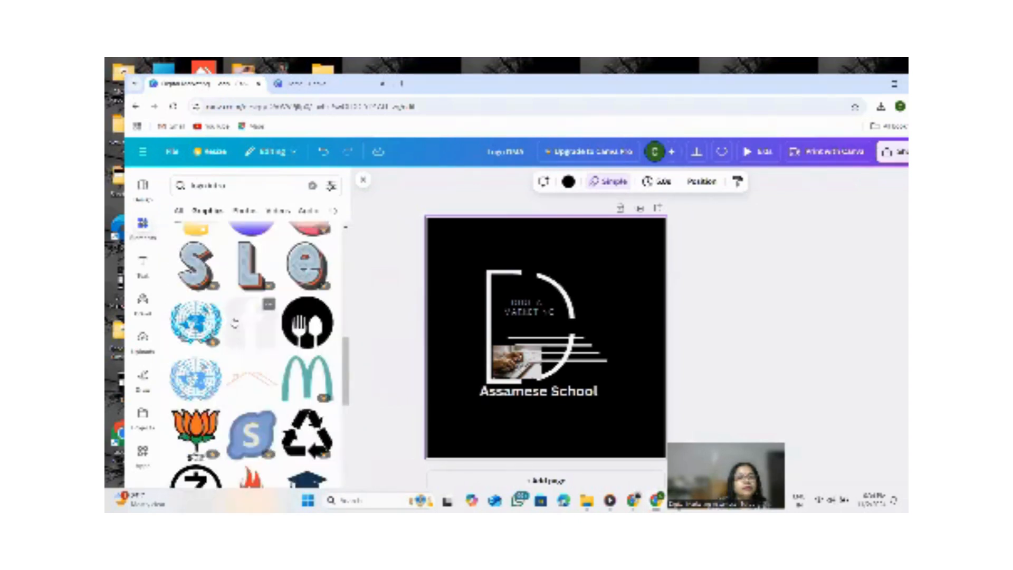
scroll(250, 348, down, 7)
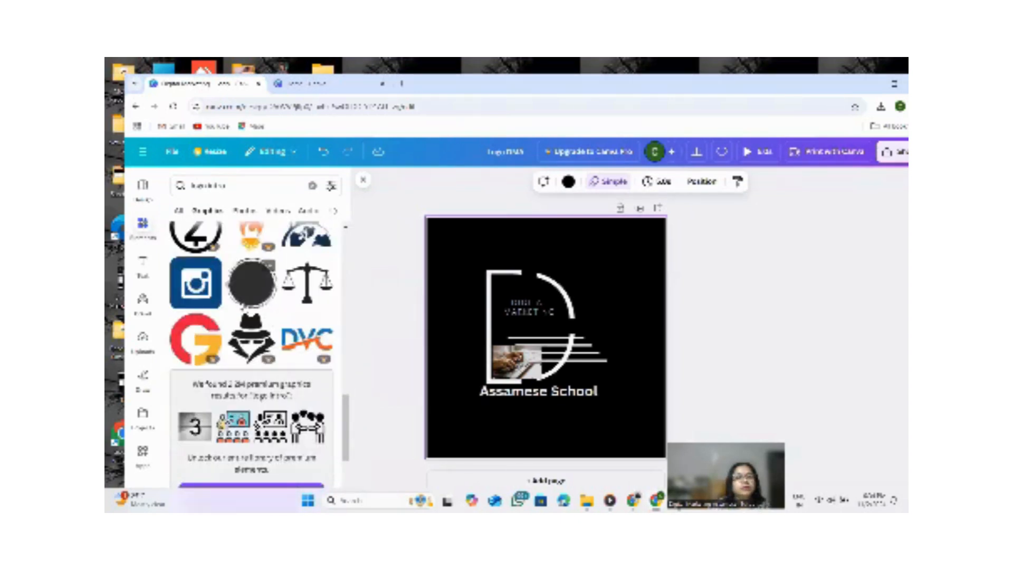
scroll(250, 348, down, 6)
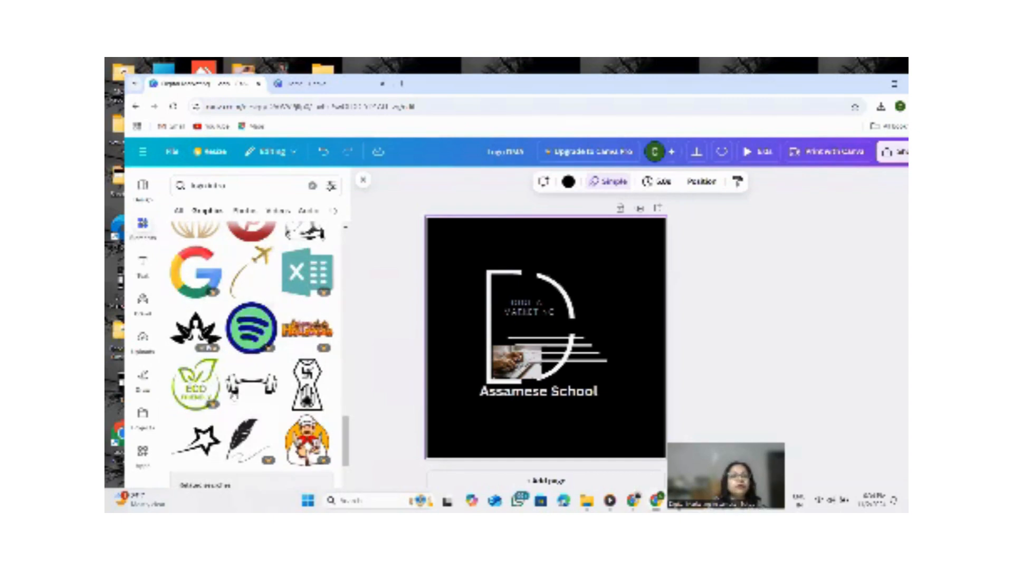
scroll(251, 387, down, 2)
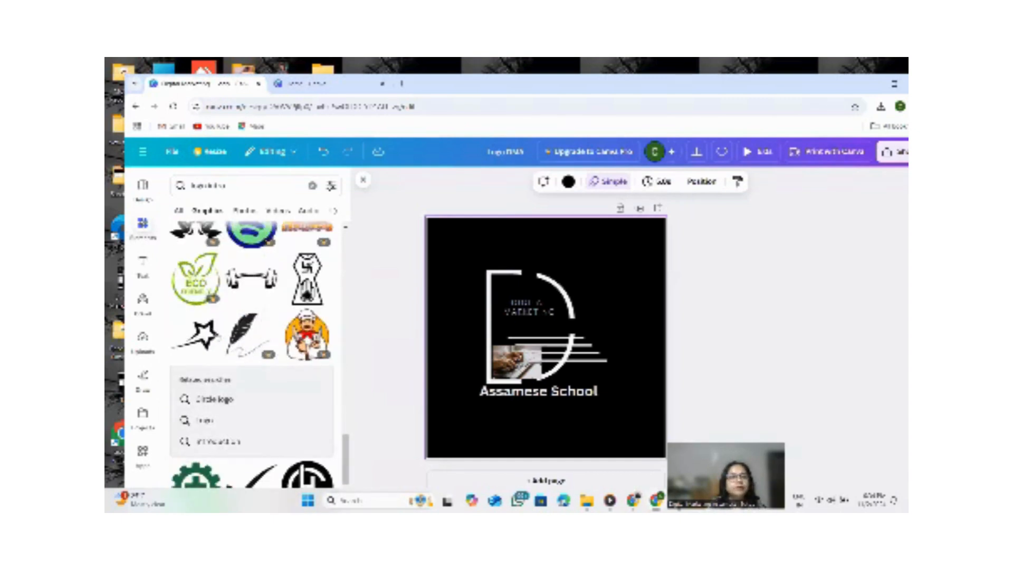
scroll(231, 401, down, 2)
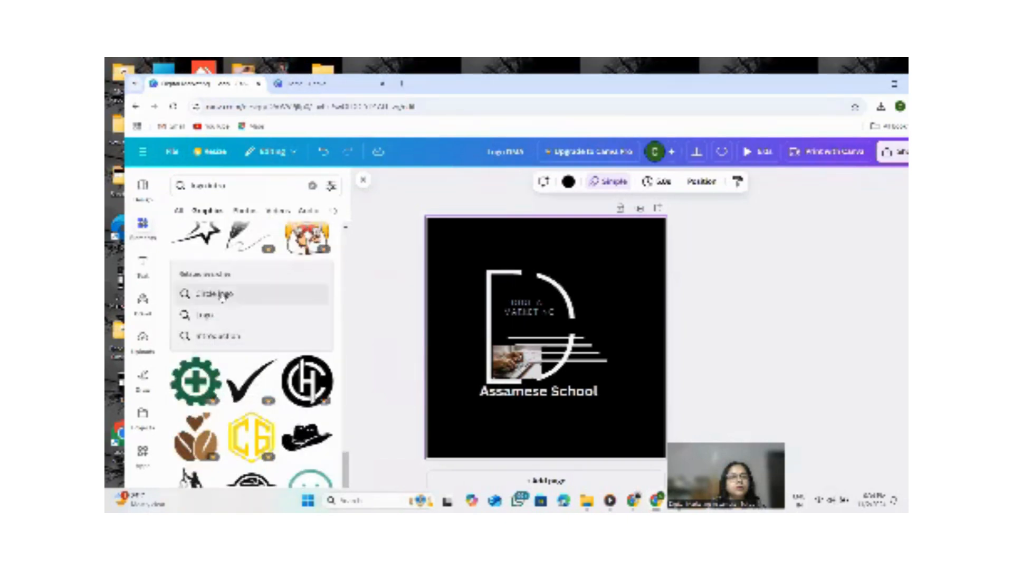
Open the related circle logo search and scroll through its graphics.
click(214, 294)
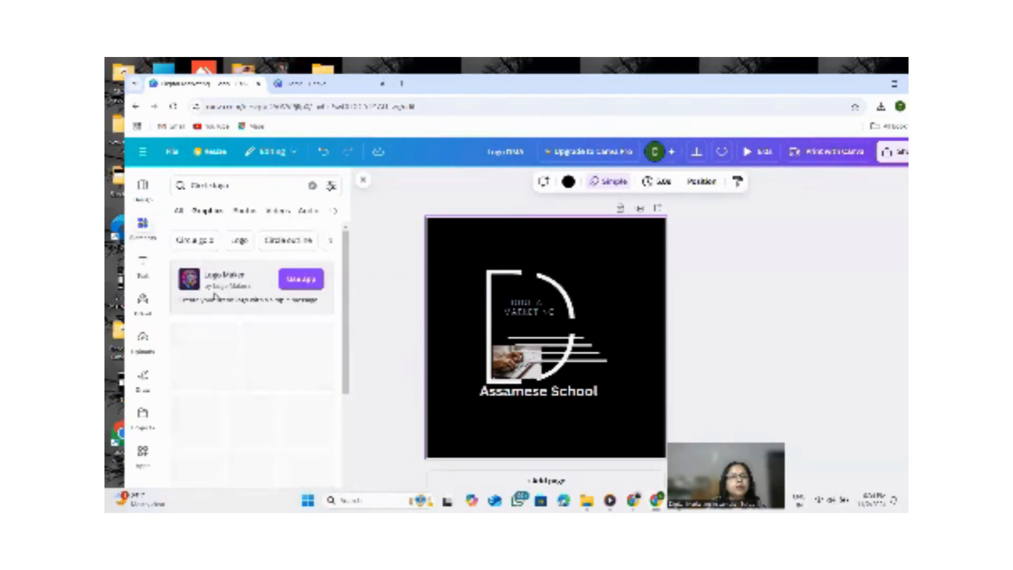
scroll(225, 406, down, 5)
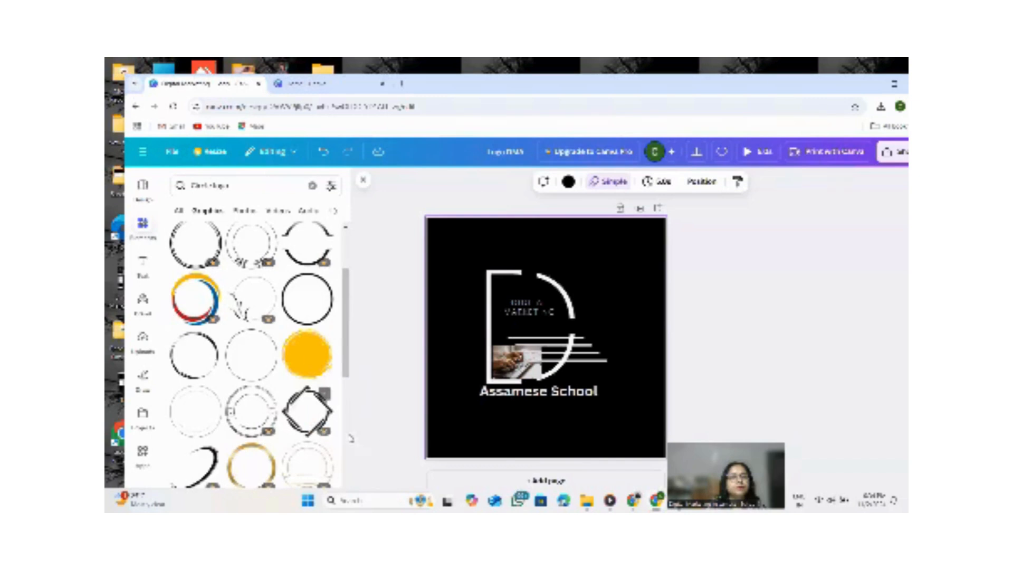
scroll(261, 363, down, 5)
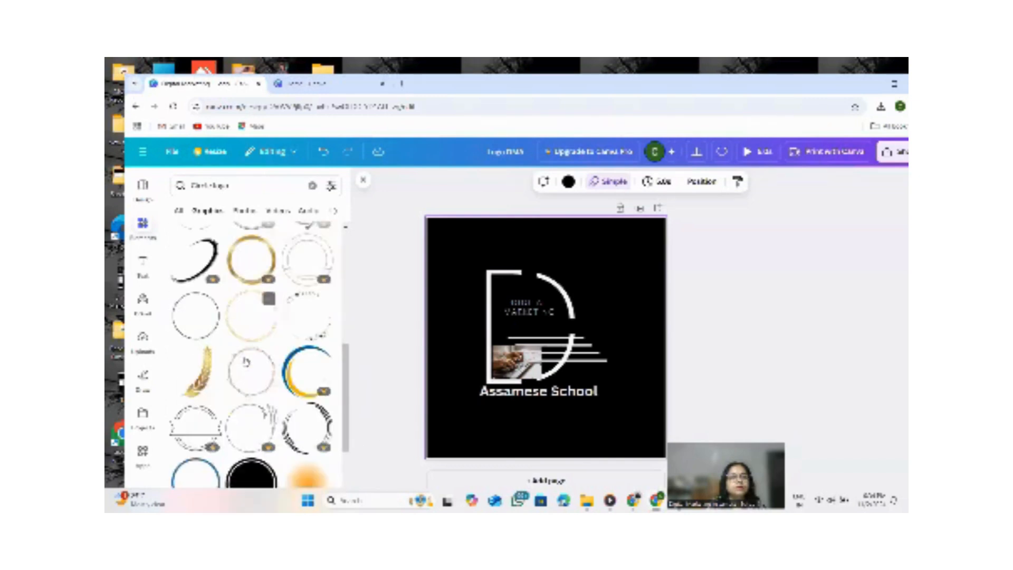
scroll(240, 368, down, 5)
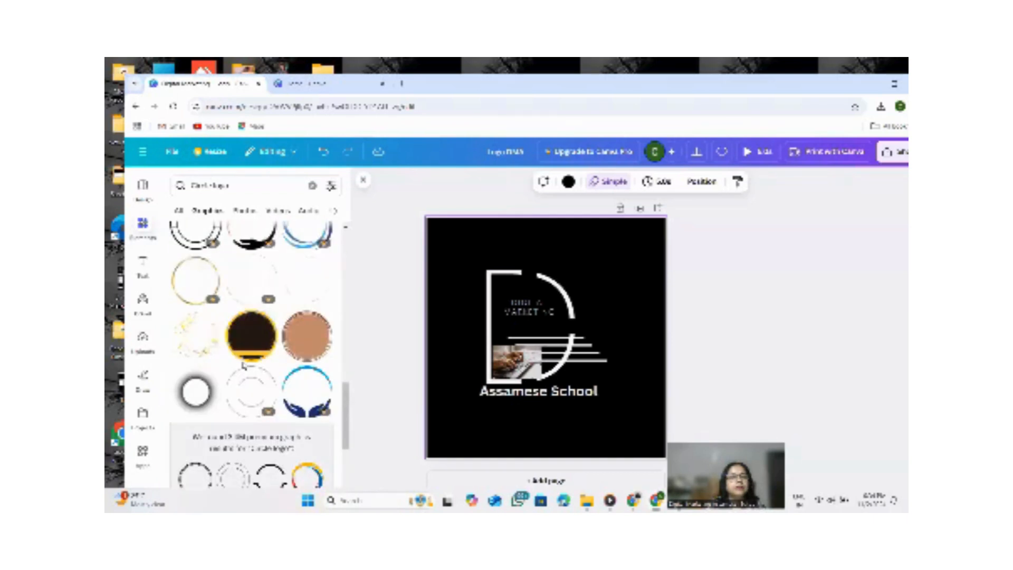
scroll(268, 370, down, 5)
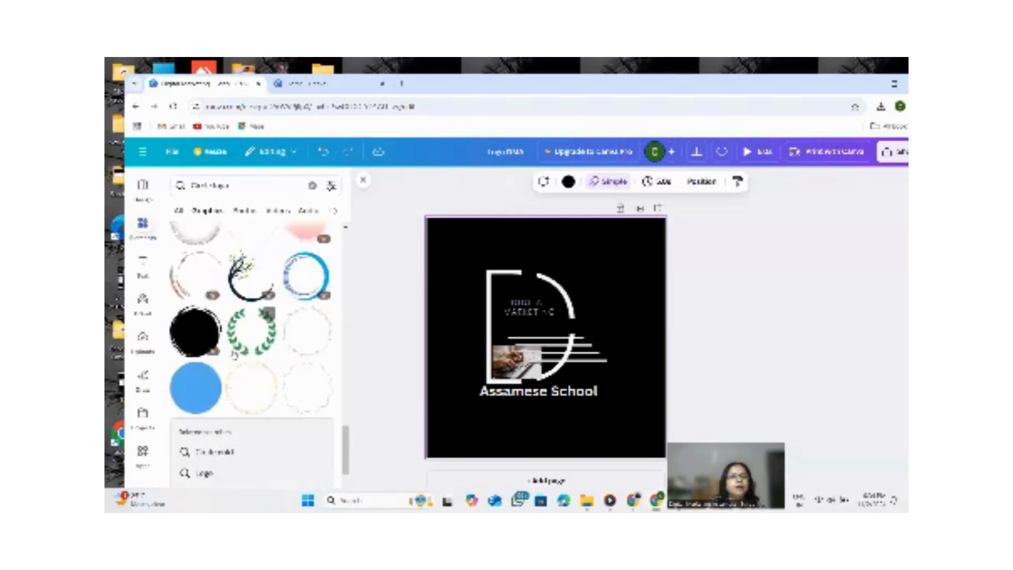
Scroll through the circle logo results to browse the available images.
scroll(258, 364, down, 5)
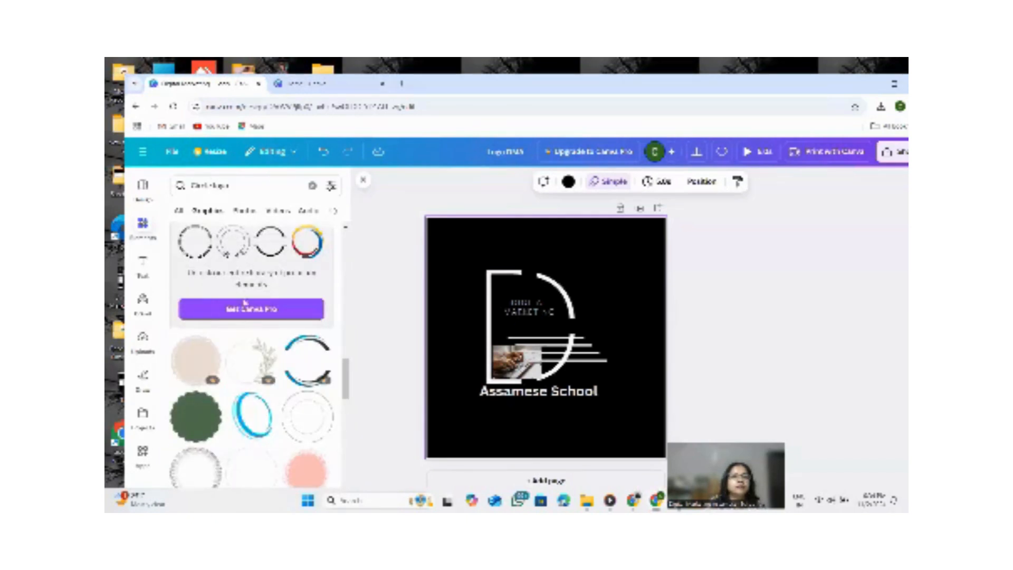
scroll(246, 311, up, 4)
scroll(247, 314, up, 5)
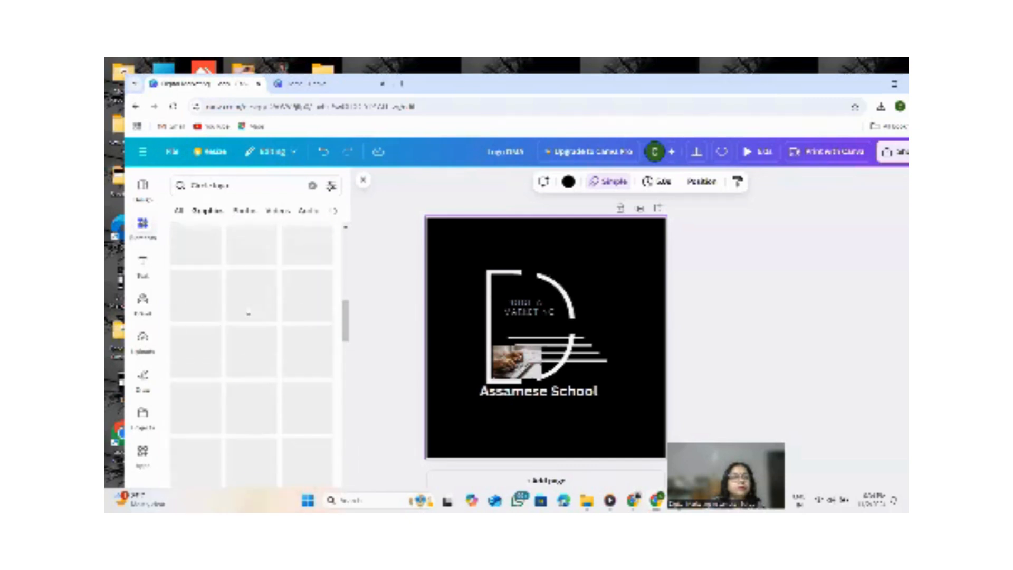
scroll(227, 317, up, 5)
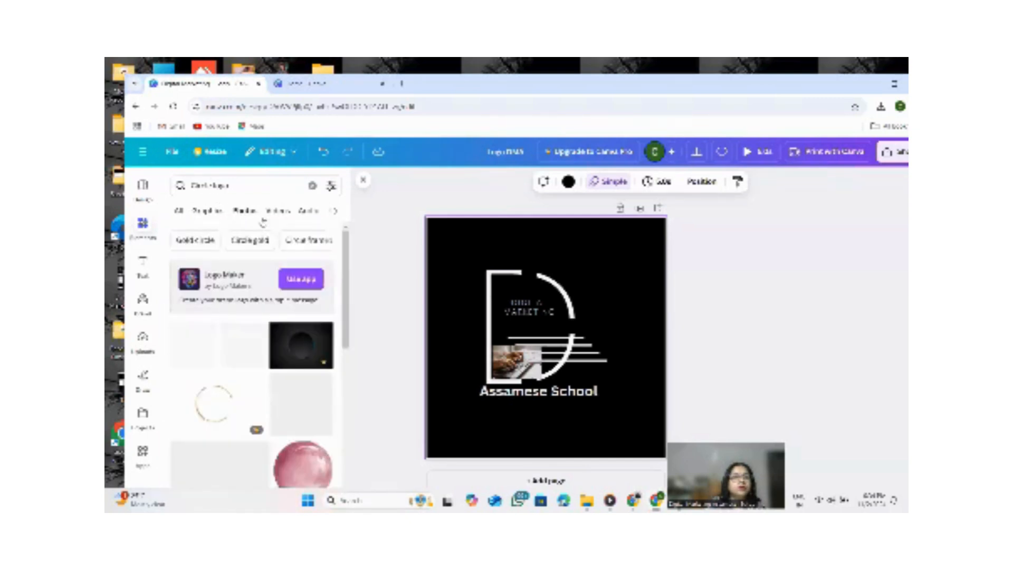
scroll(251, 349, down, 10)
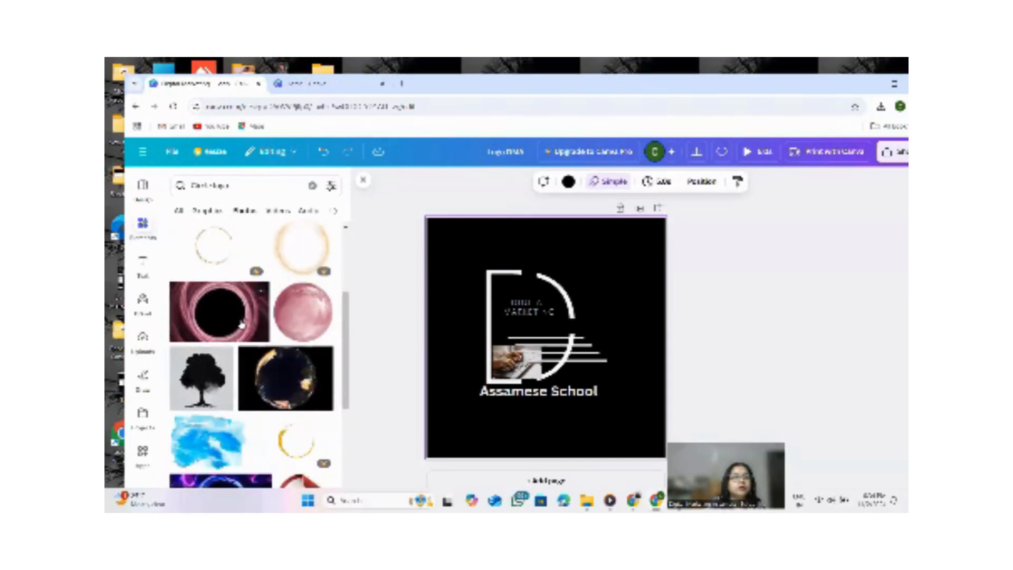
scroll(245, 326, down, 10)
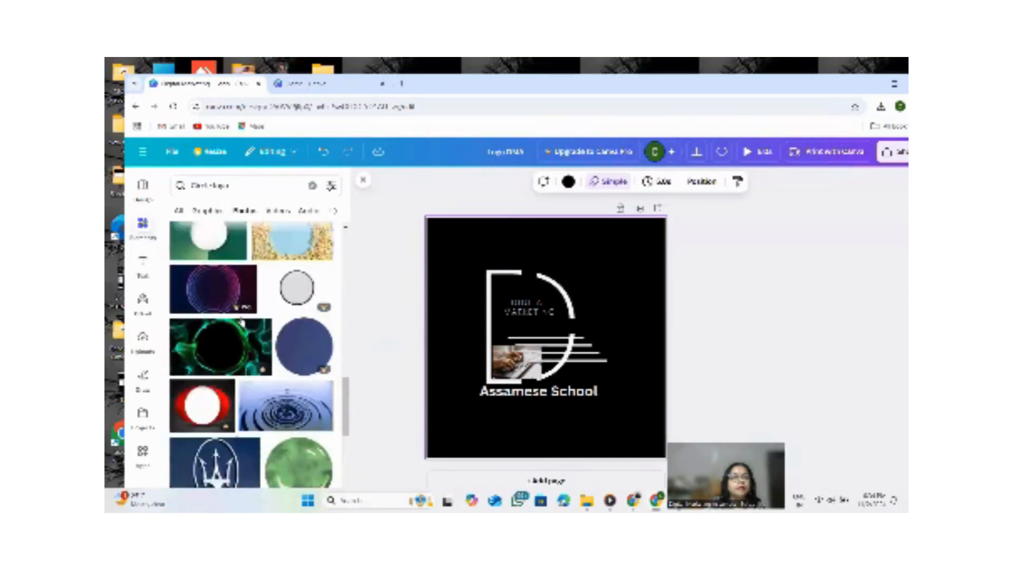
scroll(245, 326, down, 10)
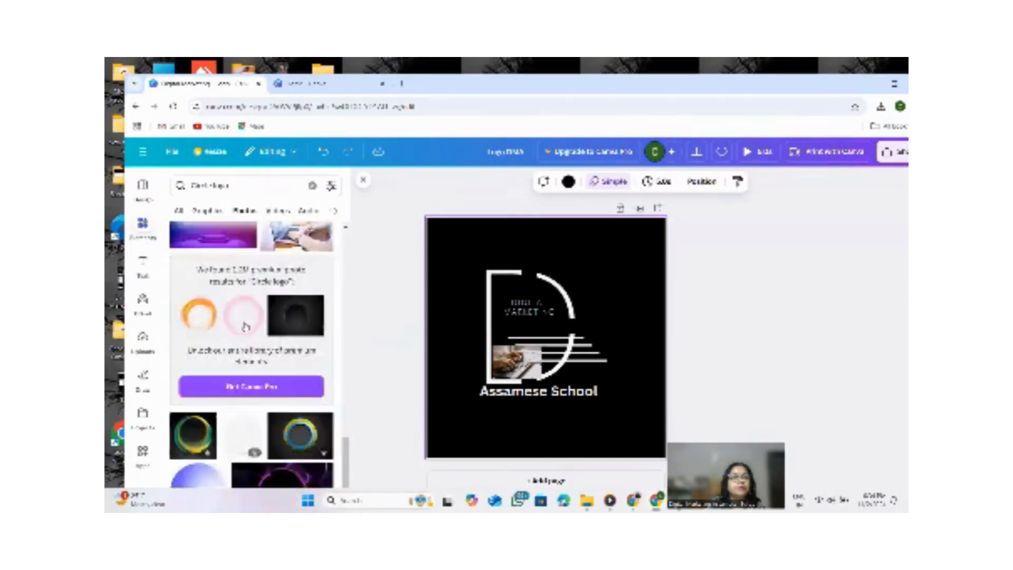
scroll(246, 325, down, 5)
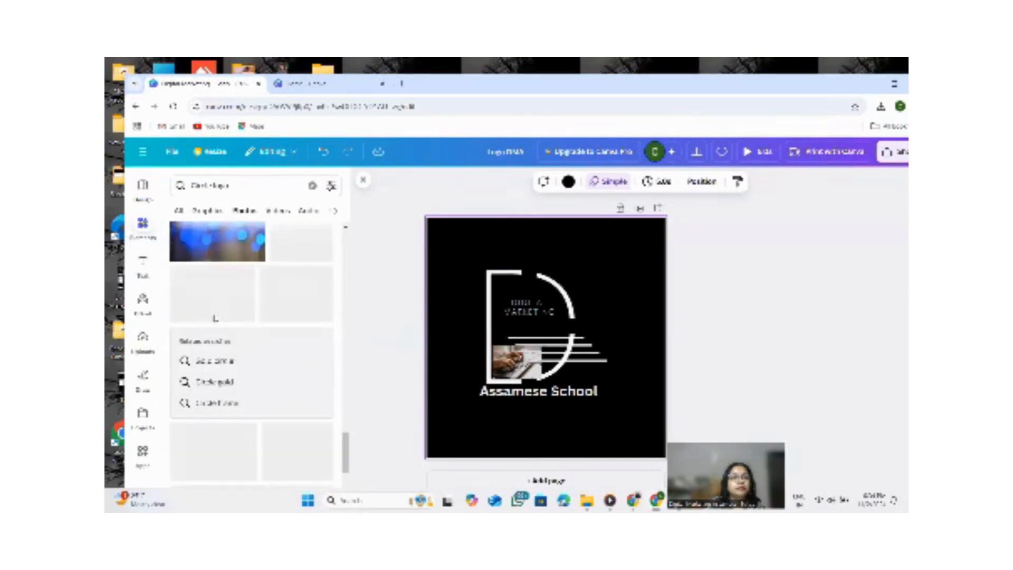
Open the related Circle gold search and scroll through its results.
click(222, 364)
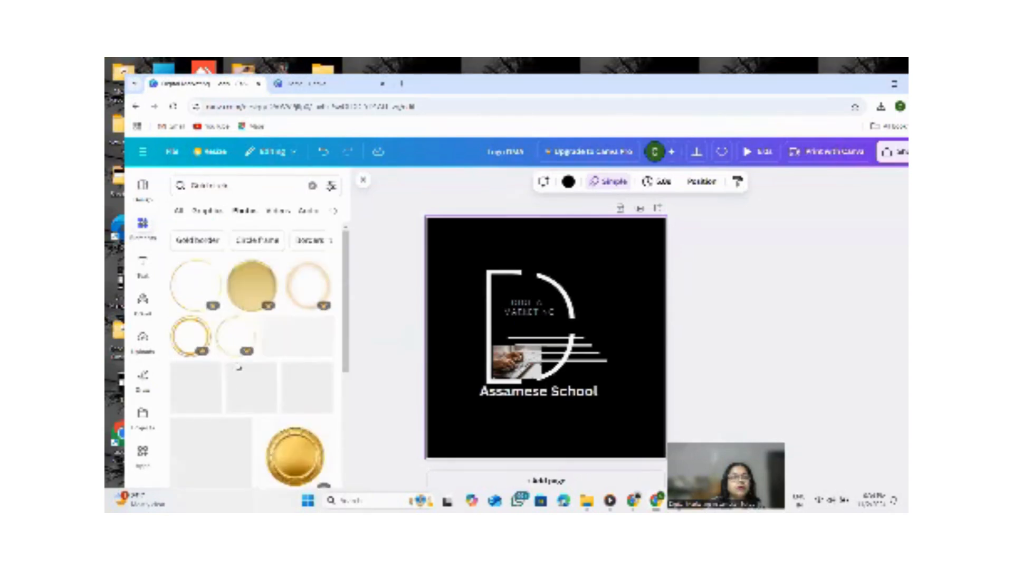
scroll(227, 390, down, 5)
scroll(228, 398, down, 5)
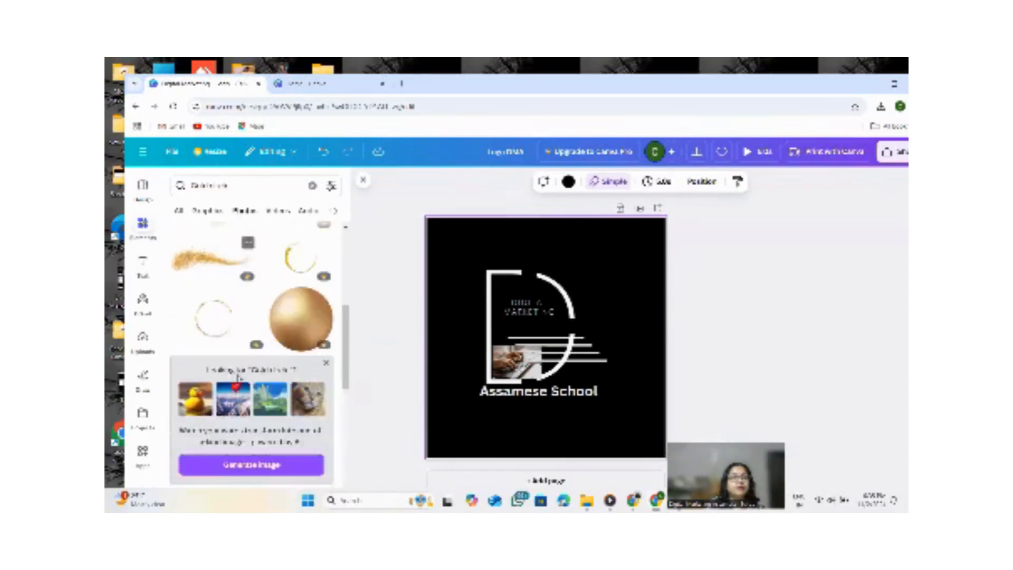
scroll(230, 376, down, 3)
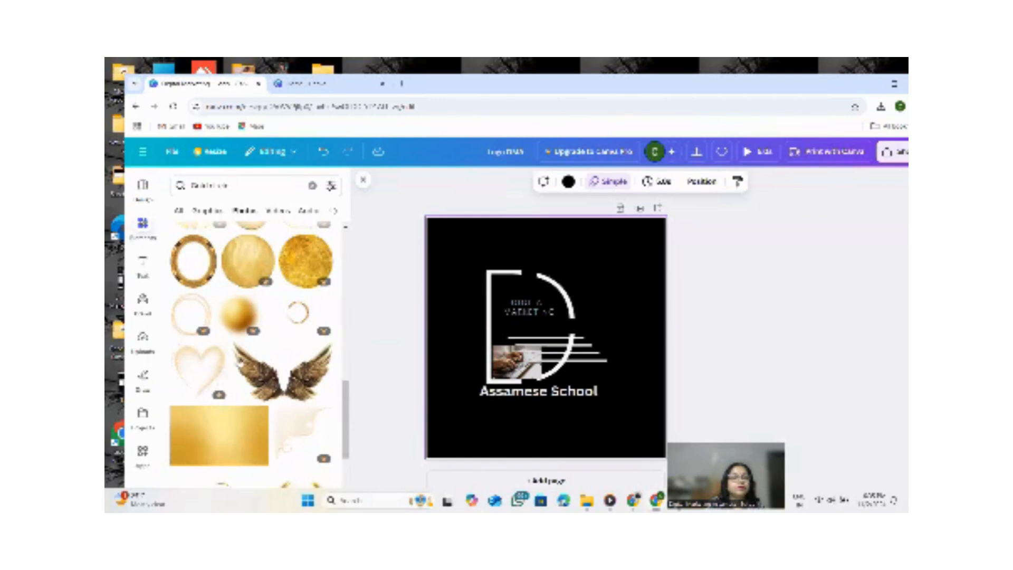
Add the golden wings image to the design and shrink it into the upper-right corner.
click(282, 319)
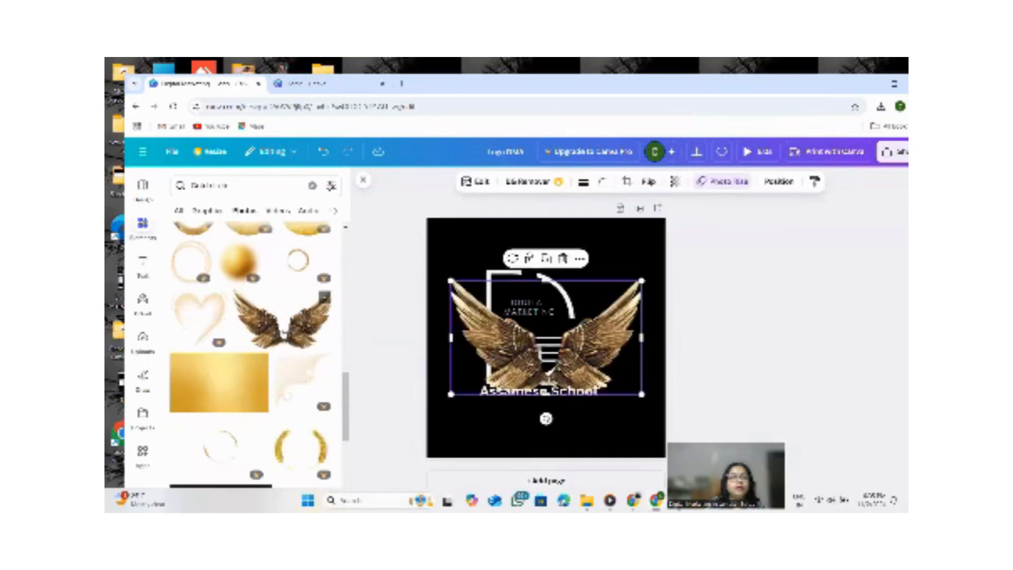
drag(546, 338, 586, 283)
drag(635, 240, 603, 257)
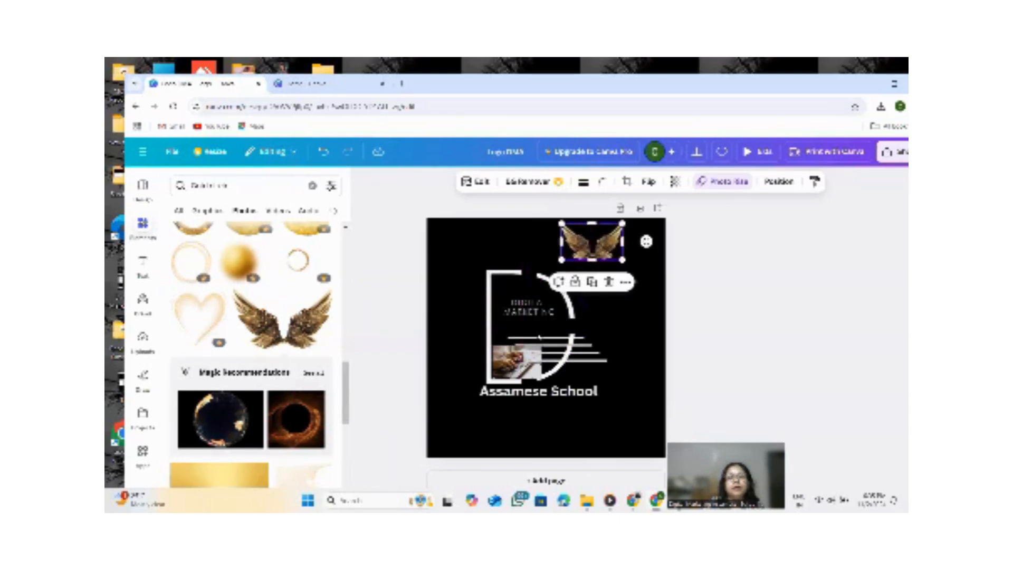
Delete the large D letter from its text element and shrink the leftover text box into the lower-right corner.
click(538, 336)
click(511, 289)
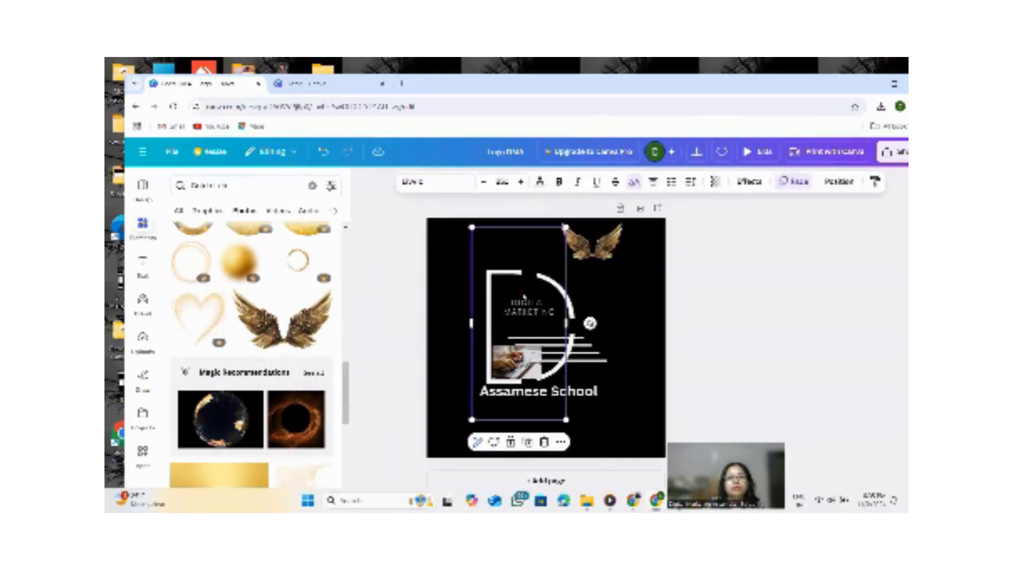
click(523, 294)
click(517, 296)
double_click(503, 294)
click(503, 294)
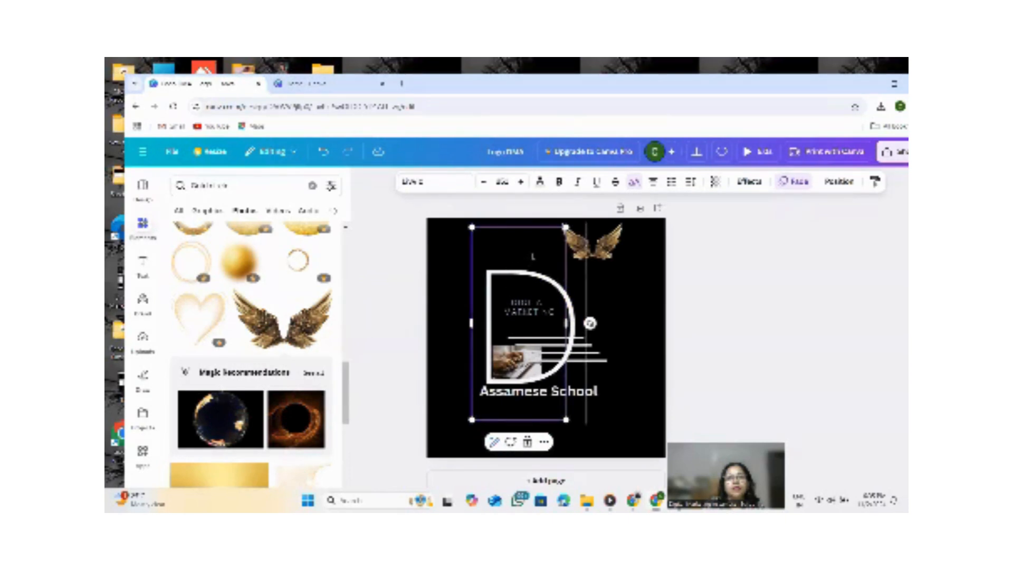
right_click(529, 256)
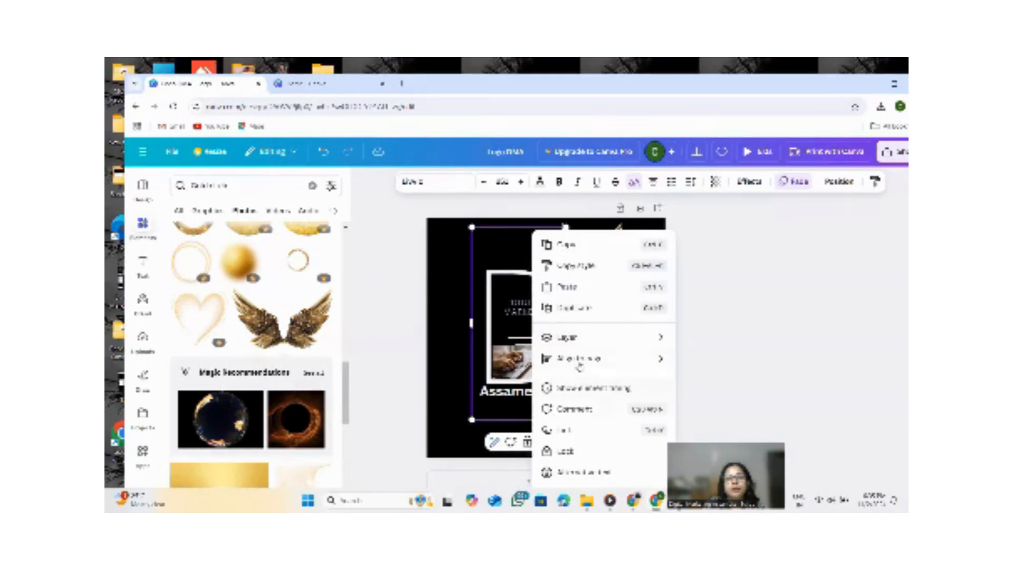
click(488, 258)
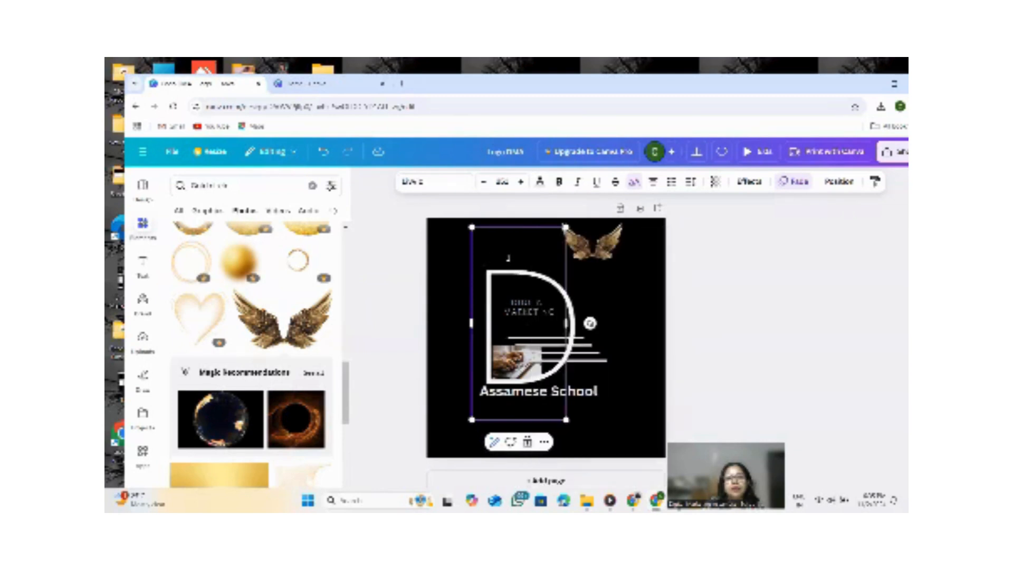
right_click(505, 256)
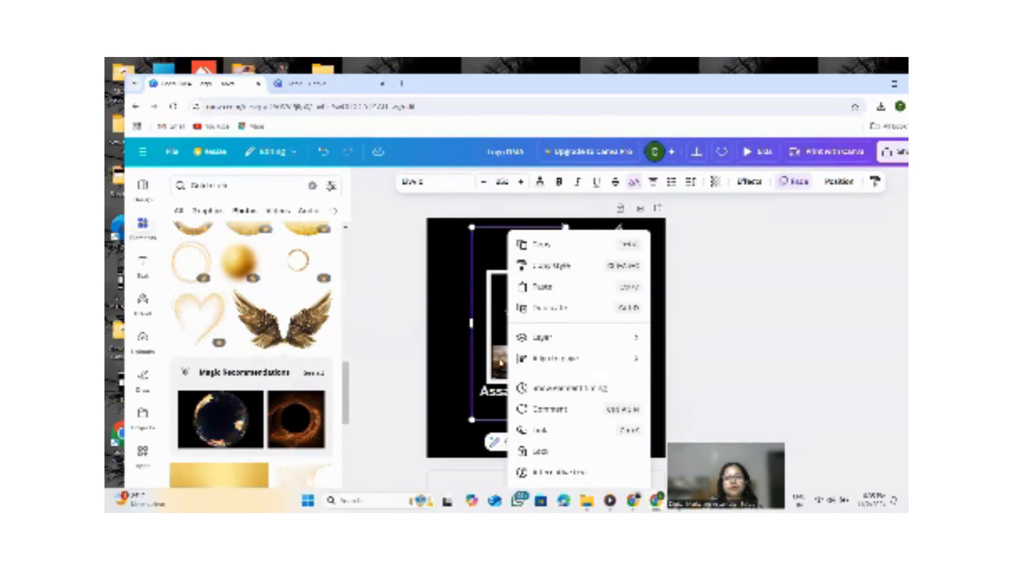
click(503, 254)
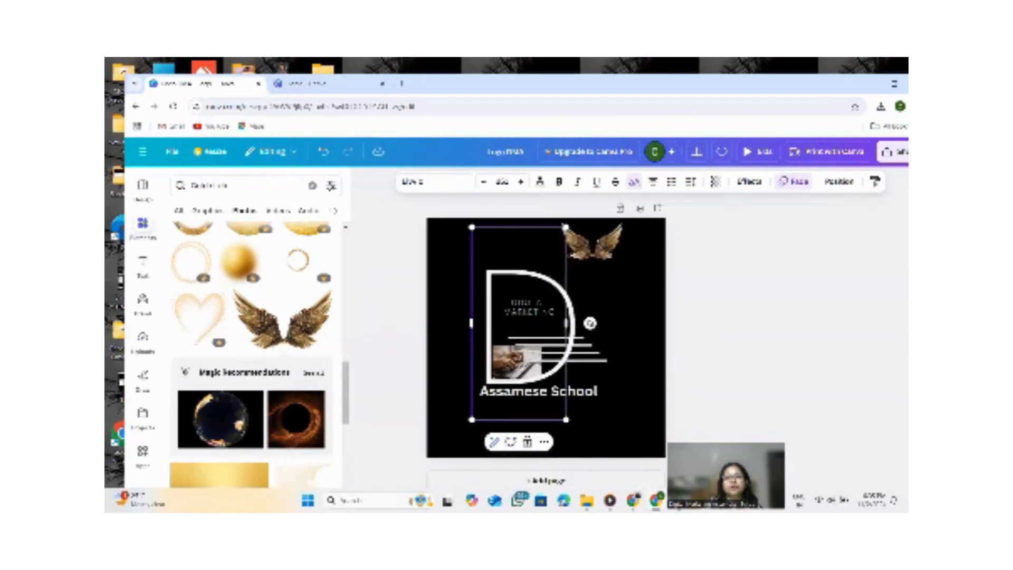
drag(565, 255, 562, 260)
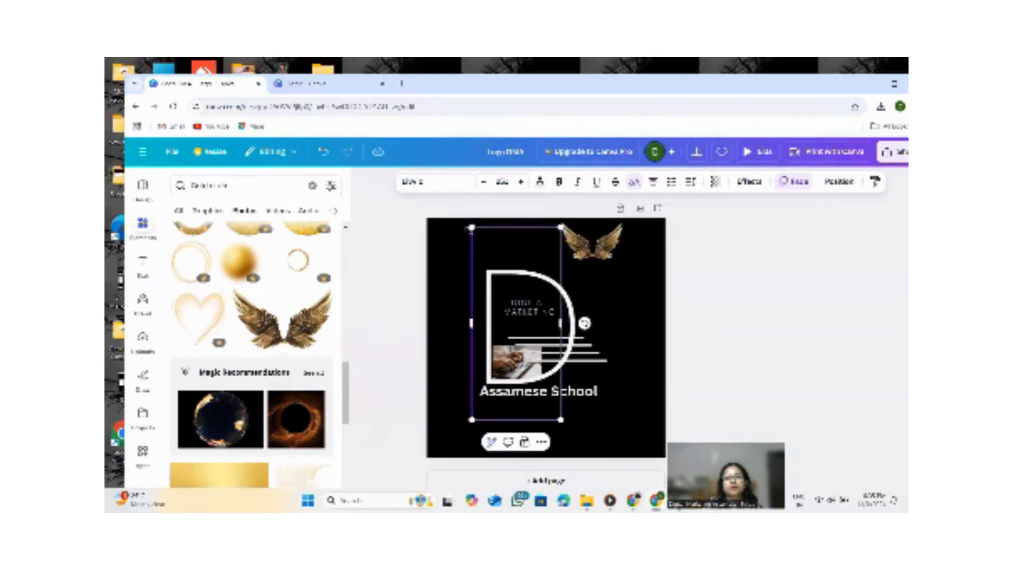
drag(471, 227, 555, 407)
double_click(529, 331)
key(BackSpace)
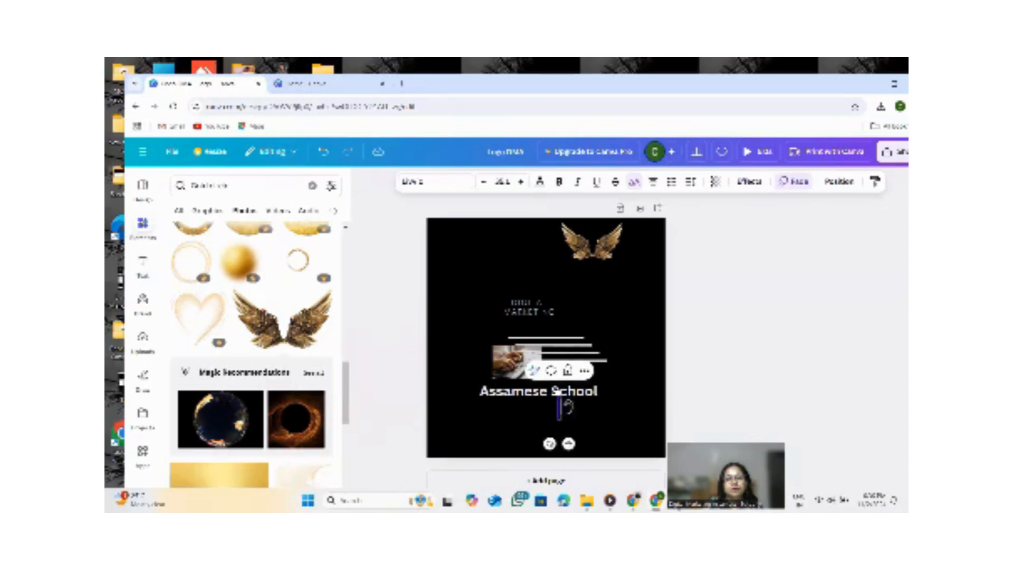
drag(568, 407, 655, 420)
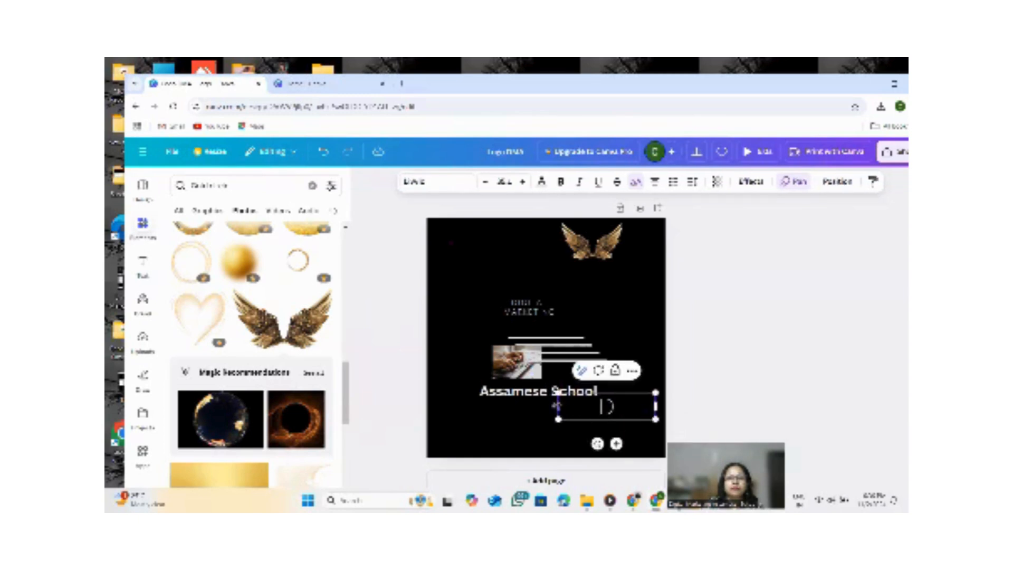
drag(557, 406, 634, 406)
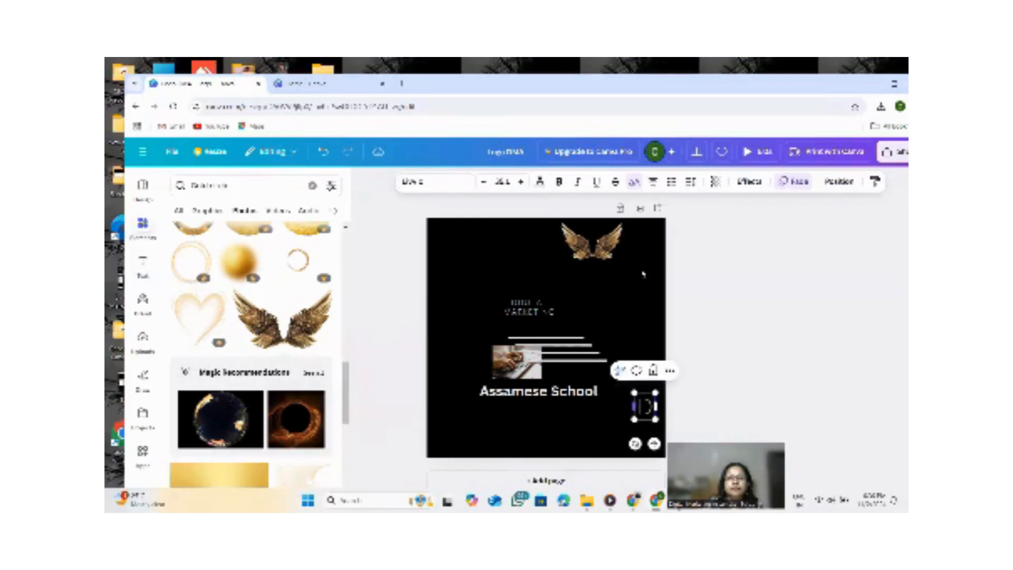
Move the golden wings to the centre, just below the Digital Marketing title.
drag(607, 247, 535, 327)
click(595, 274)
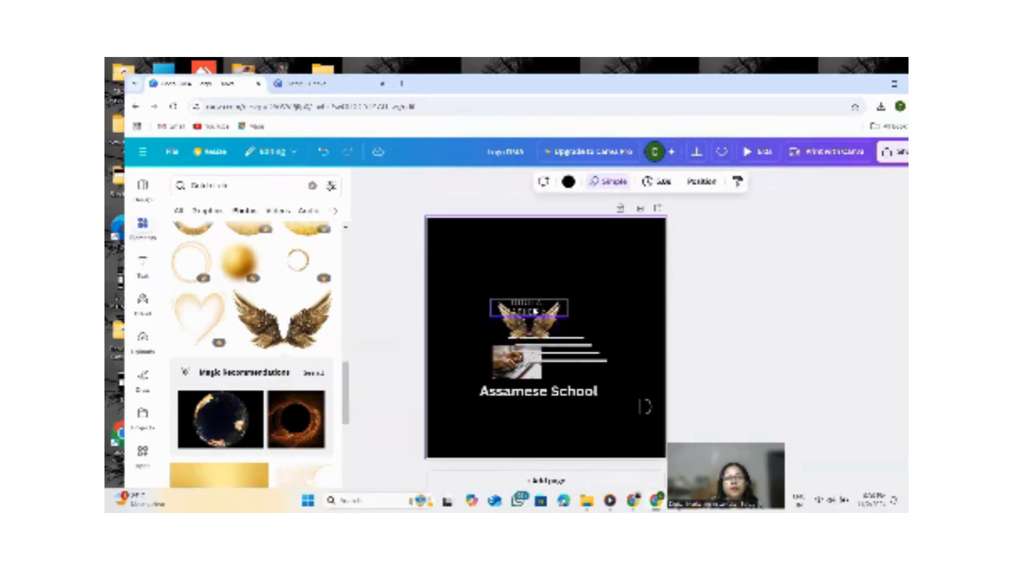
click(533, 310)
click(534, 318)
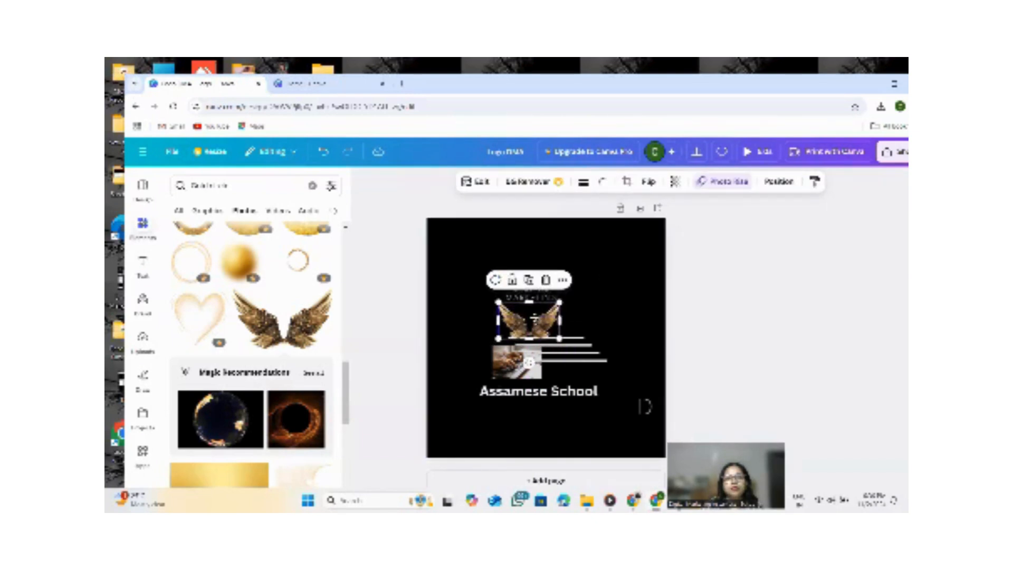
Move the leftover small text element onto the wings, keeping the wings centred beneath the title.
click(644, 407)
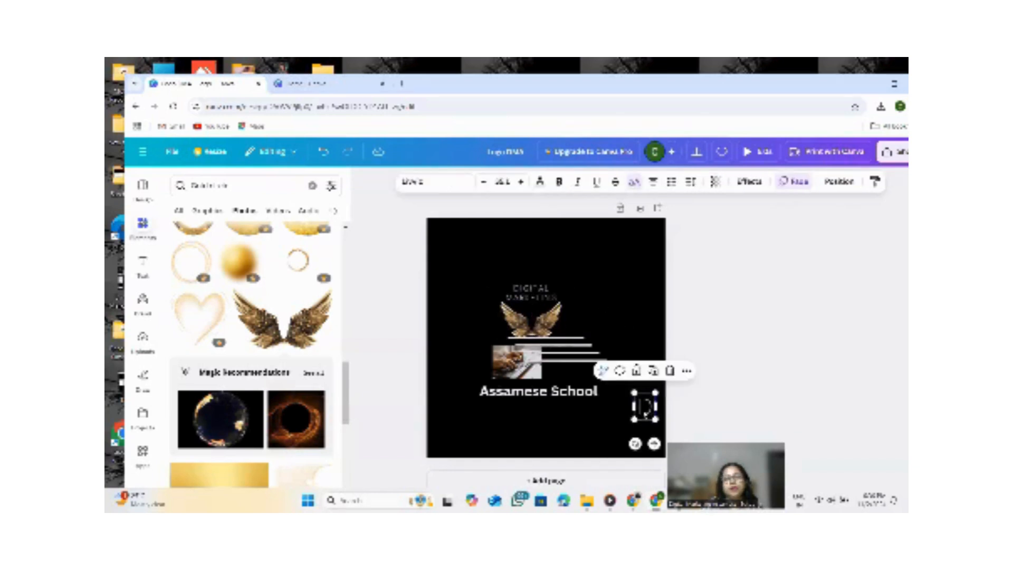
drag(654, 393, 538, 327)
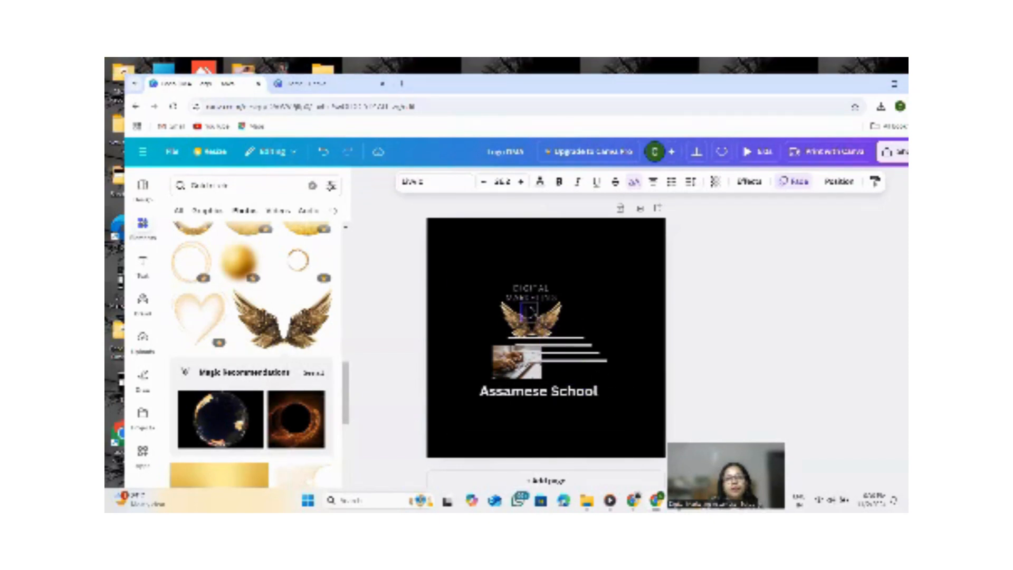
click(651, 355)
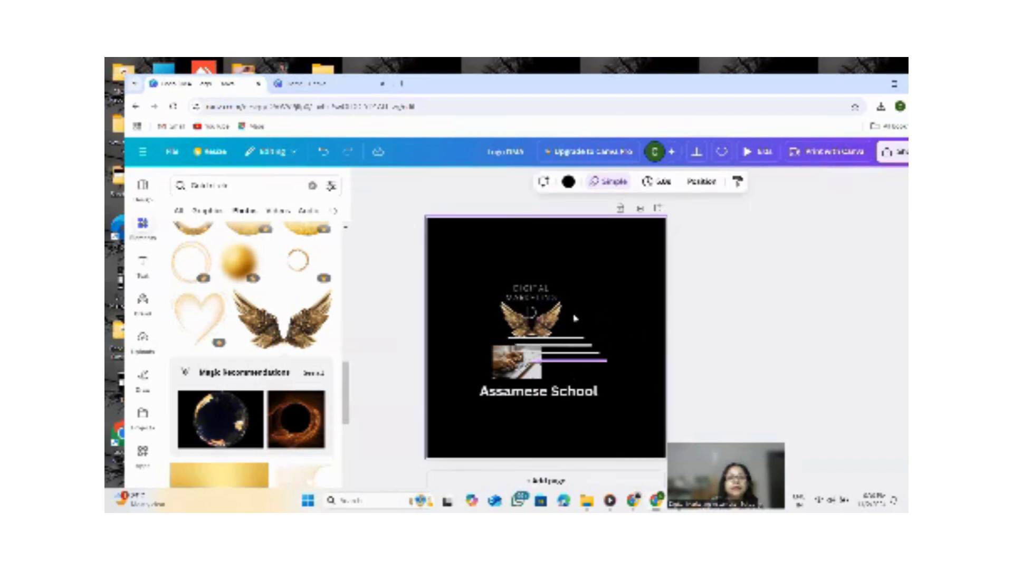
click(534, 313)
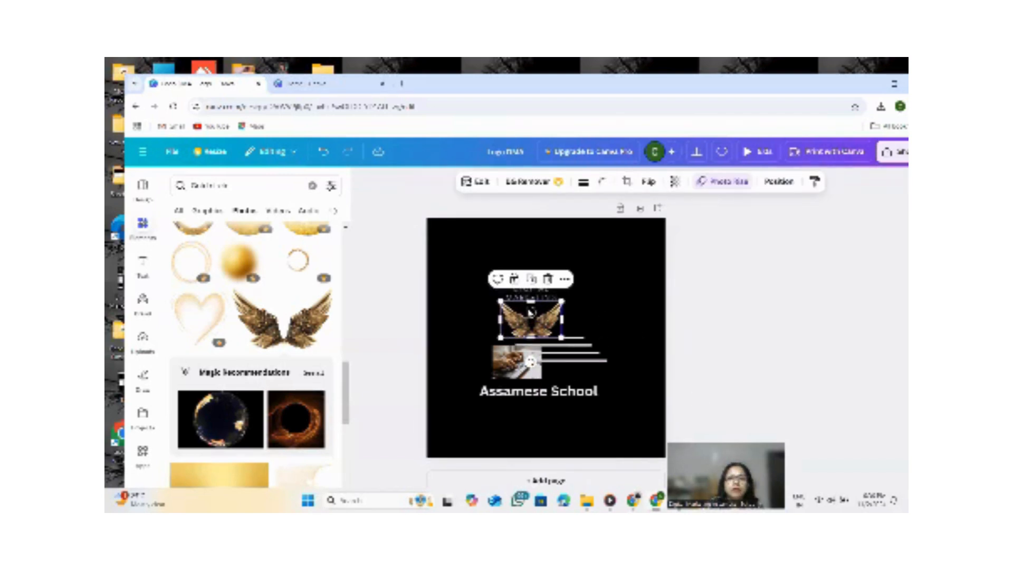
drag(531, 312, 600, 304)
click(531, 312)
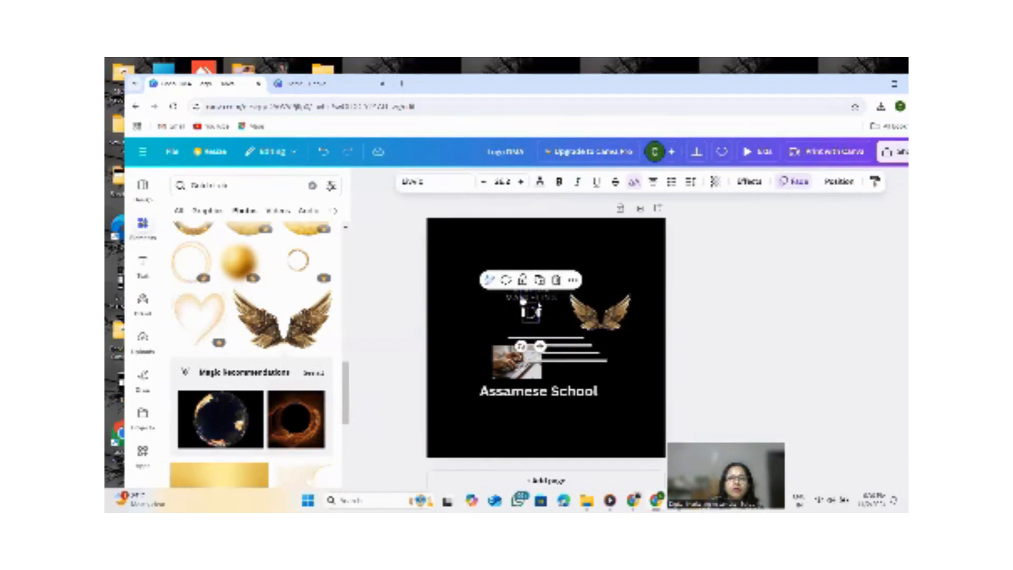
drag(522, 302, 527, 307)
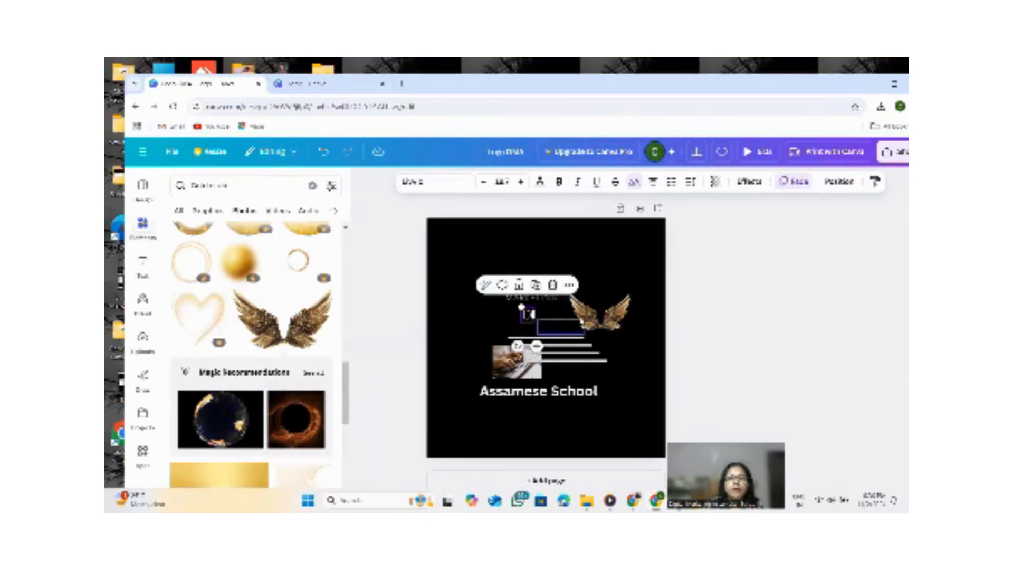
drag(600, 312, 511, 317)
click(627, 309)
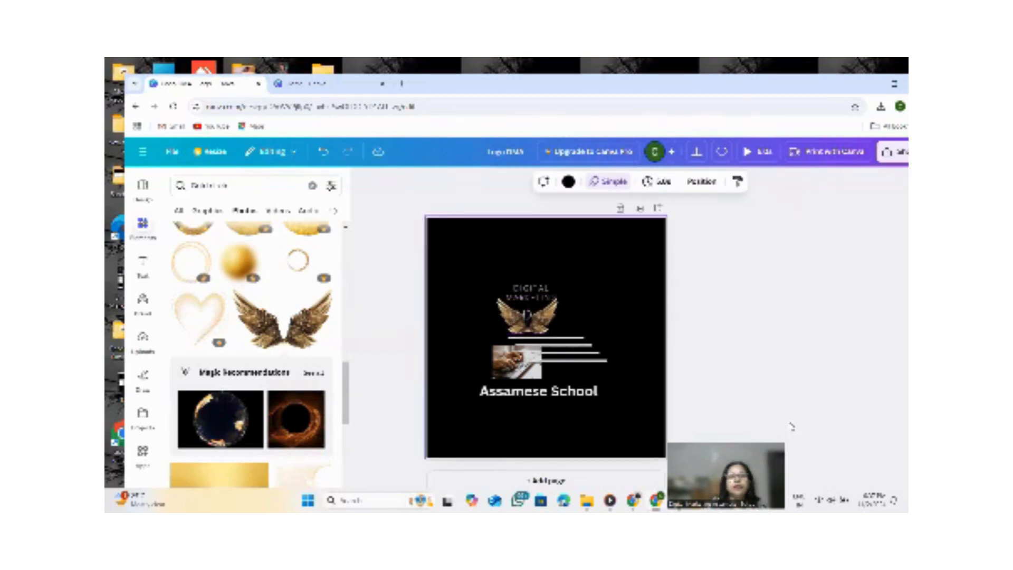
Shrink the Assamese School text and move it up beneath the wings.
click(600, 392)
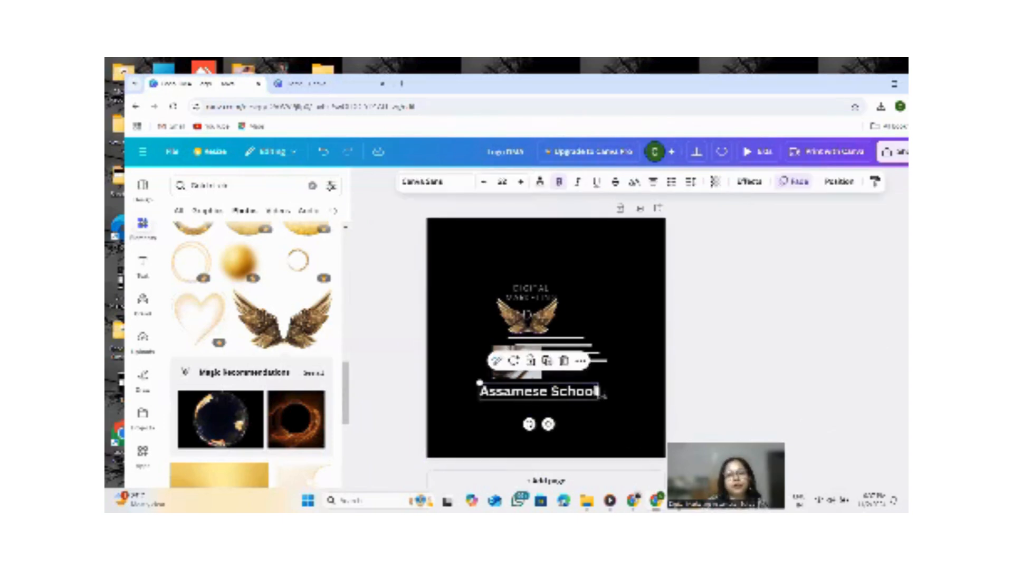
click(598, 392)
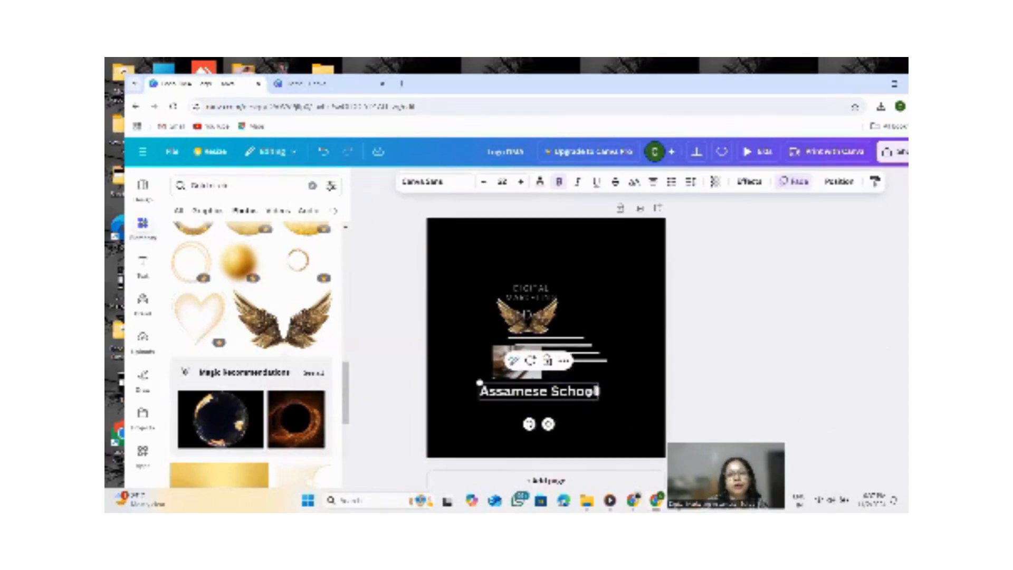
drag(479, 381, 531, 391)
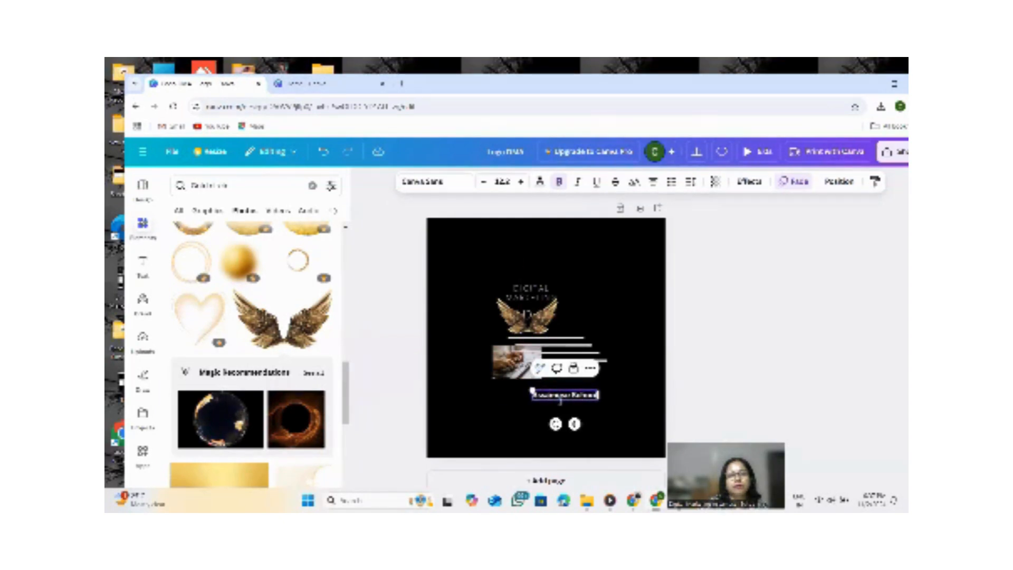
click(624, 401)
drag(582, 393, 539, 382)
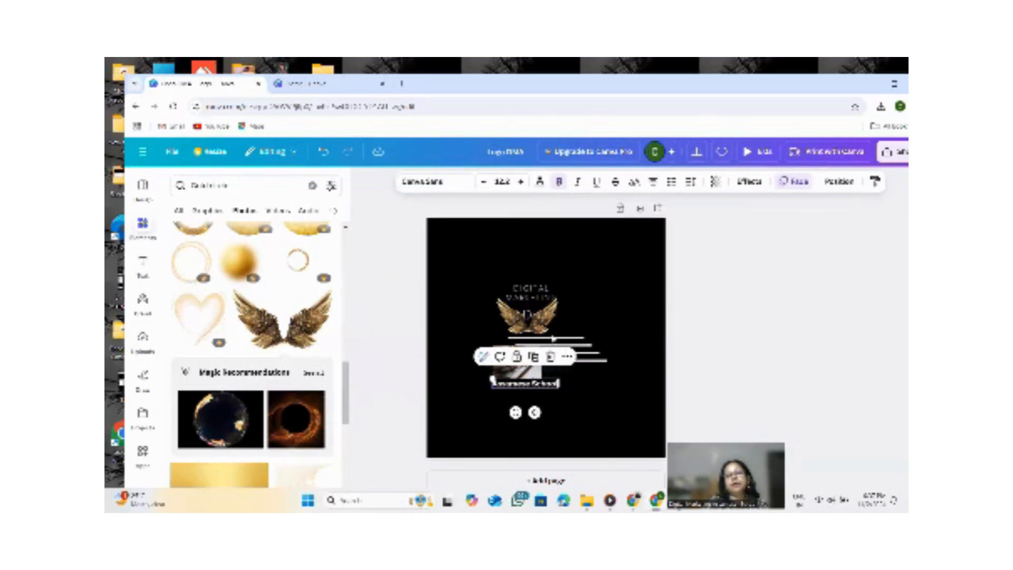
Delete the Assamese School text and the small photo beneath the wings.
drag(534, 385, 569, 393)
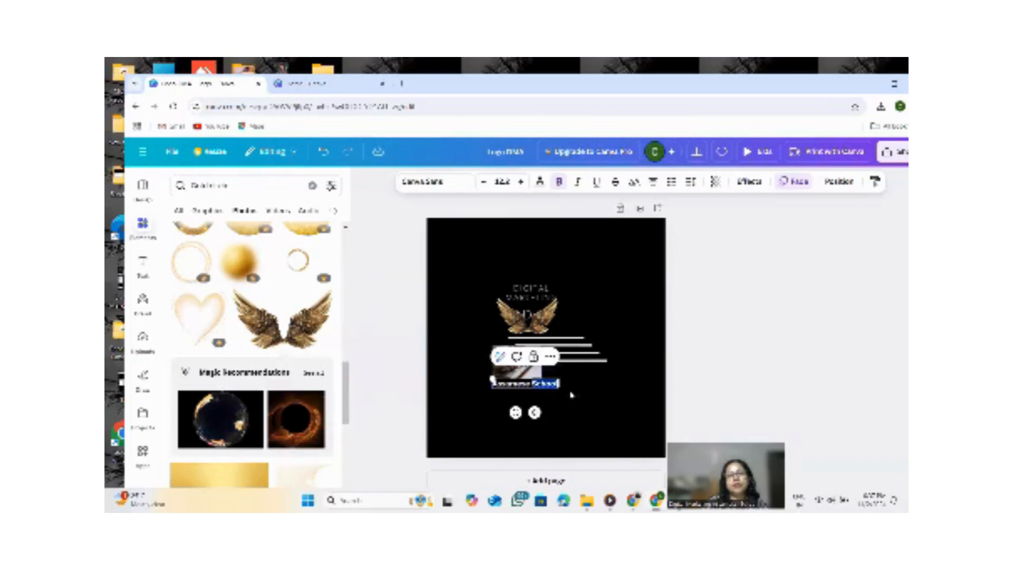
click(585, 389)
click(532, 383)
click(550, 358)
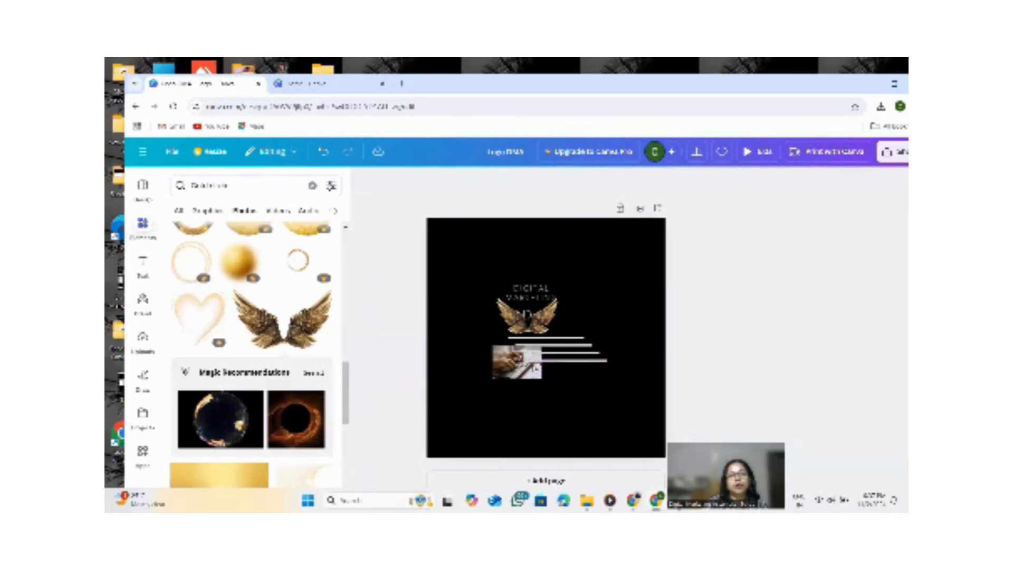
click(520, 366)
key(Delete)
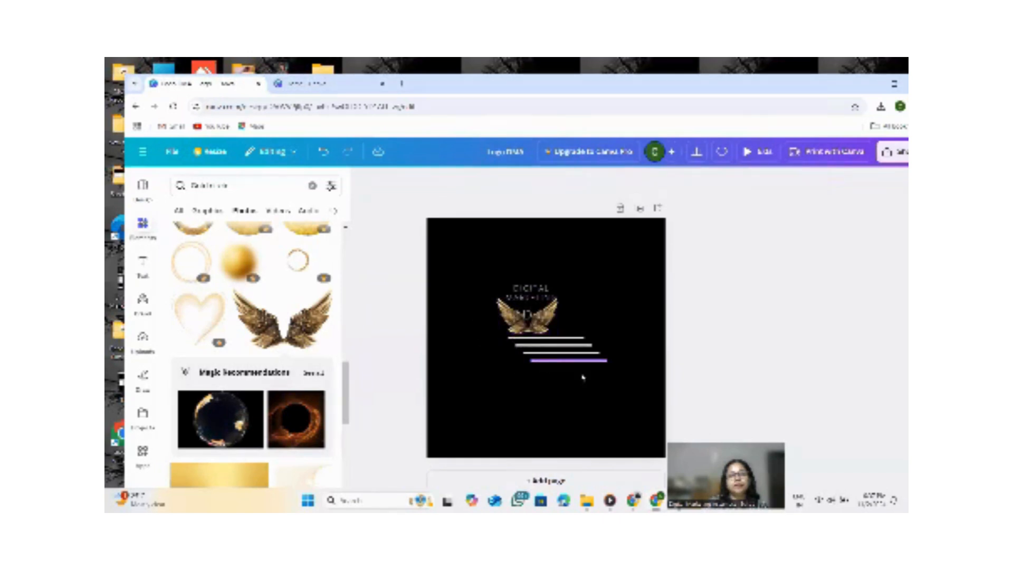
Delete the remaining horizontal lines below the wings, one by one.
click(571, 361)
key(Delete)
click(581, 354)
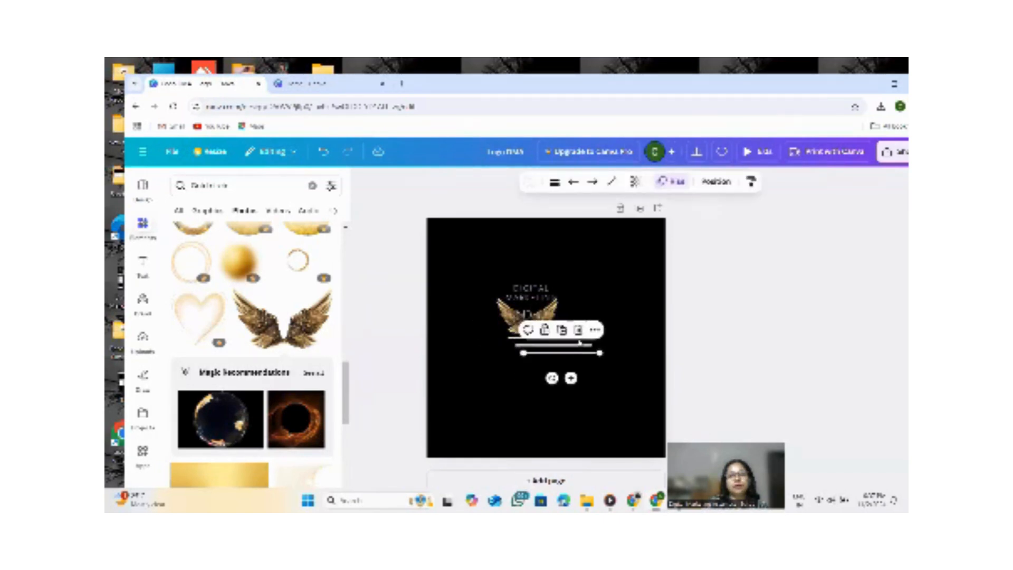
key(Delete)
click(580, 346)
key(Delete)
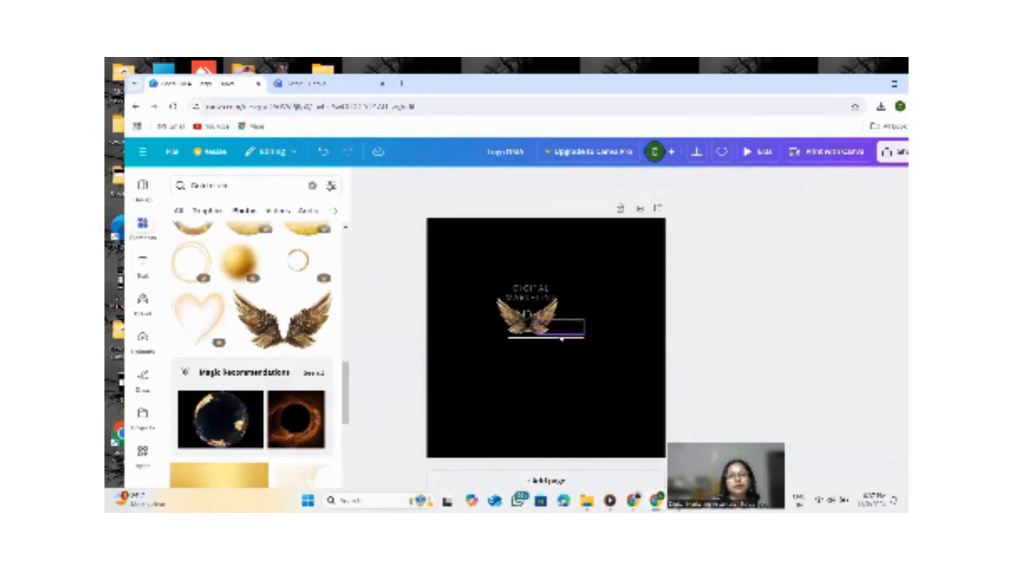
click(570, 337)
click(562, 315)
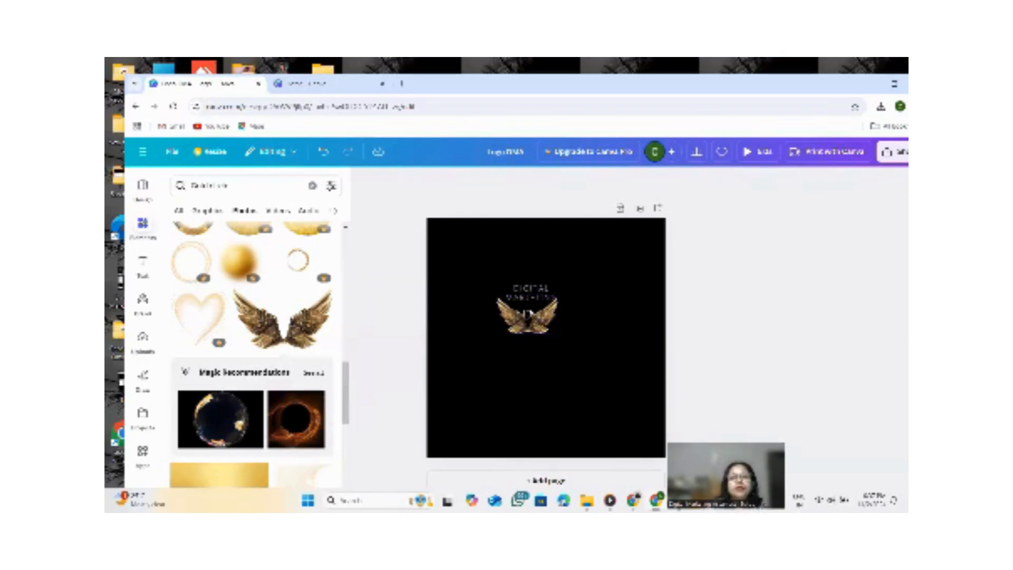
Add a new body text box and enter "Assamese School".
click(143, 262)
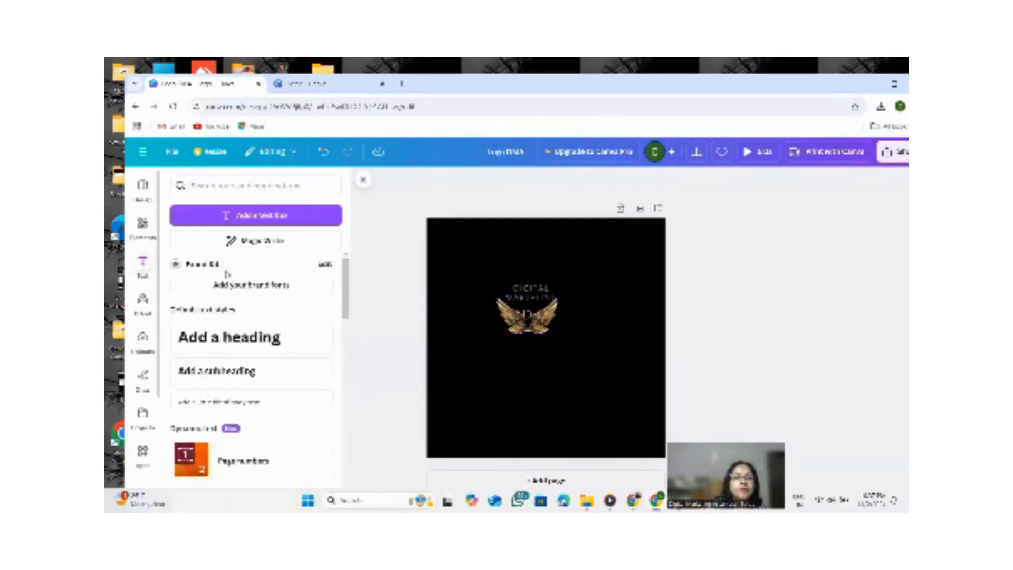
click(219, 404)
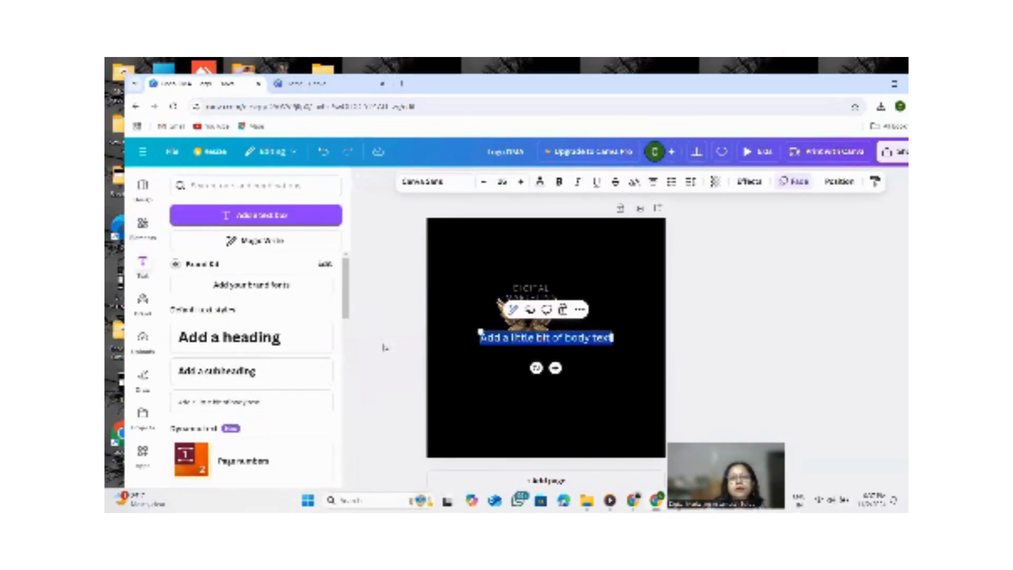
text(Assa)
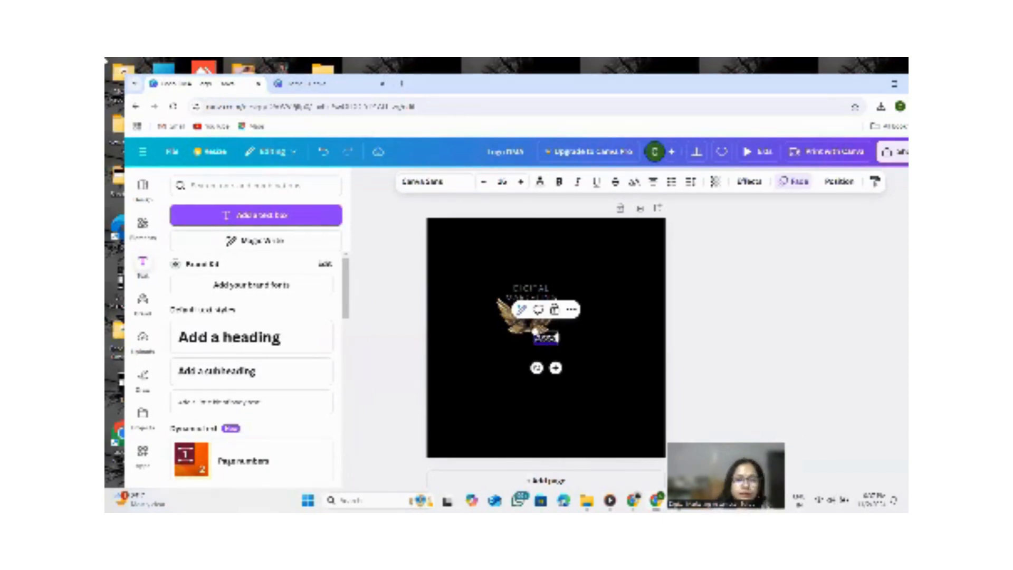
text(mese Sc)
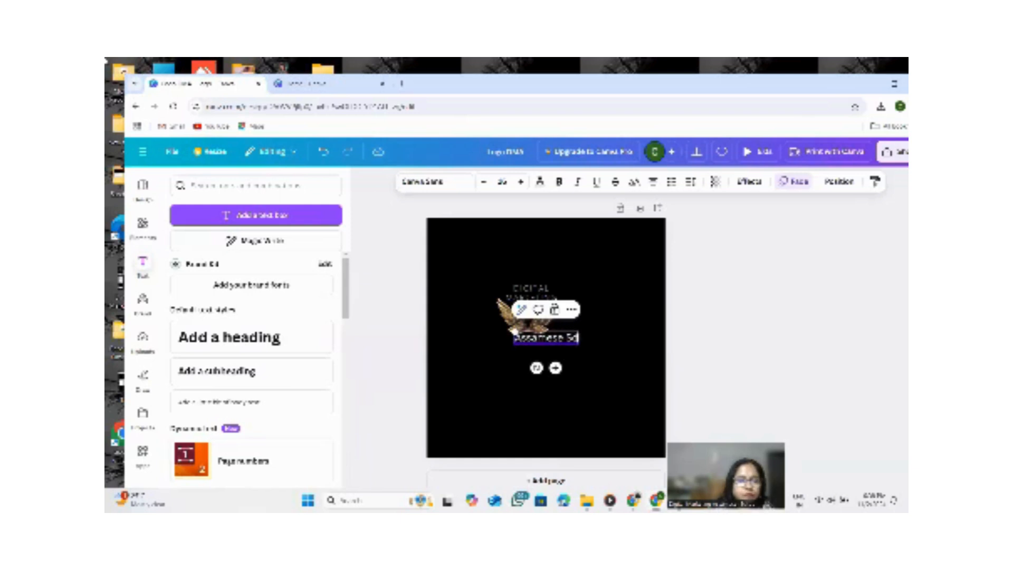
text(holl)
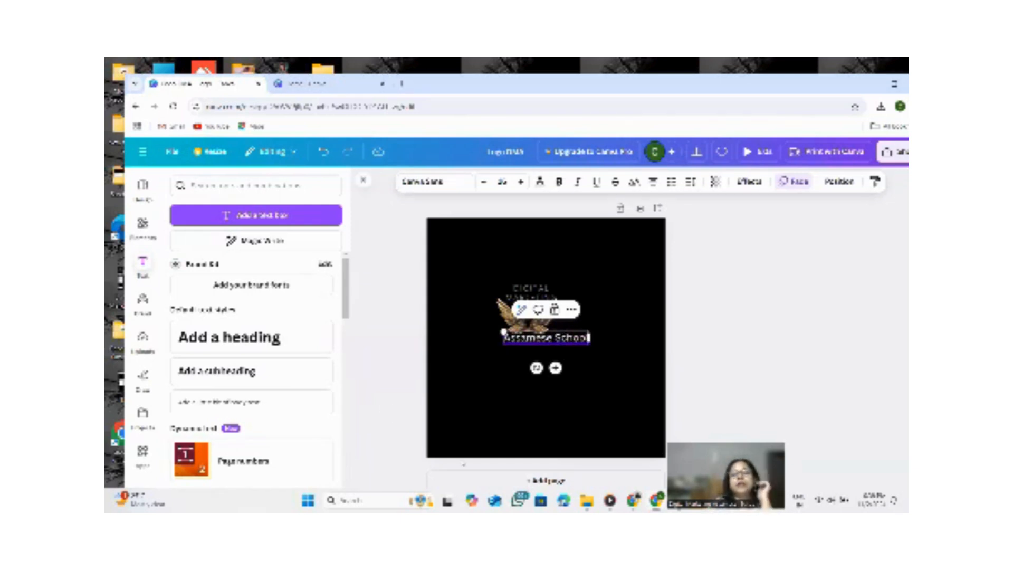
Shrink the Assamese School text and place it centred just beneath the golden wings.
drag(592, 338, 527, 344)
click(533, 343)
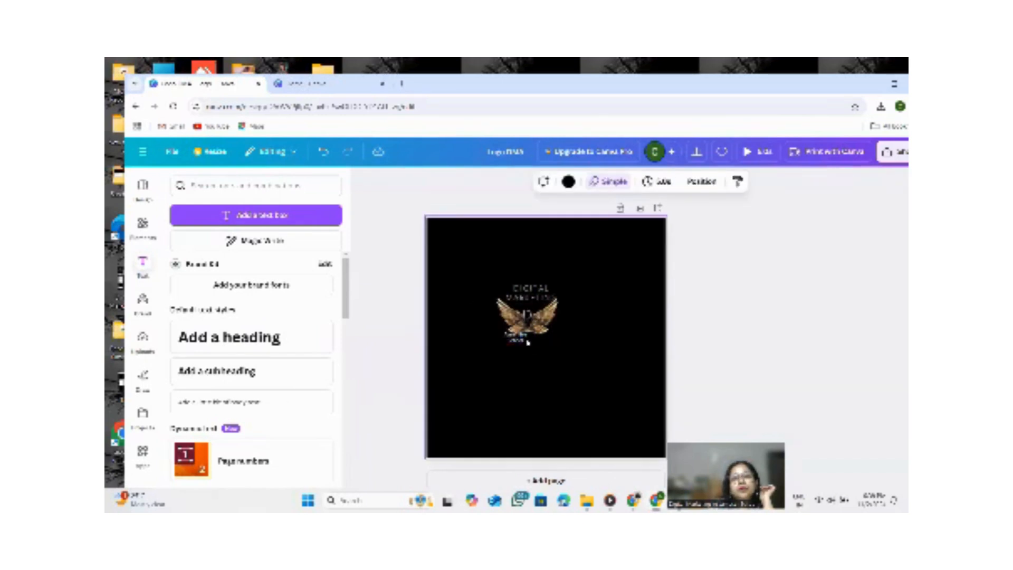
click(526, 340)
mouse_move(527, 338)
mouse_down()
mouse_move(563, 341)
mouse_move(532, 339)
mouse_up()
click(540, 365)
click(532, 338)
click(627, 330)
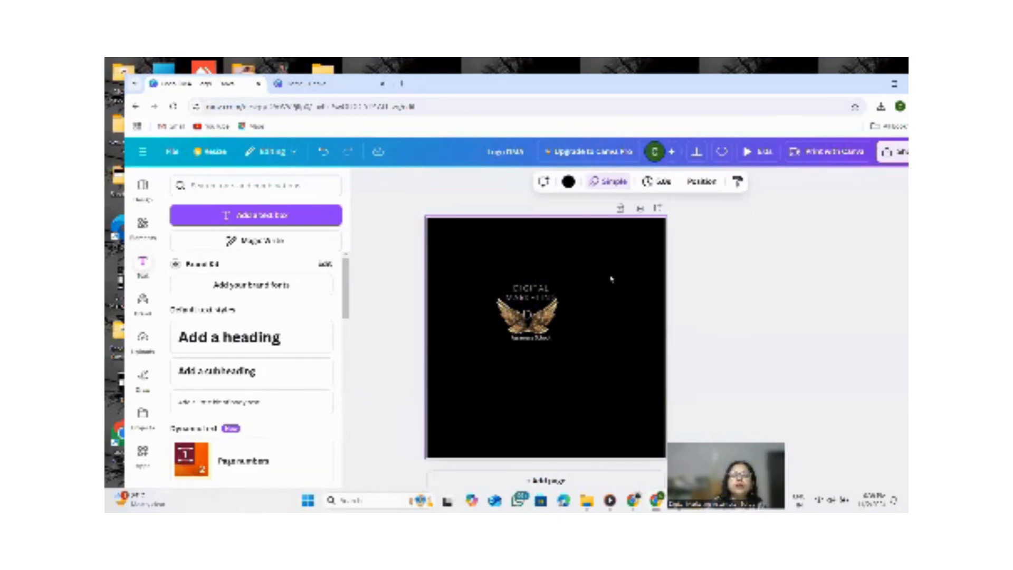
Download the design as a JPG file.
click(897, 152)
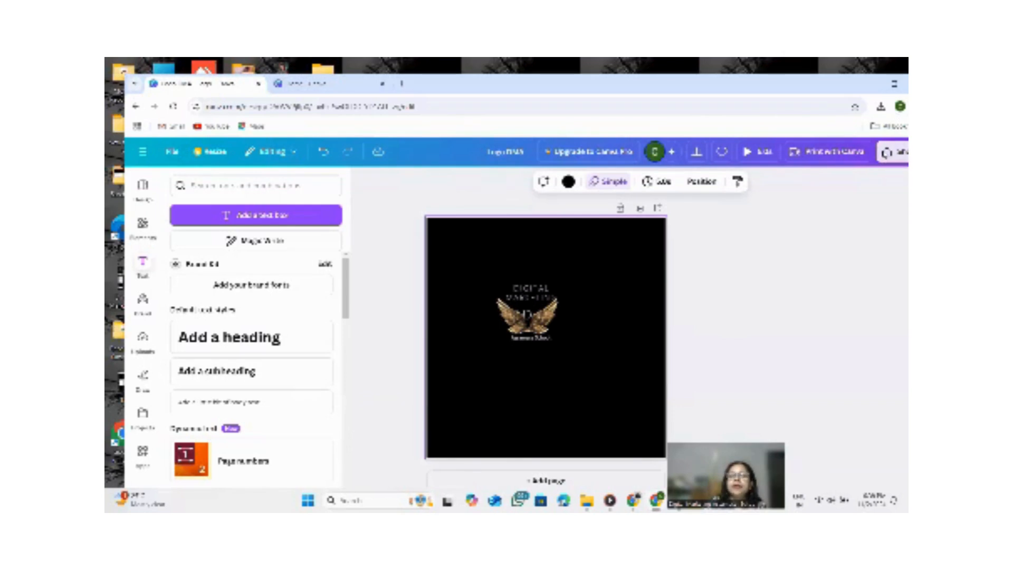
click(742, 365)
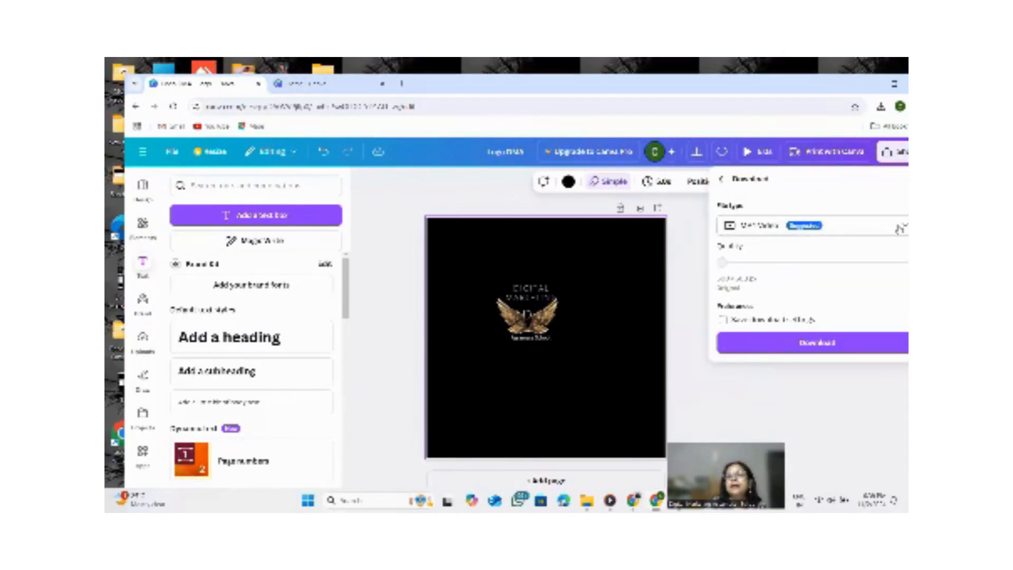
click(899, 228)
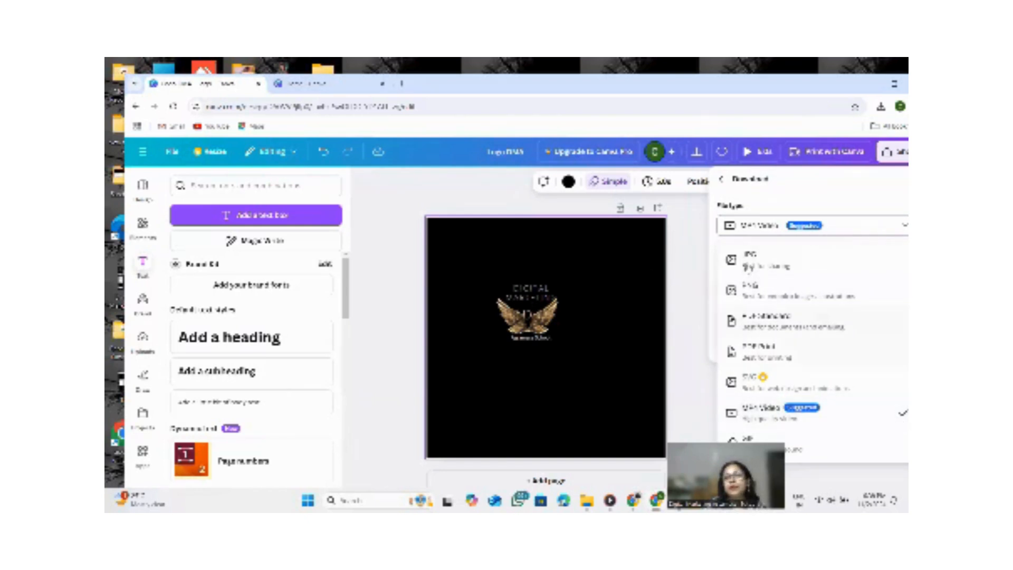
click(748, 266)
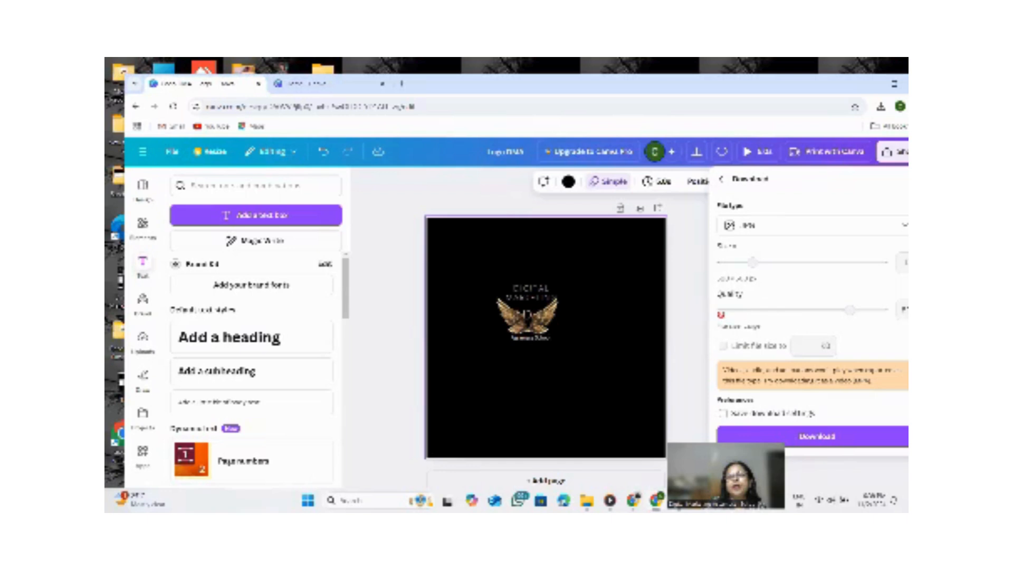
click(790, 437)
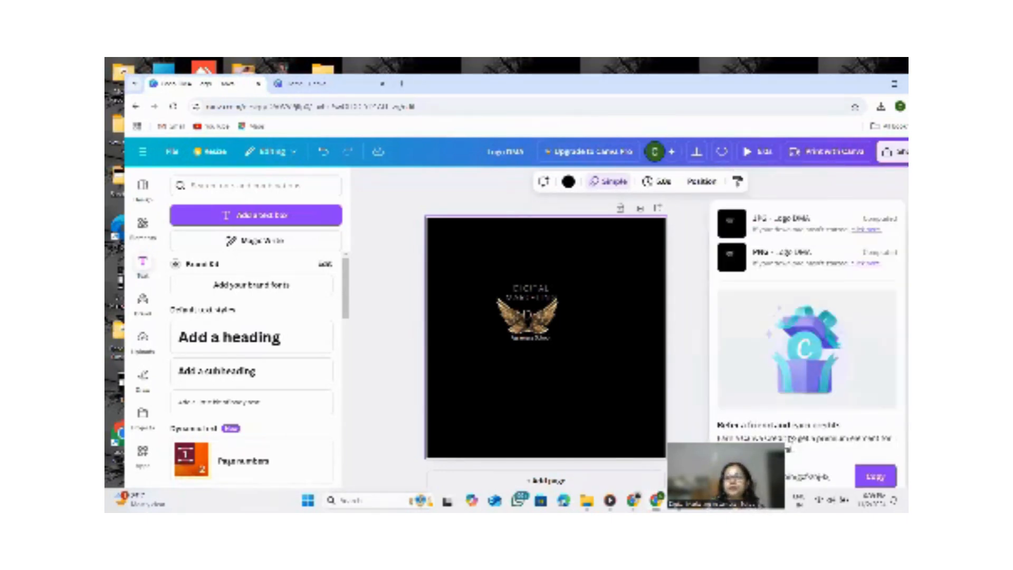
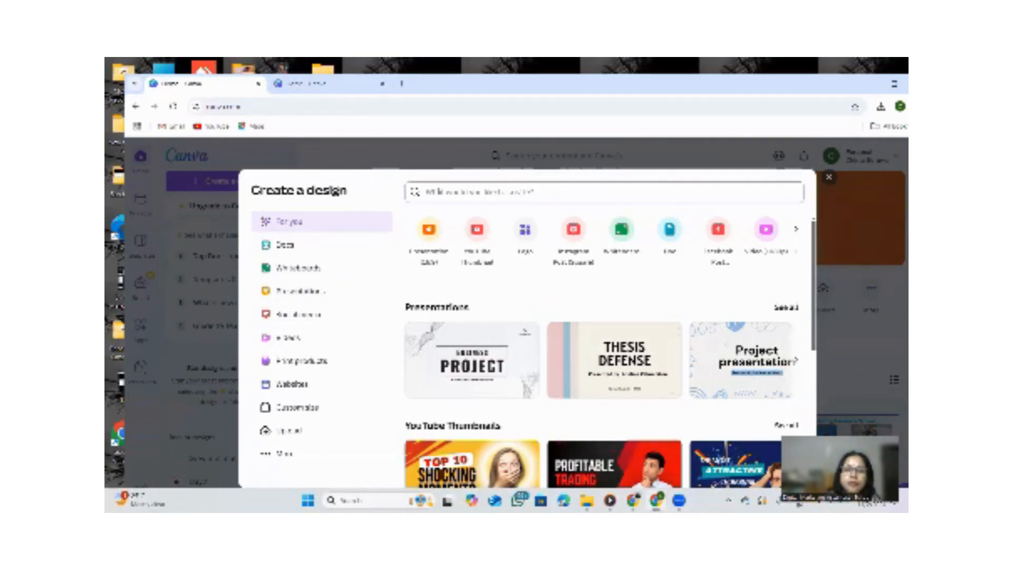
Search the design types for "logo" and start a new Logo design.
text(logo)
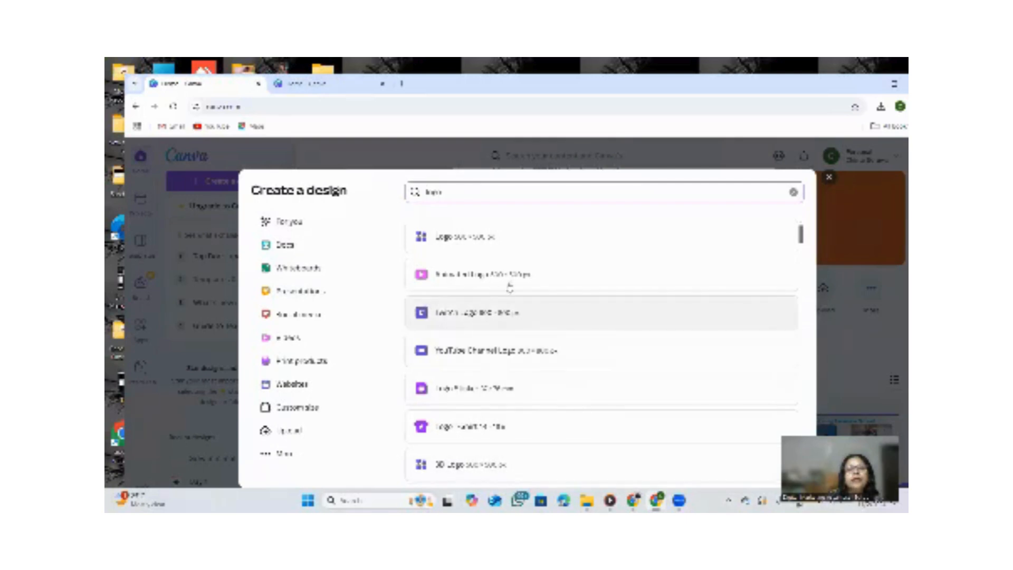
click(462, 243)
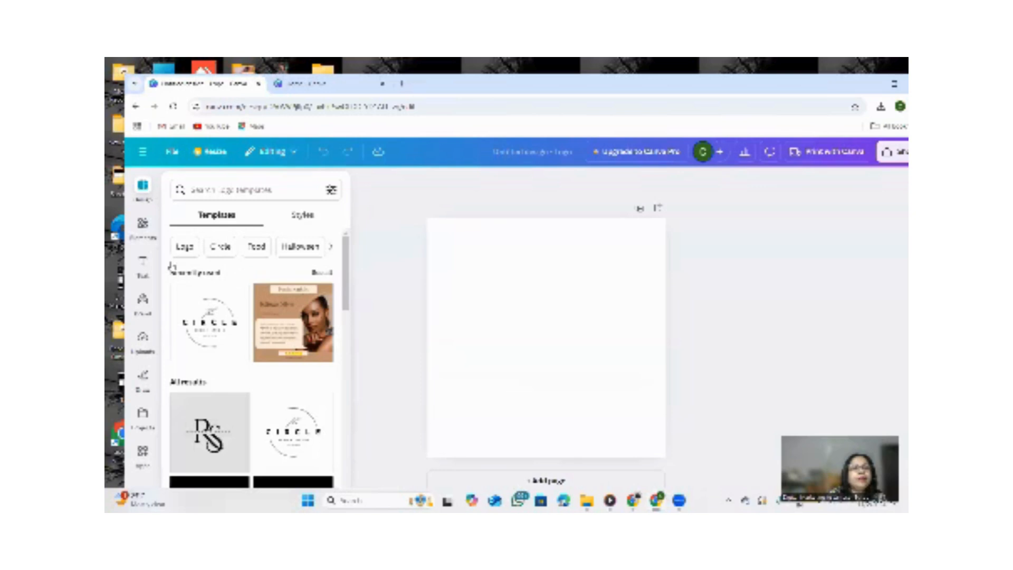
Browse the logo templates in the template list.
scroll(240, 269, down, 5)
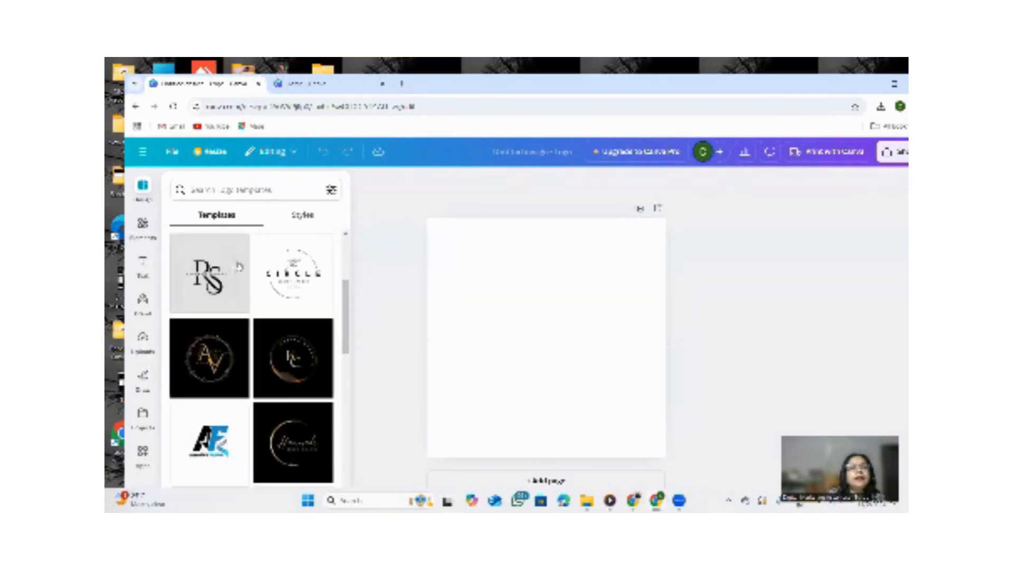
scroll(240, 266, down, 5)
scroll(246, 266, up, 3)
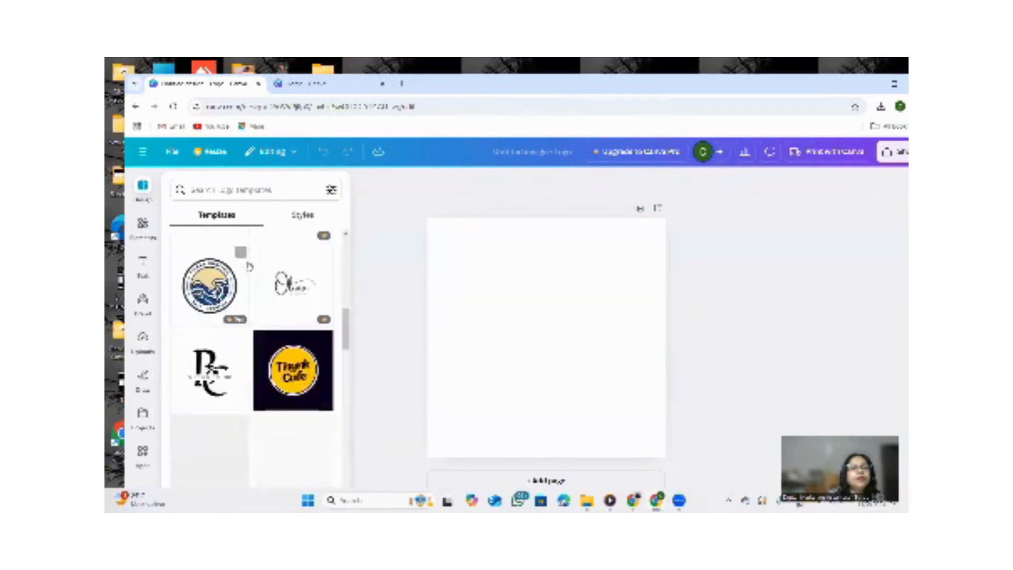
scroll(249, 267, down, 3)
scroll(248, 267, up, 5)
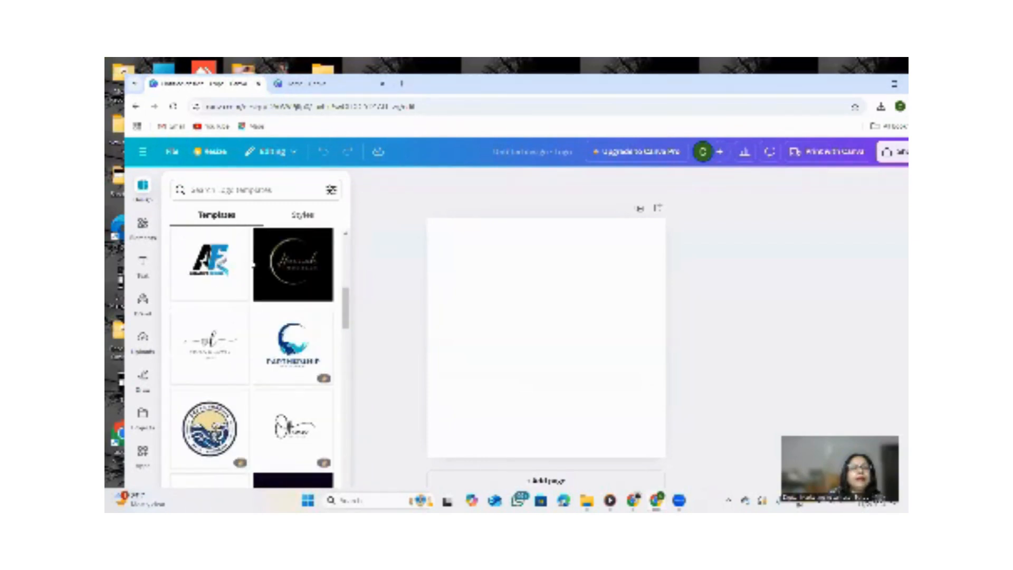
scroll(249, 266, down, 5)
scroll(290, 277, down, 6)
scroll(274, 284, up, 3)
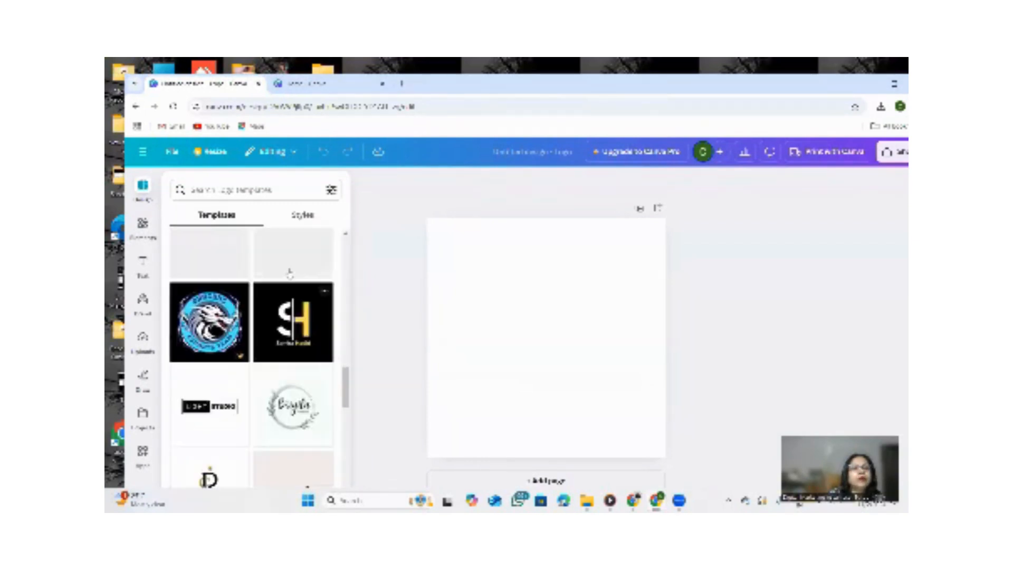
scroll(271, 285, down, 6)
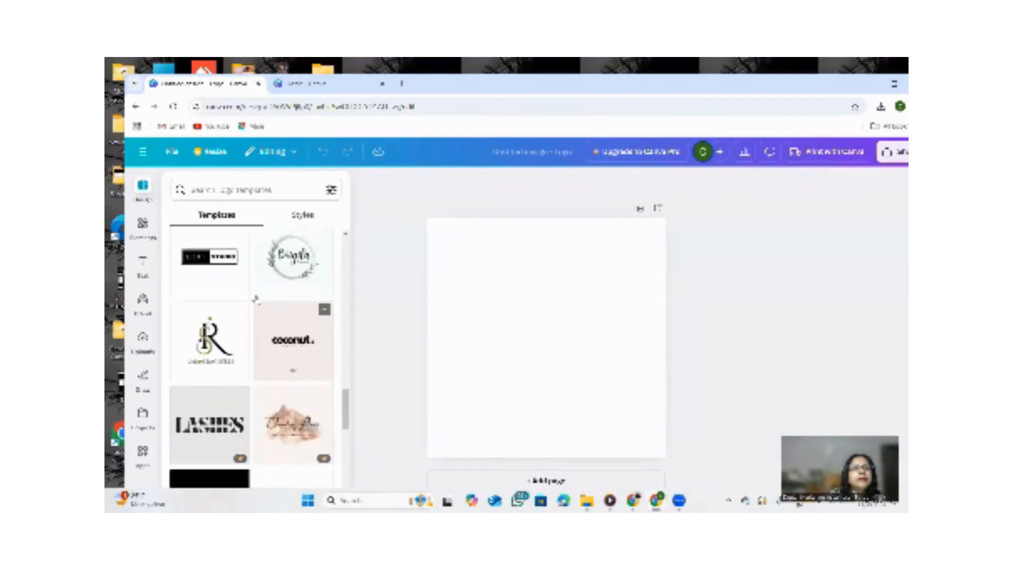
scroll(285, 290, up, 4)
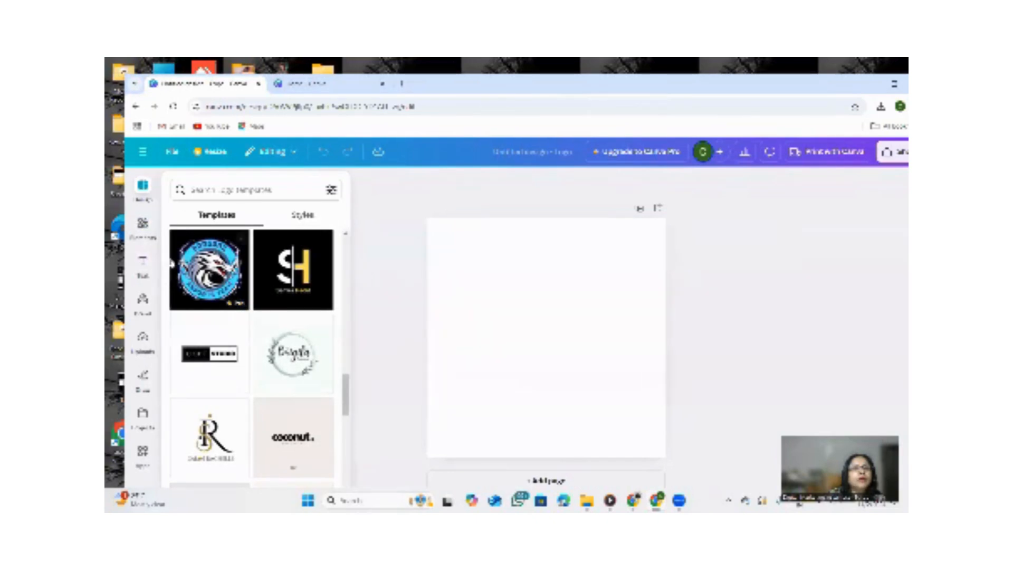
Open the Dragons esports template, close the upgrade offer and apply the Skull Cookie gaming logo template.
click(205, 266)
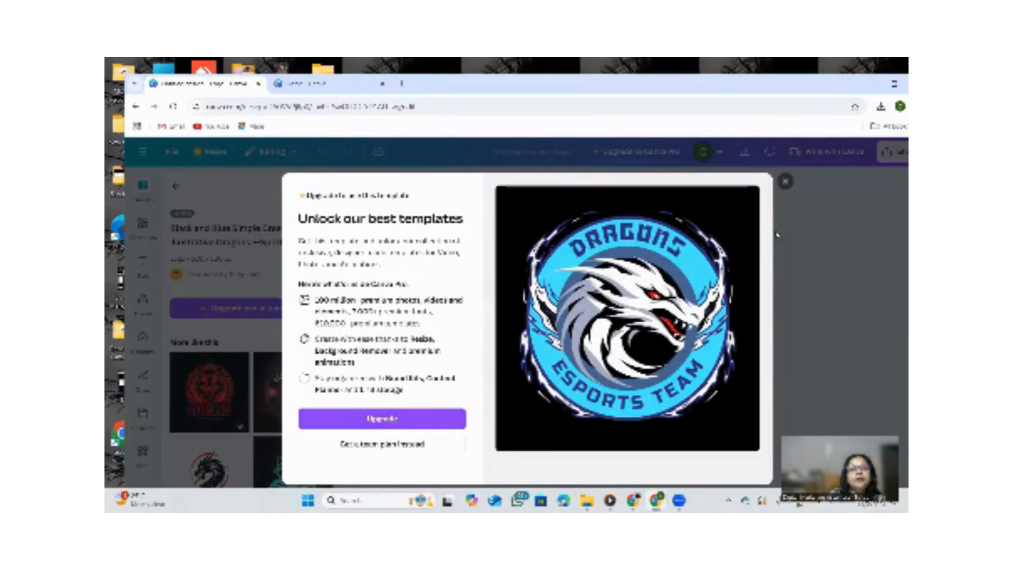
click(786, 182)
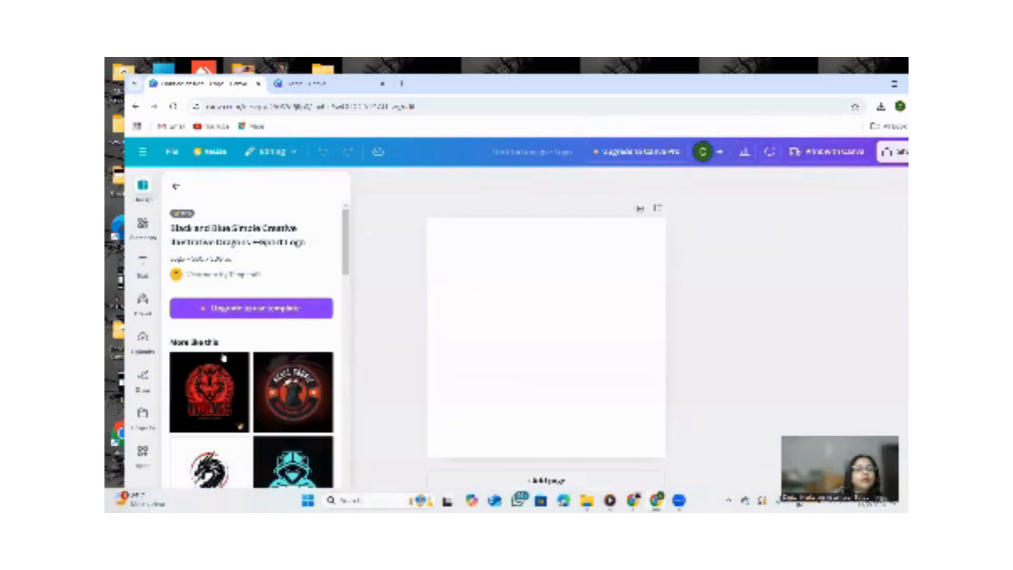
scroll(218, 357, down, 5)
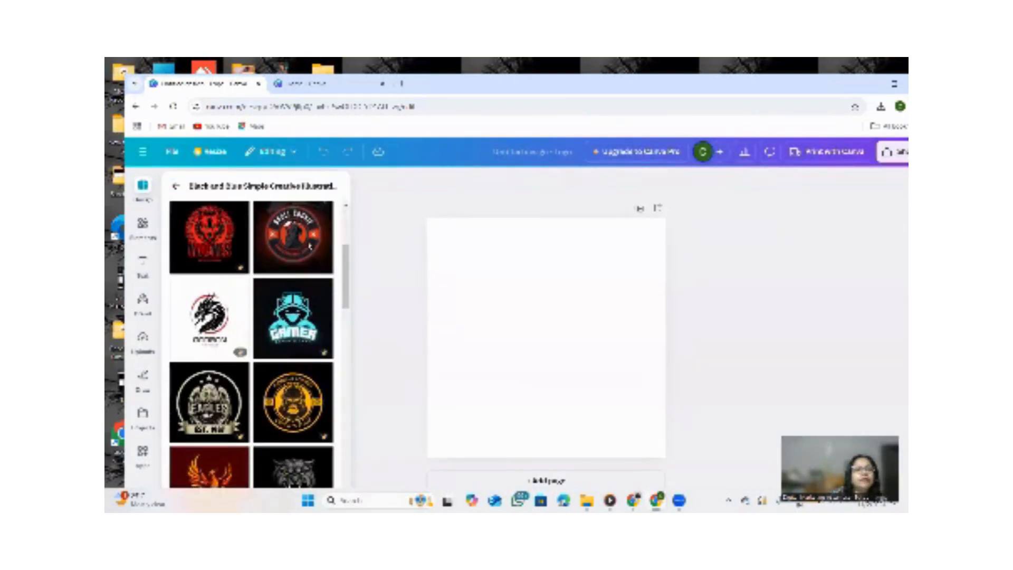
click(311, 245)
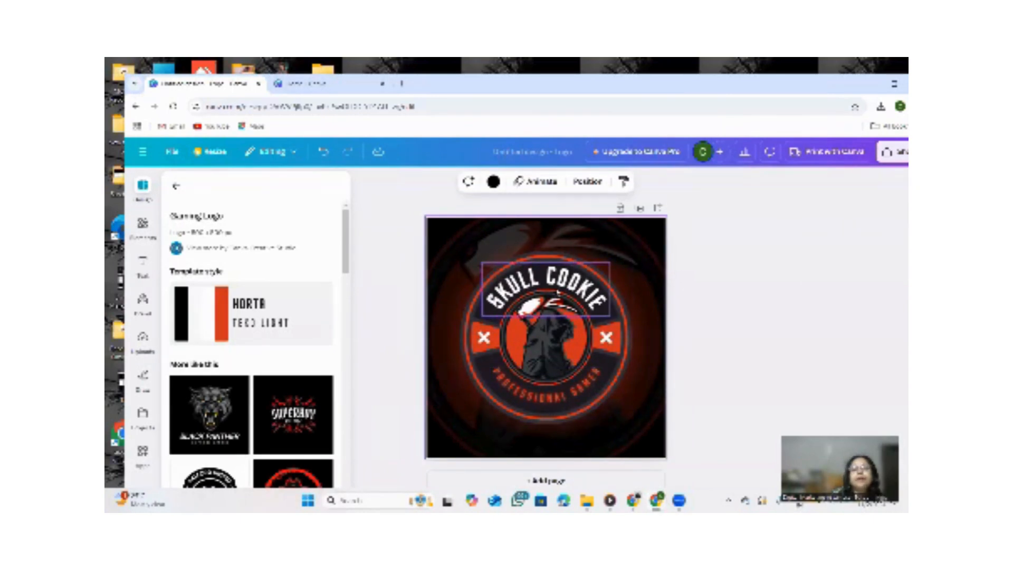
Apply the monochrome graffiti crown template, then the black and white MZ circle business logo template.
scroll(288, 391, down, 3)
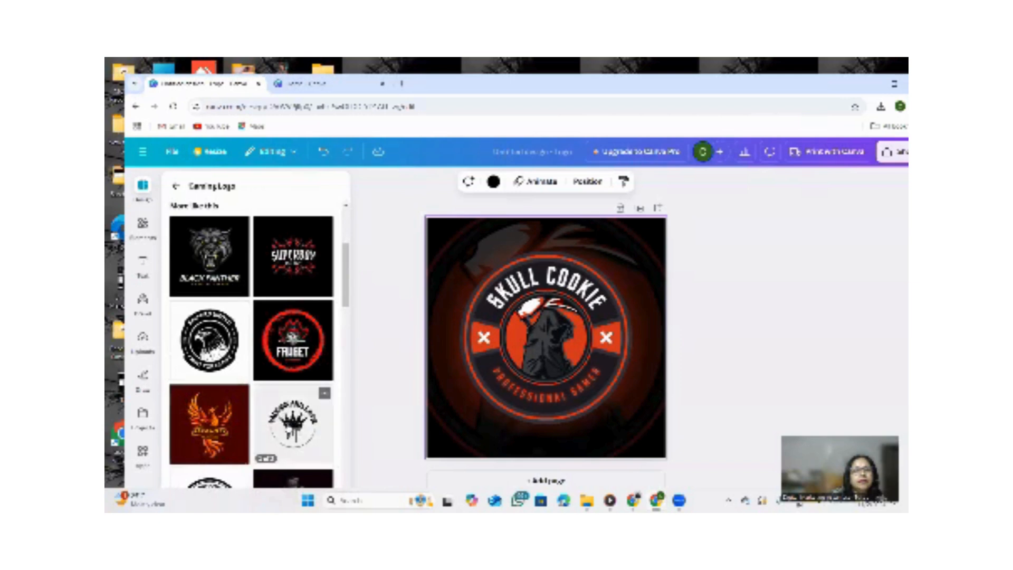
click(311, 416)
click(293, 345)
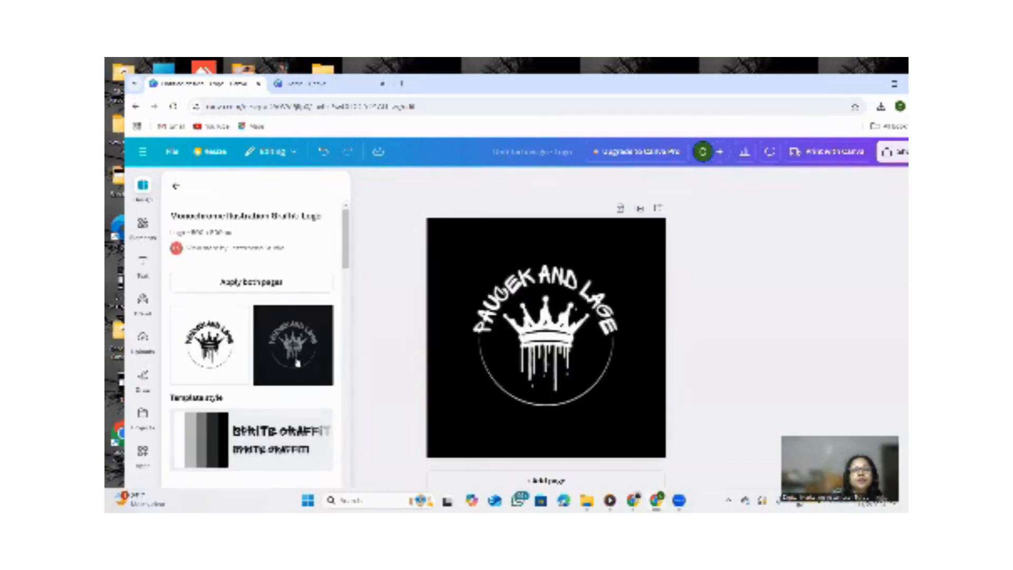
scroll(292, 317, down, 5)
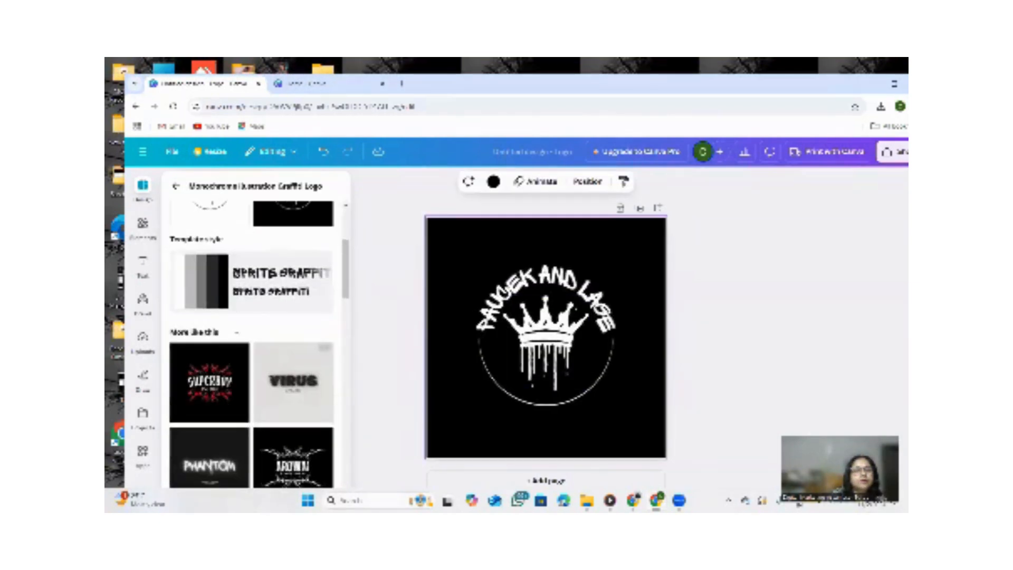
scroll(305, 365, down, 3)
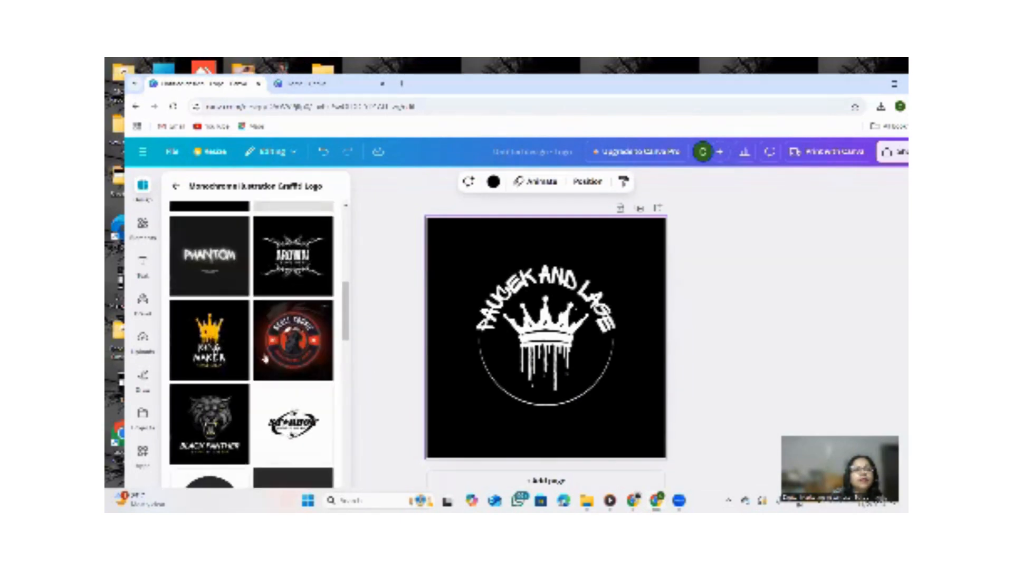
scroll(221, 284, down, 5)
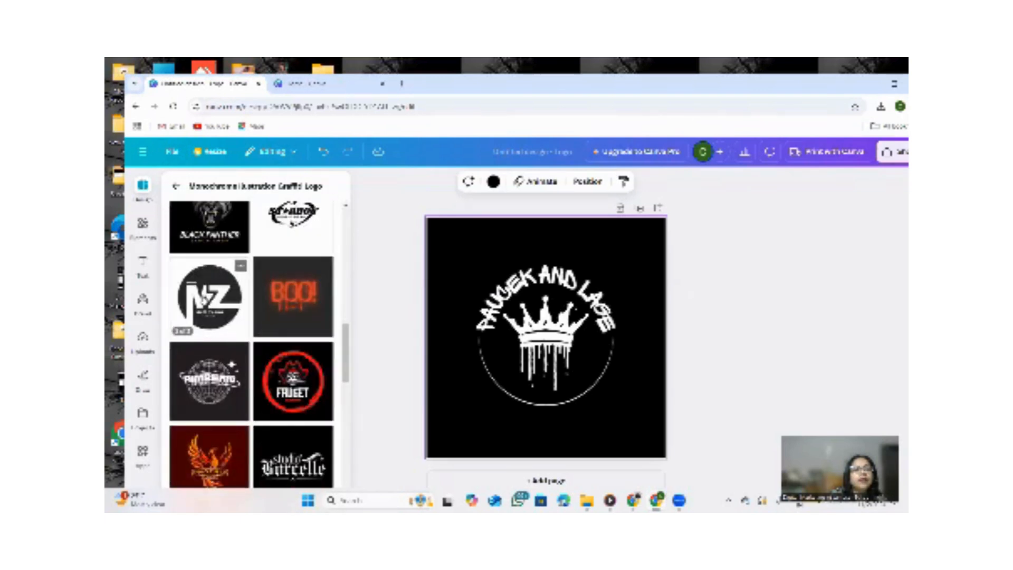
click(211, 296)
click(208, 350)
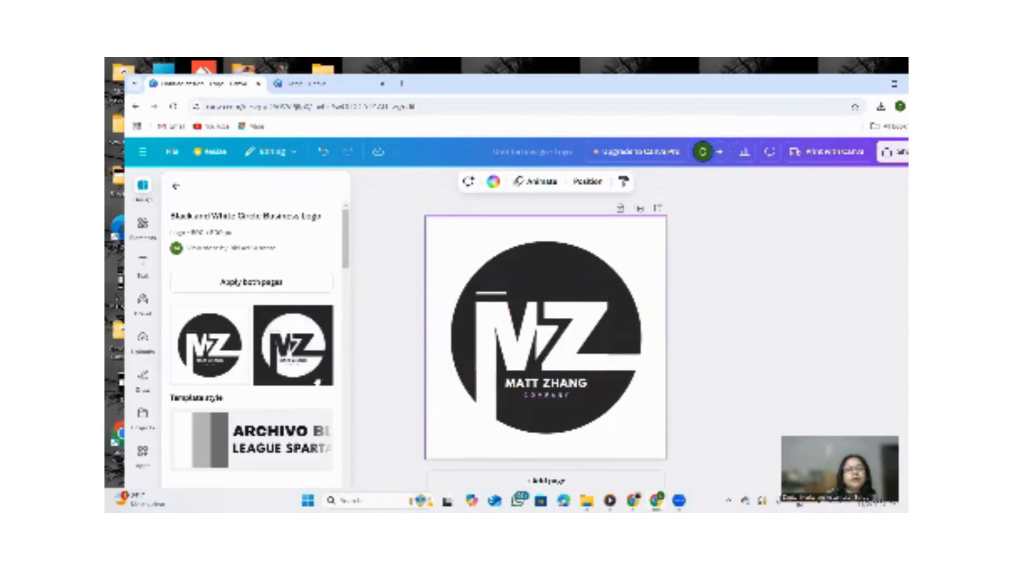
Apply the black and white AK circle typographic logo template.
scroll(266, 364, down, 4)
scroll(266, 363, down, 6)
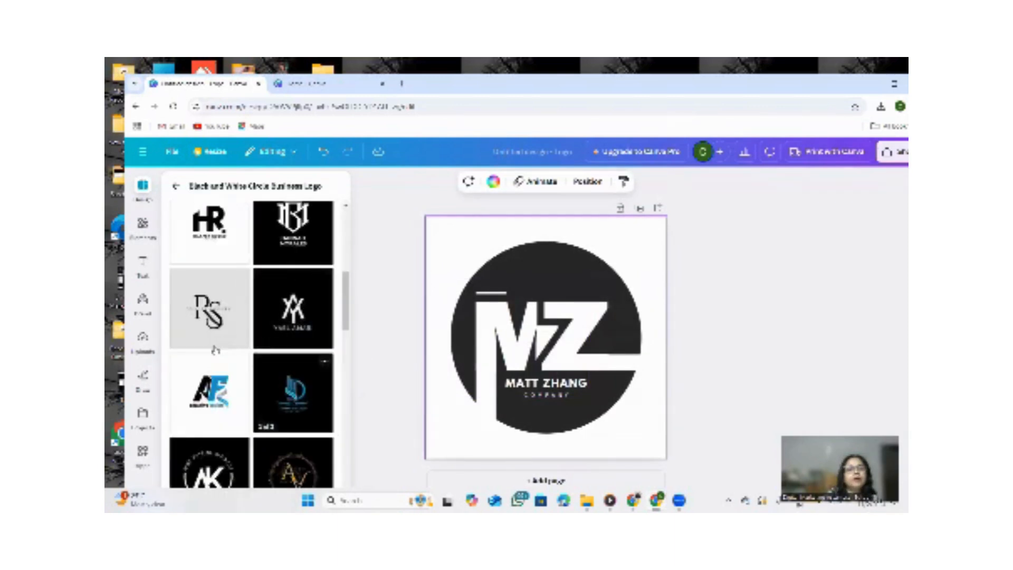
click(197, 316)
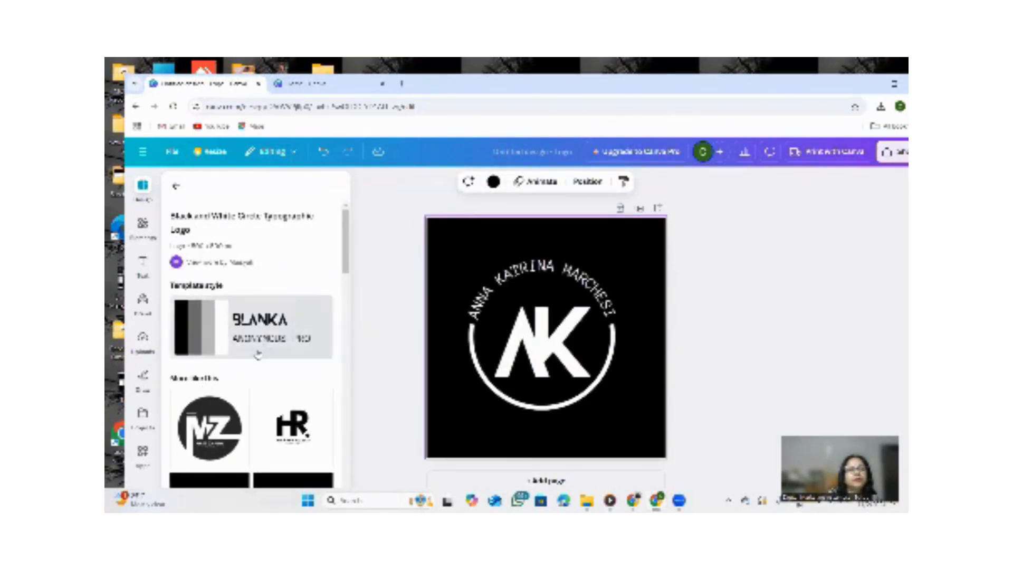
Apply the Diamond Heart black and white minimalist logo template.
scroll(260, 345, down, 6)
scroll(280, 336, down, 5)
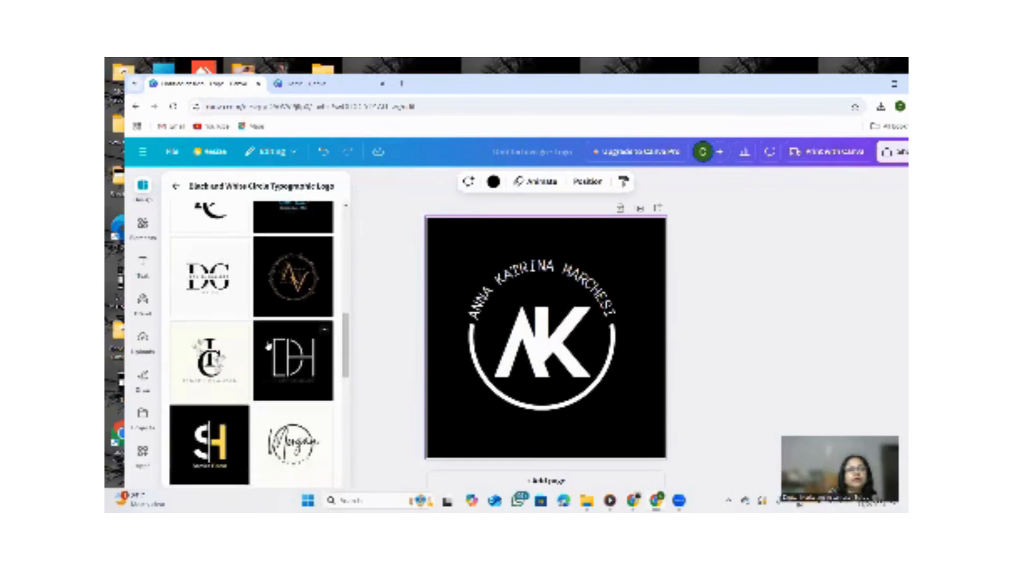
click(292, 265)
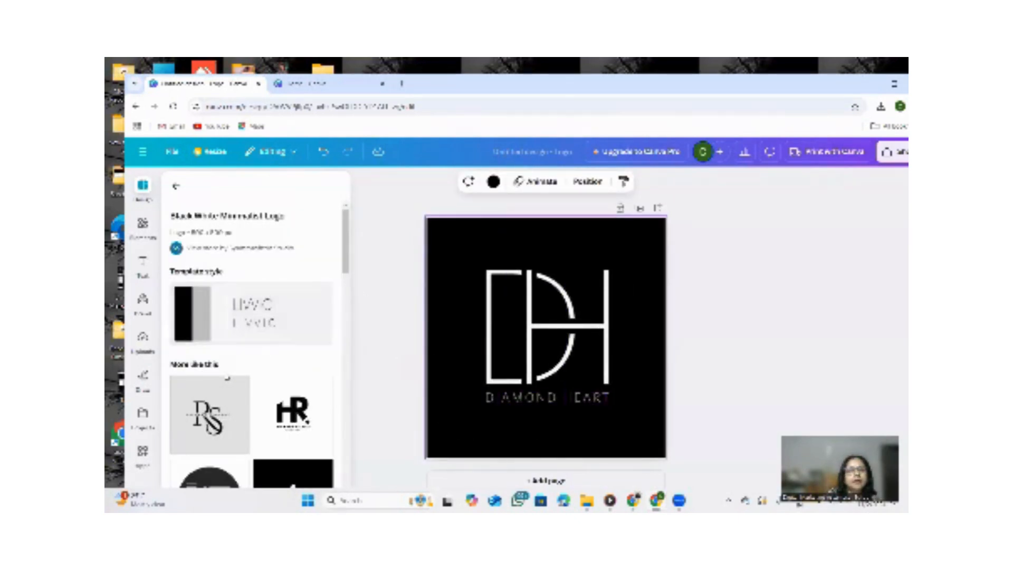
Delete the H letterform from the DH monogram.
scroll(274, 374, down, 1)
click(535, 344)
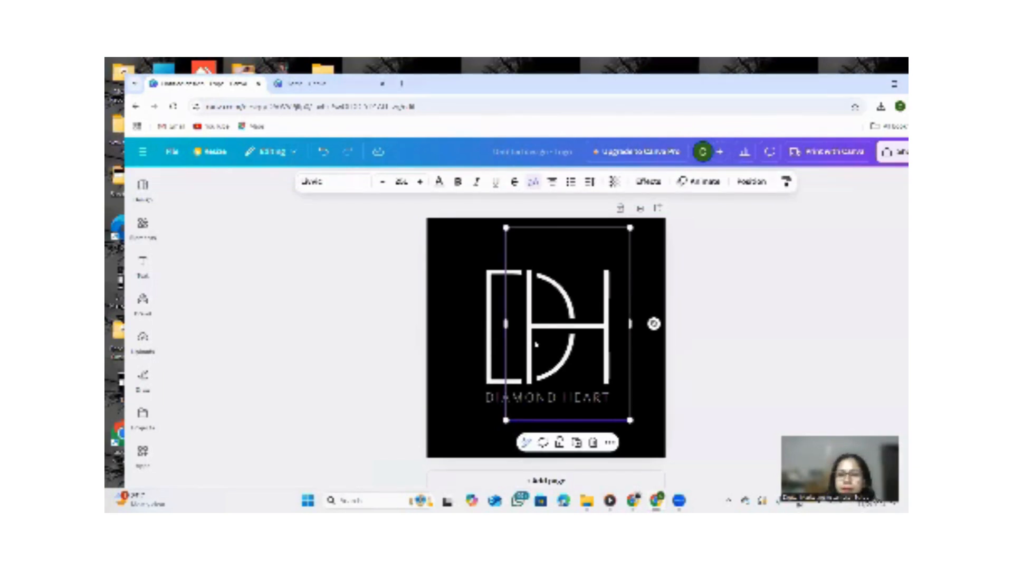
key(Delete)
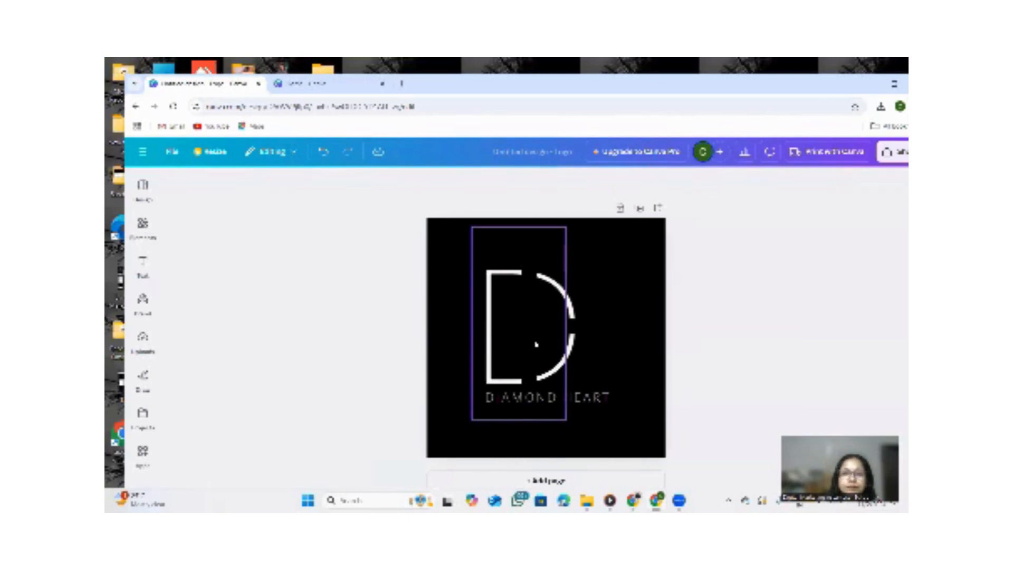
Add three horizontal lines and stack them across the lower half of the D.
key(l)
key(l)
key(l)
key(l)
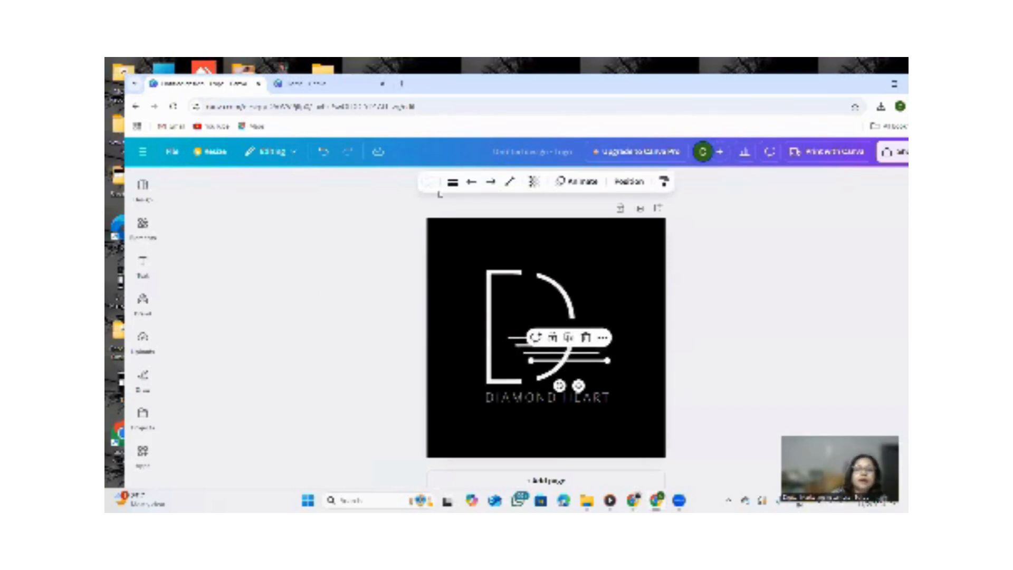
click(519, 279)
click(607, 284)
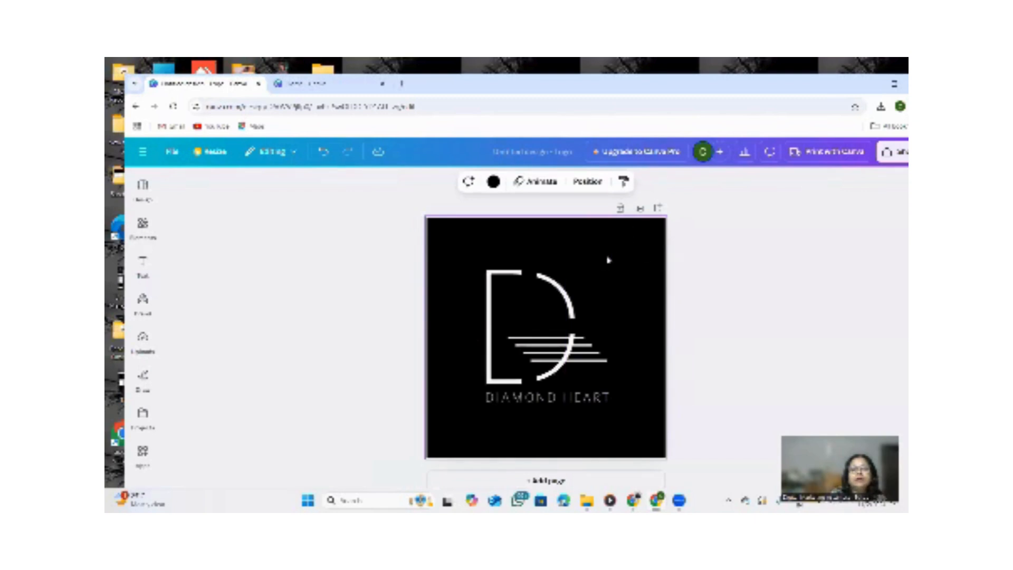
Apply the Simple page animation to the design.
click(532, 181)
click(212, 321)
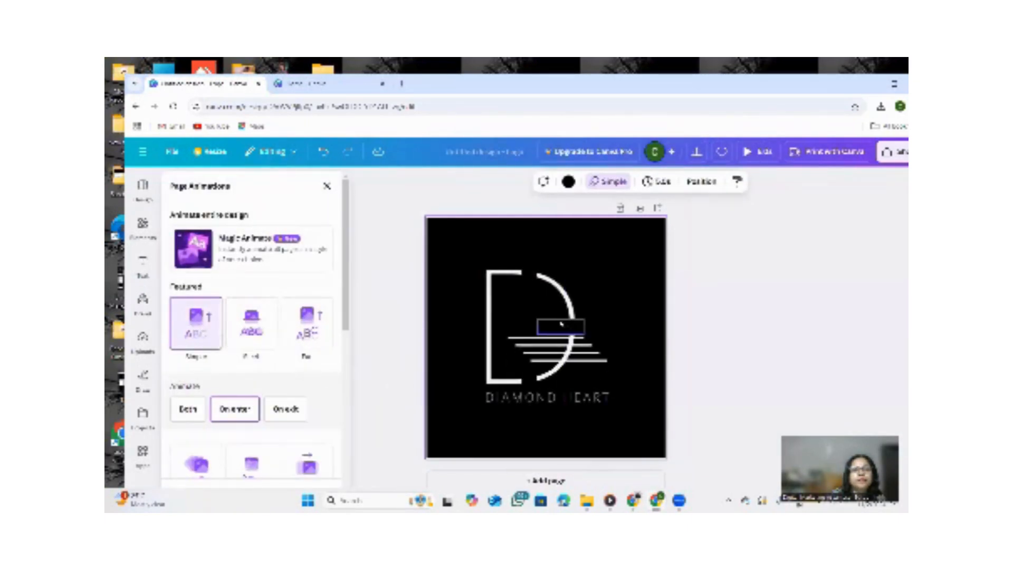
Replace the DIAMOND HEART caption text with "DIGITAL MARKETING".
click(562, 325)
click(602, 344)
click(536, 402)
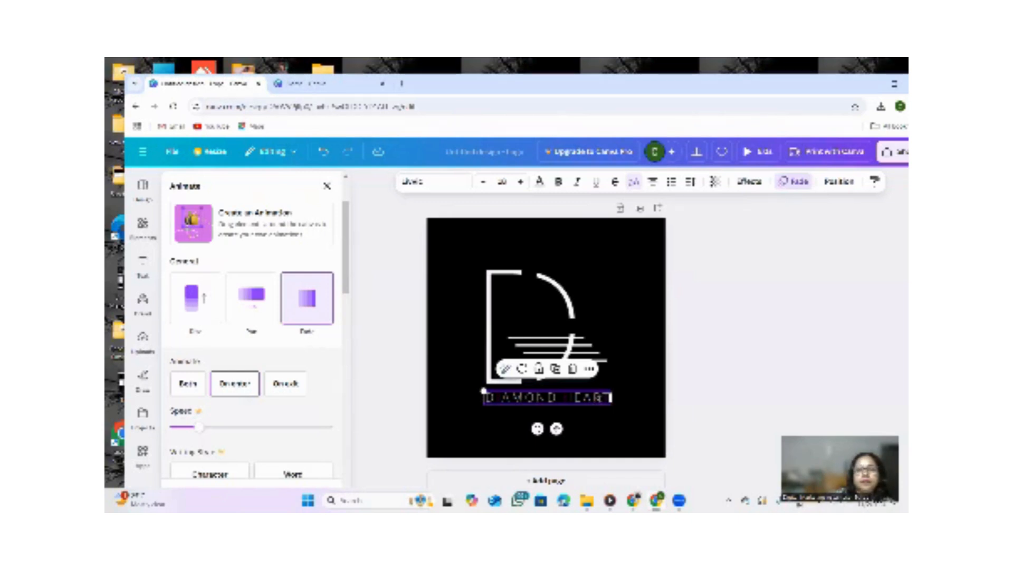
click(548, 397)
text(D)
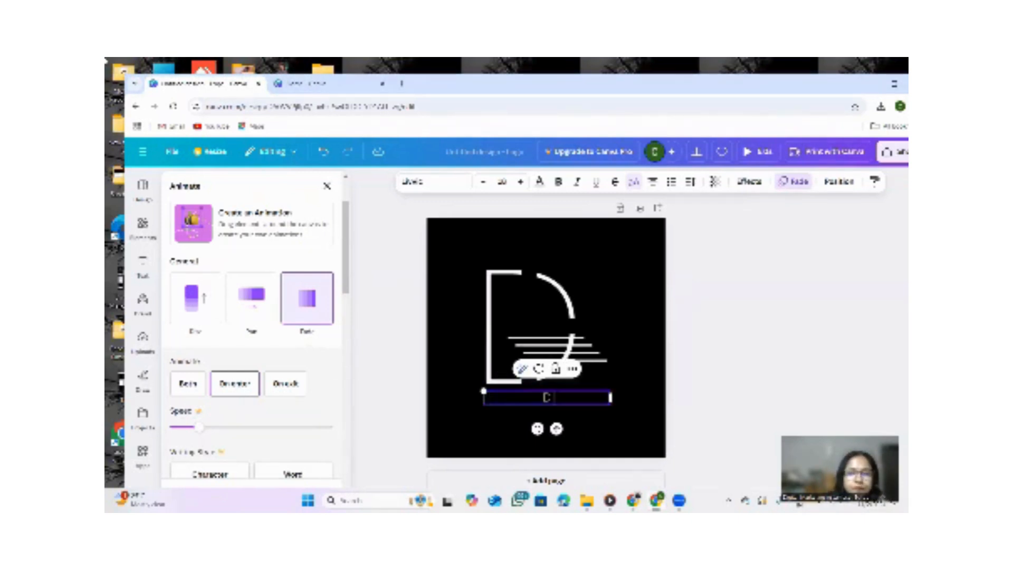
text(IGITAL MARKETING)
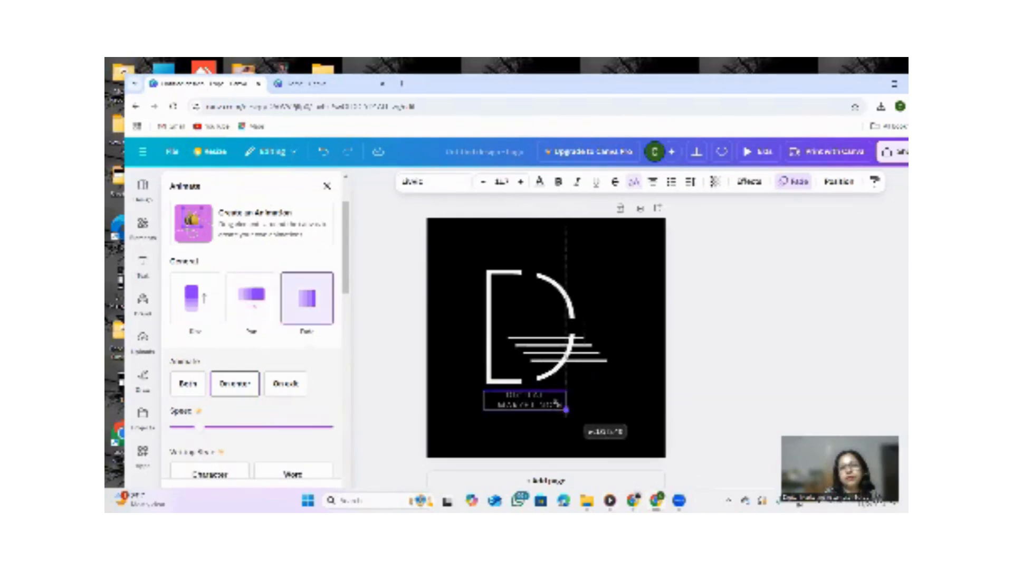
Move the DIGITAL MARKETING text up inside the D, above the horizontal lines.
click(539, 396)
click(539, 396)
drag(539, 396, 544, 304)
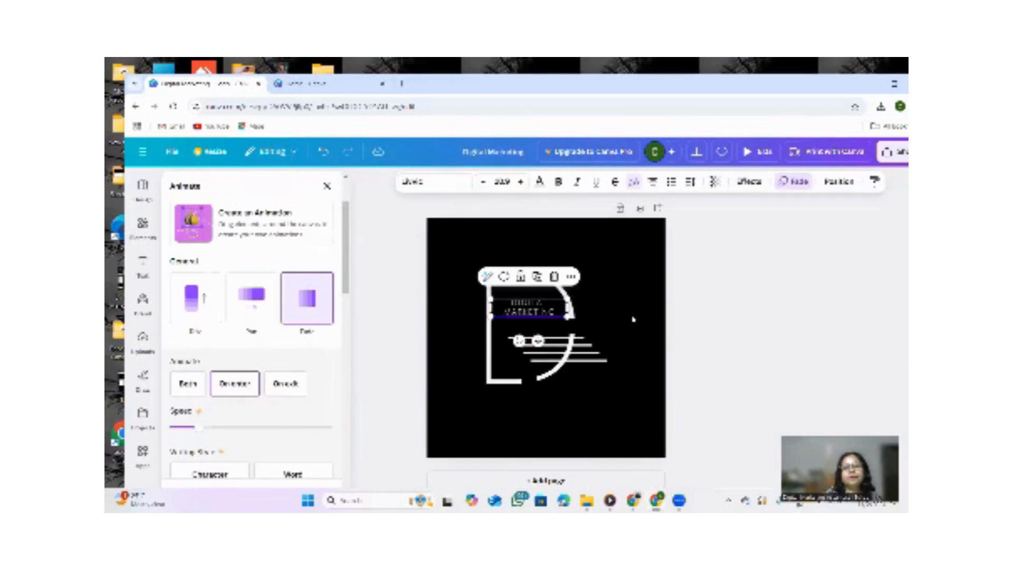
click(633, 318)
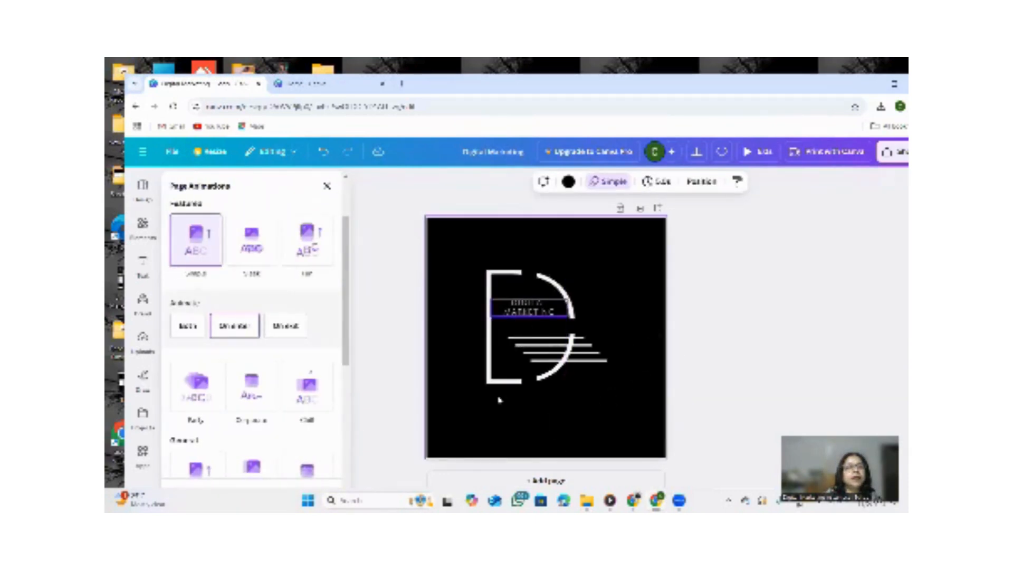
Add a subheading text box and place it below the logo mark.
click(143, 262)
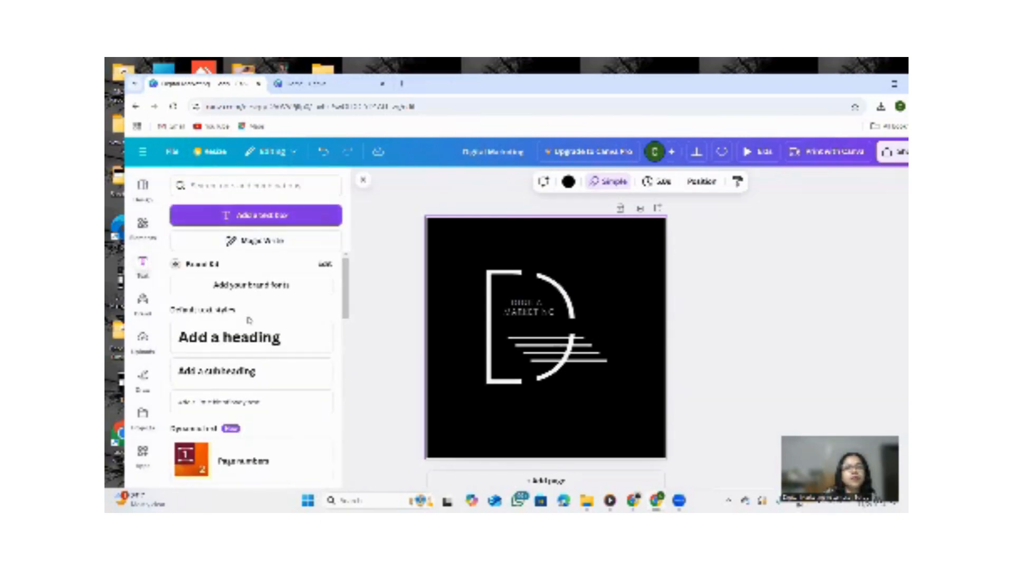
click(222, 366)
click(631, 312)
drag(564, 335, 586, 393)
click(614, 395)
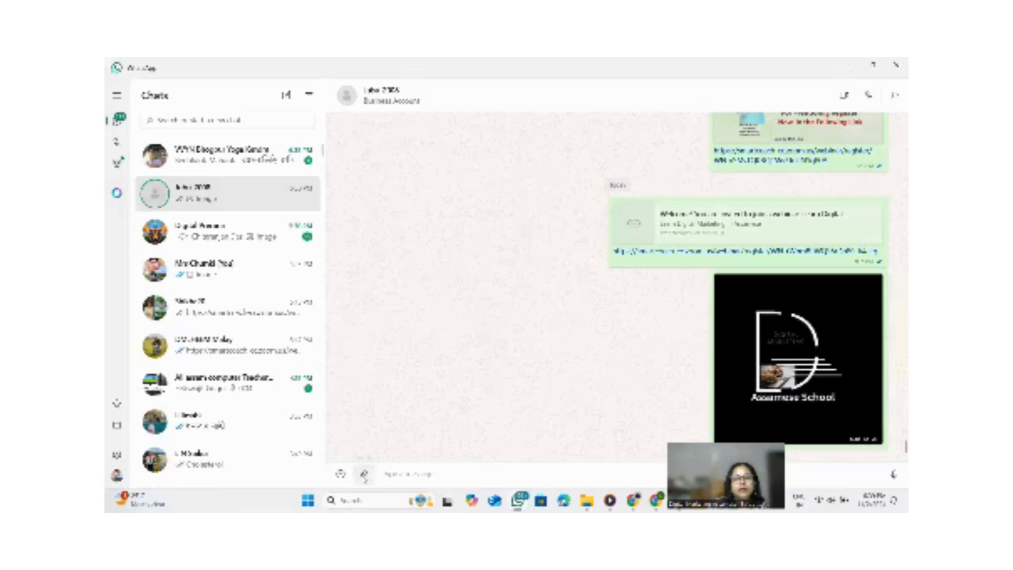
Attach the downloaded logo image from Downloads and send it in the WhatsApp chat.
click(363, 473)
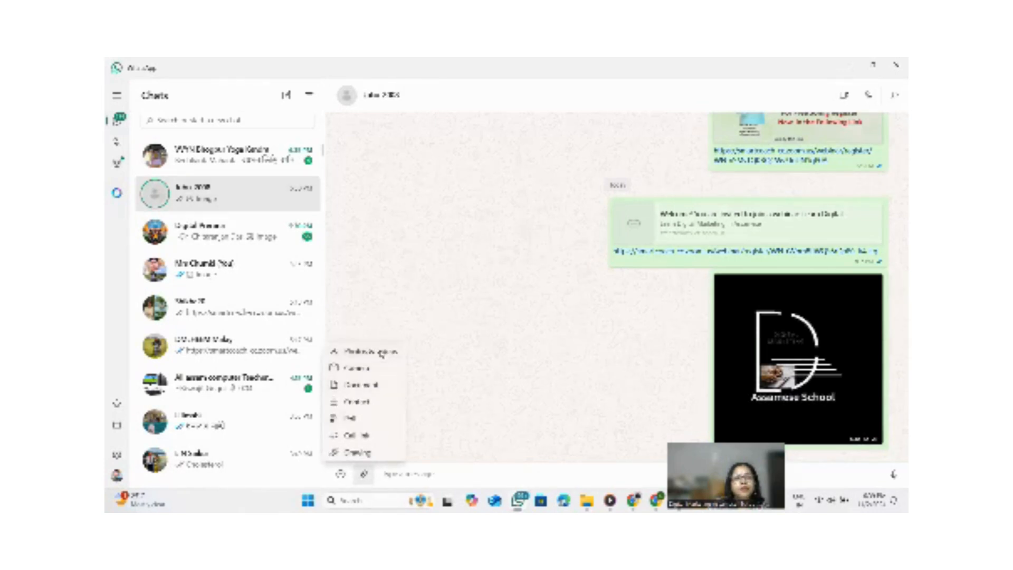
click(381, 352)
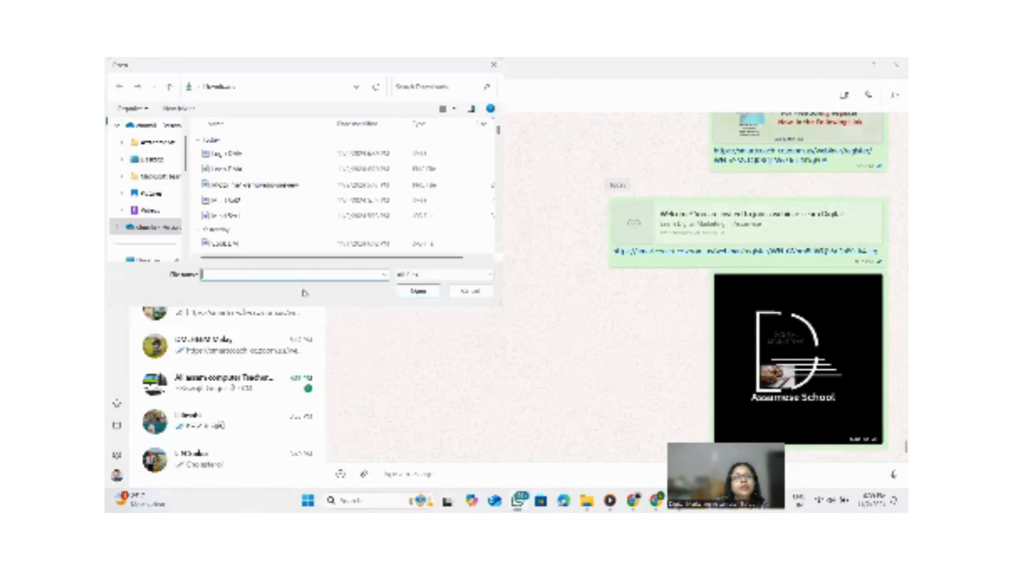
click(215, 151)
click(414, 291)
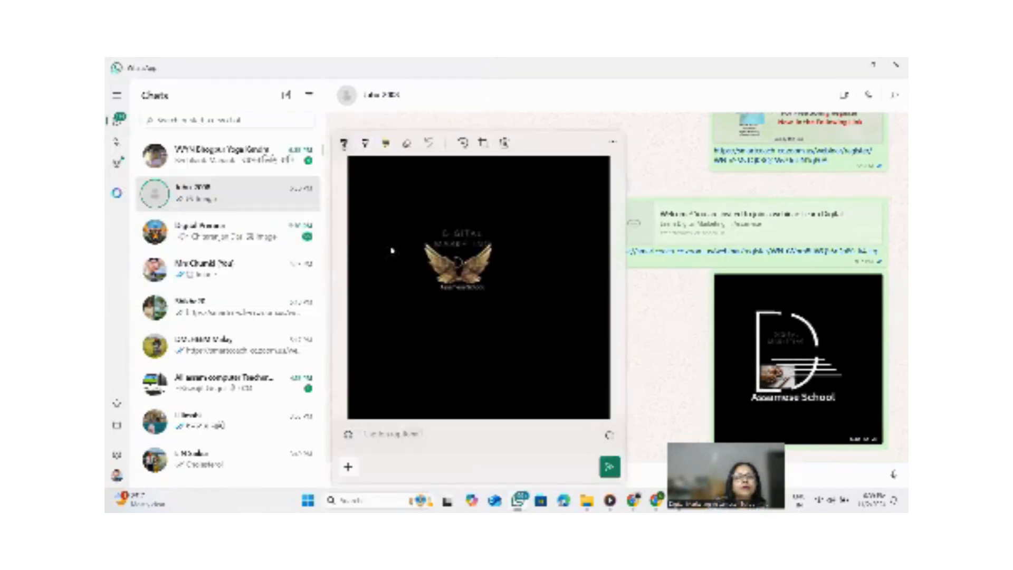
click(610, 468)
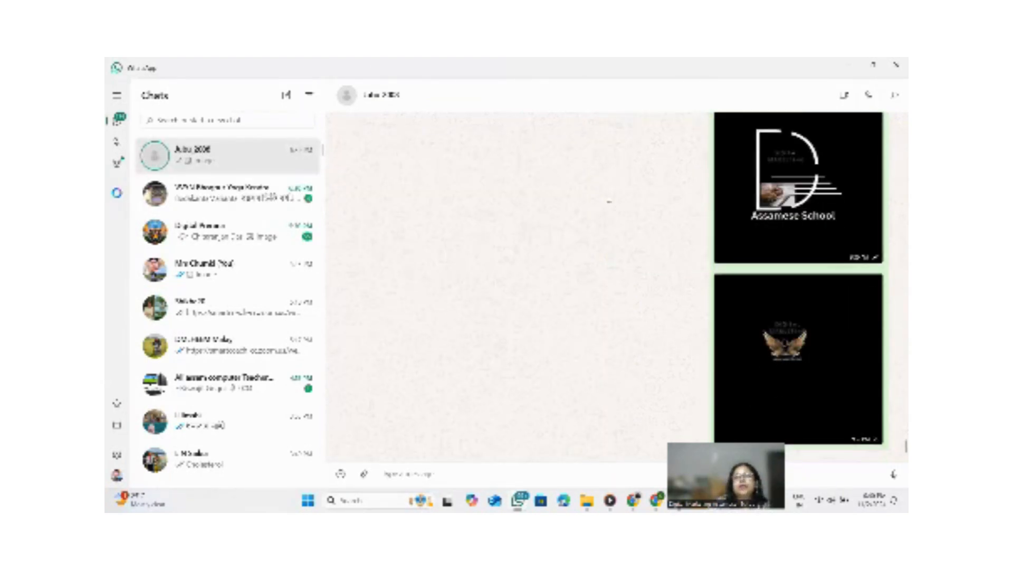
Close WhatsApp, open a new browser tab and go to the remove.bg website.
click(896, 64)
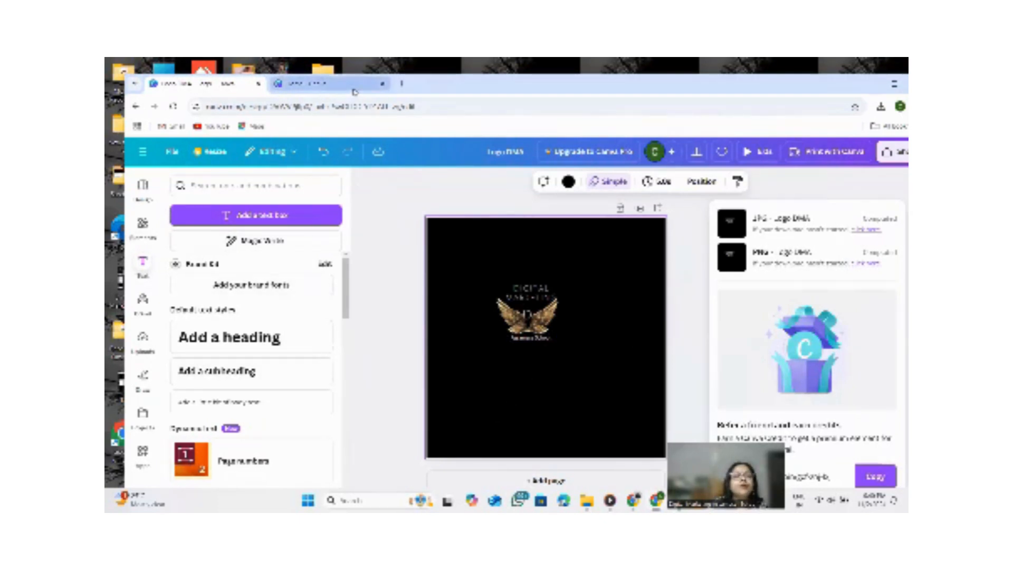
click(402, 84)
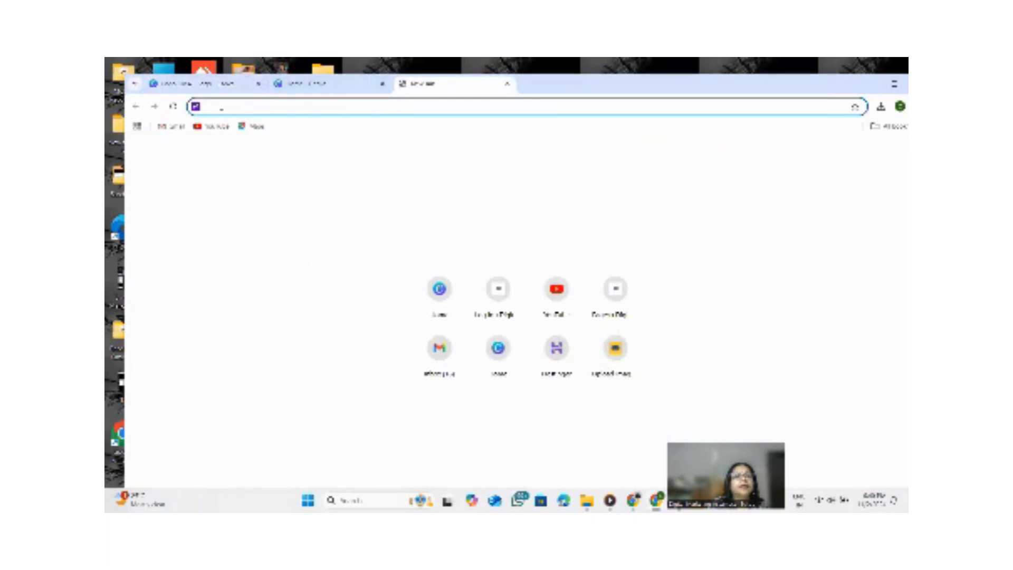
text(remo)
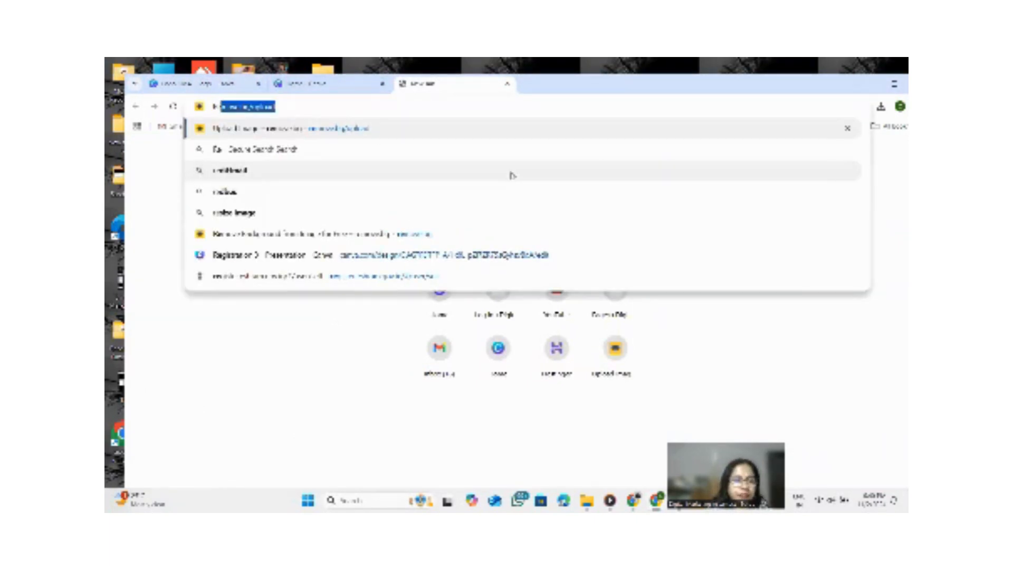
text(ve )
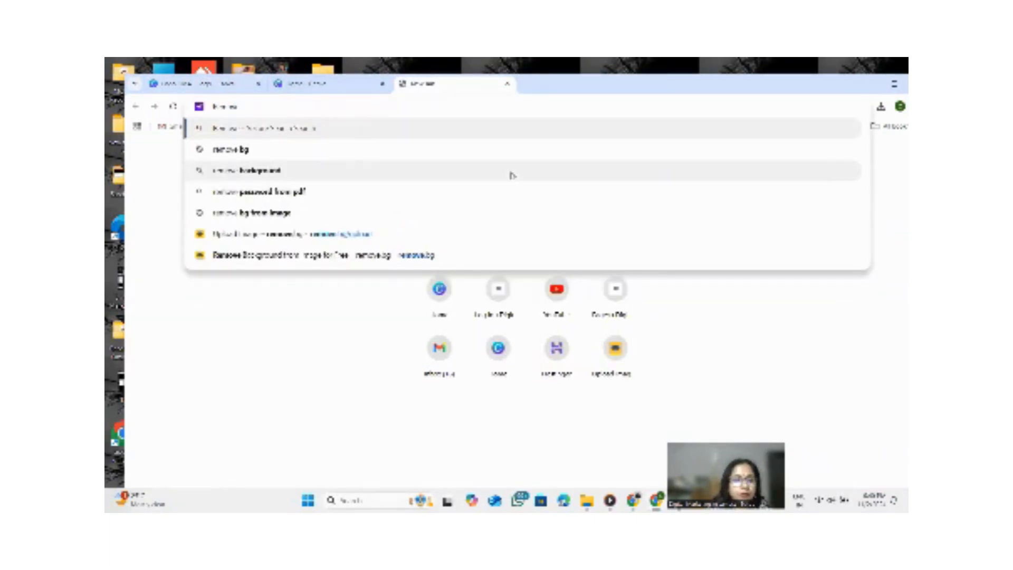
text(bg)
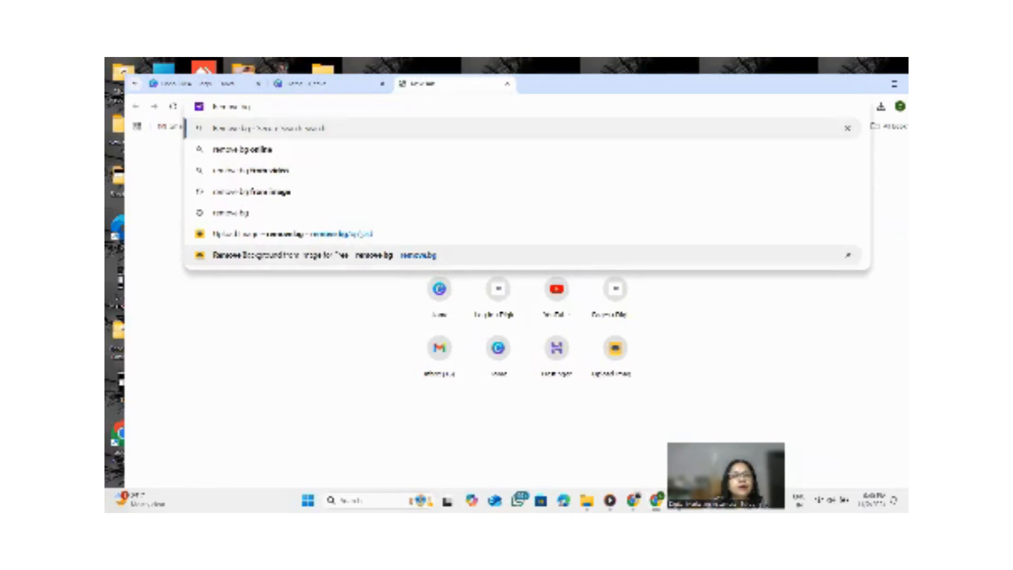
click(362, 233)
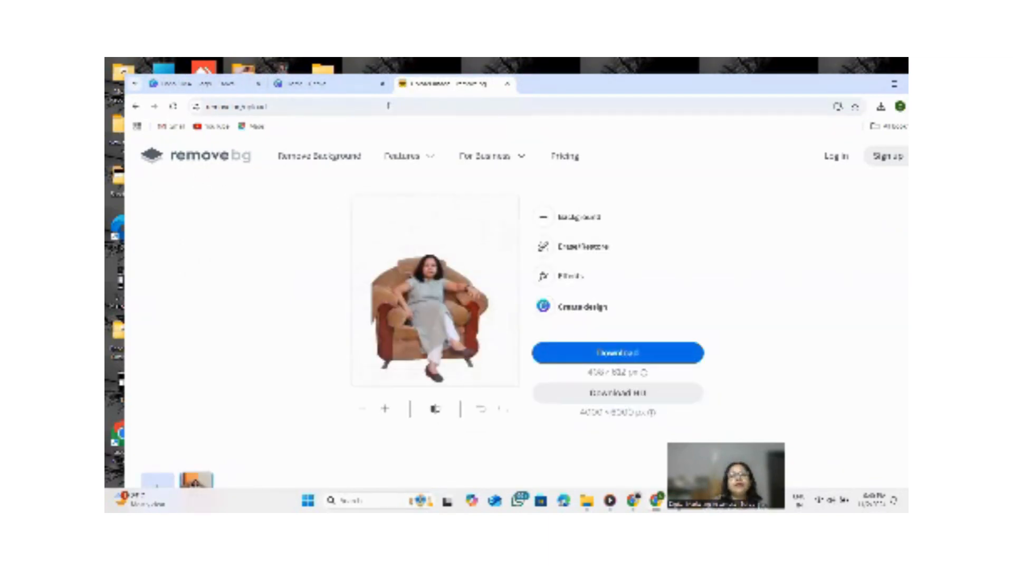
click(614, 356)
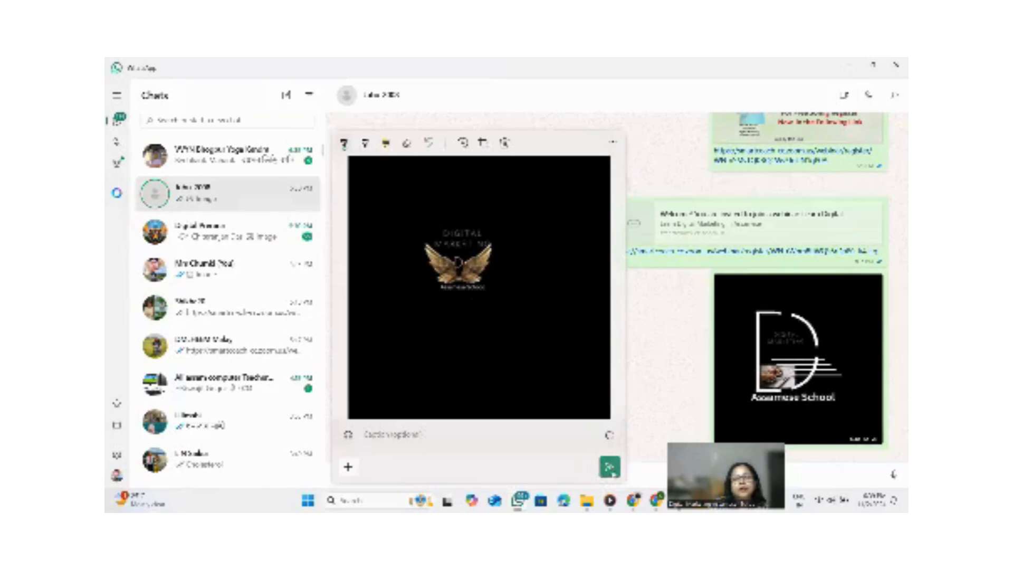
click(610, 467)
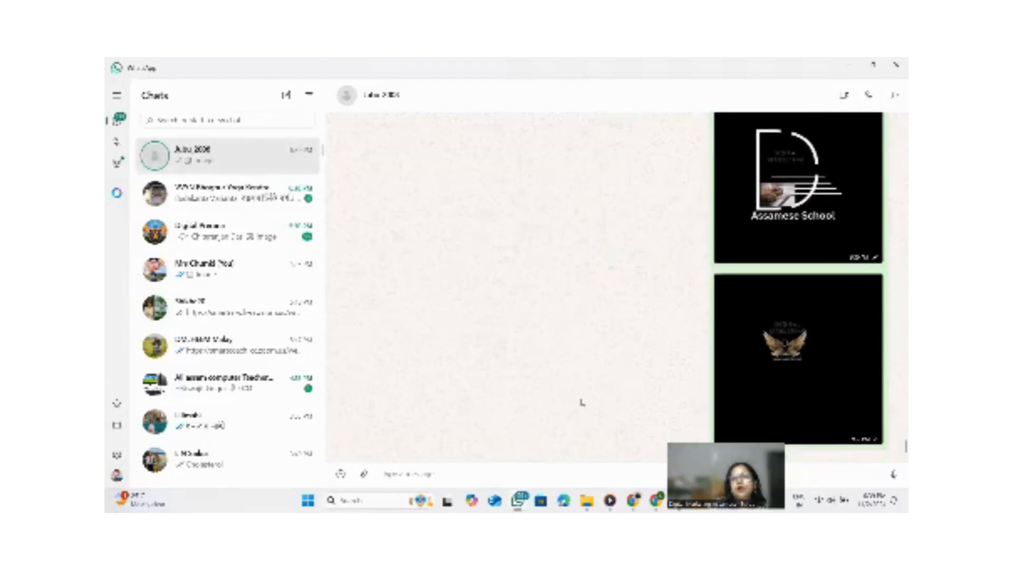
click(895, 64)
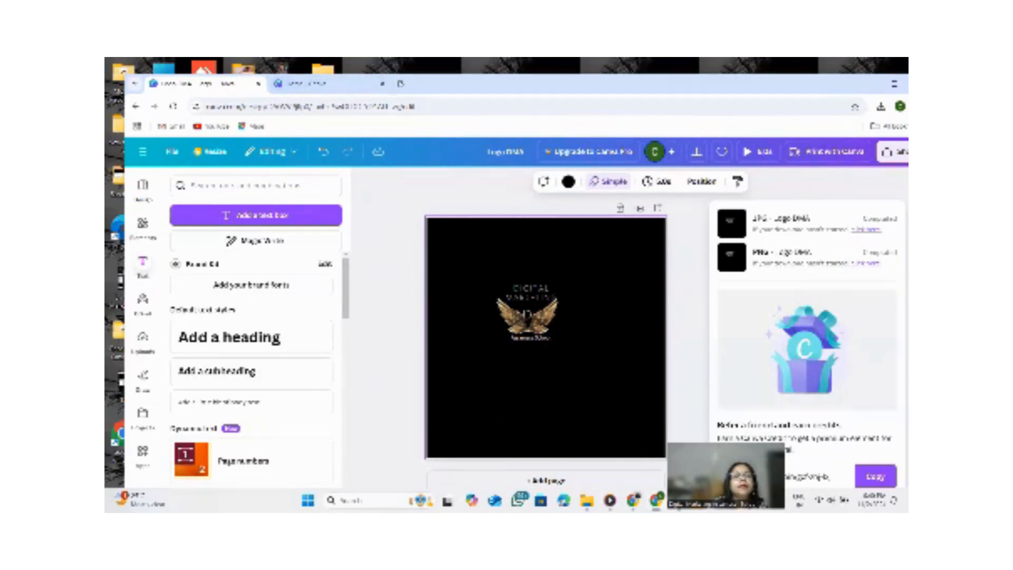
Upload the Logo DMA image to remove.bg to remove its background.
click(402, 83)
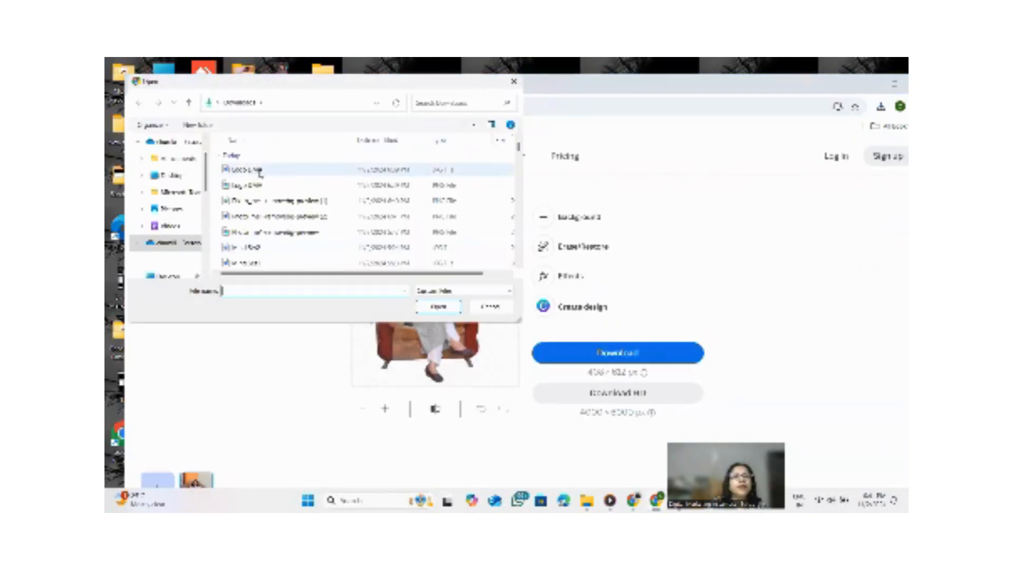
click(259, 172)
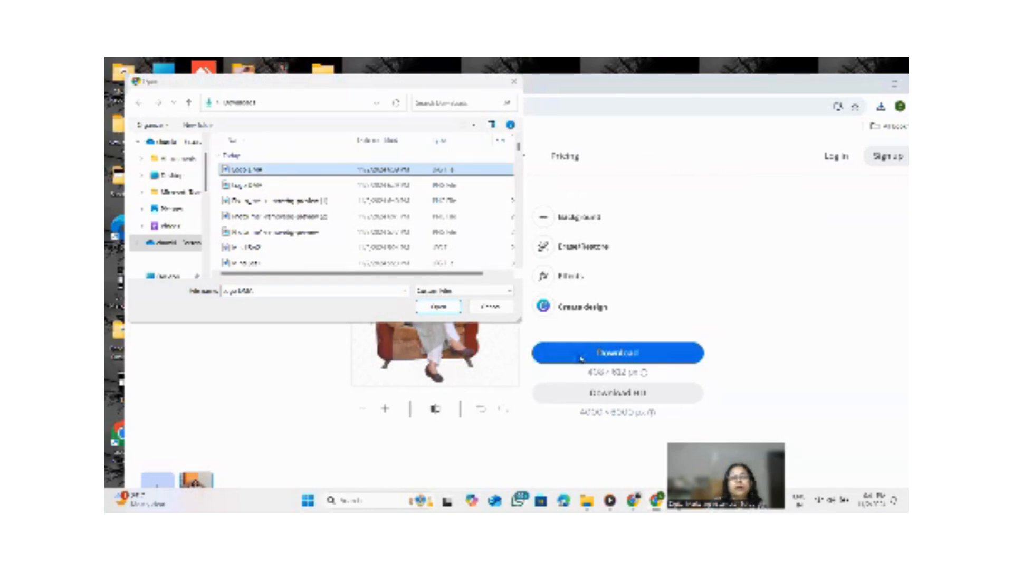
click(451, 308)
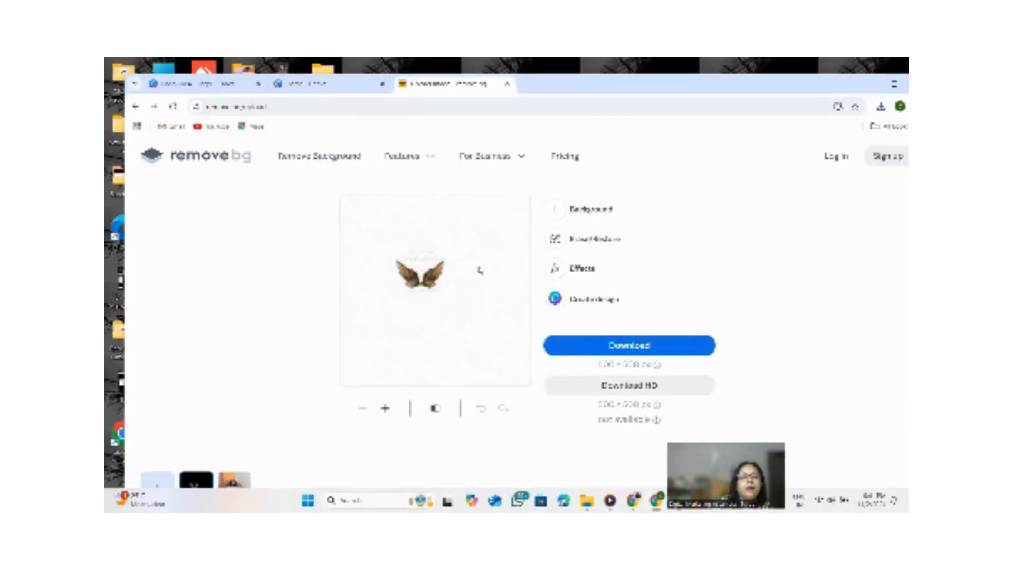
Download the background-removed logo and minimize the browser.
click(632, 347)
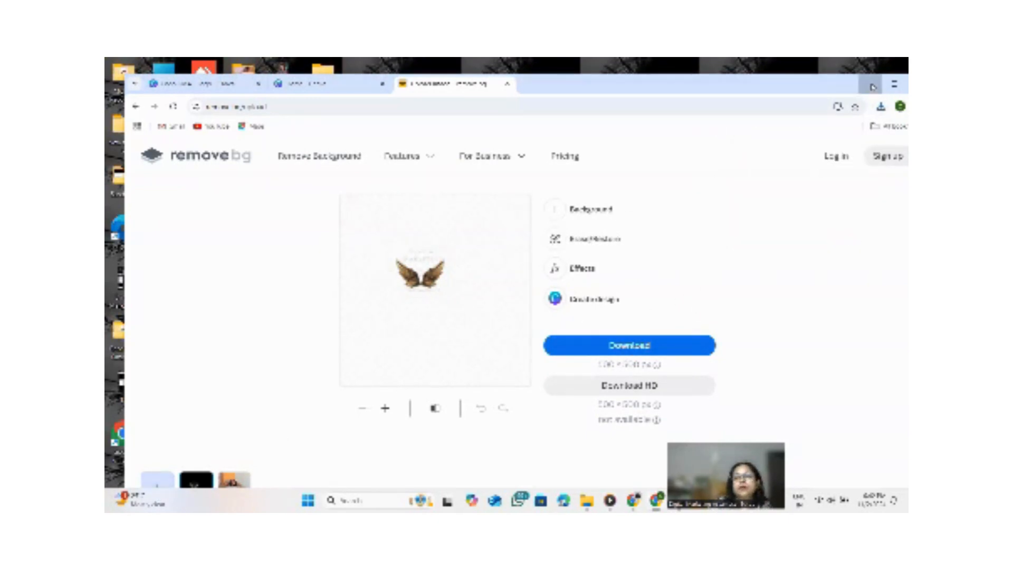
click(874, 88)
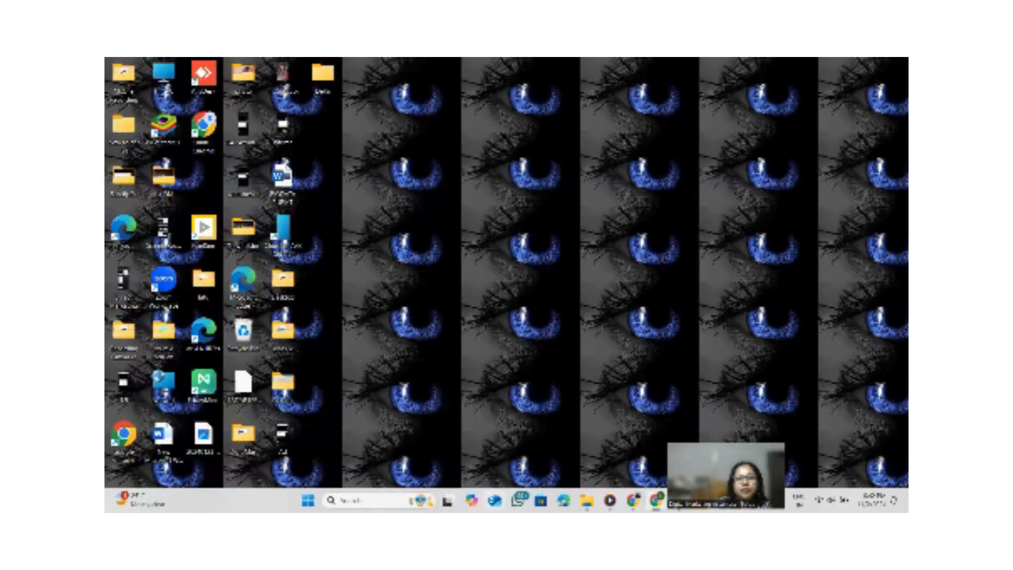
Open WhatsApp and open a personal photo from the self-chat in the image viewer.
click(518, 500)
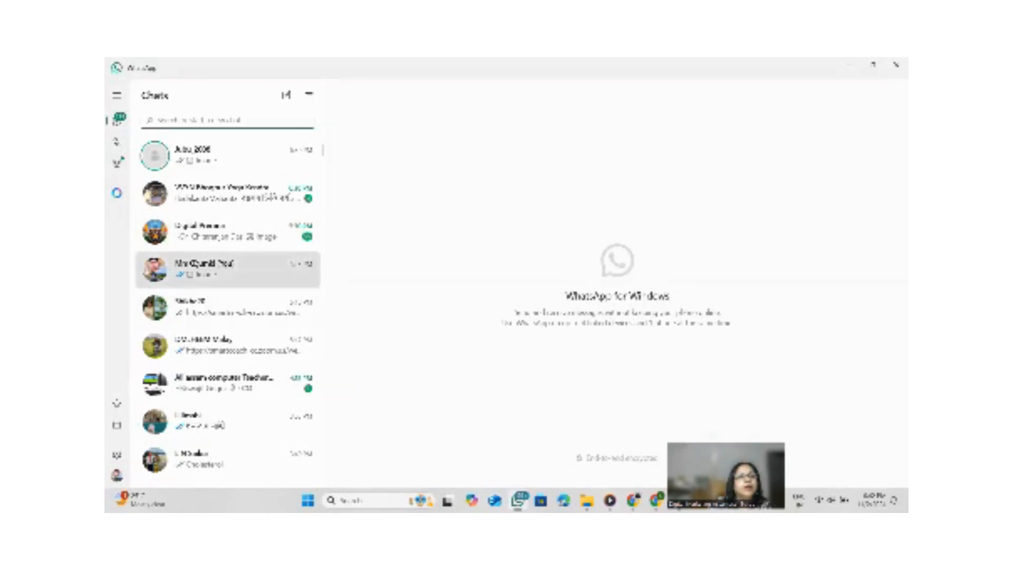
click(195, 266)
scroll(629, 309, up, 3)
scroll(629, 309, up, 5)
scroll(627, 305, up, 1)
scroll(627, 305, down, 5)
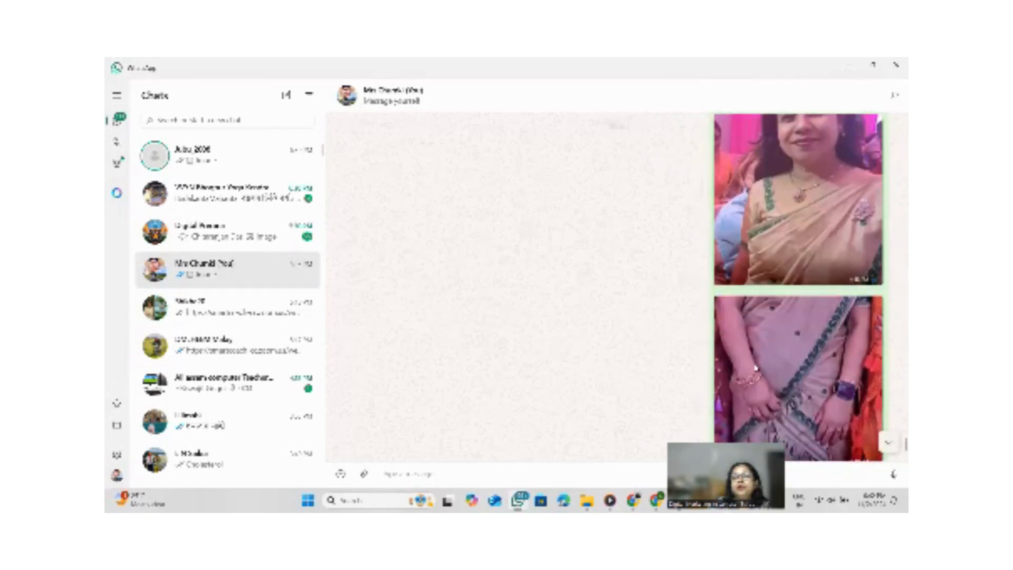
click(798, 358)
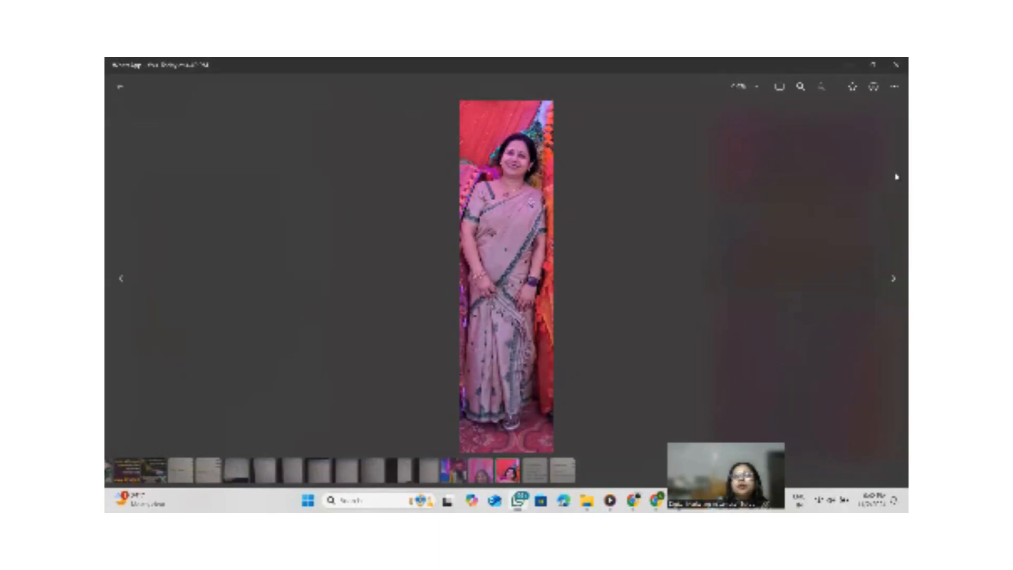
Save the photo to Downloads under the name My photo 9.
click(892, 89)
click(815, 90)
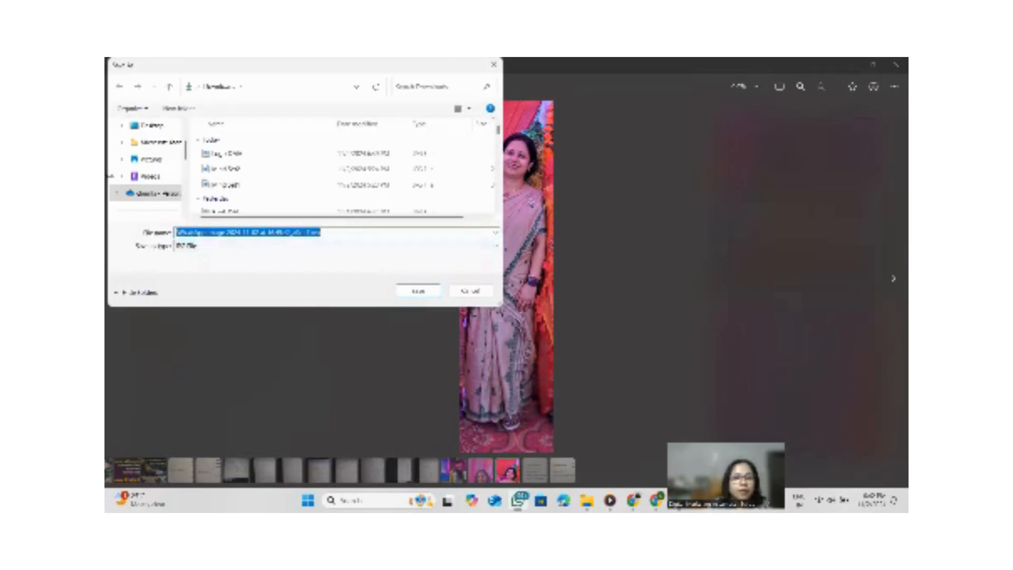
text(My)
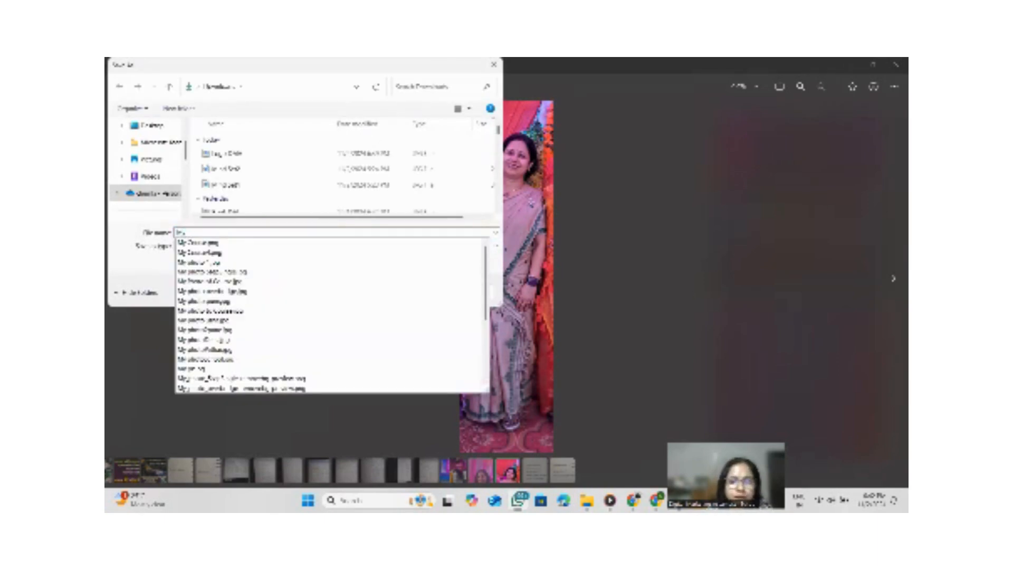
text( p)
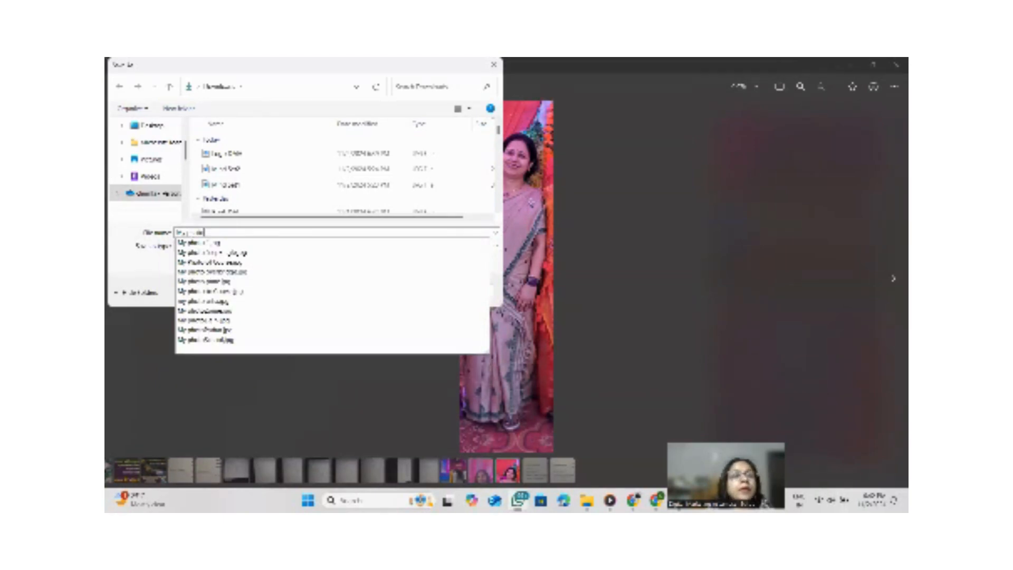
text(hoto )
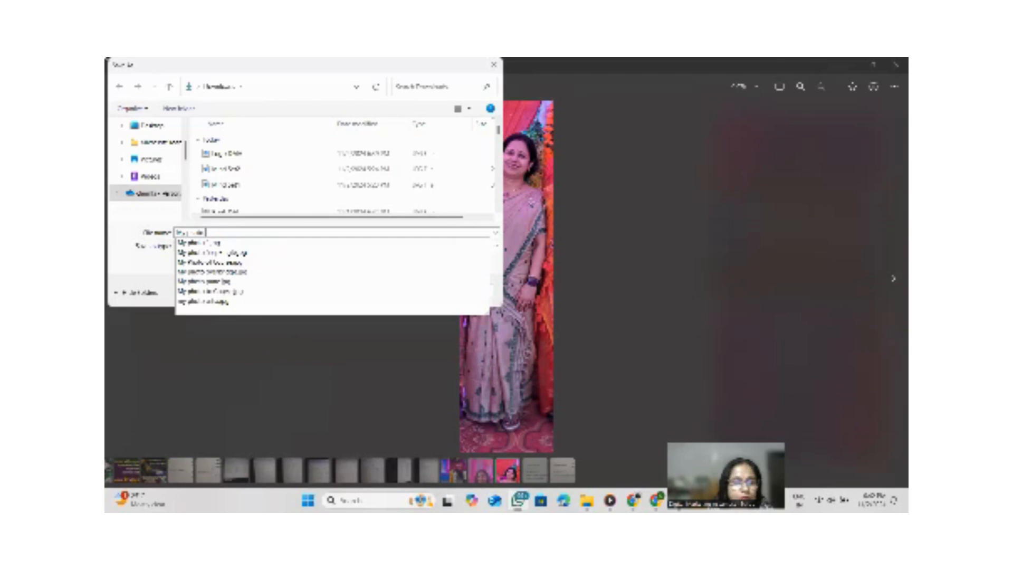
text(9.jpg)
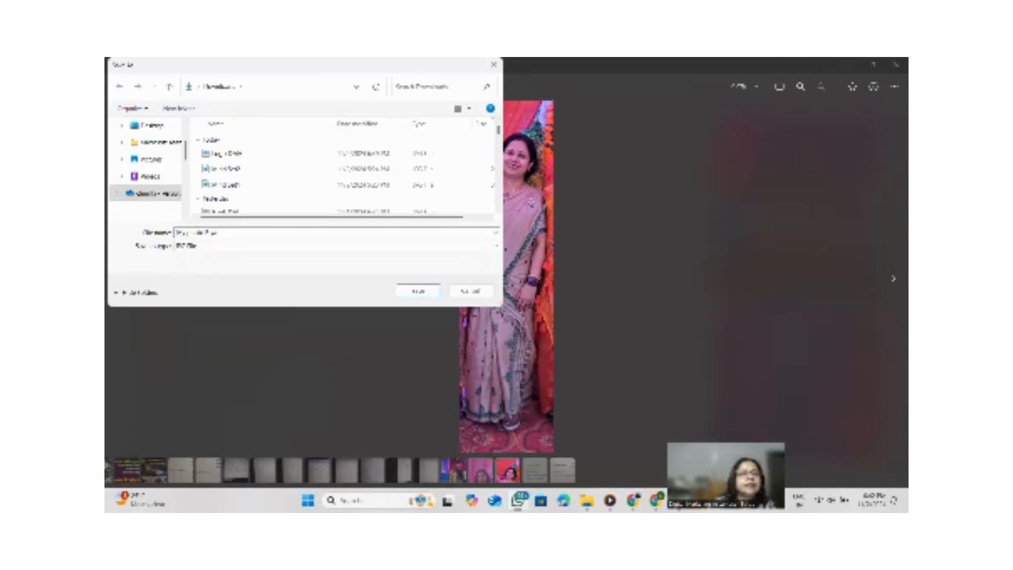
click(414, 290)
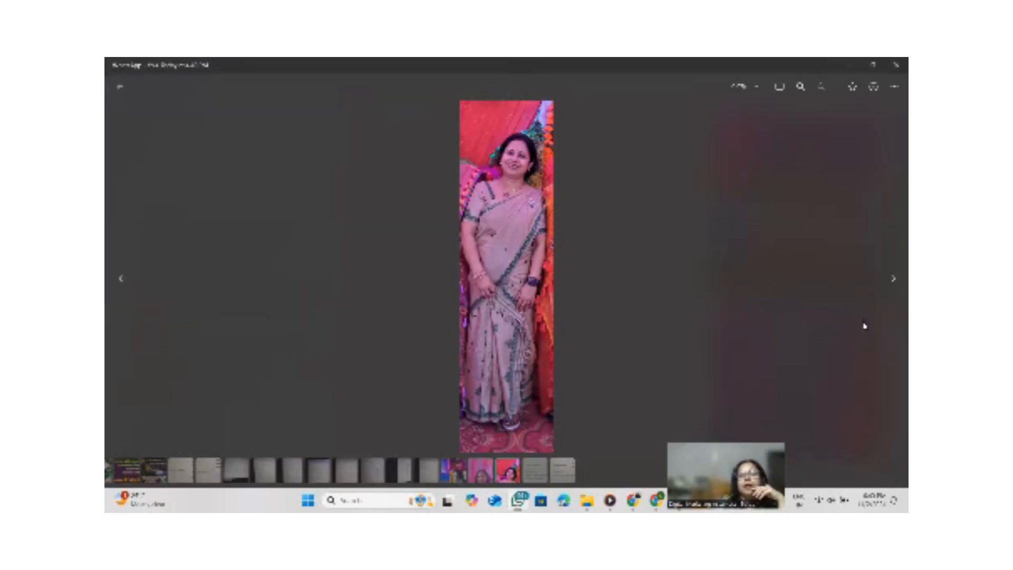
Close the viewer and WhatsApp, then upload My photo 9 to remove.bg to remove its background.
click(895, 66)
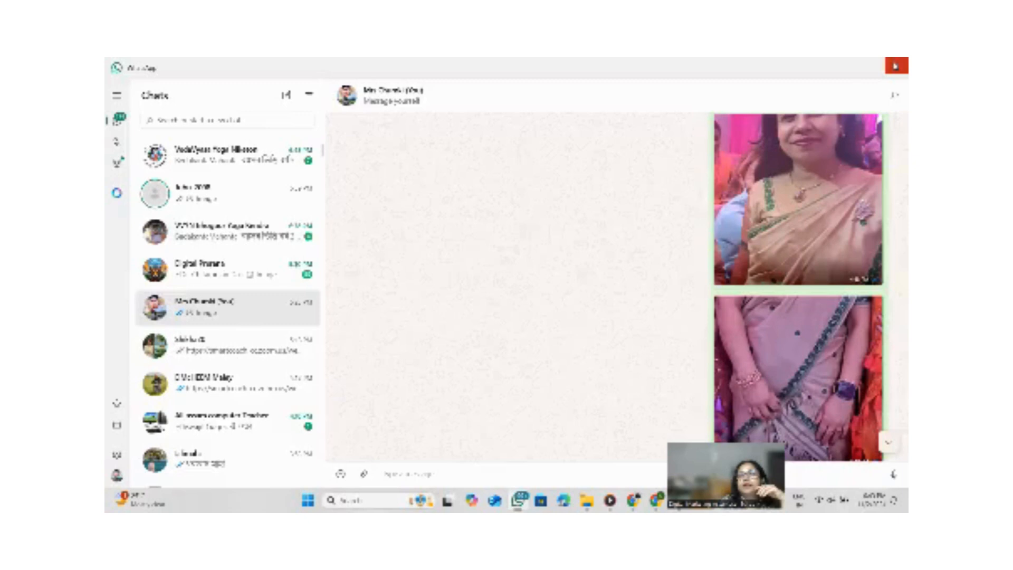
click(895, 66)
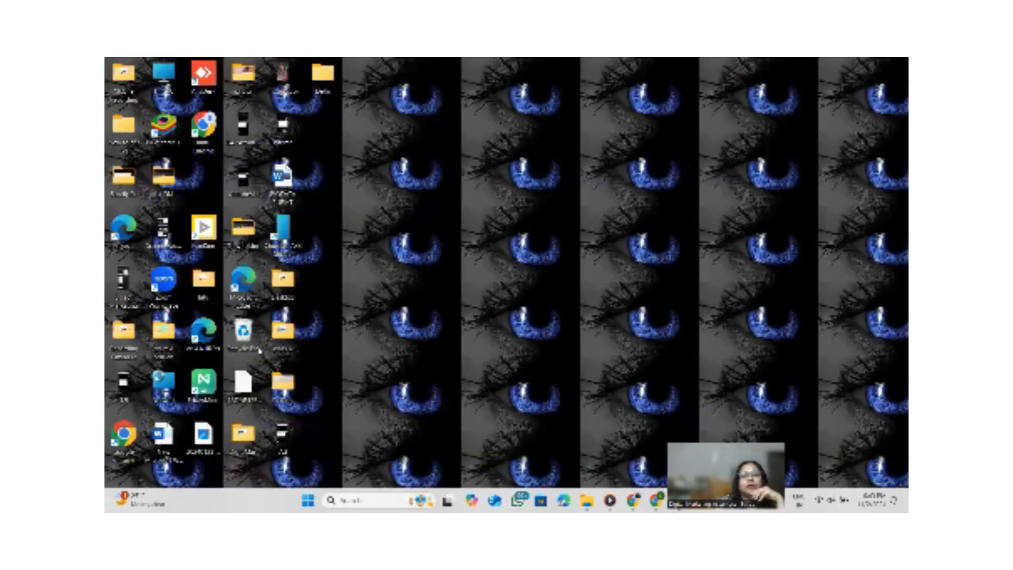
click(655, 500)
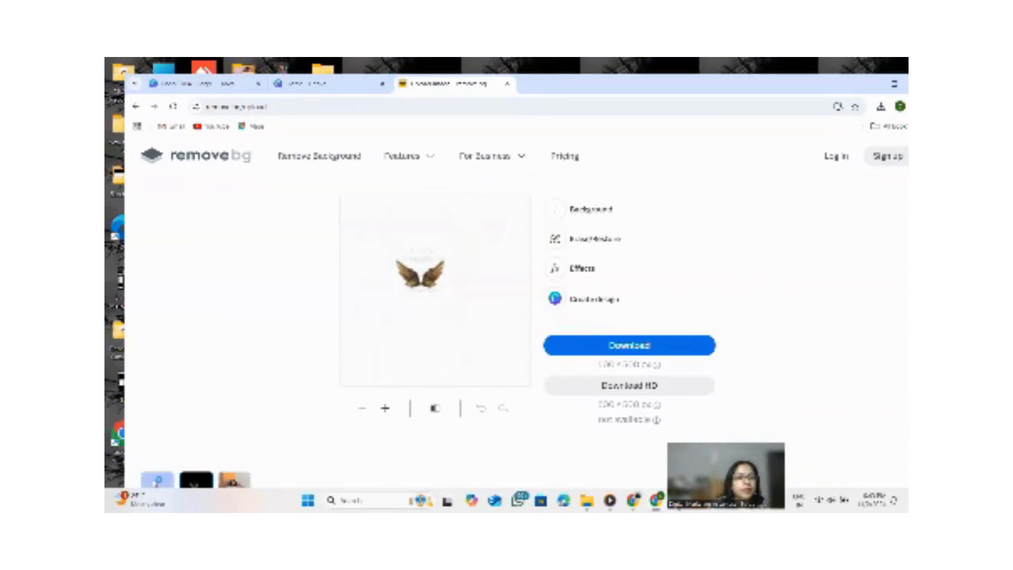
click(157, 480)
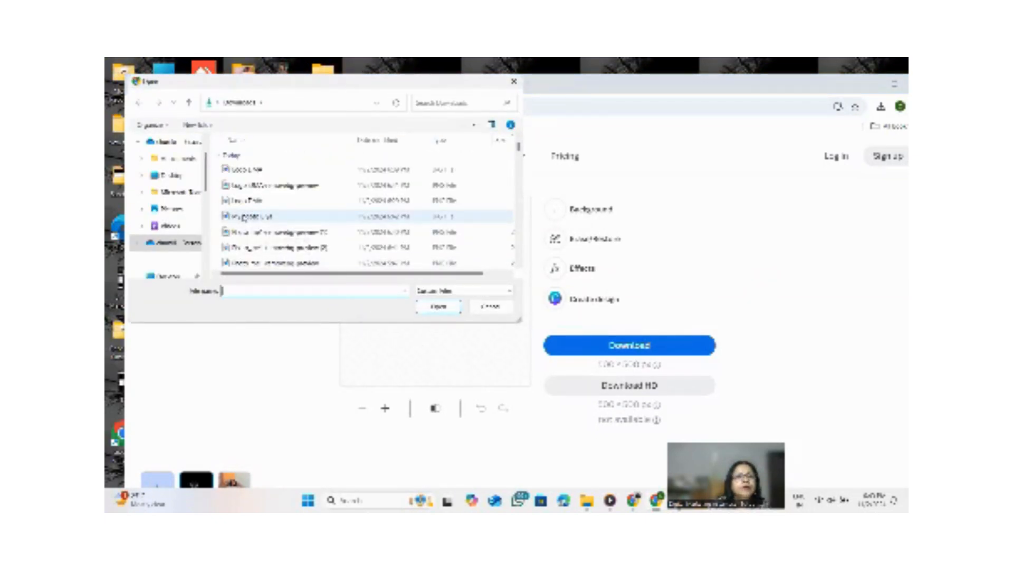
click(241, 218)
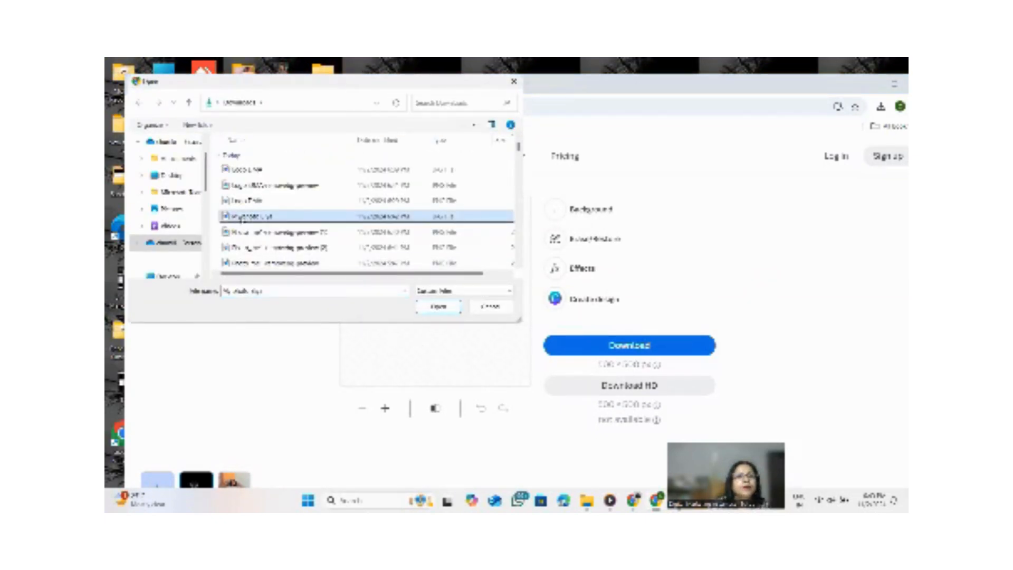
click(436, 307)
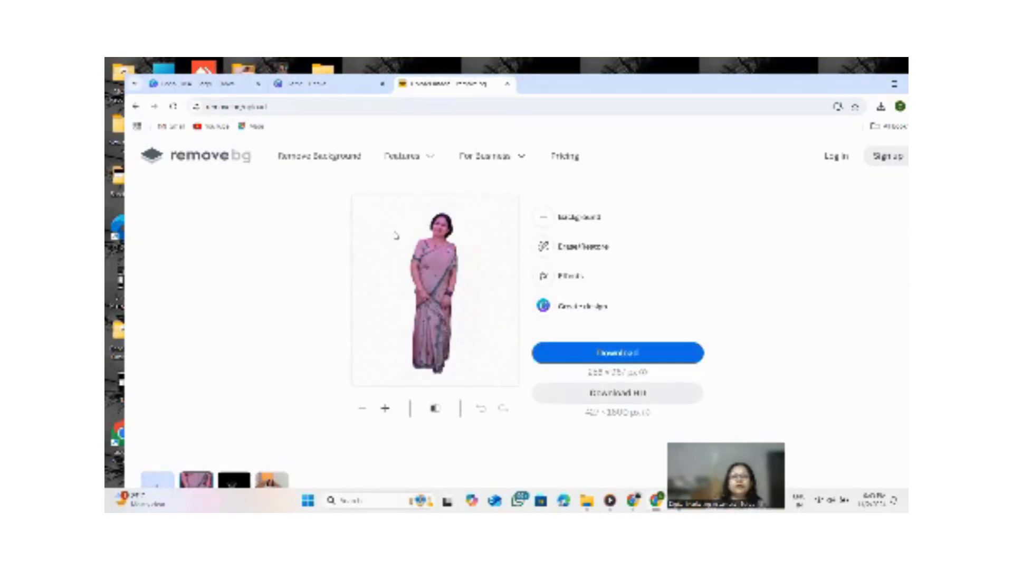
Download the background-removed photo and return to the Canva design tab.
click(630, 359)
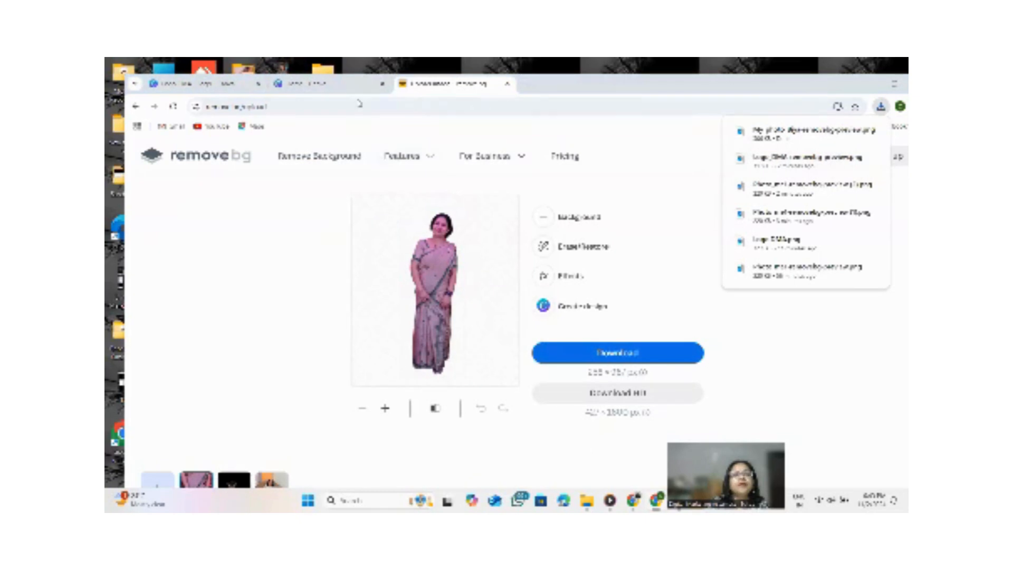
click(221, 84)
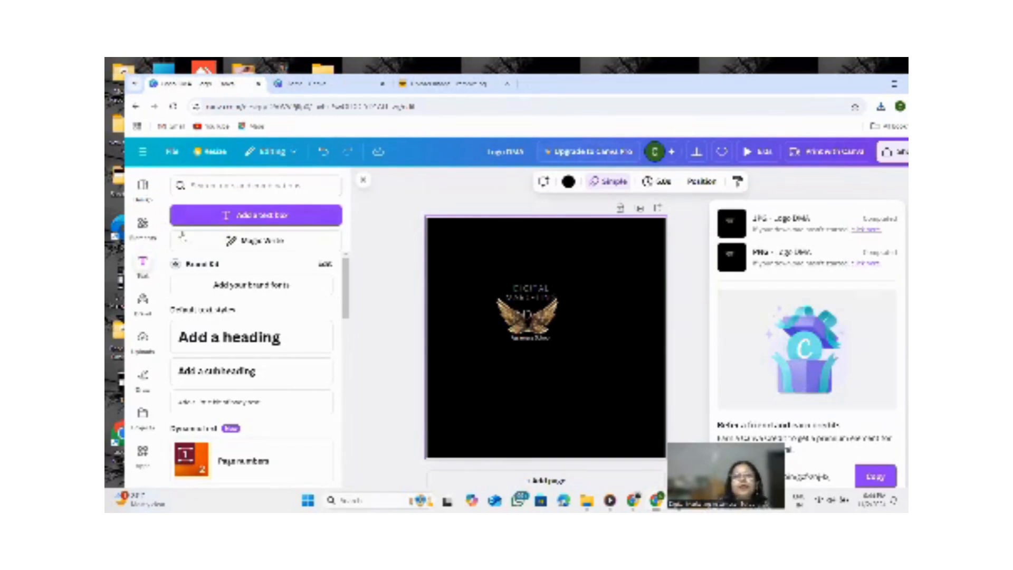
Start a new design from the Business Project presentation template.
click(135, 107)
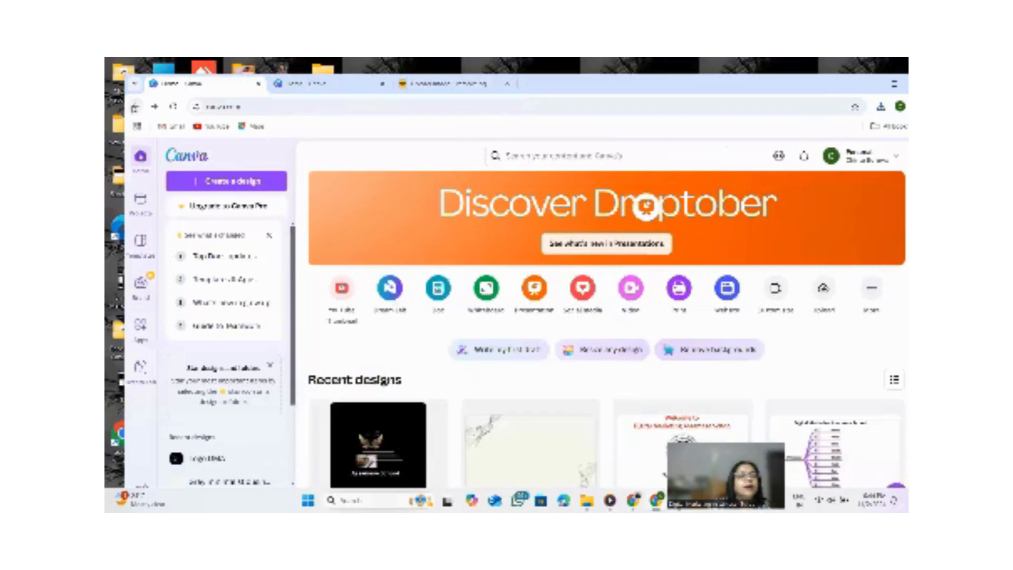
click(230, 182)
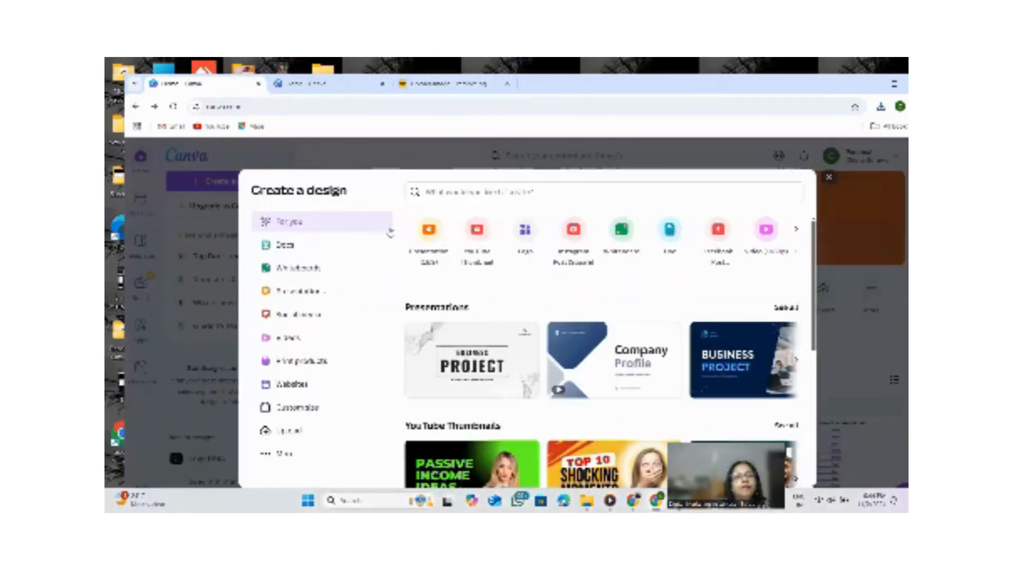
click(304, 293)
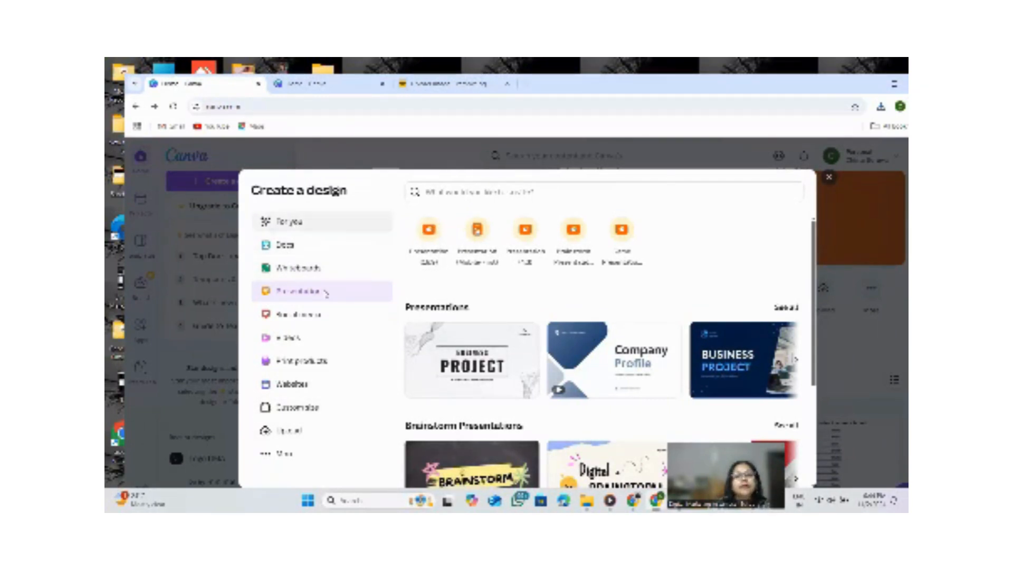
scroll(422, 327, down, 3)
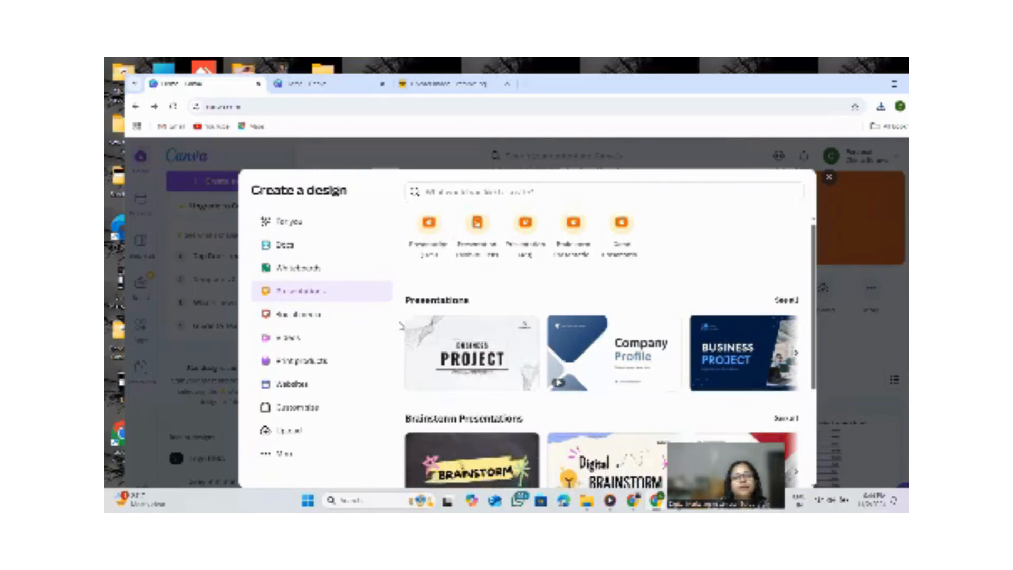
scroll(423, 325, up, 3)
click(456, 358)
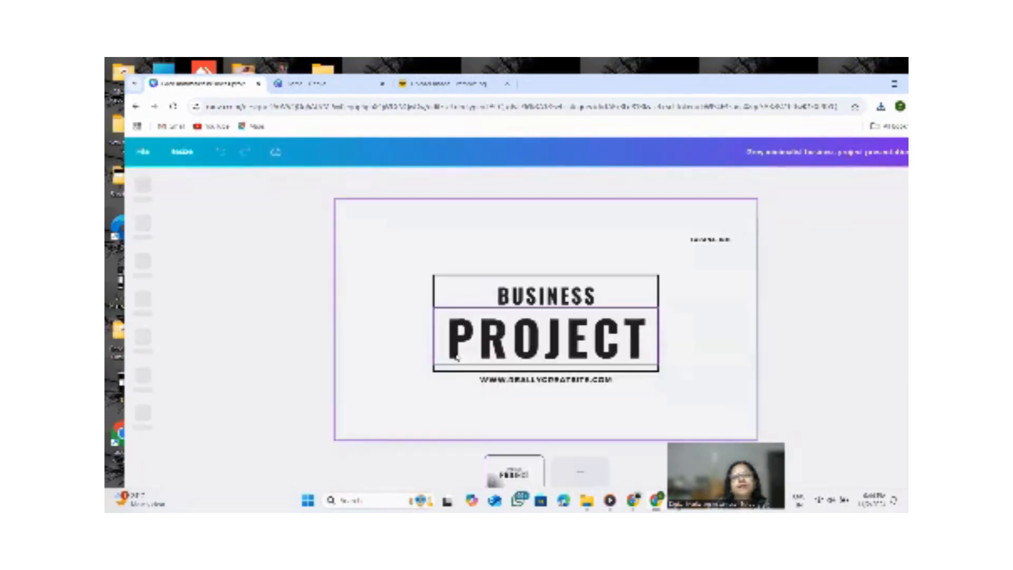
Delete the template's BUSINESS and PROJECT headings, website line and corner logo, leaving the empty rectangle frame.
click(567, 301)
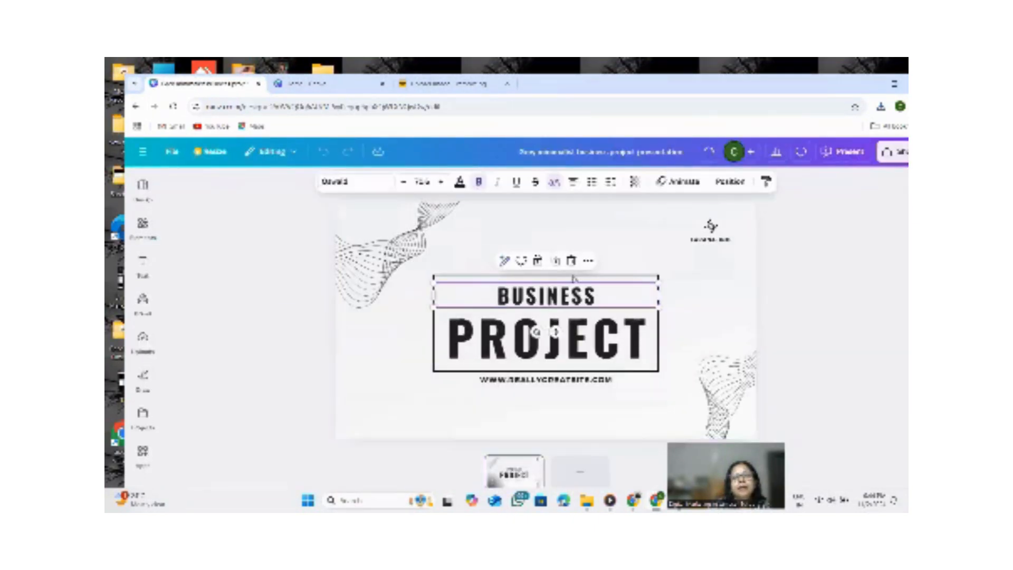
key(Delete)
click(540, 343)
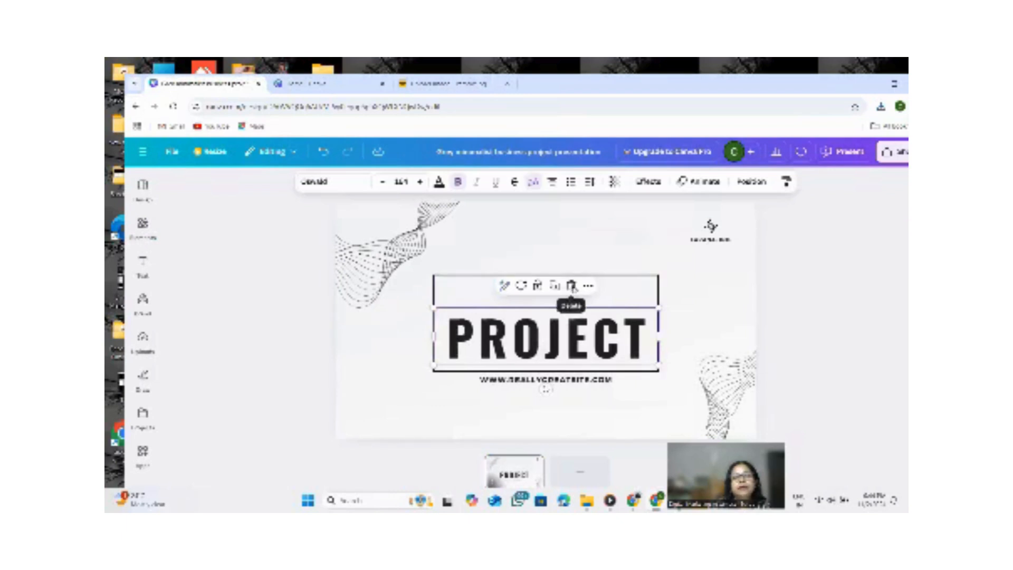
key(Delete)
click(530, 385)
click(570, 352)
click(711, 235)
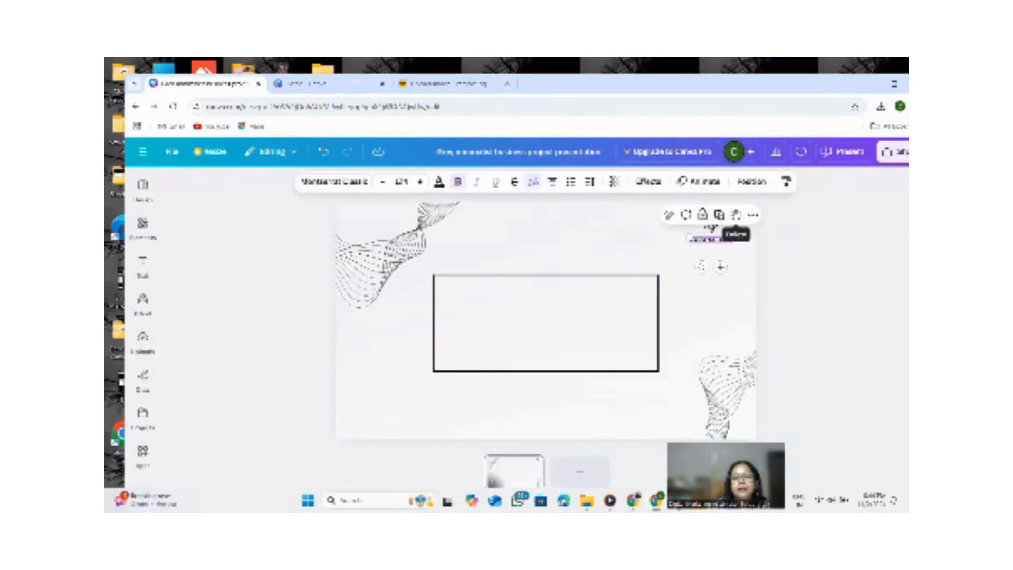
click(736, 214)
click(710, 225)
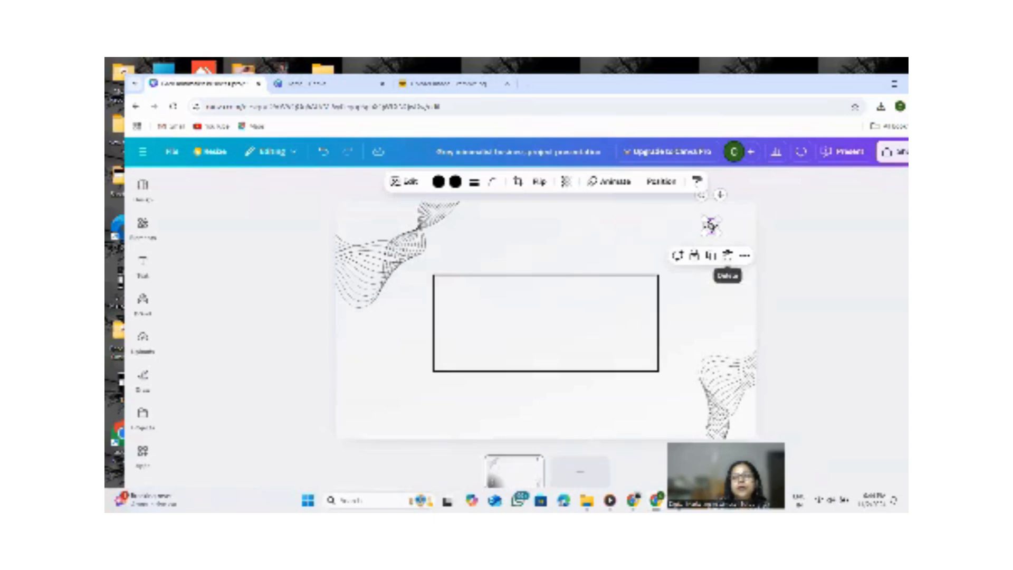
click(727, 255)
Move the empty rectangle frame toward the slide's upper-left area and widen it.
drag(521, 323, 456, 255)
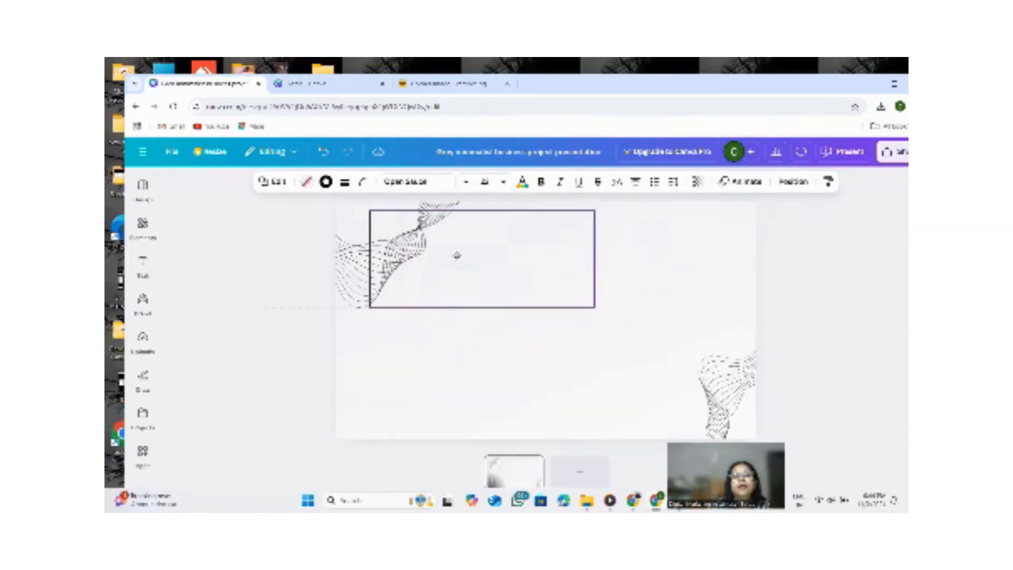
drag(592, 258, 649, 258)
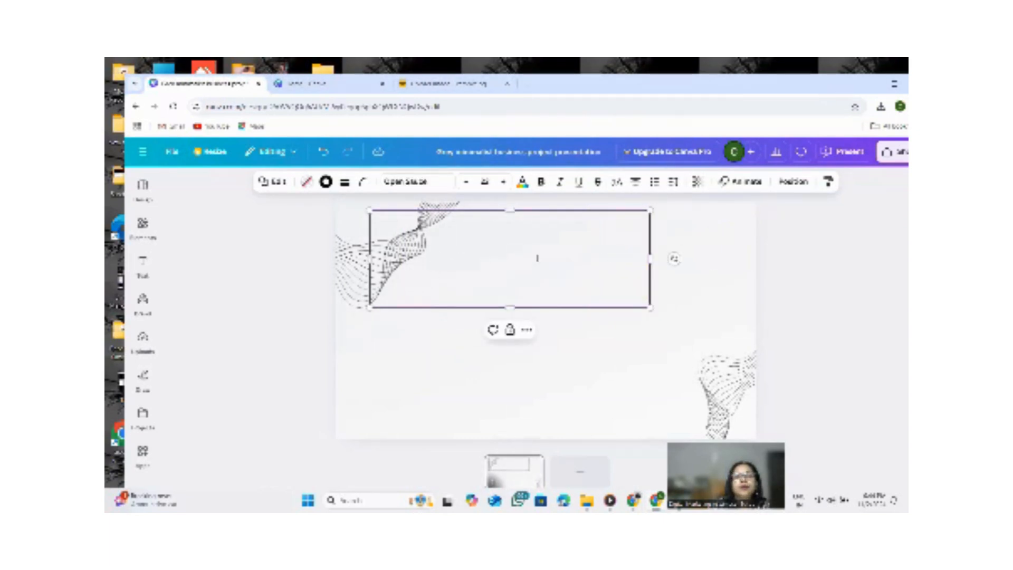
drag(536, 257, 557, 278)
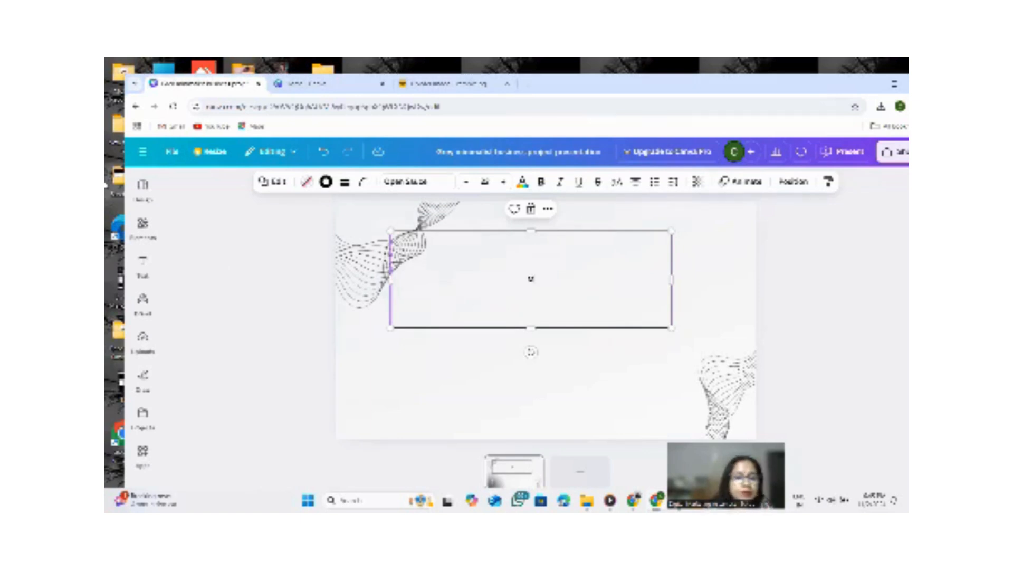
Type a caption beginning 'Digital Marketing in my' inside the rectangle frame.
text(My)
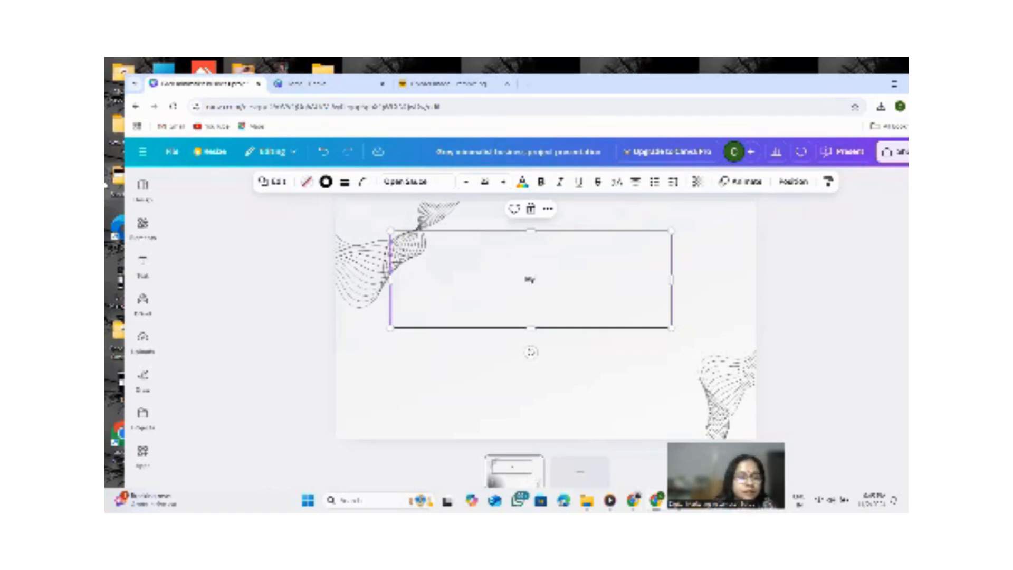
text( T)
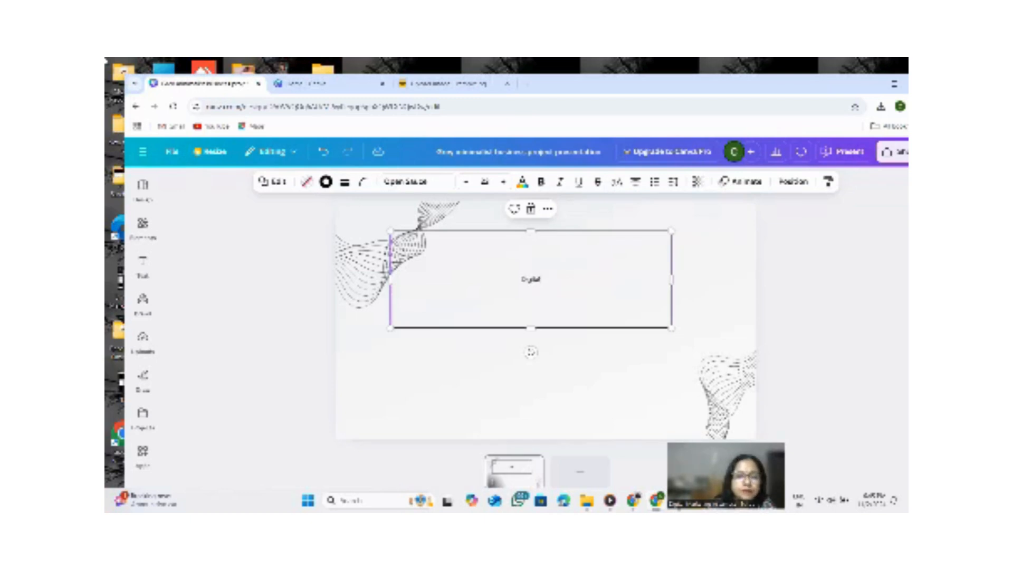
text(Mar)
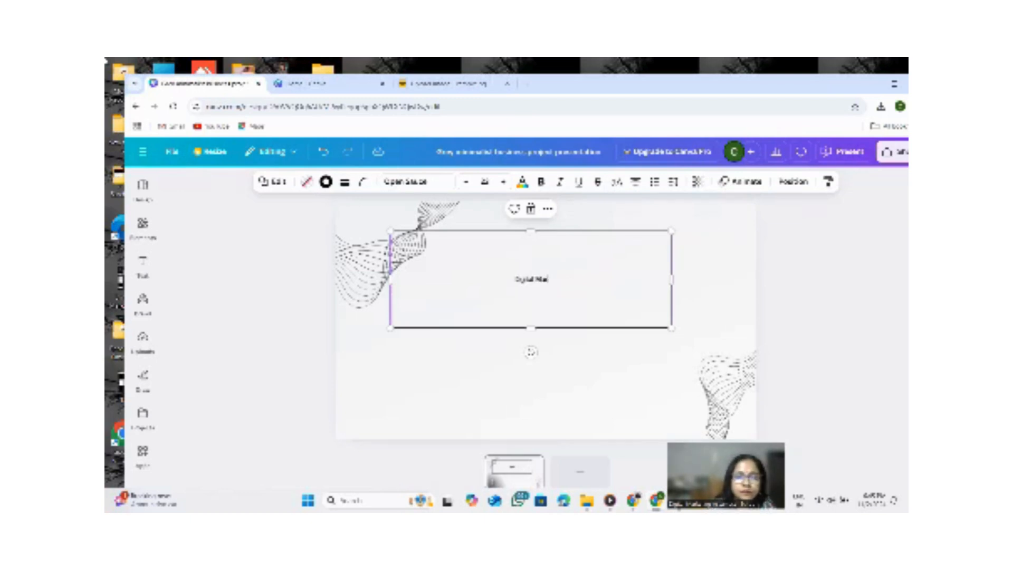
text(keting)
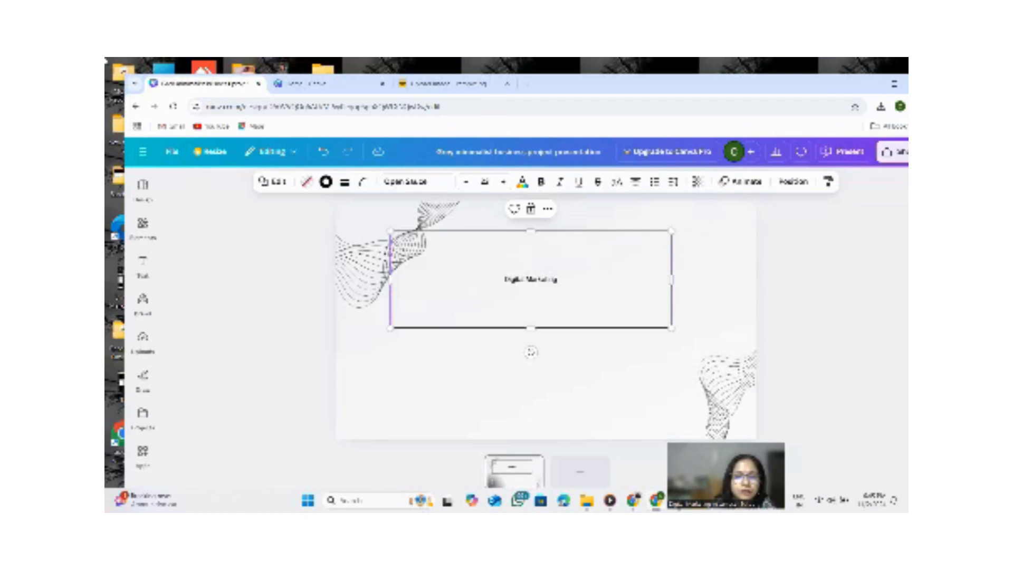
text( in my)
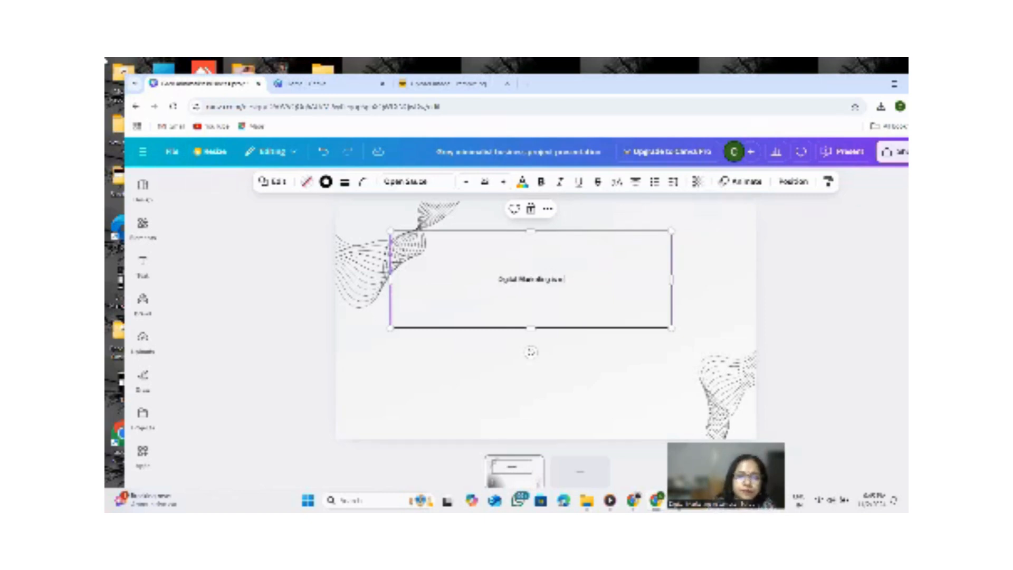
text( fa)
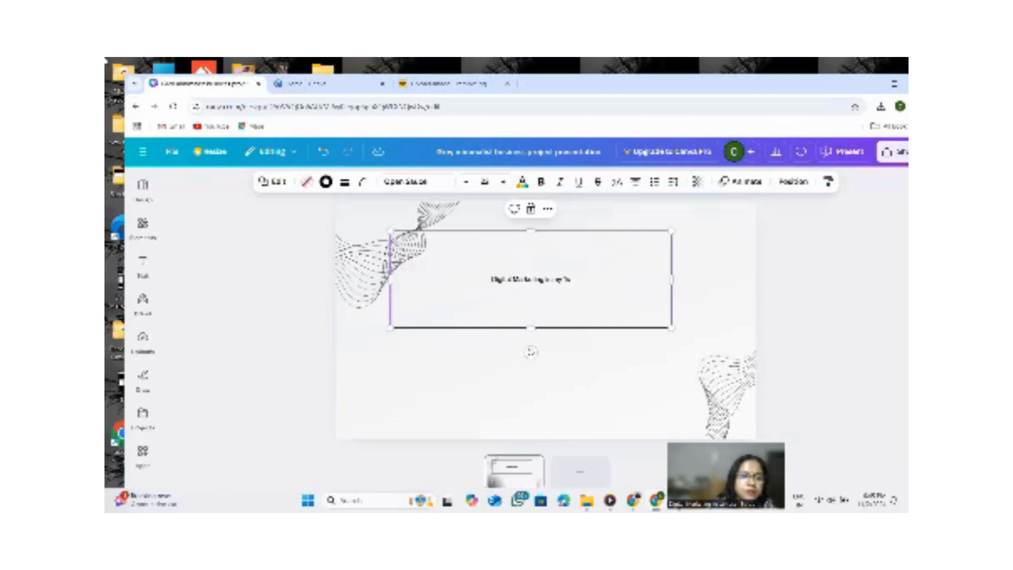
text(ll ti)
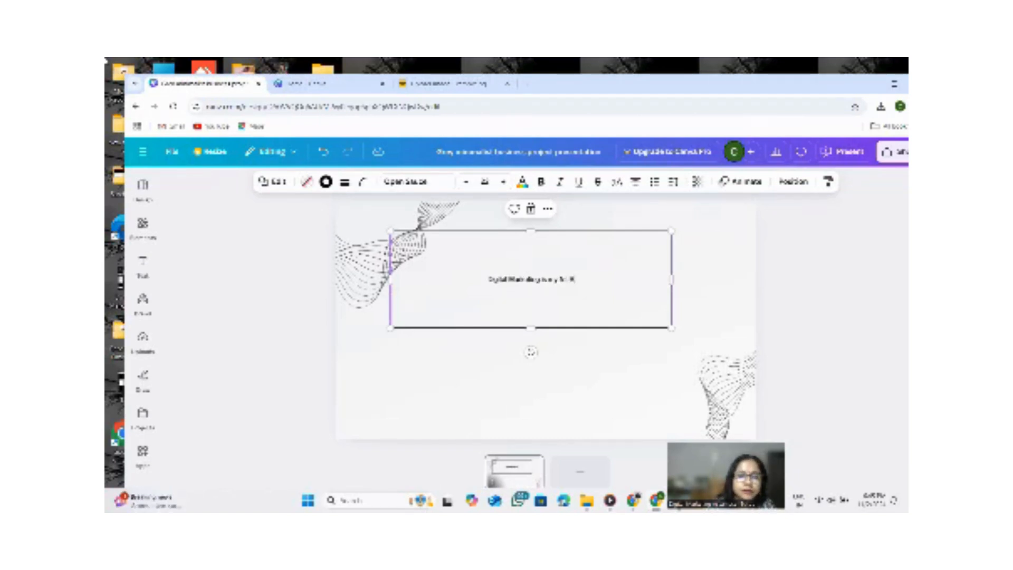
key(BackSpace)
key(BackSpace)
text(Sessio)
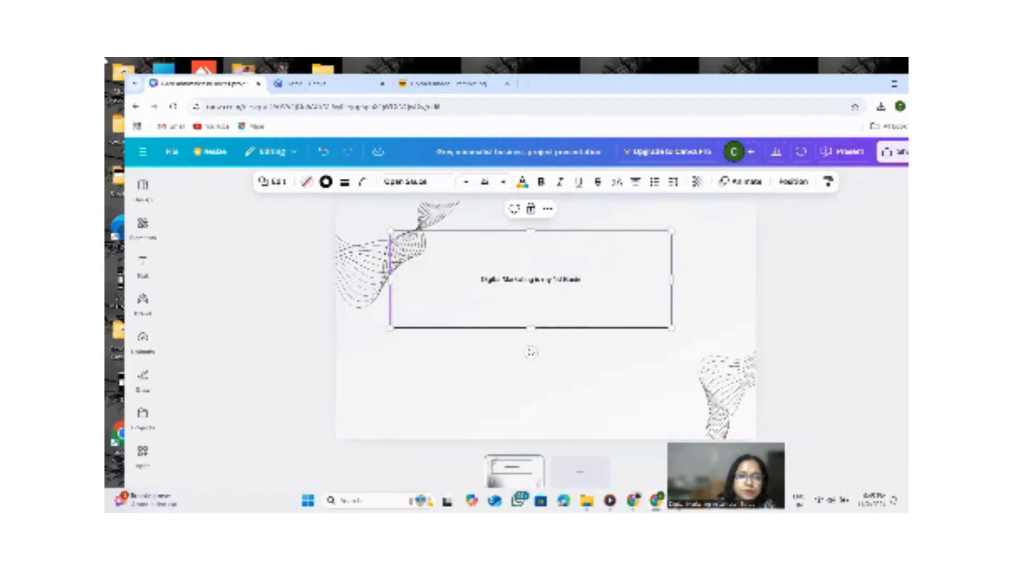
text(nss)
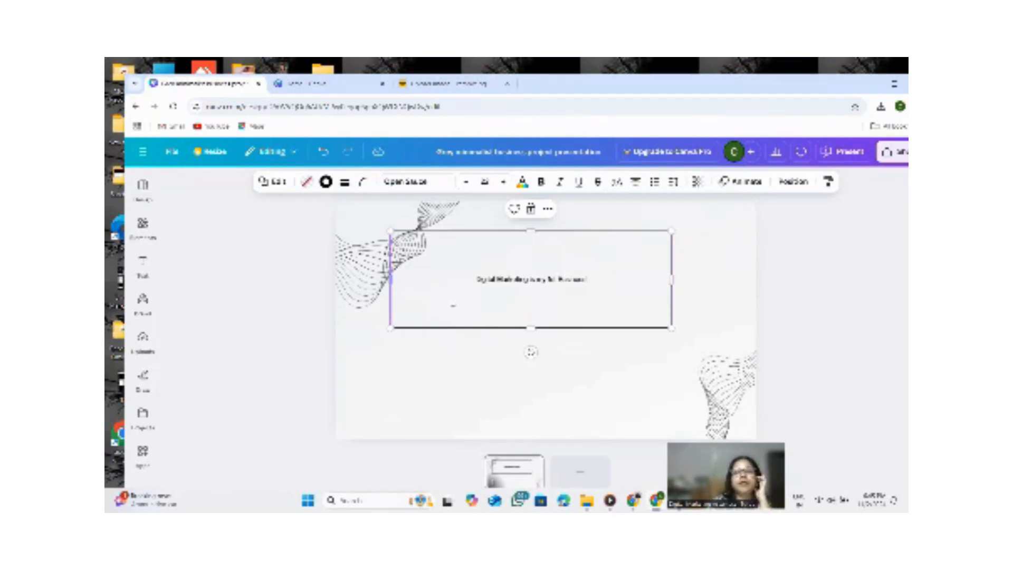
Shrink the captioned frame and move it near the top of the slide.
drag(671, 280, 517, 280)
drag(508, 323, 528, 255)
click(536, 260)
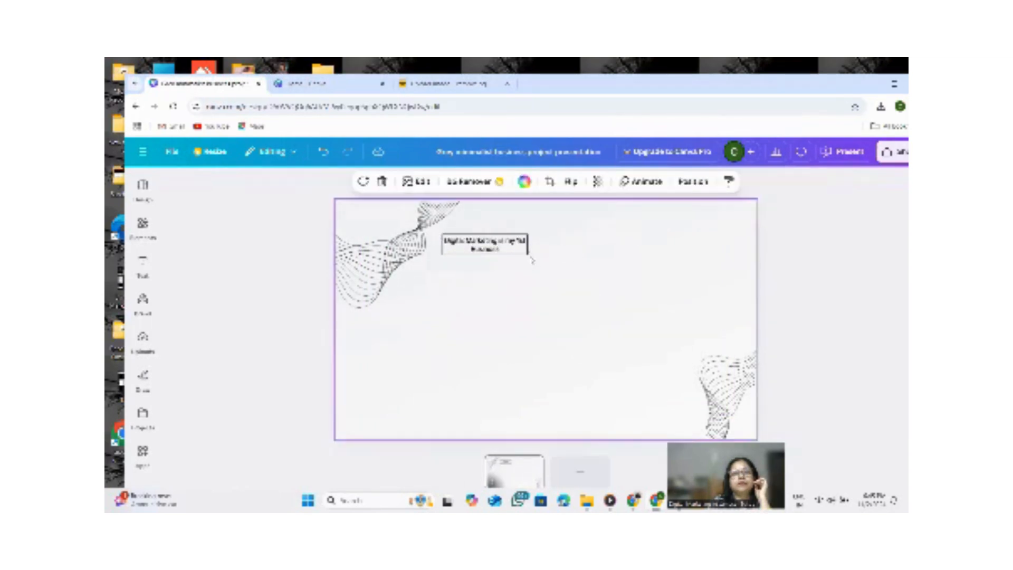
click(522, 253)
mouse_move(525, 253)
mouse_down()
mouse_move(563, 285)
mouse_move(522, 258)
mouse_up()
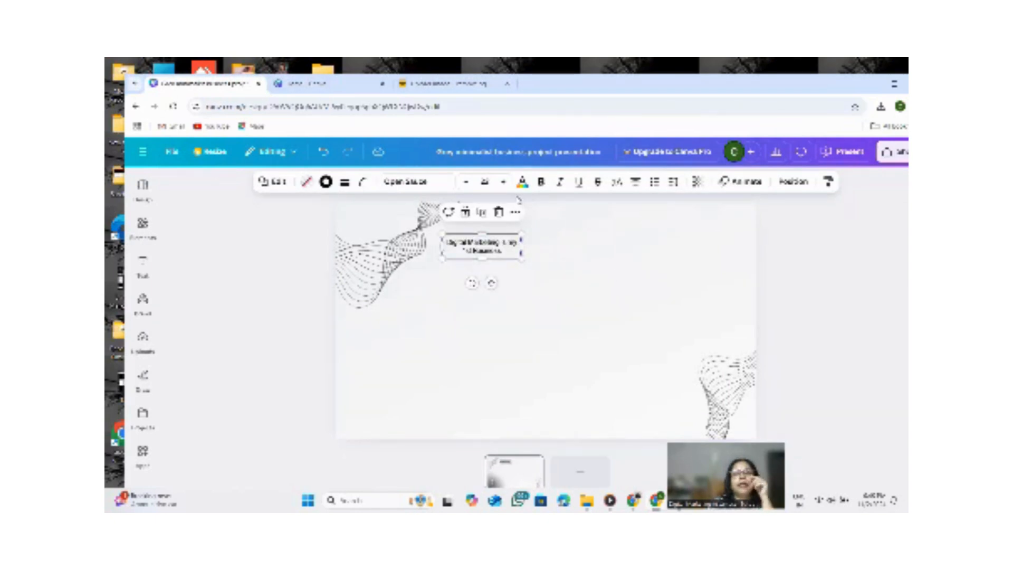
Change the caption's text color to red.
click(522, 181)
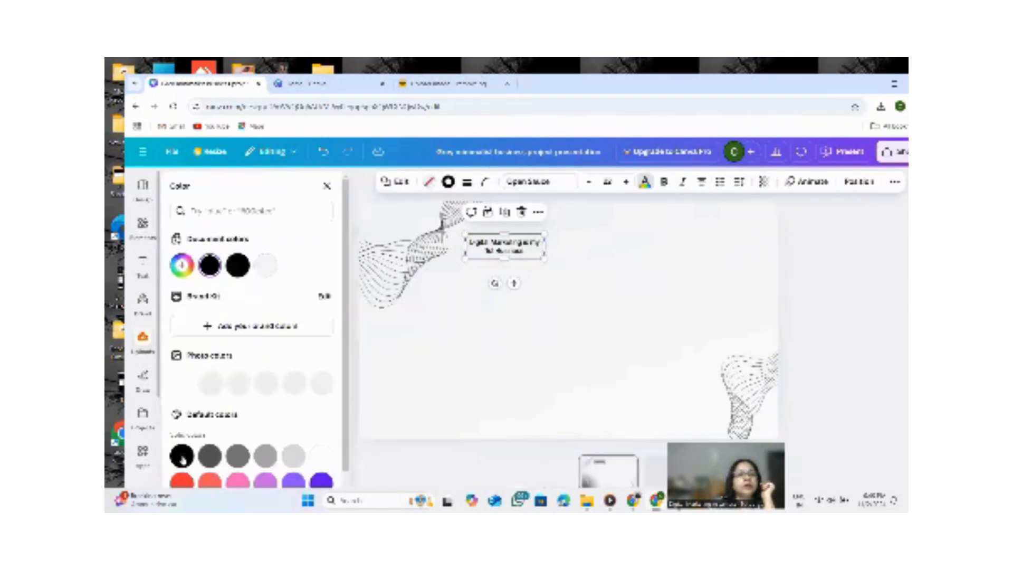
click(180, 481)
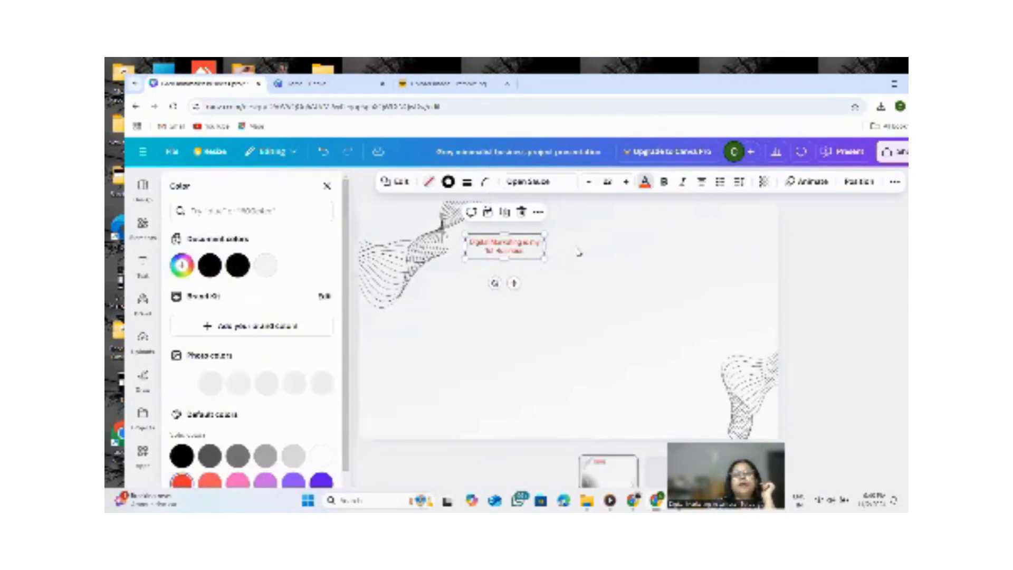
Apply the Pan animation to the caption and to the page.
click(807, 182)
click(270, 377)
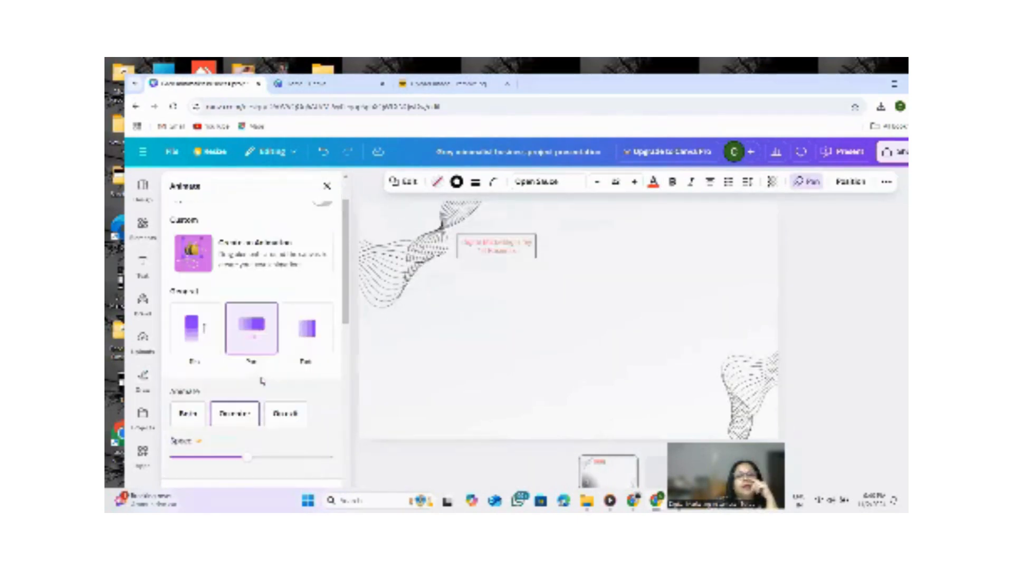
click(551, 318)
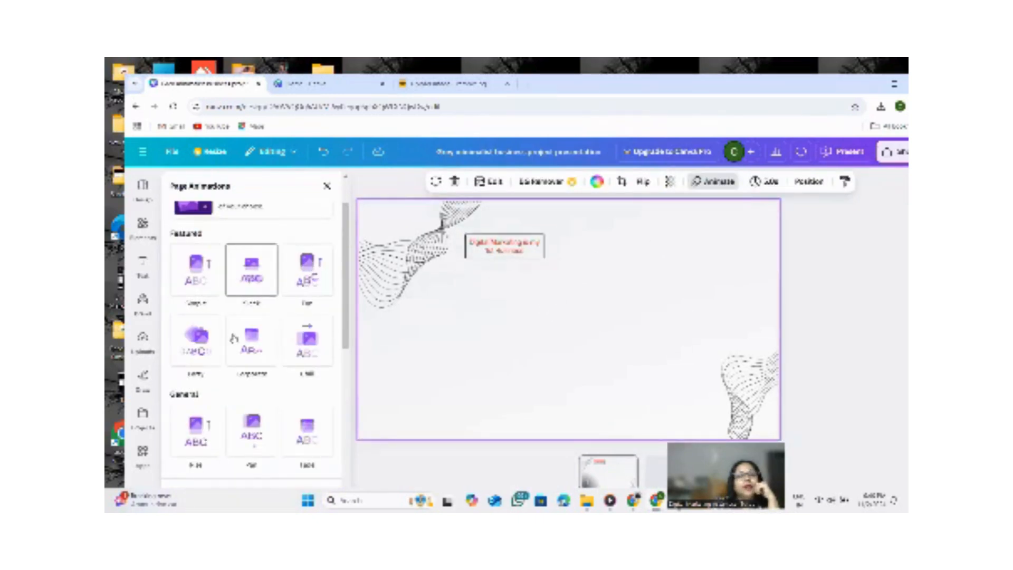
scroll(251, 433, down, 1)
click(251, 433)
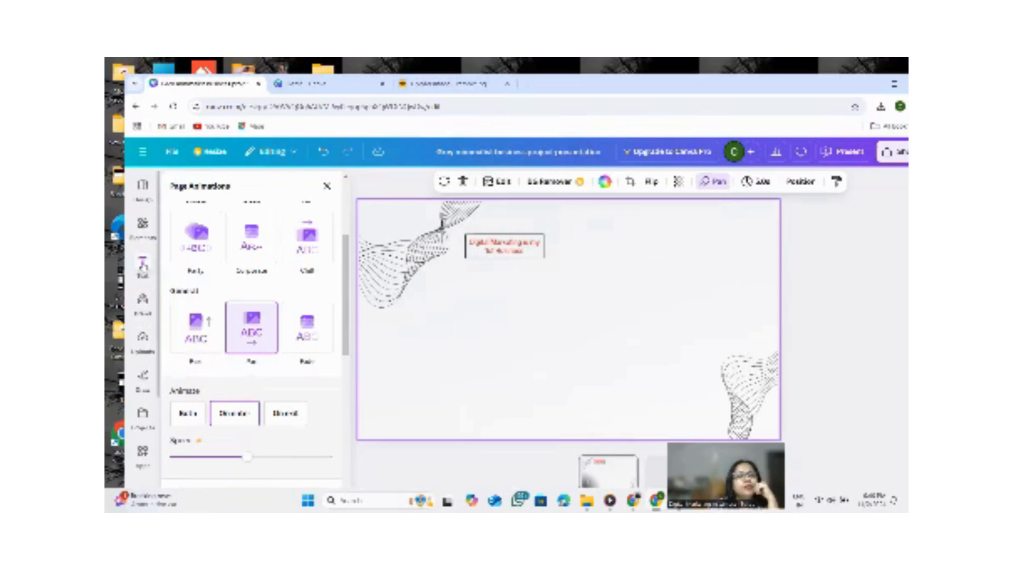
Add a heading reading Digital Marketing Assamese School.
click(142, 264)
click(227, 343)
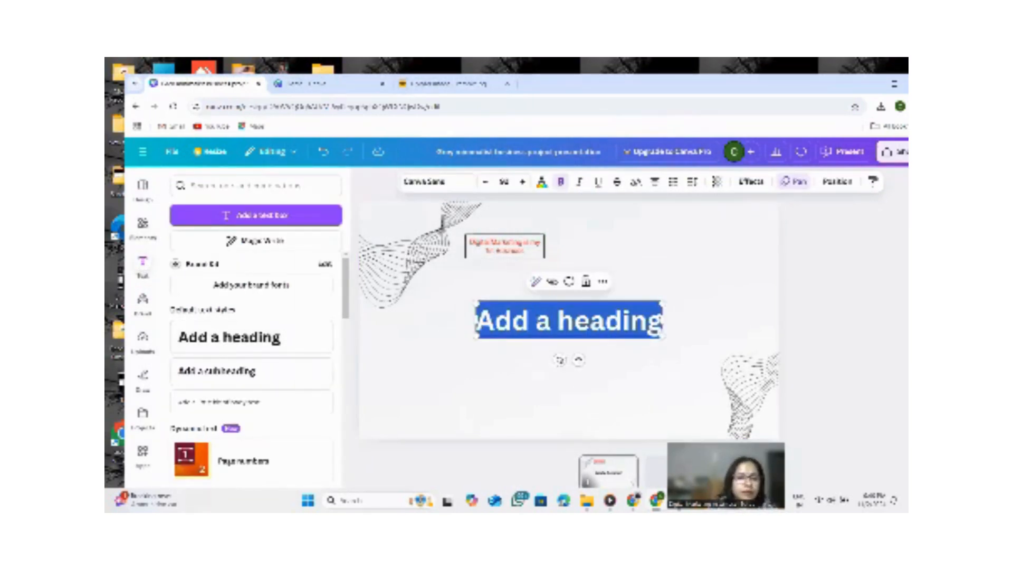
text(Digital Marketing A)
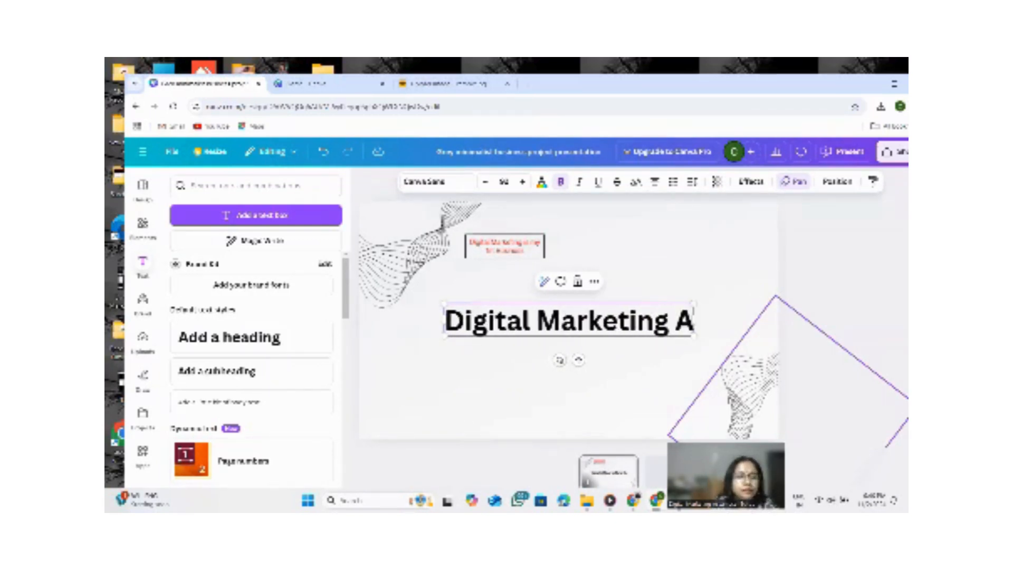
text(ssamese)
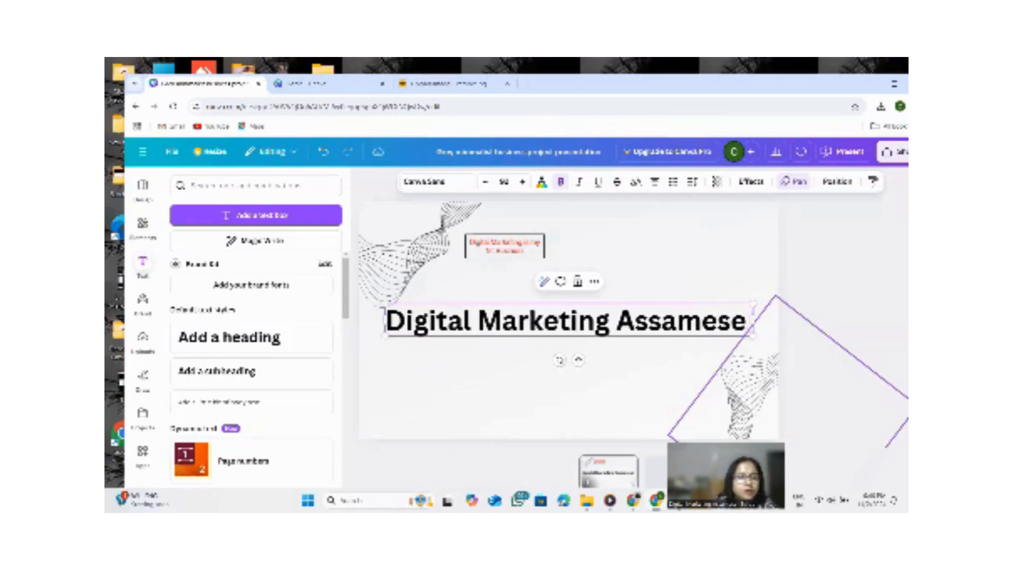
text( School)
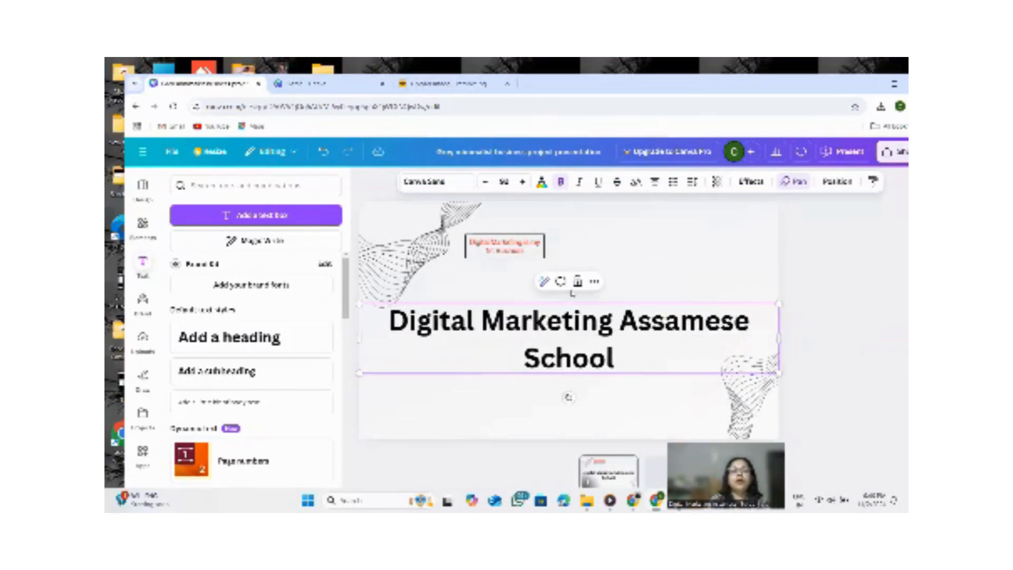
Shrink the heading and place it just below the red caption near the top of the slide.
drag(358, 303, 605, 344)
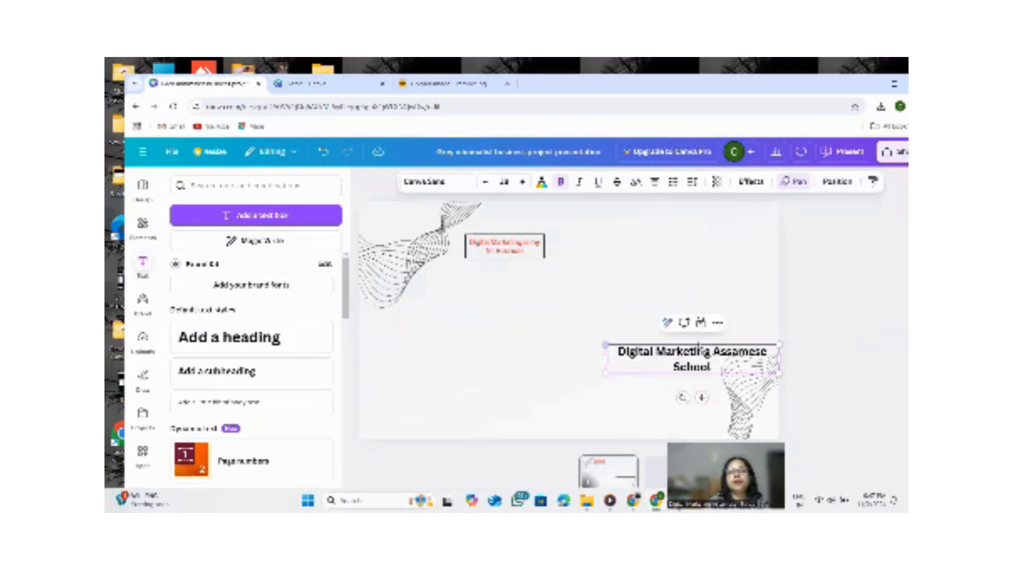
drag(685, 352, 561, 239)
click(545, 225)
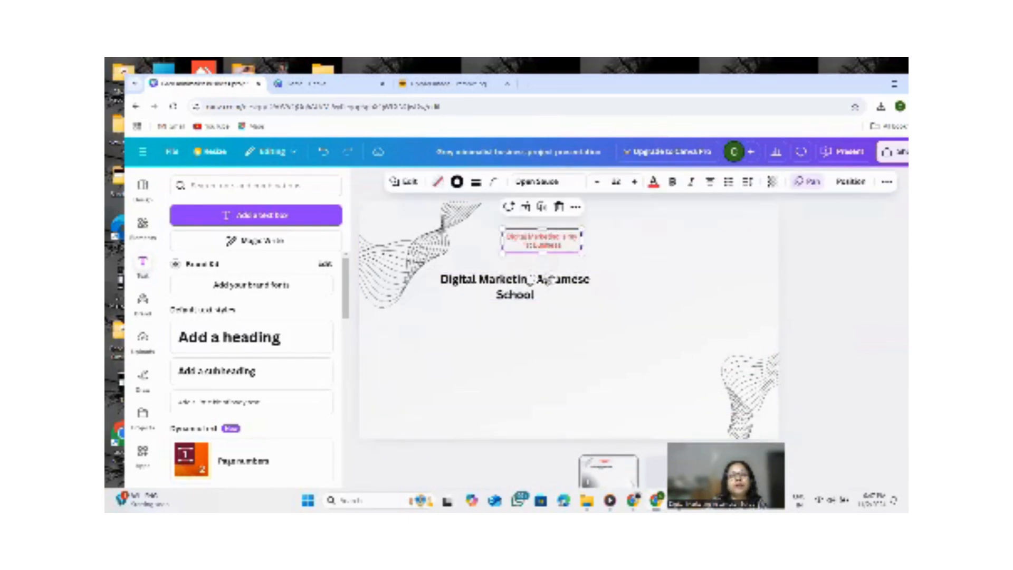
drag(567, 284, 601, 279)
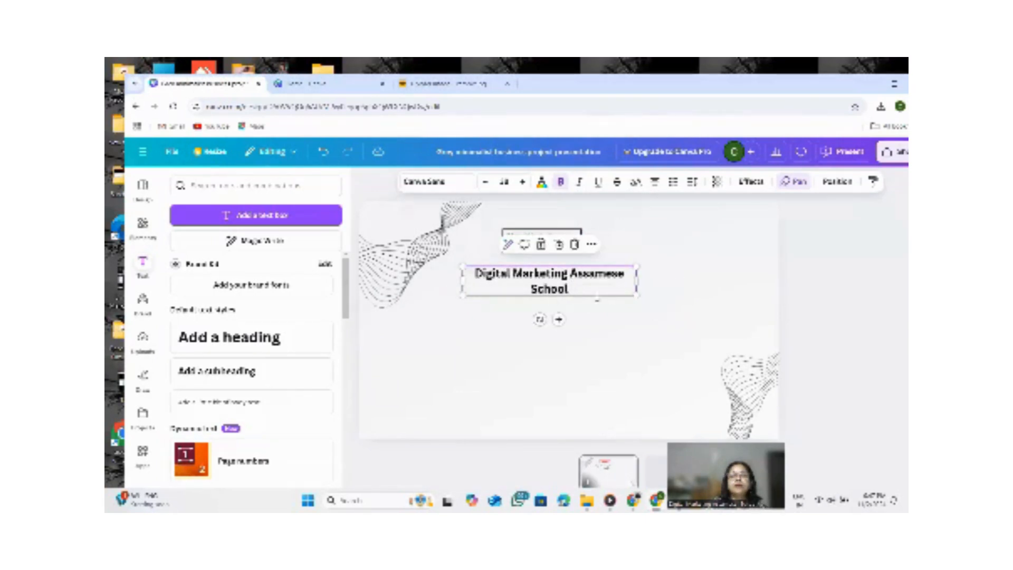
Format the heading with purple text, italic and underline.
click(542, 182)
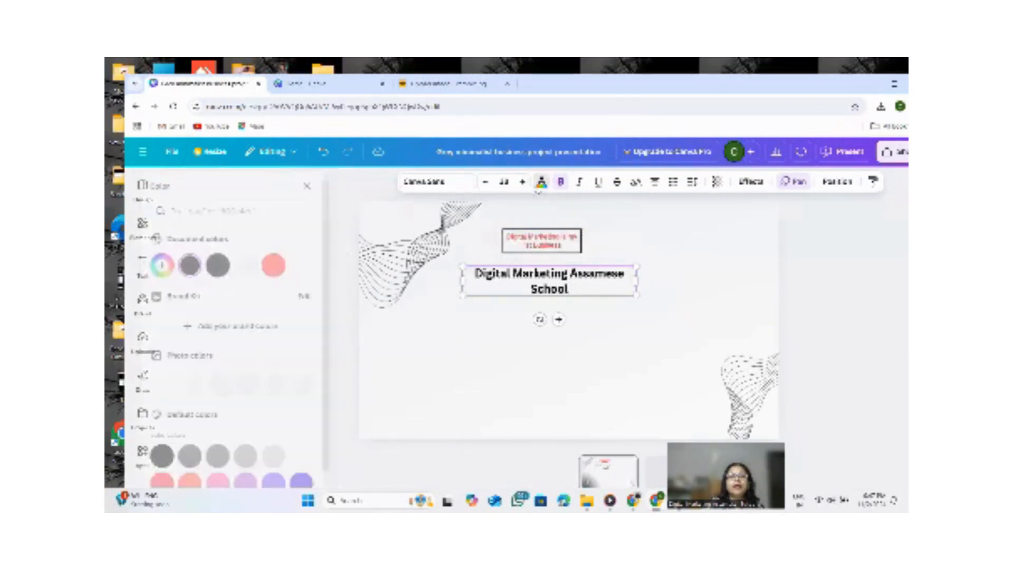
click(319, 481)
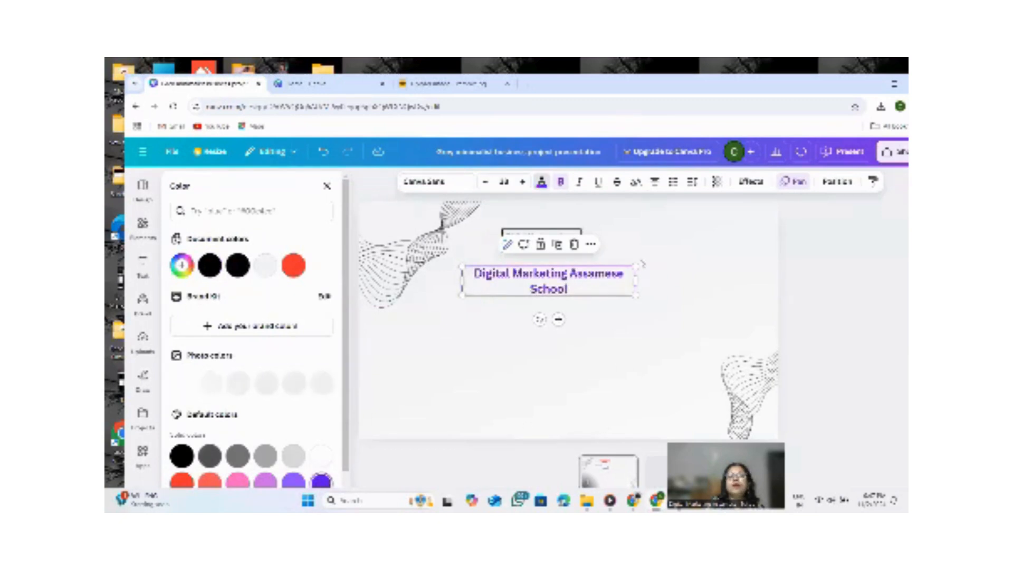
click(579, 181)
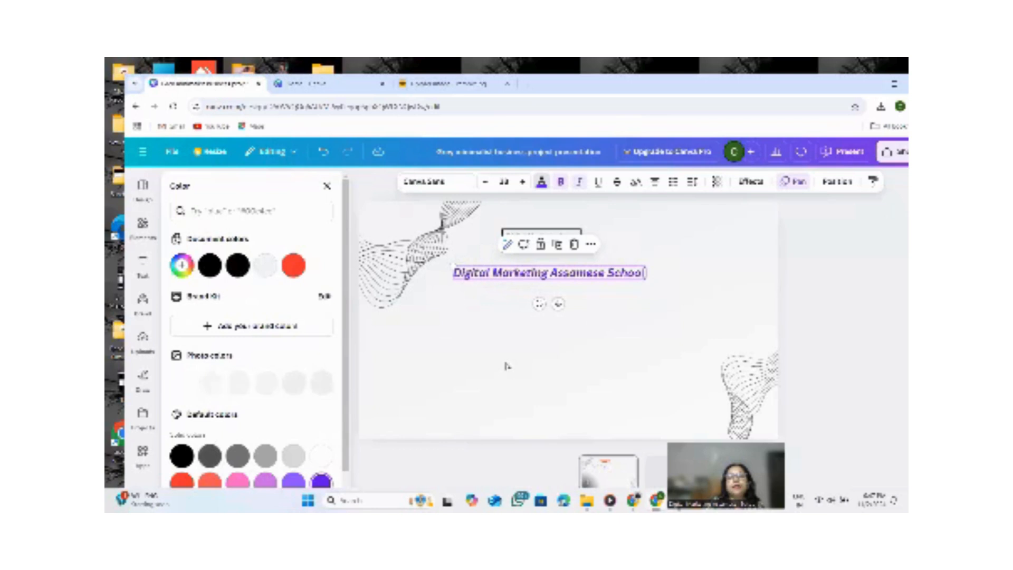
click(597, 182)
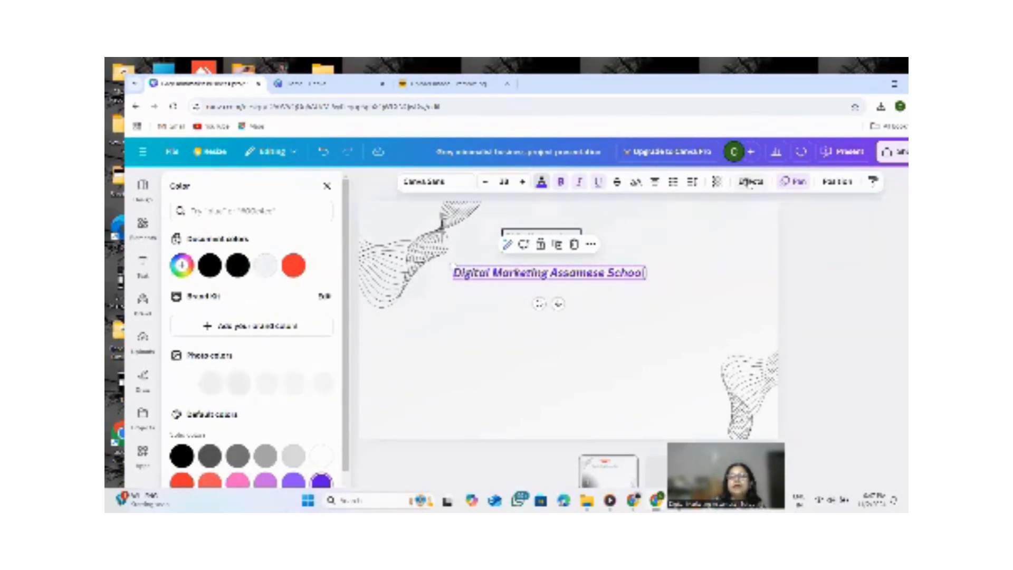
Apply the Curve text effect to the heading and narrow its box slightly.
click(750, 182)
scroll(297, 328, down, 2)
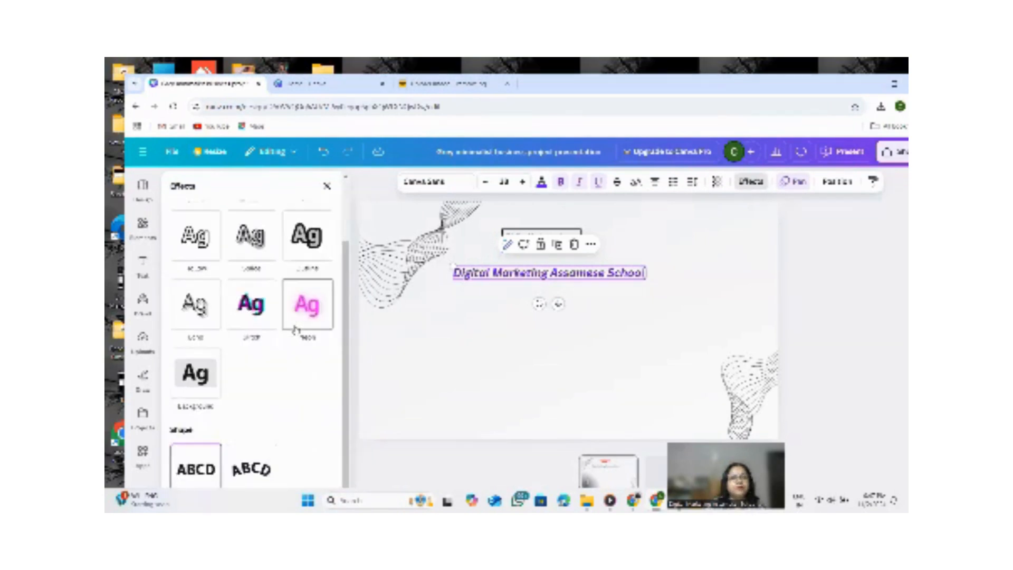
scroll(255, 322, up, 2)
scroll(251, 390, down, 2)
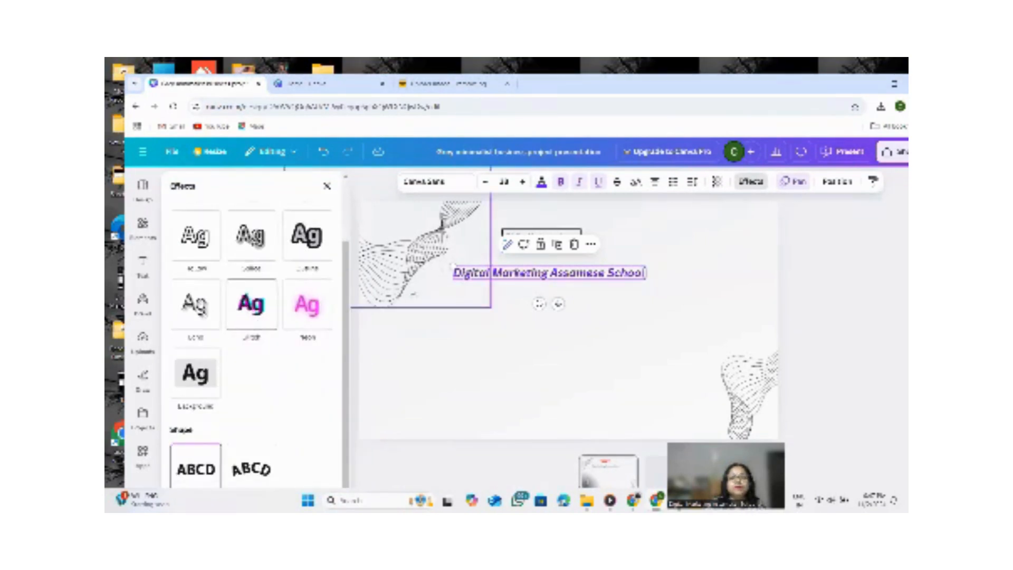
click(251, 468)
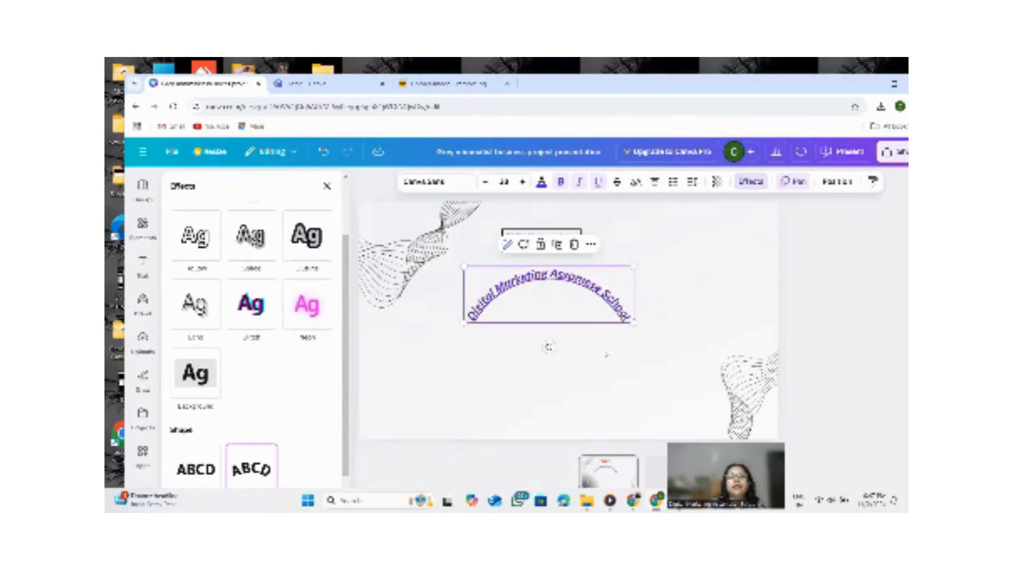
drag(634, 322, 610, 314)
click(687, 295)
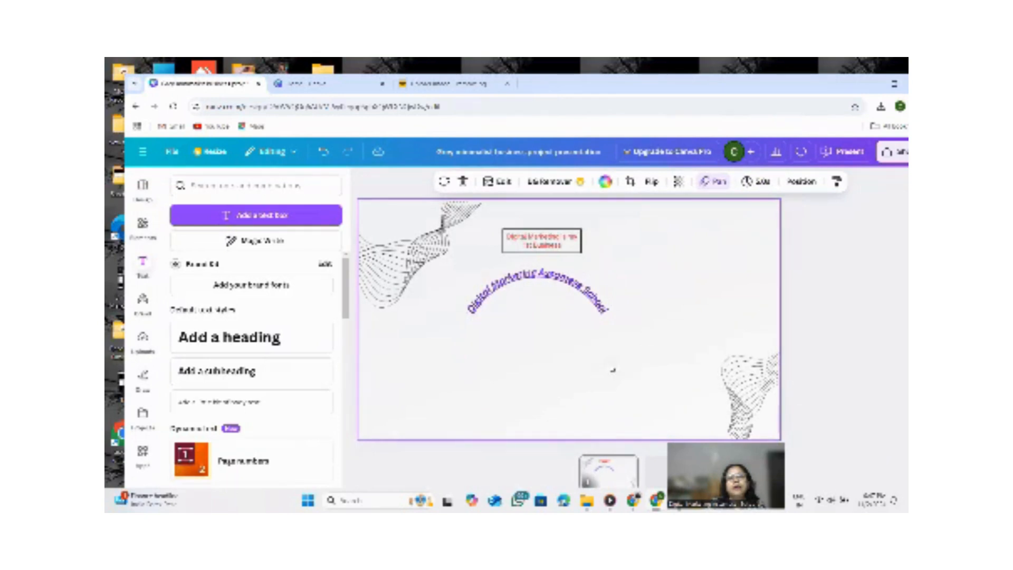
Move the curved heading up so it sits just below the red caption.
drag(542, 309, 574, 292)
click(682, 266)
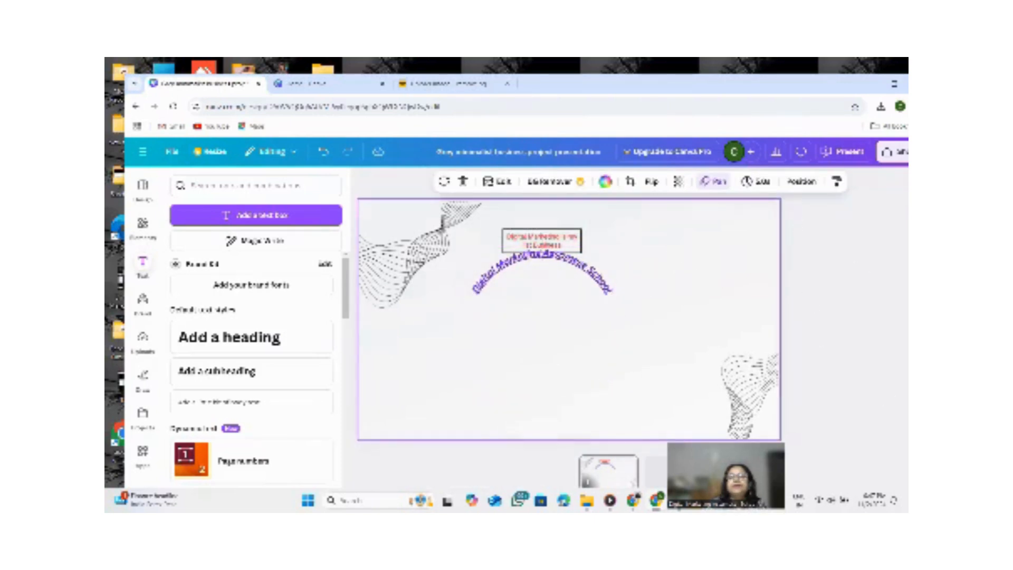
click(530, 269)
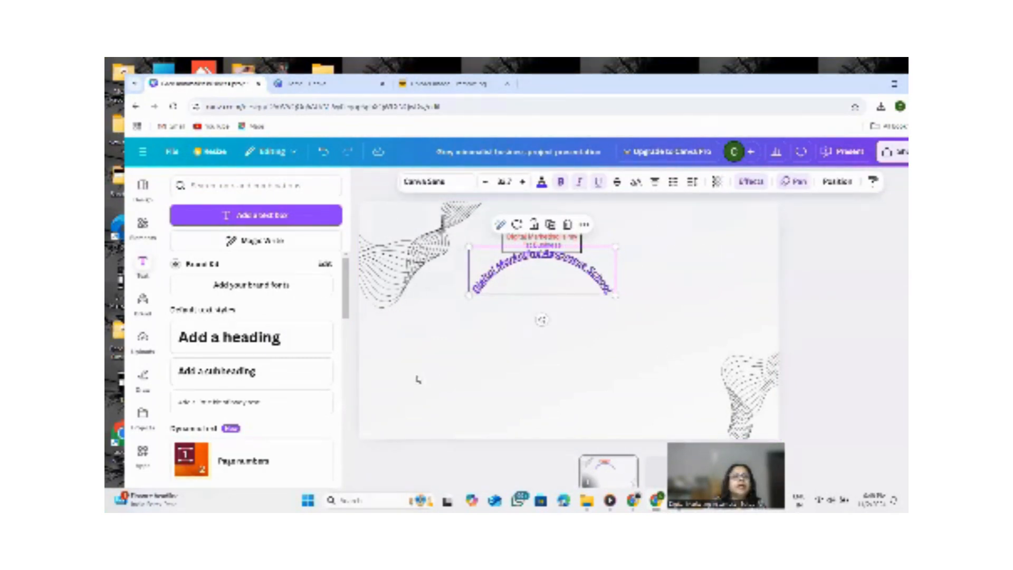
click(143, 264)
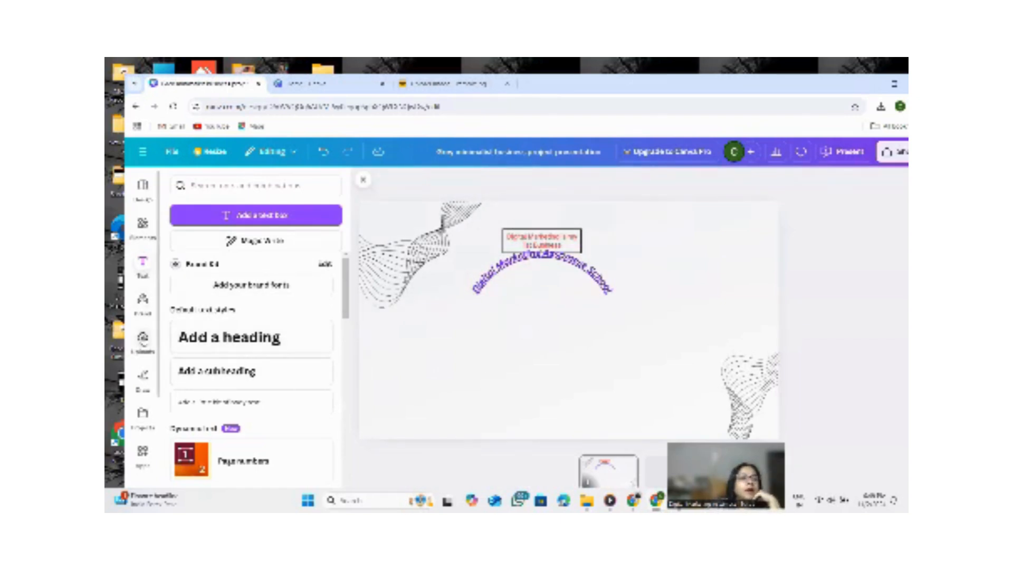
Upload a photo of the presenter from the Downloads folder.
click(143, 340)
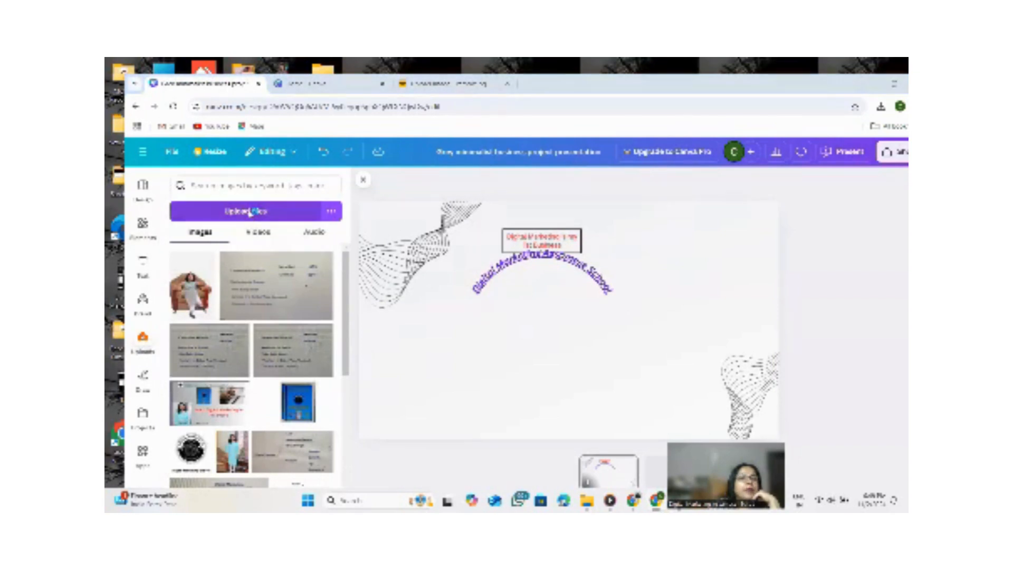
click(246, 211)
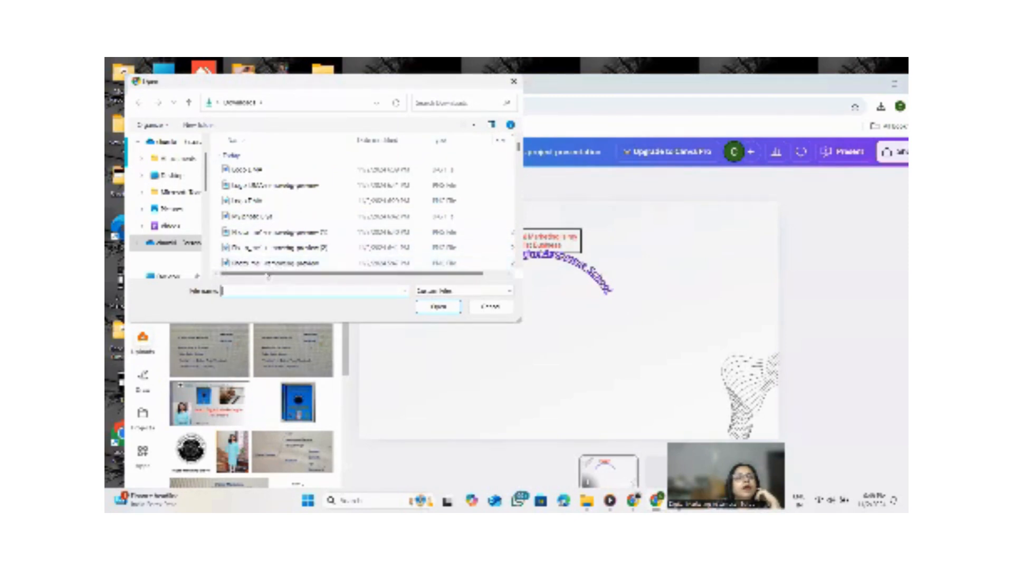
scroll(371, 234, down, 3)
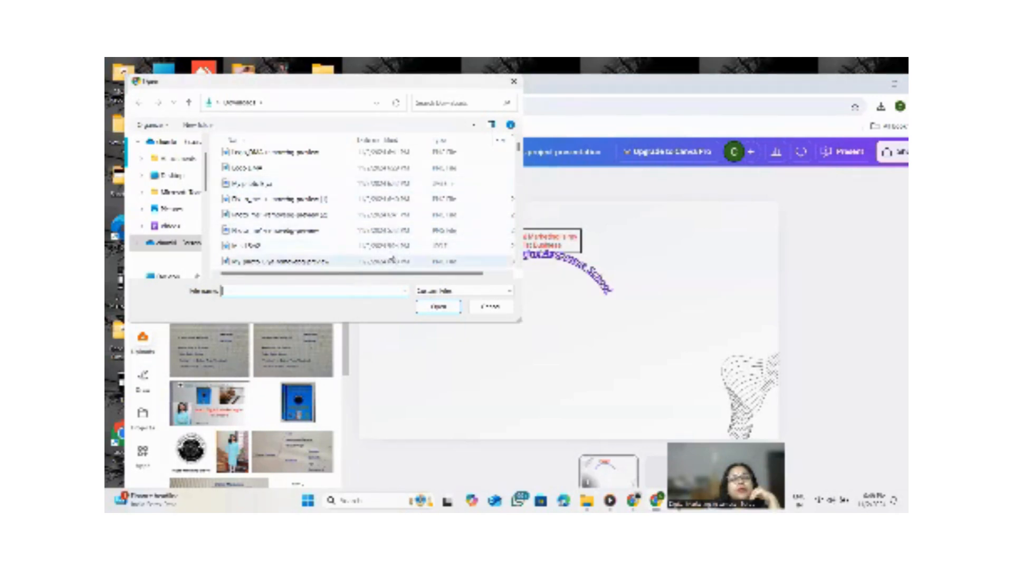
scroll(396, 261, down, 3)
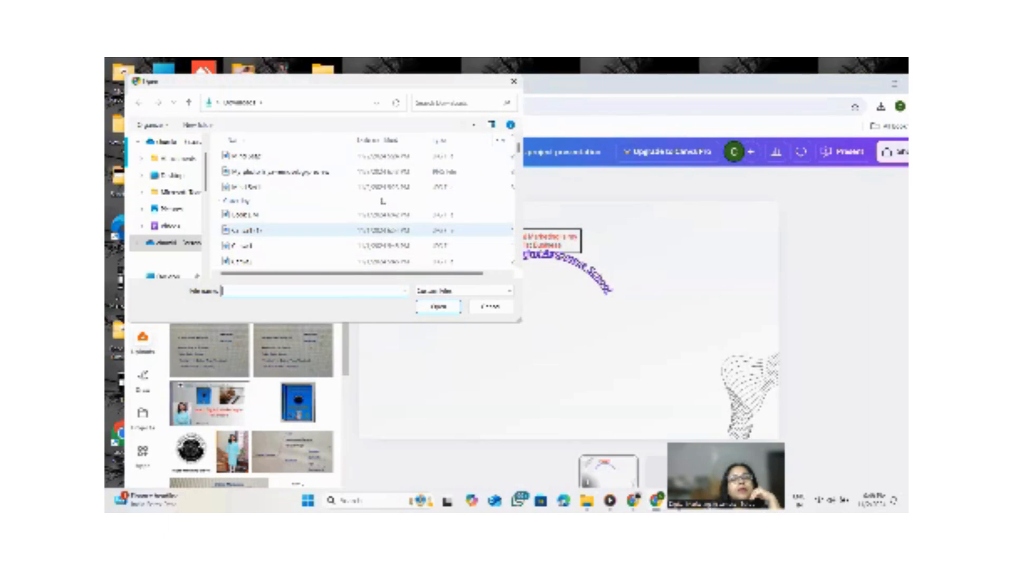
click(280, 172)
click(430, 307)
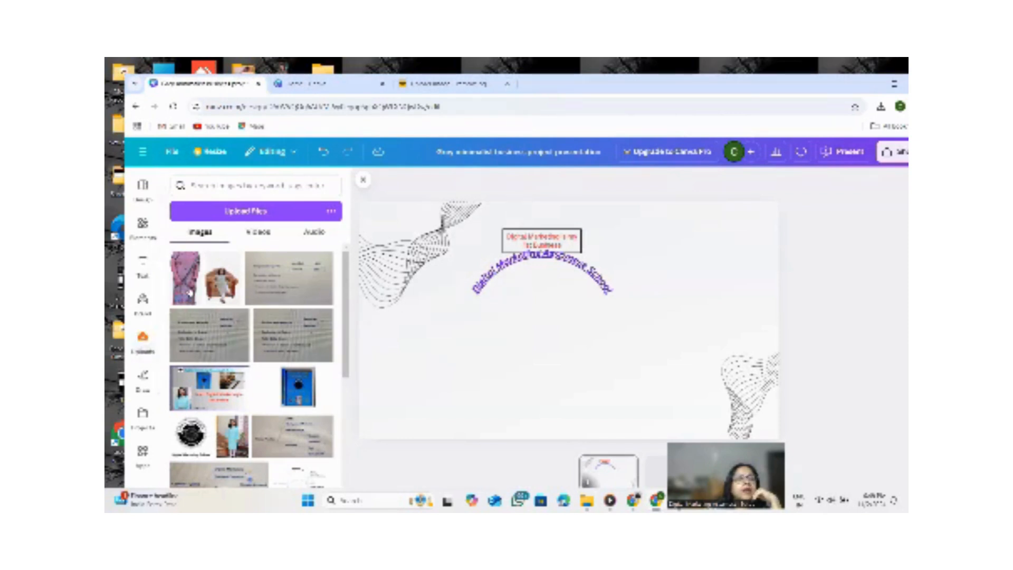
Add the uploaded photo to the slide, then enlarge and position it to the right of the heading.
click(182, 269)
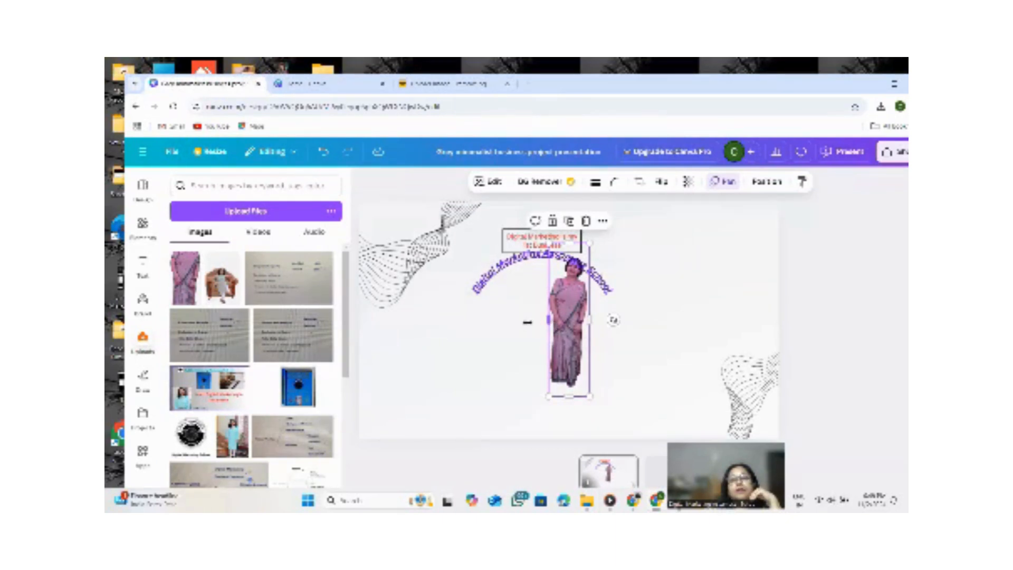
drag(548, 320, 497, 319)
drag(534, 353, 507, 405)
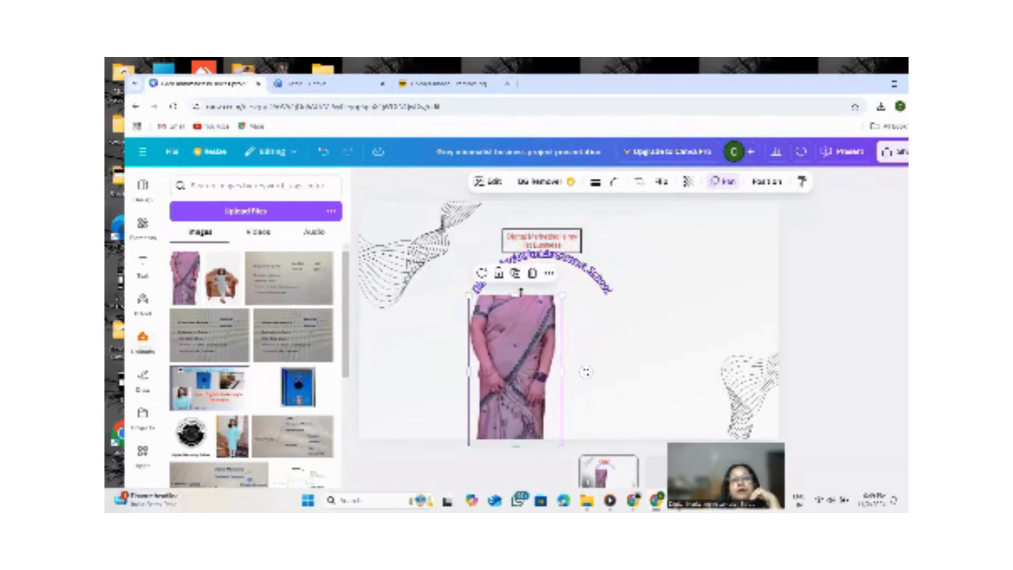
drag(518, 293, 536, 228)
drag(530, 341, 667, 330)
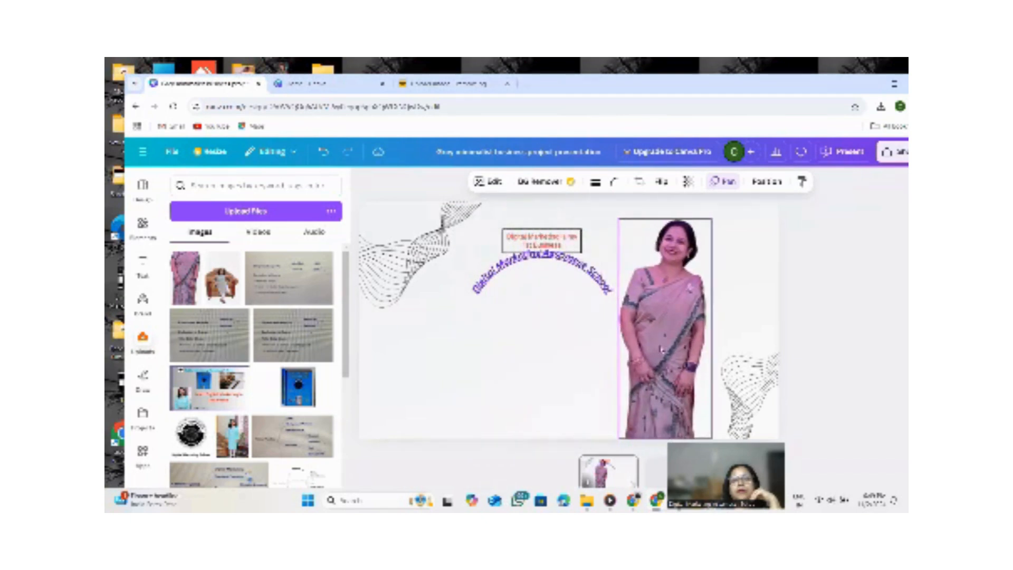
drag(712, 436, 650, 405)
drag(653, 349, 660, 364)
click(702, 350)
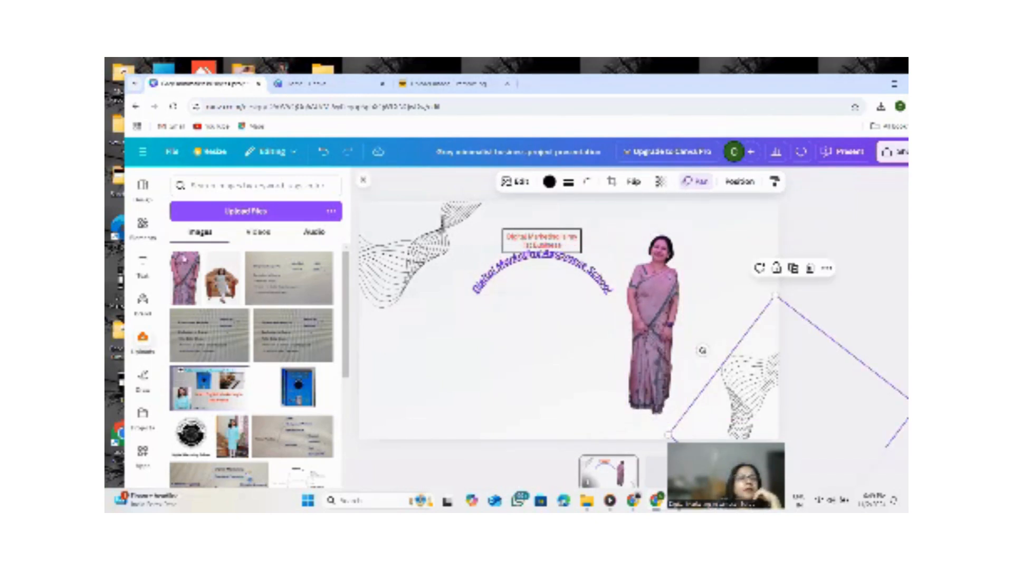
Search the elements for flower border and add a square flower frame to the slide.
click(142, 225)
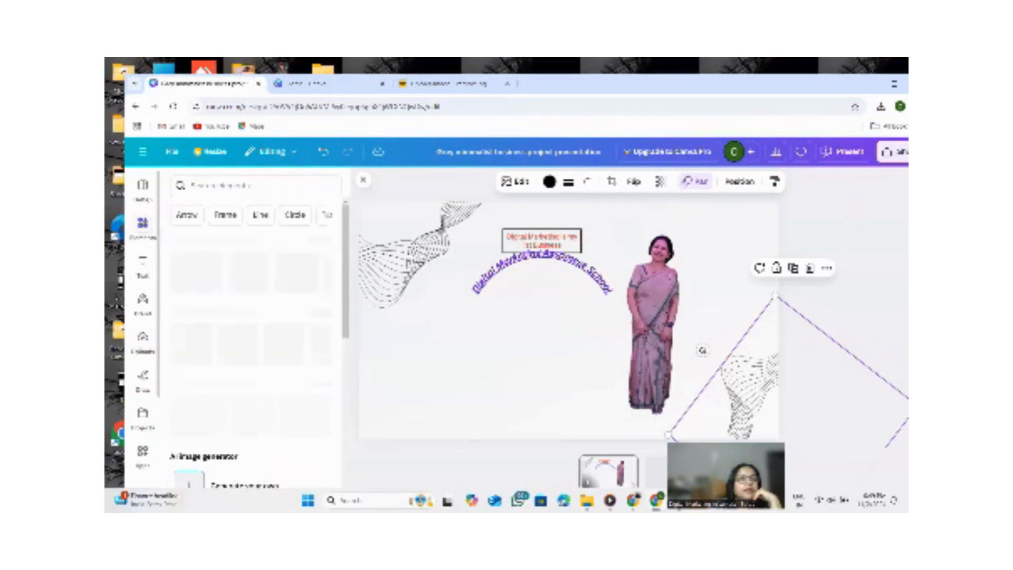
scroll(236, 286, down, 2)
scroll(236, 285, up, 2)
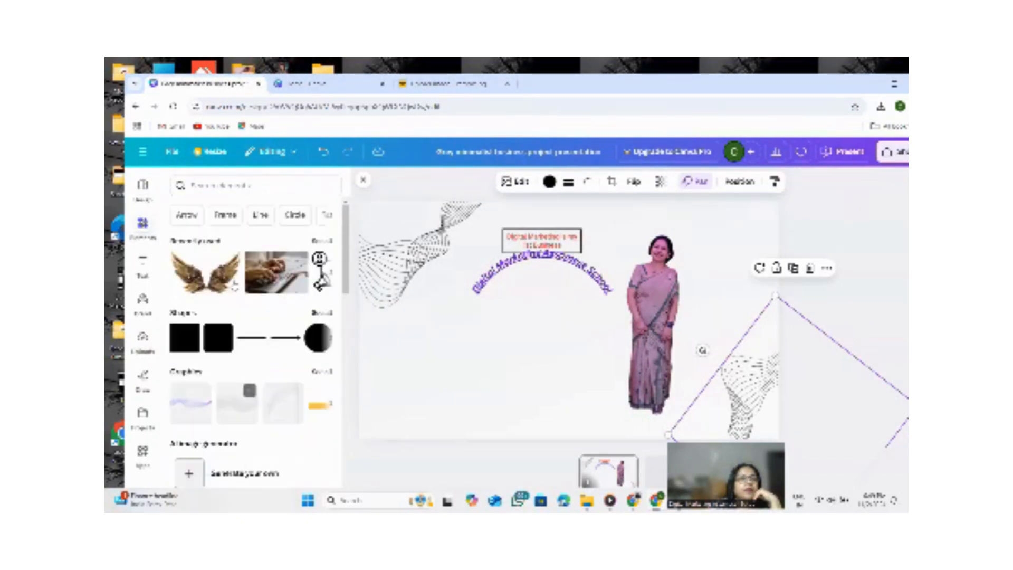
click(222, 186)
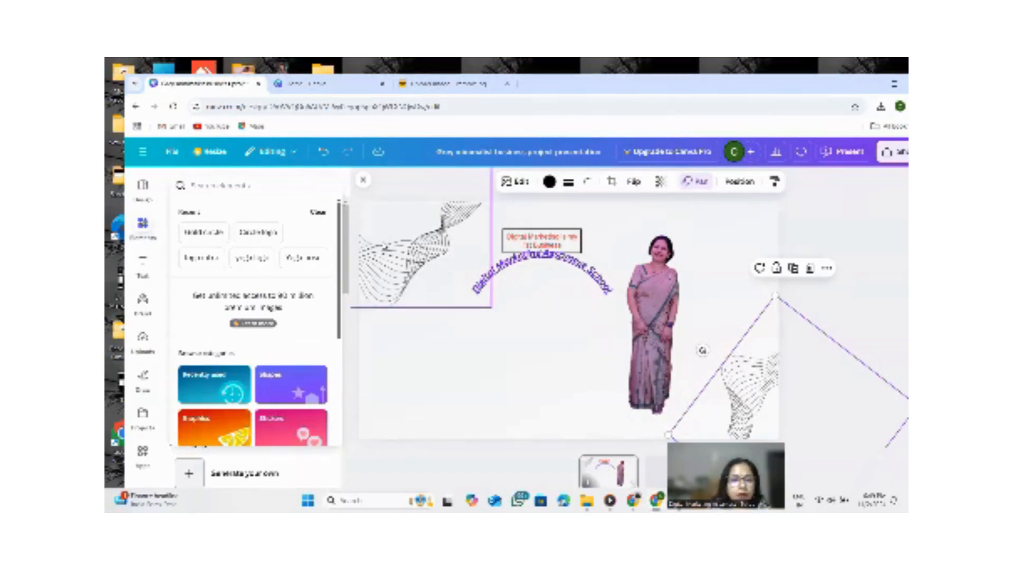
text(Flower)
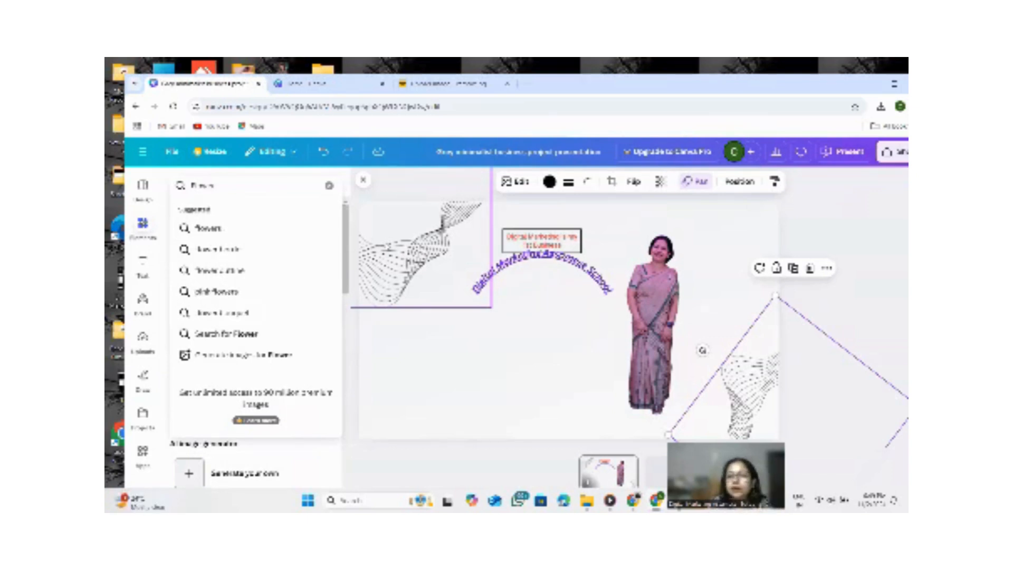
click(218, 249)
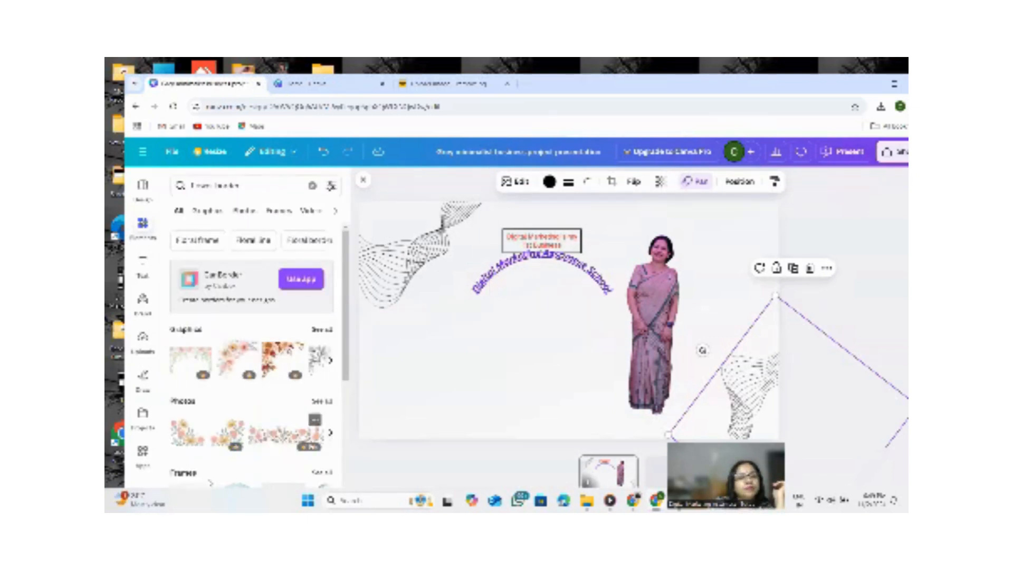
scroll(230, 395, down, 3)
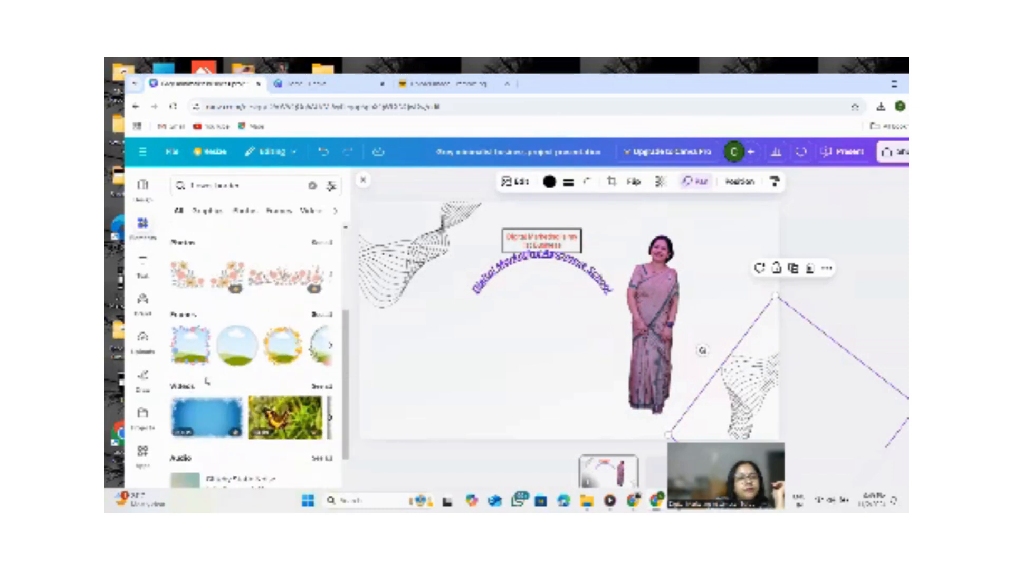
click(190, 345)
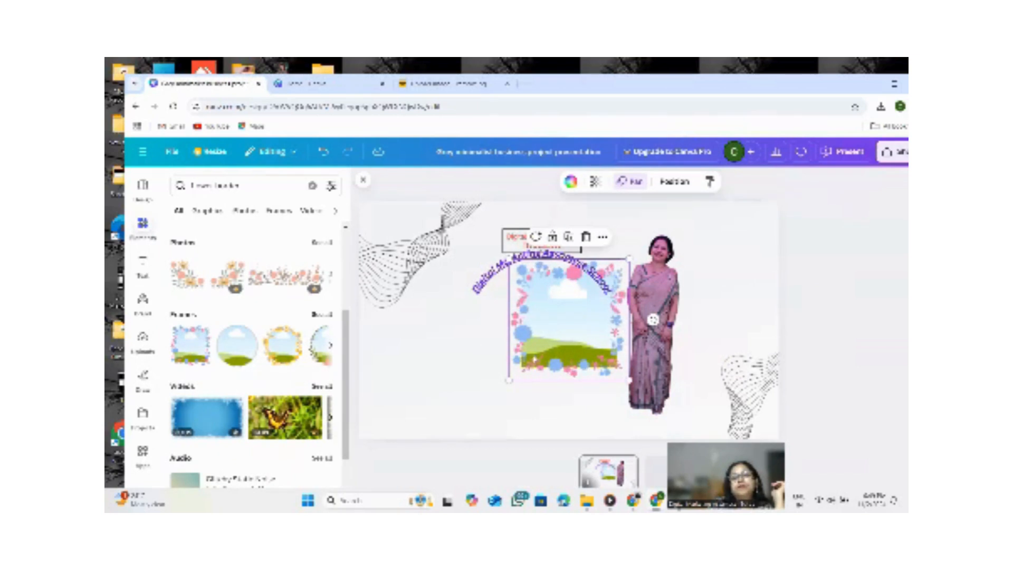
Enlarge the flower frame and move it behind the heading, beside the presenter's photo.
drag(509, 258, 427, 177)
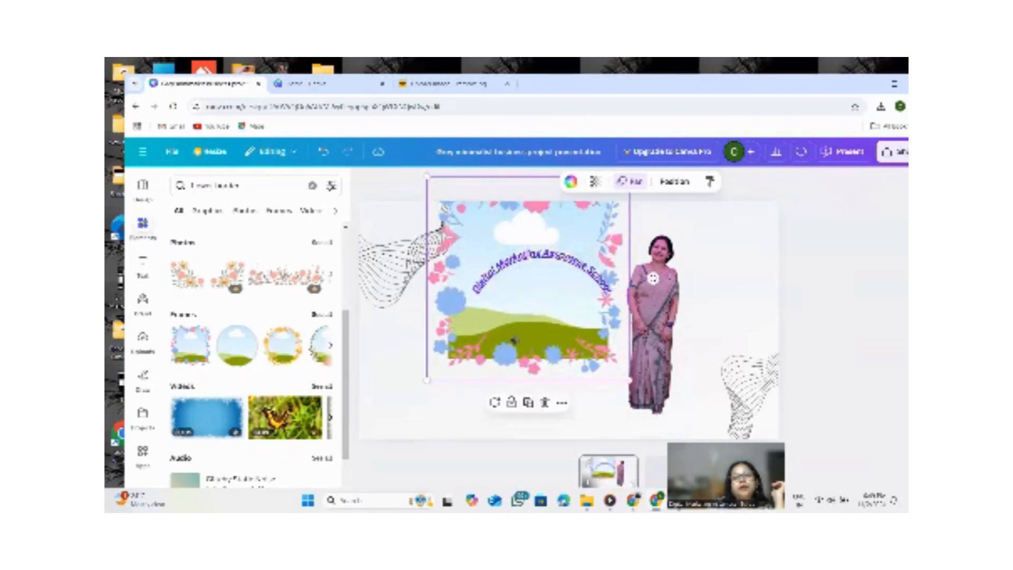
drag(514, 340, 534, 396)
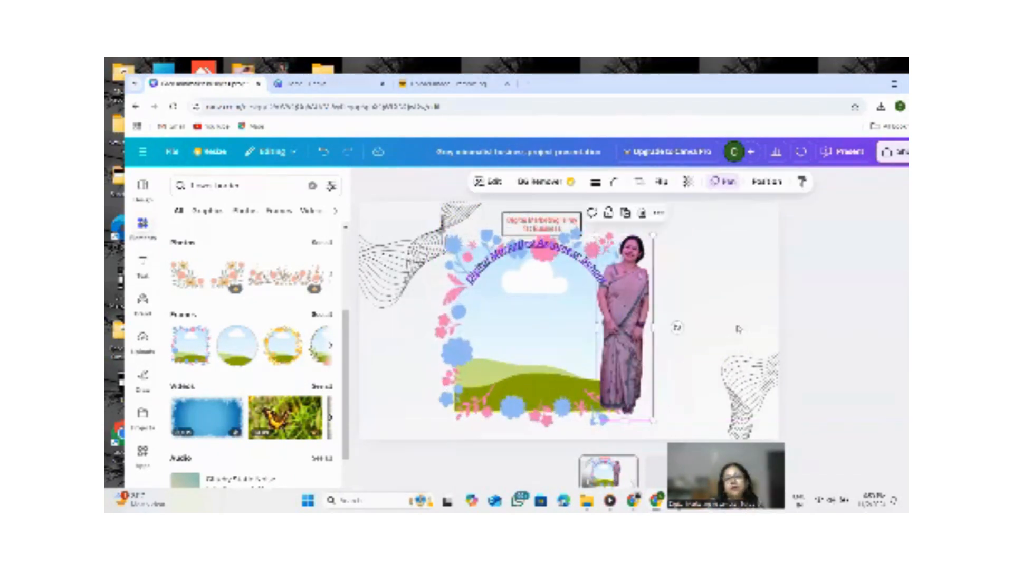
click(736, 327)
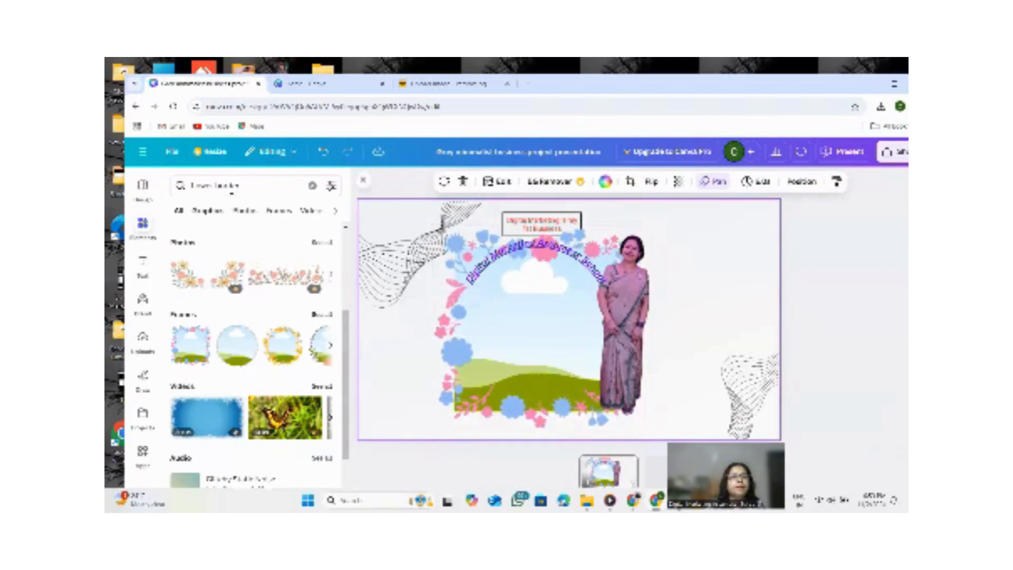
Search the elements for flowers, add a pink orchid photo and shrink it inside the flower frame.
click(240, 185)
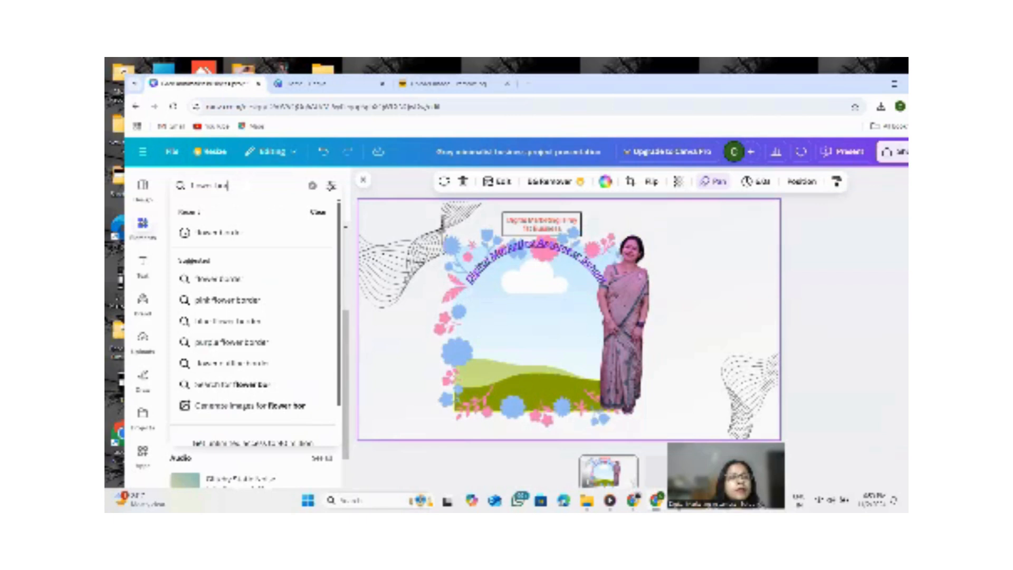
key(BackSpace)
key(BackSpace)
key(BackSpace)
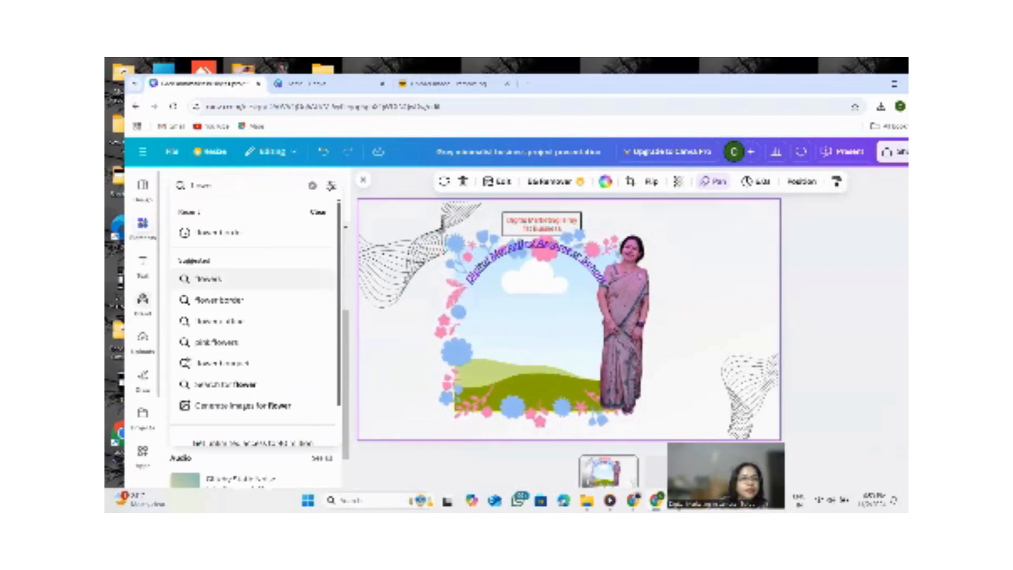
click(208, 279)
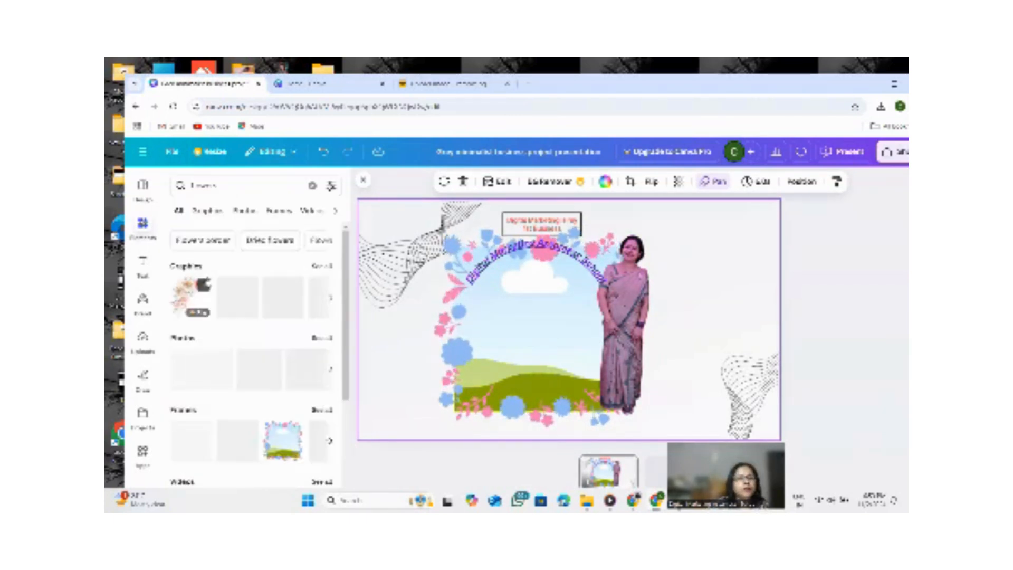
scroll(228, 437, down, 1)
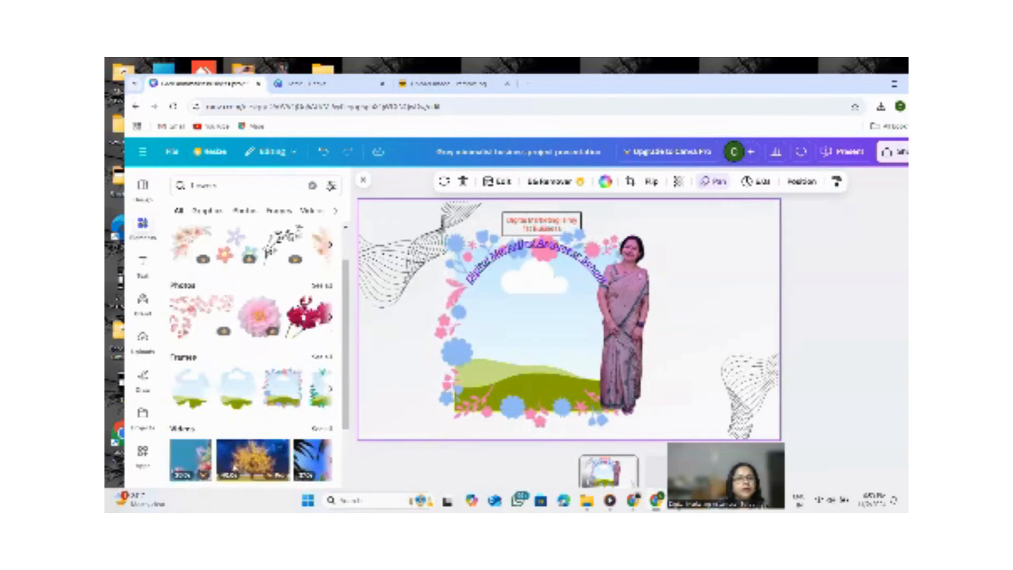
scroll(257, 369, down, 2)
scroll(257, 369, up, 3)
click(309, 326)
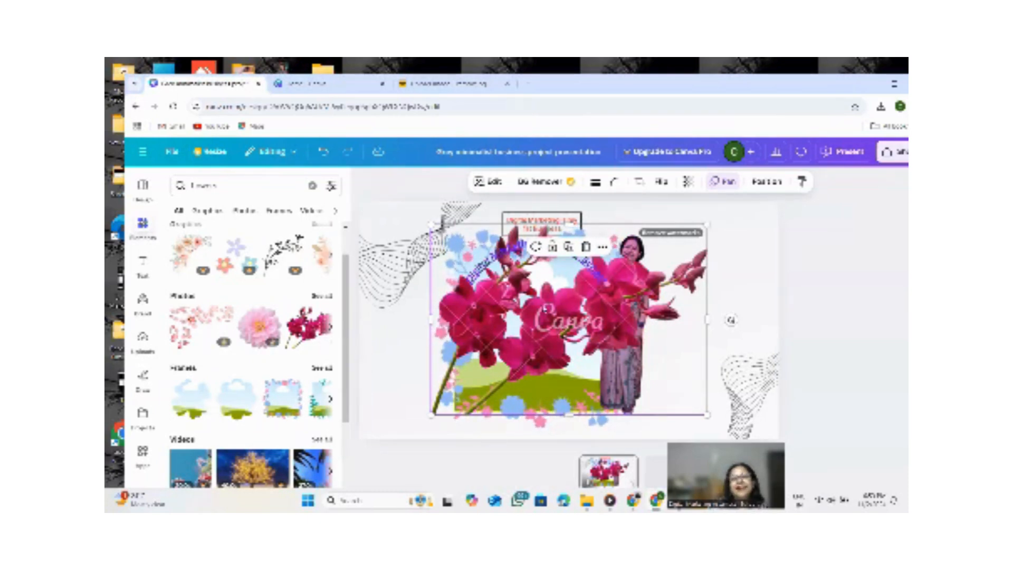
drag(509, 319, 527, 359)
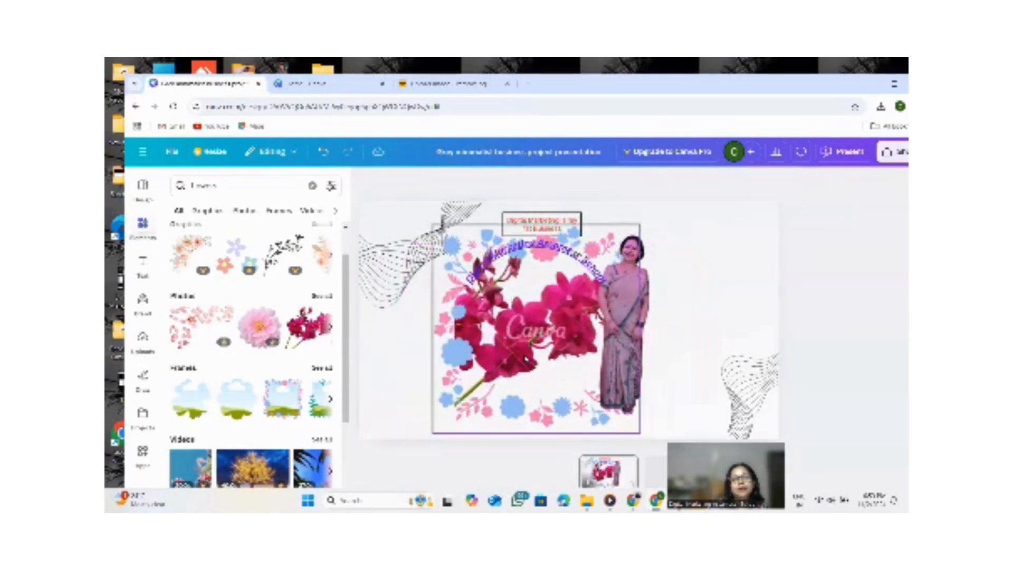
click(530, 317)
mouse_move(531, 312)
mouse_down()
mouse_move(456, 335)
mouse_move(544, 311)
mouse_up()
click(418, 333)
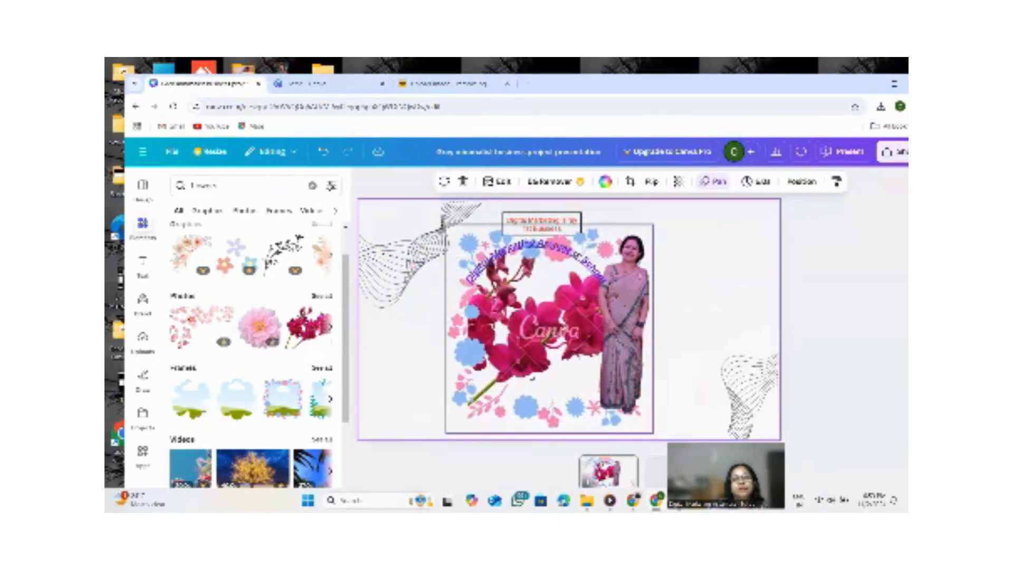
click(531, 377)
drag(531, 376, 493, 375)
click(378, 212)
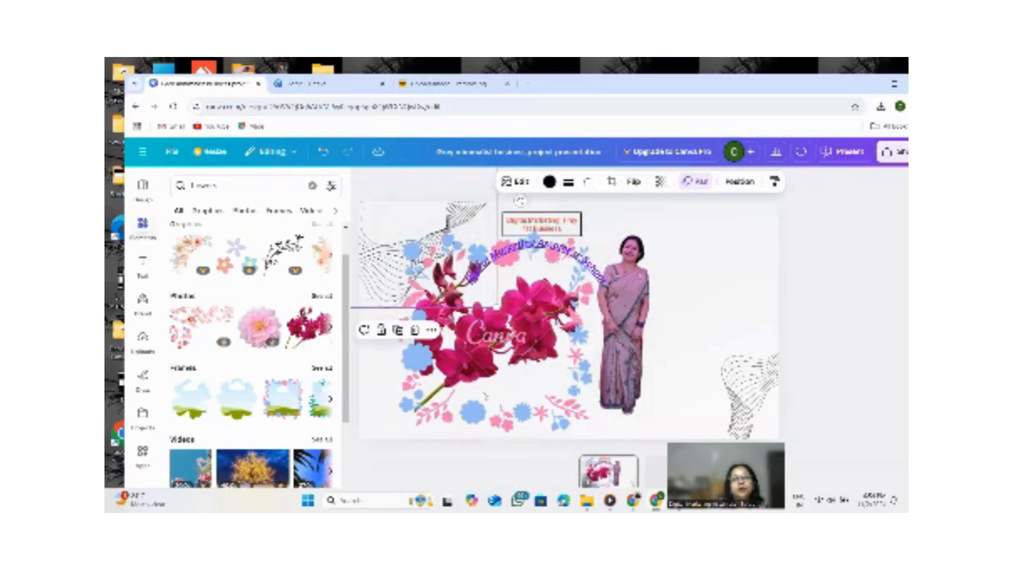
click(746, 390)
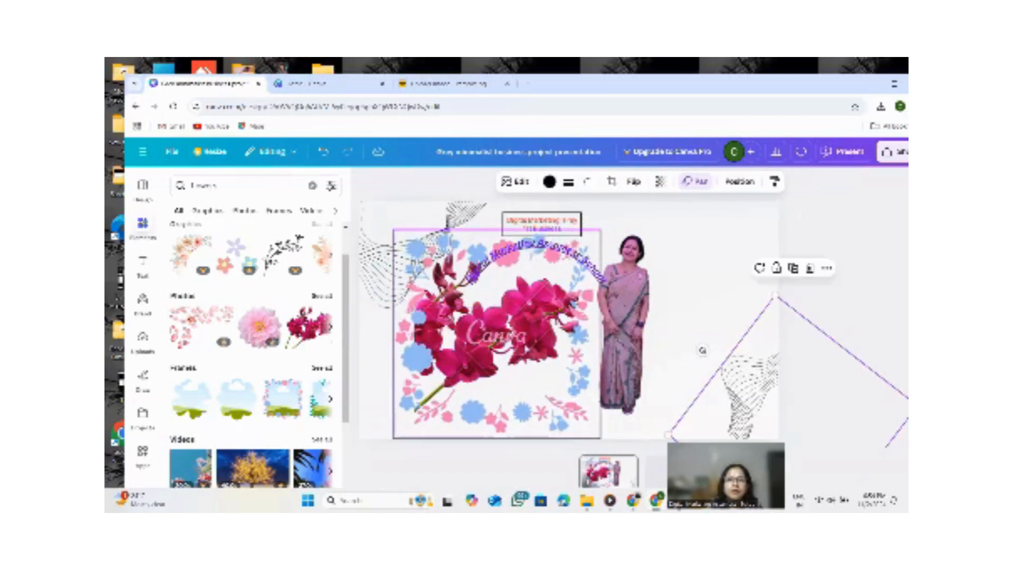
Remove the pink orchid photo from the flower frame.
click(624, 333)
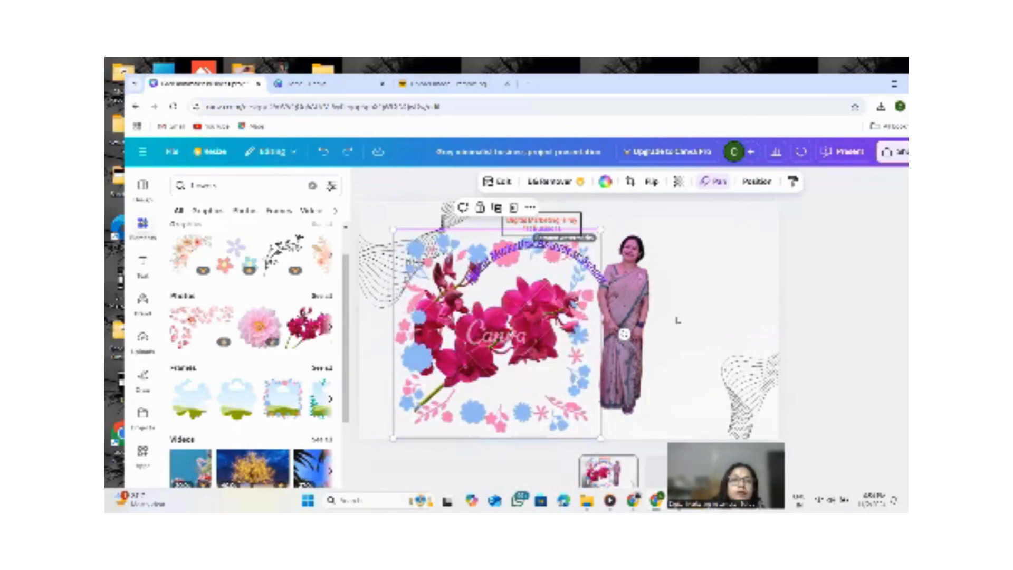
drag(624, 334, 677, 327)
key(Delete)
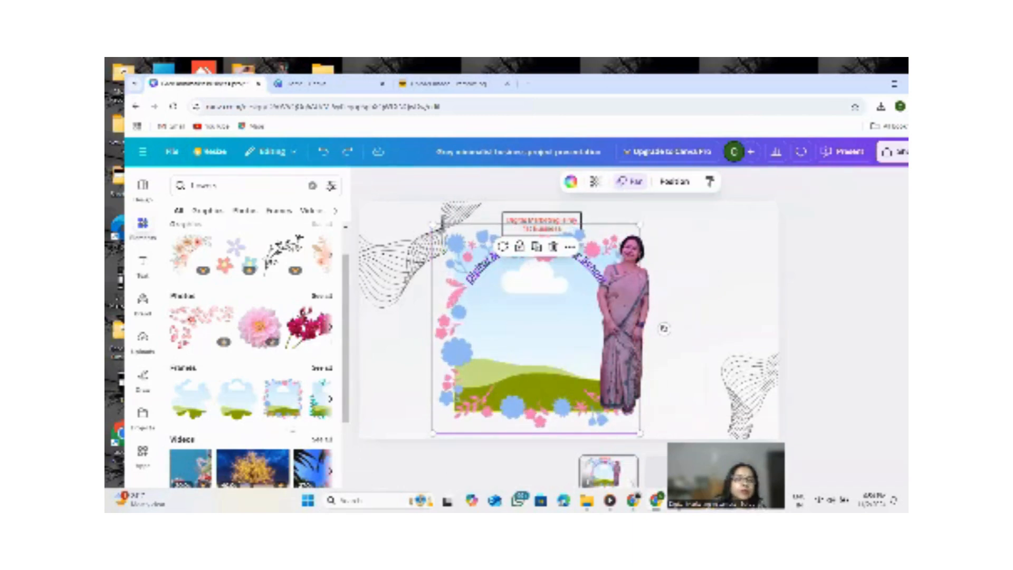
Browse the flower graphics among the element search results.
scroll(250, 353, down, 2)
scroll(306, 342, down, 3)
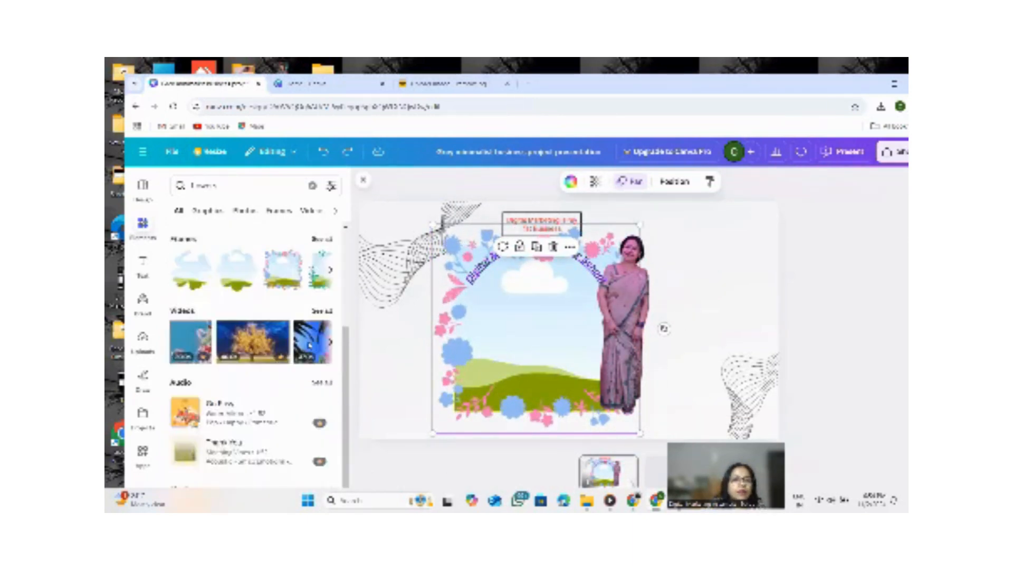
scroll(299, 348, up, 4)
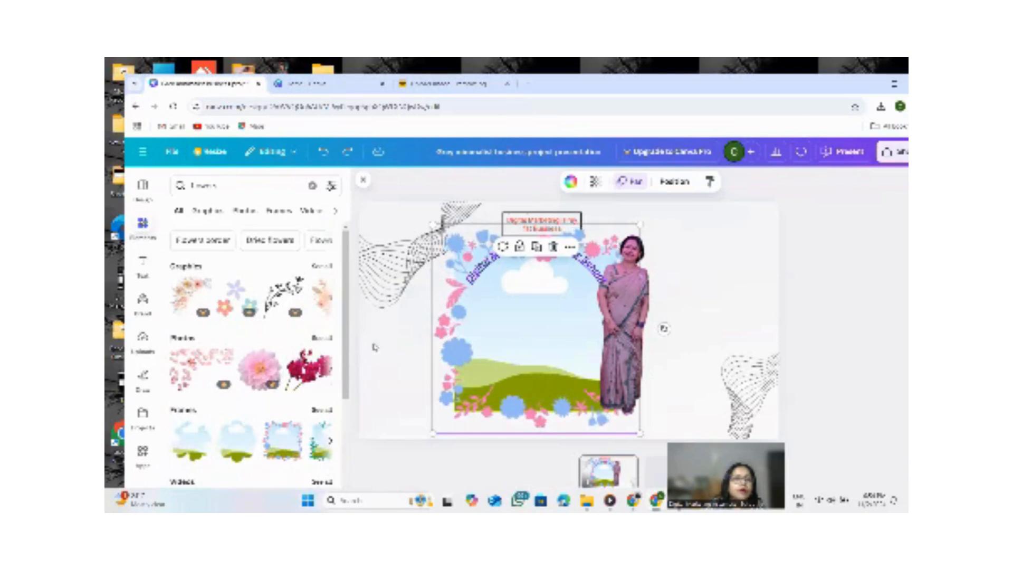
click(329, 299)
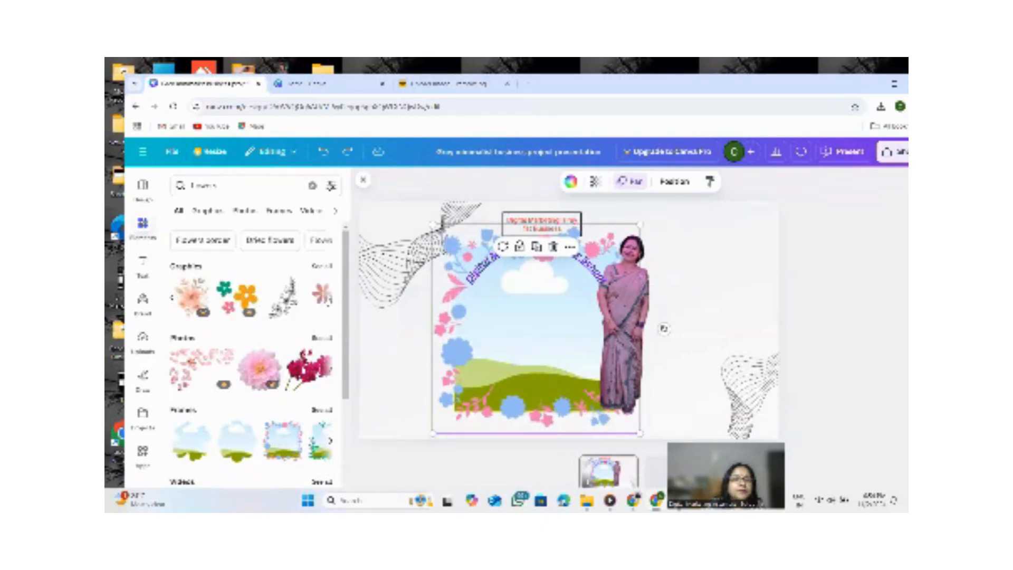
click(331, 299)
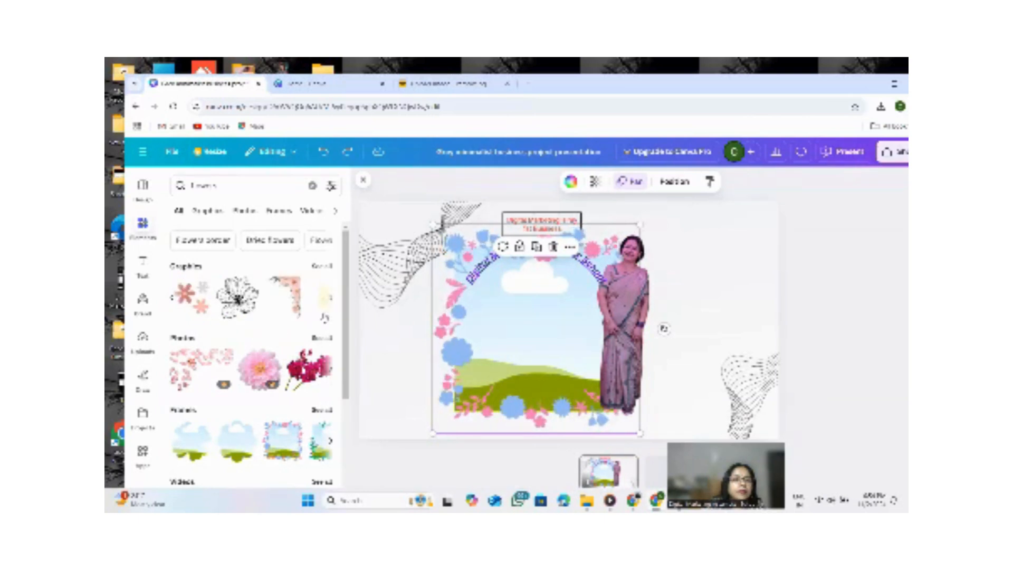
click(330, 299)
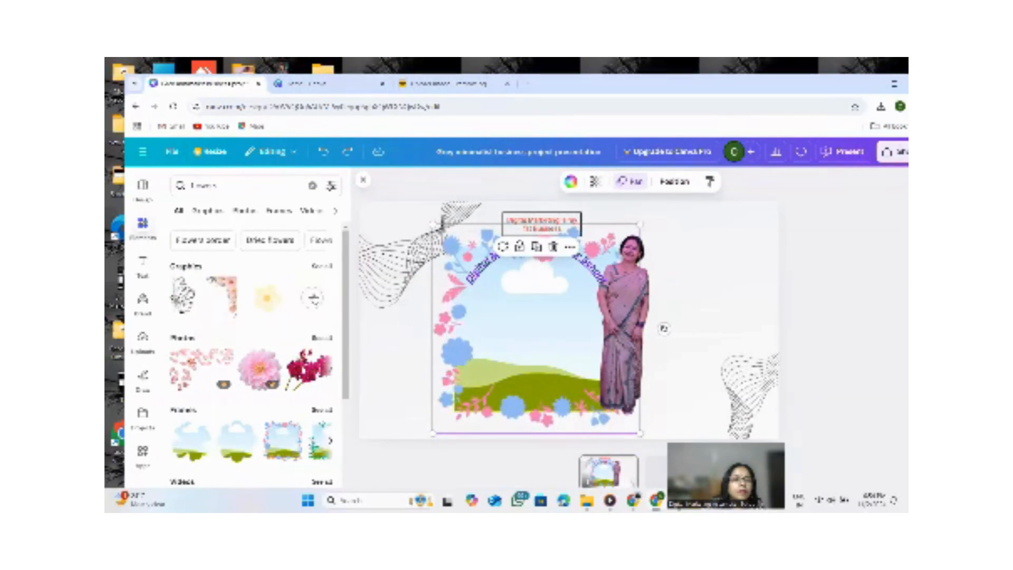
click(315, 299)
scroll(253, 319, down, 2)
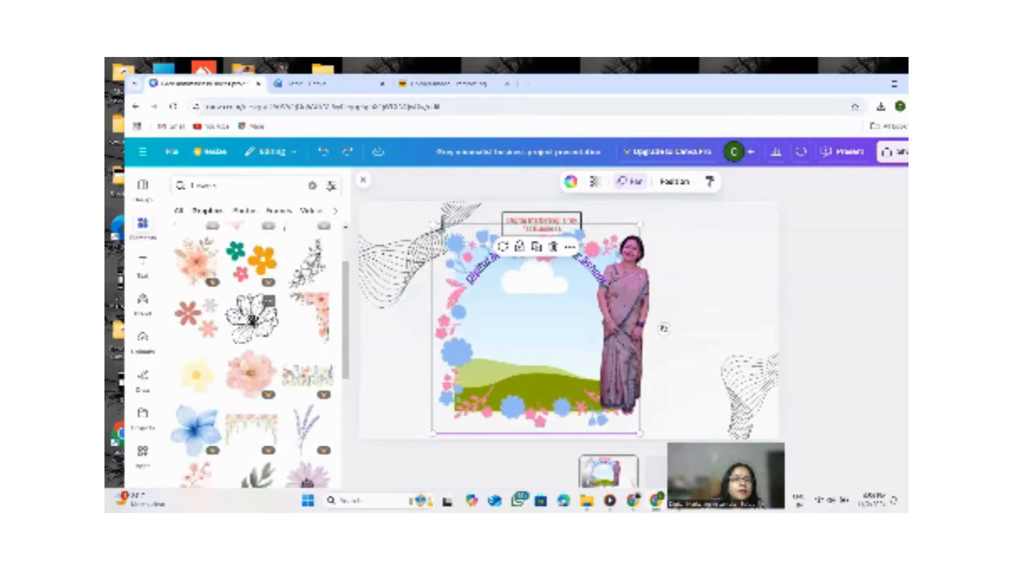
scroll(264, 318, down, 10)
scroll(284, 328, down, 3)
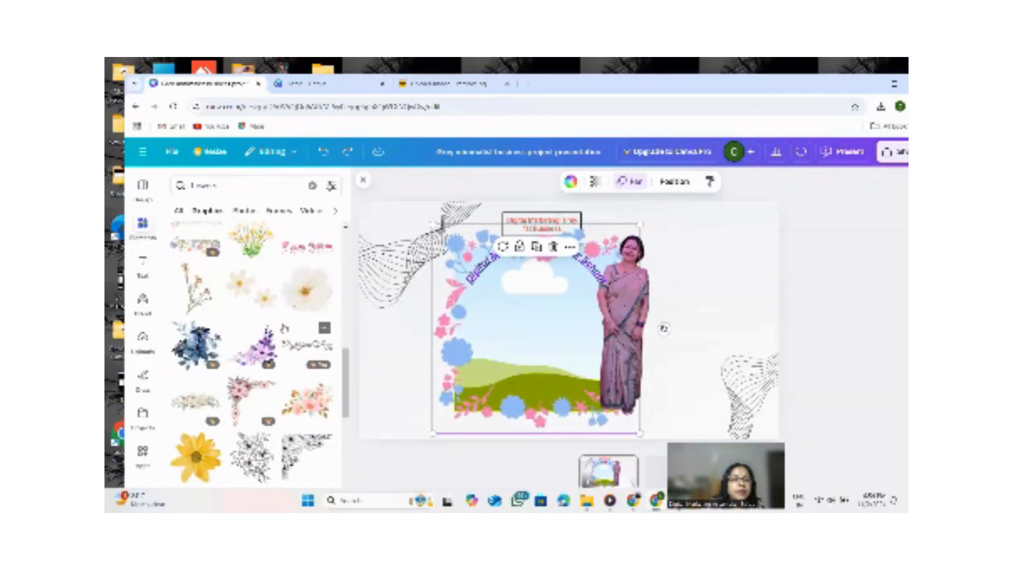
scroll(253, 327, down, 3)
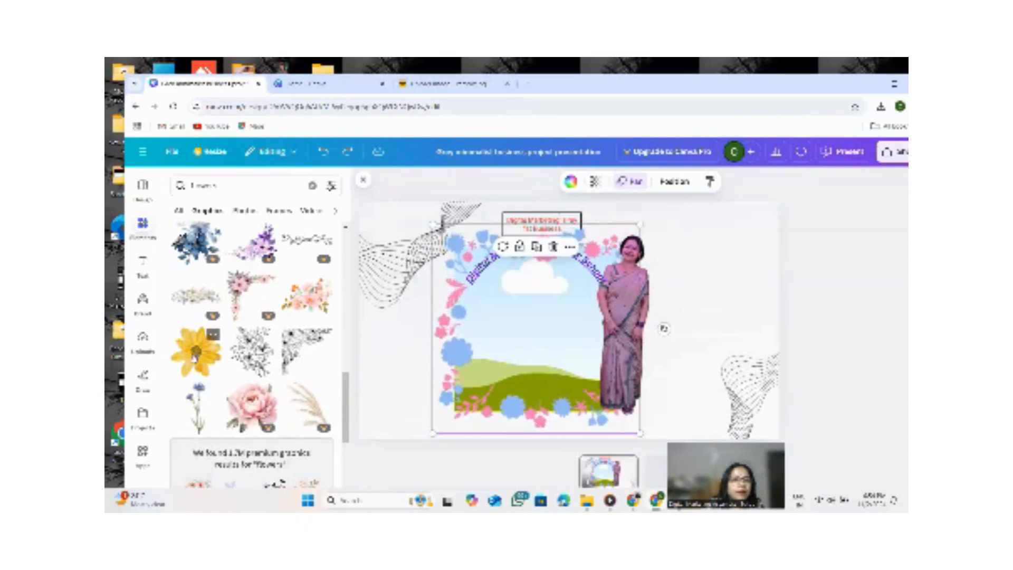
Add a yellow flower graphic and shrink it to fit inside the flower frame.
click(196, 351)
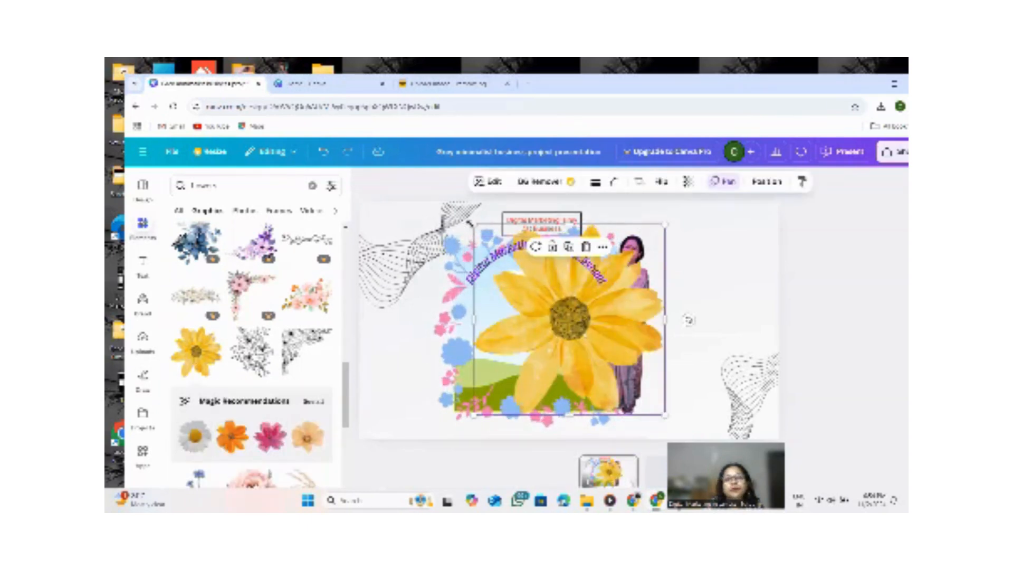
drag(474, 224, 577, 327)
drag(599, 373, 519, 323)
click(530, 330)
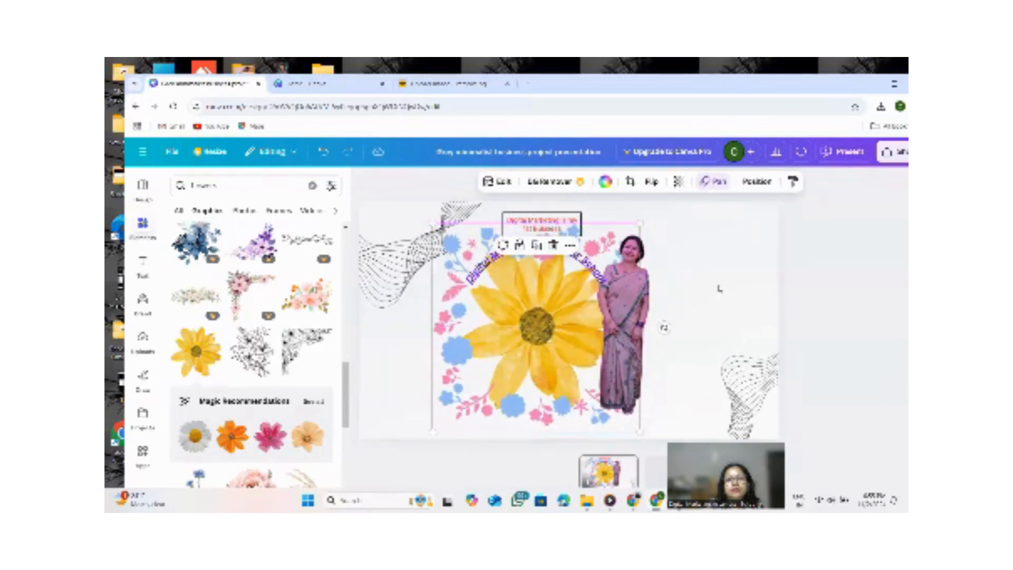
click(720, 289)
click(422, 299)
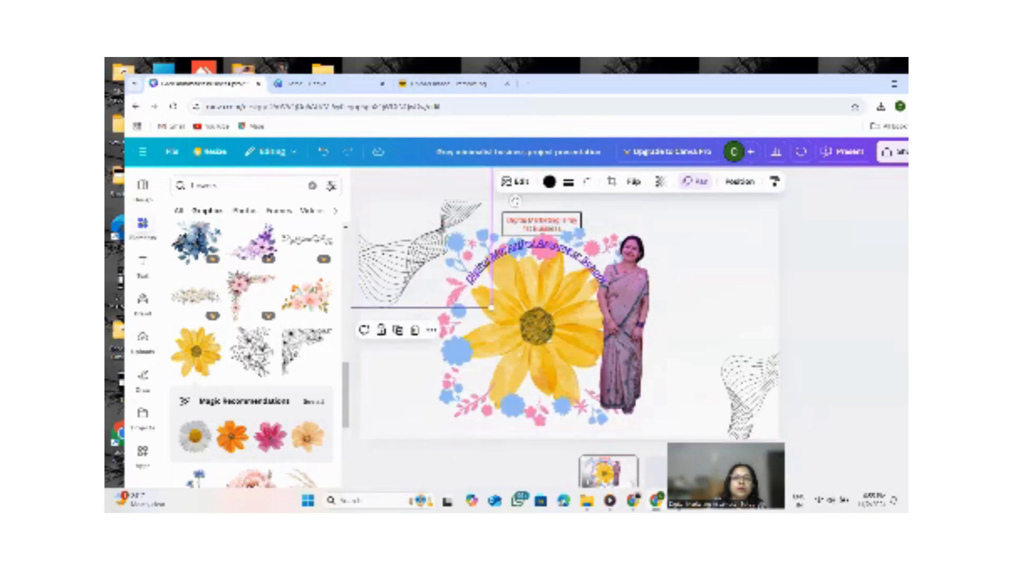
click(797, 324)
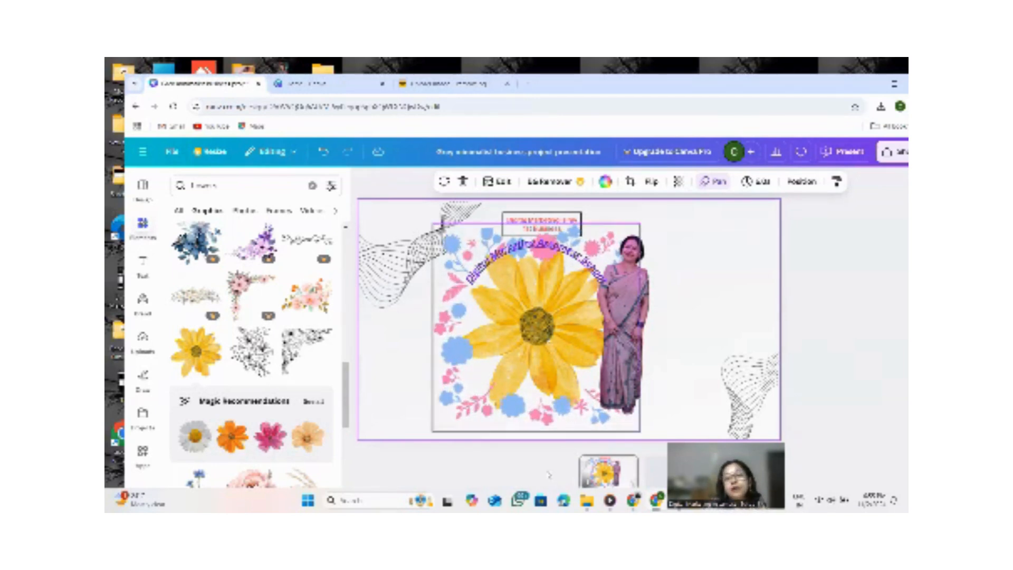
Go to the blank second slide and apply the title page of the Colorful Modern Business Infographic Presentation template.
click(653, 471)
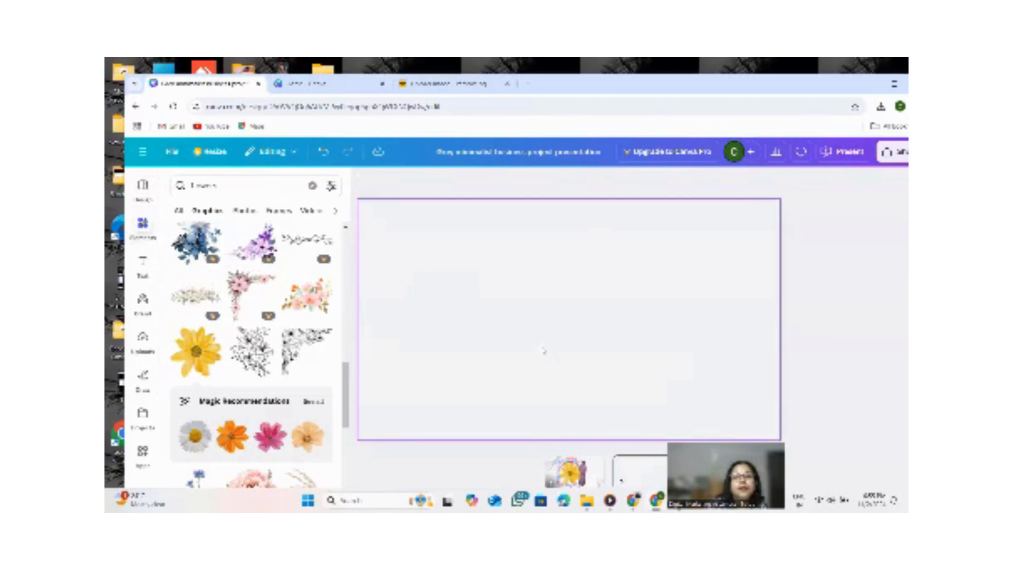
click(242, 185)
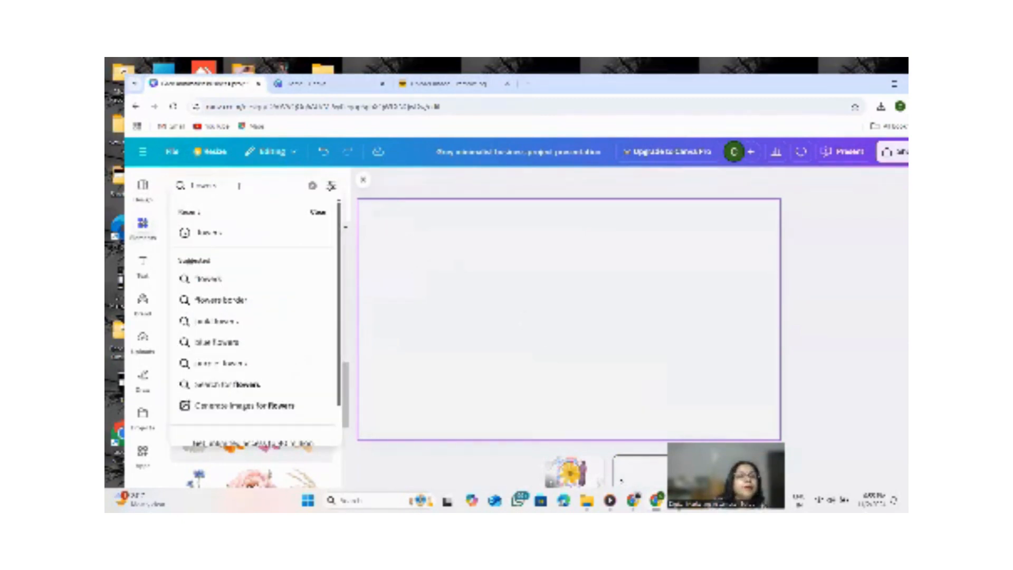
click(143, 188)
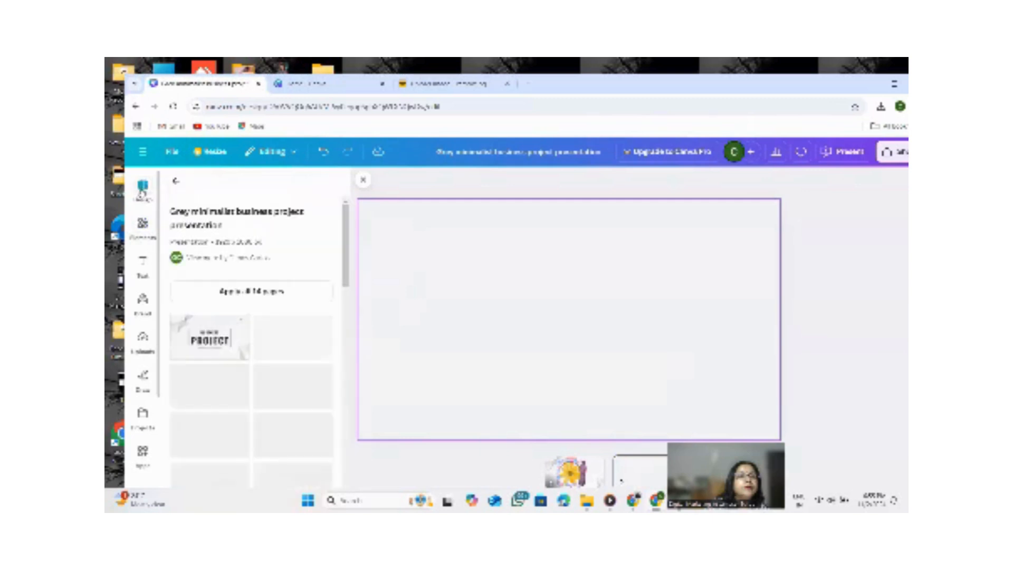
scroll(232, 331, down, 15)
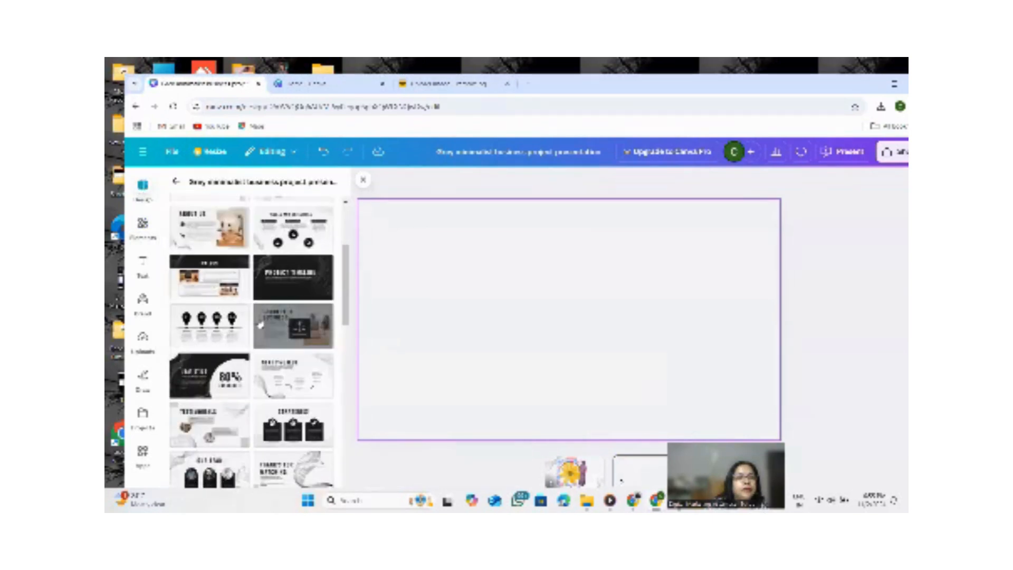
scroll(270, 319, down, 5)
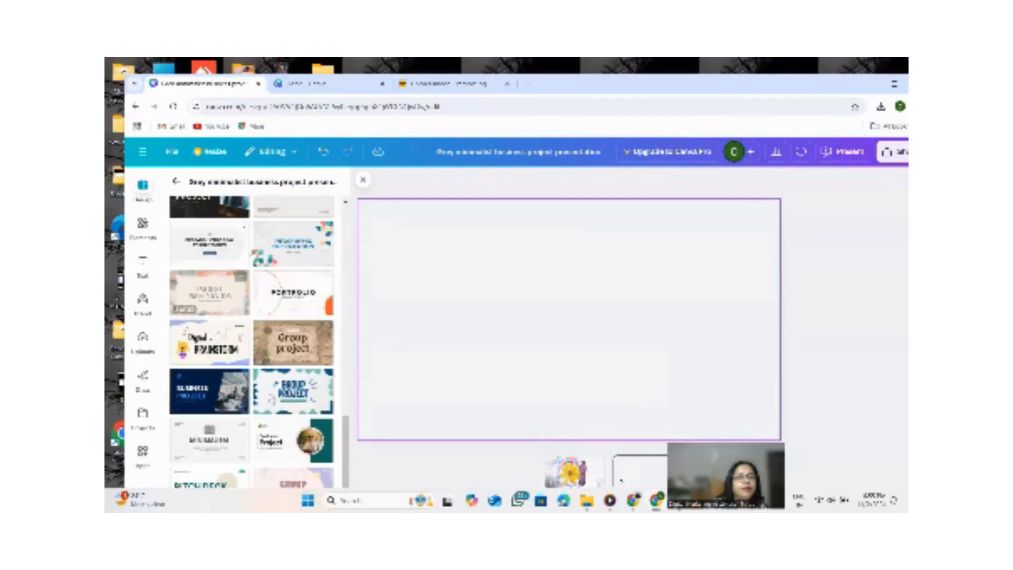
click(302, 248)
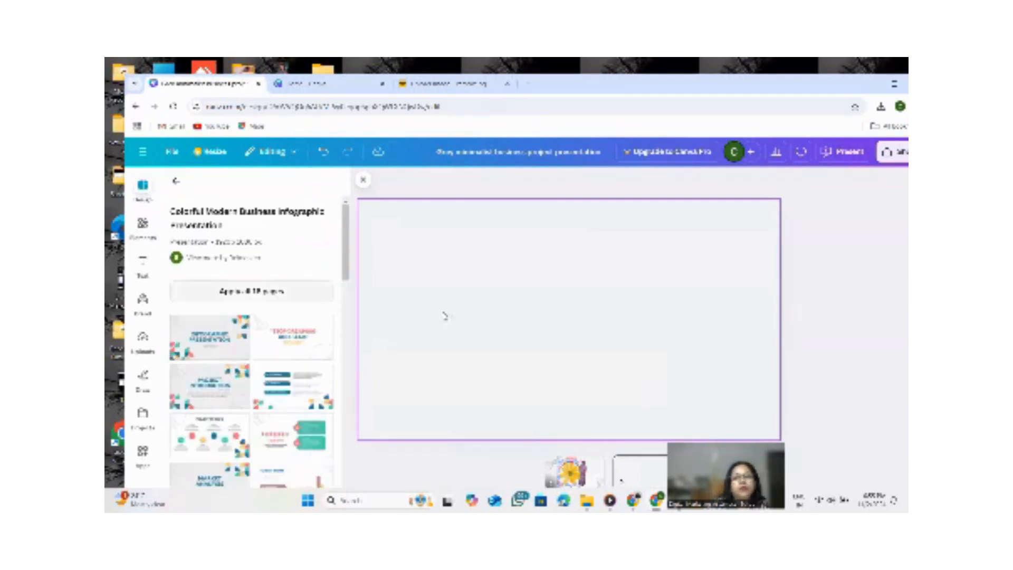
click(210, 344)
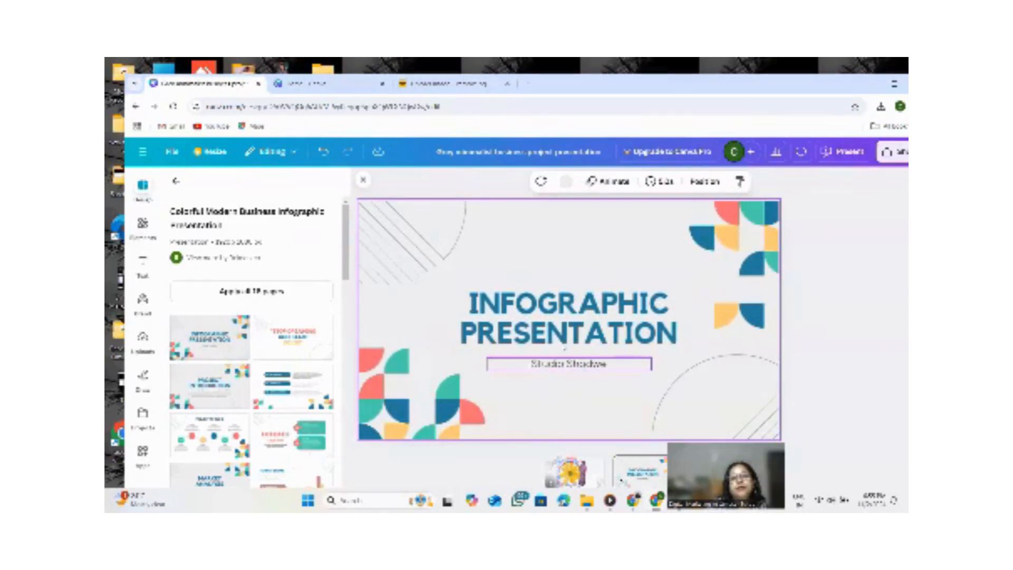
Delete the template's subtitle and its INFOGRAPHIC PRESENTATION heading from the slide.
click(551, 366)
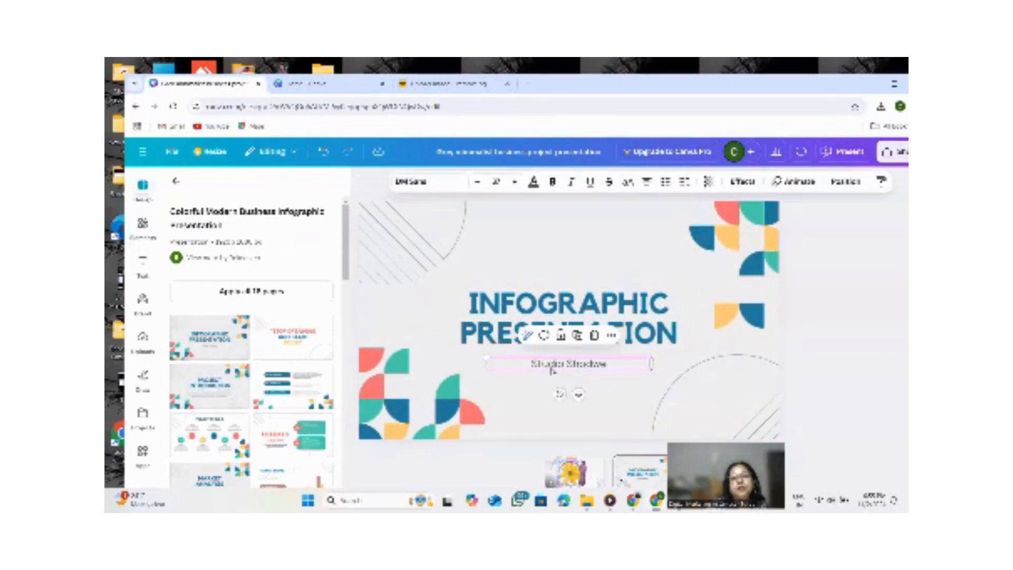
click(593, 338)
click(565, 341)
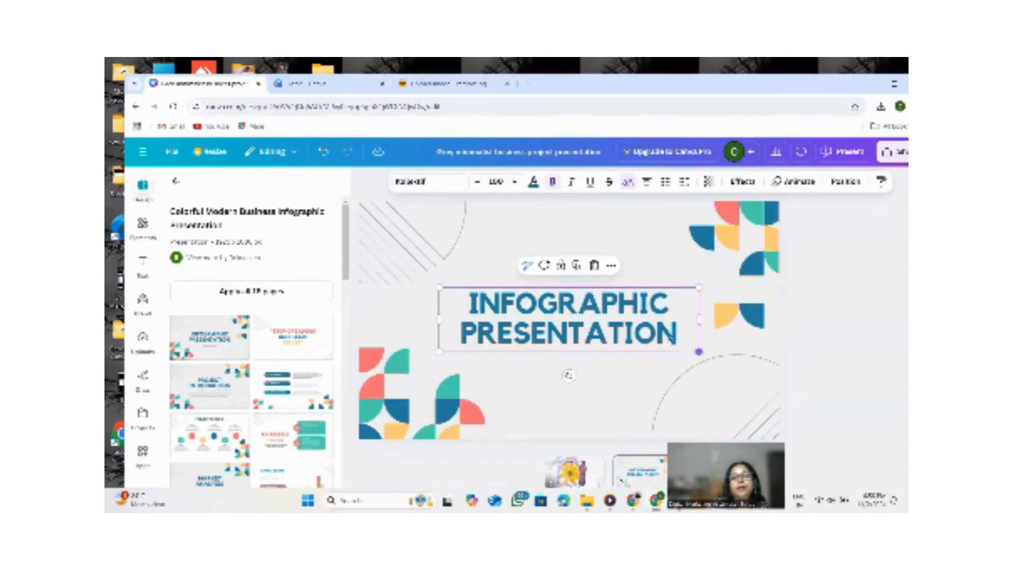
drag(681, 346, 591, 331)
drag(514, 309, 447, 309)
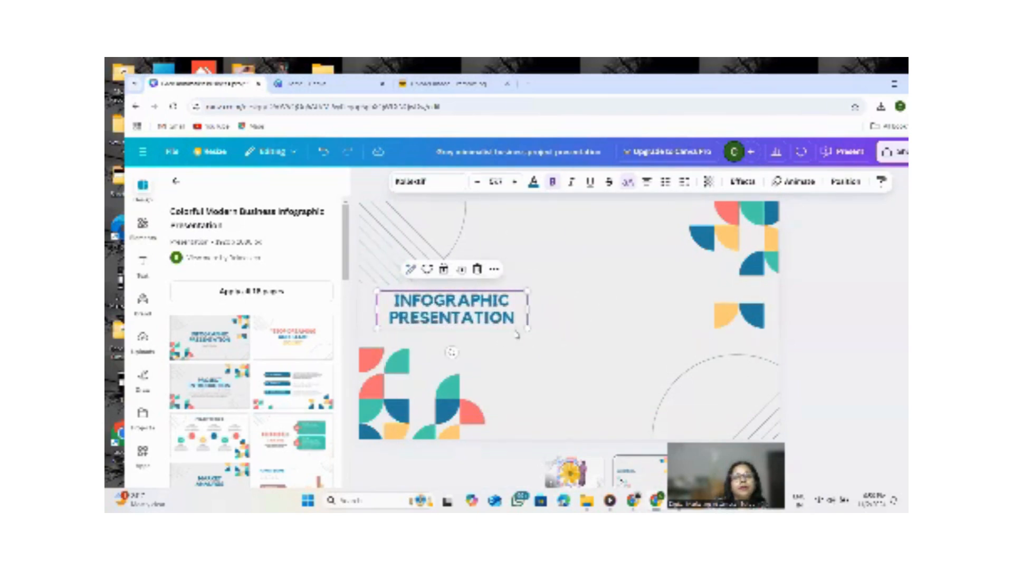
drag(526, 327, 489, 317)
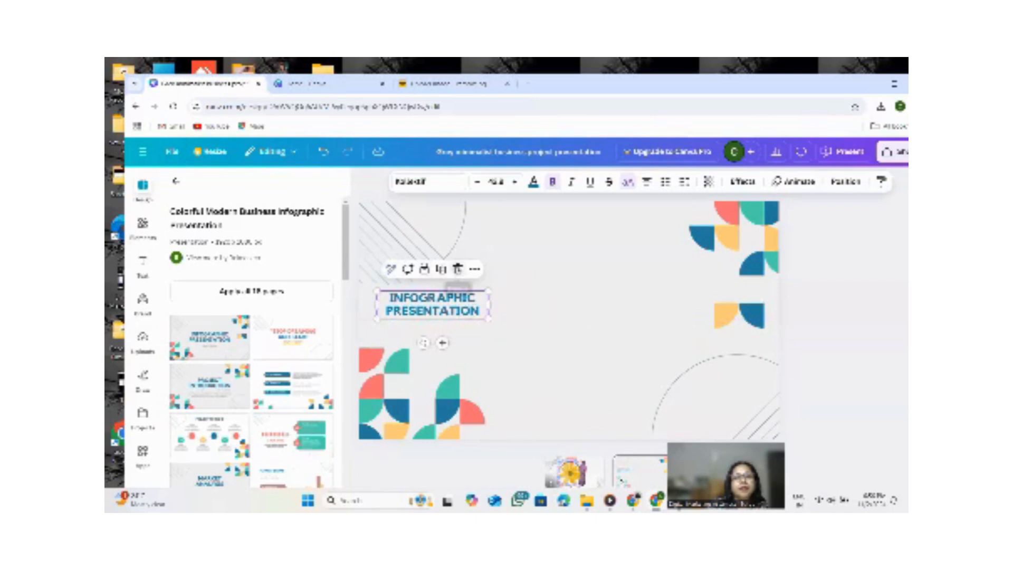
click(458, 270)
click(142, 264)
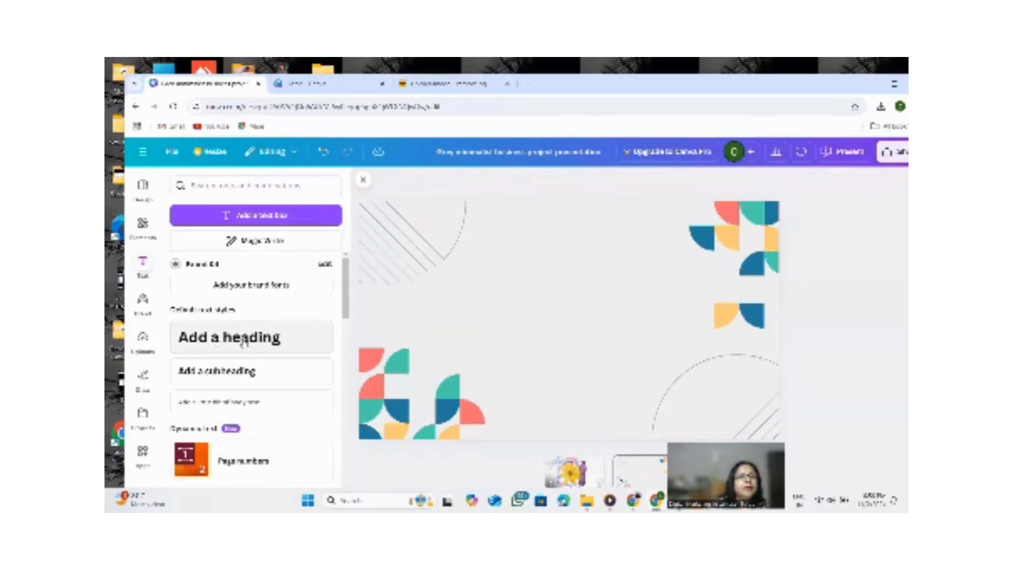
click(225, 402)
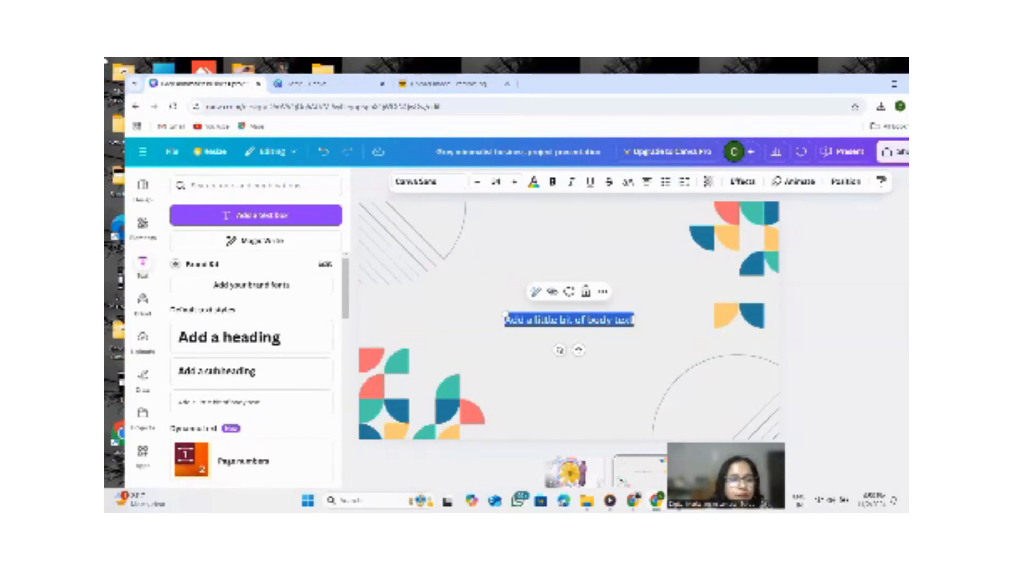
text(www.)
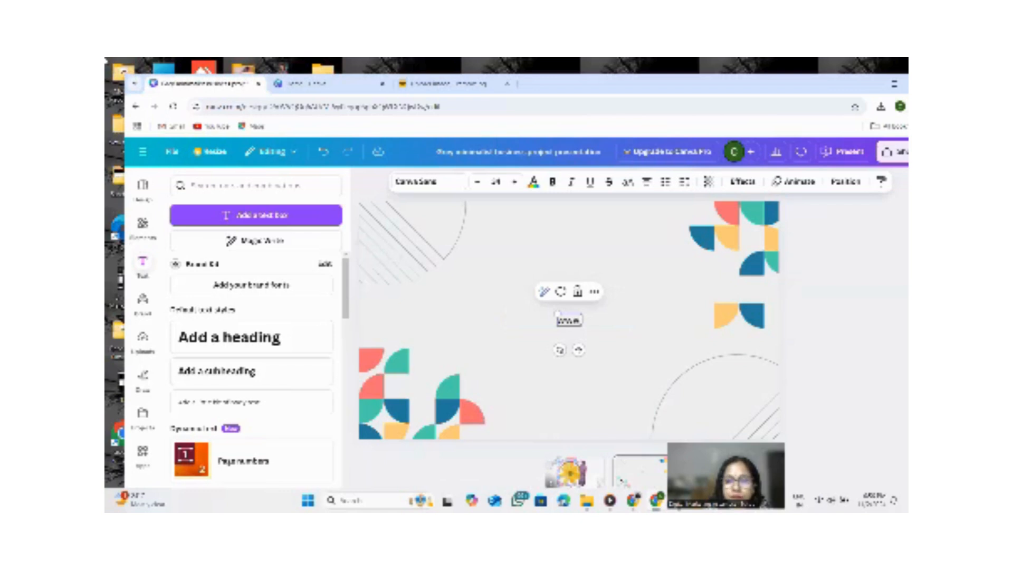
key(BackSpace)
key(BackSpace)
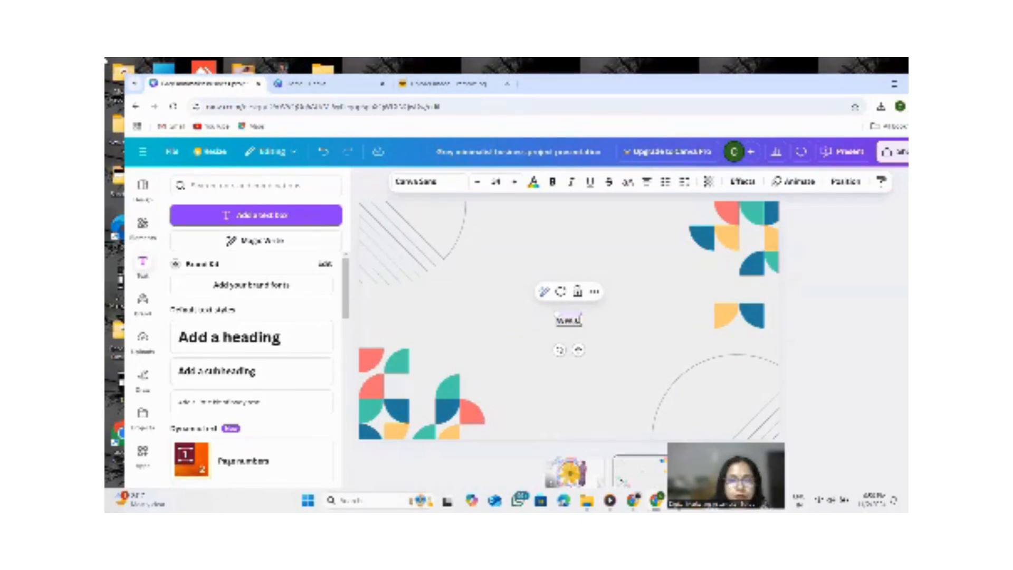
text(igital)
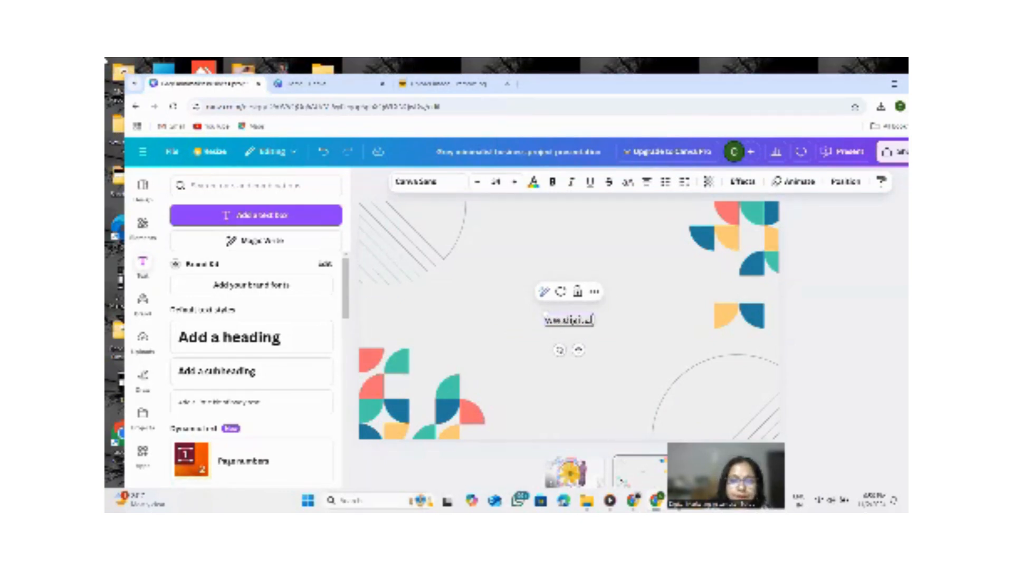
text(mhumki.c)
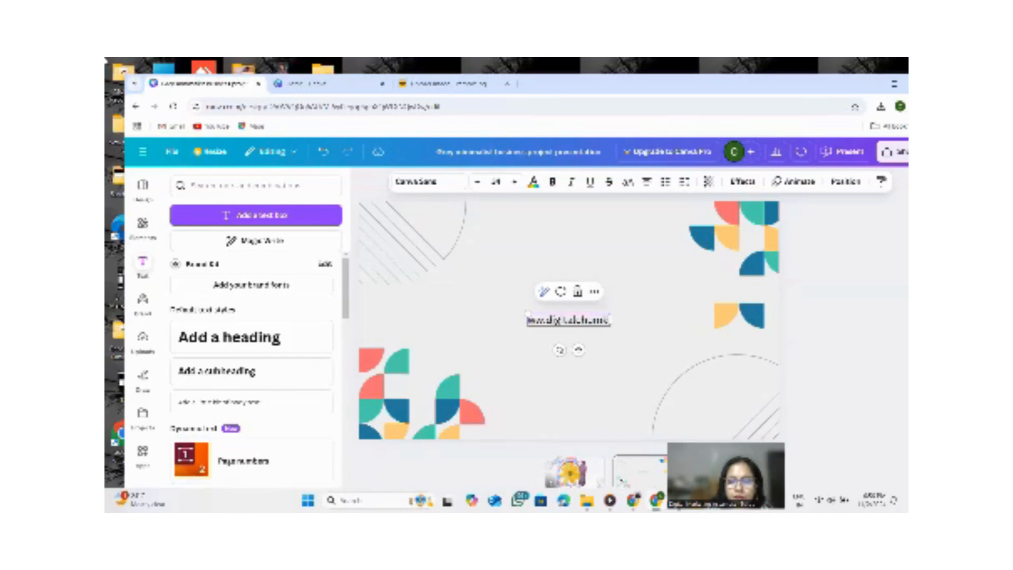
text(om)
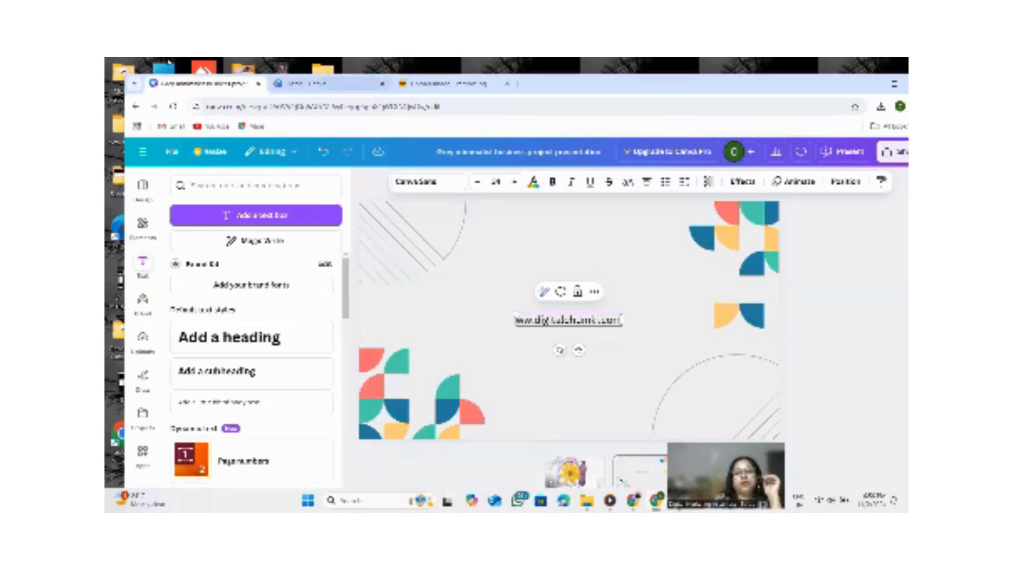
Move the website address text down near the slide's bottom edge.
drag(622, 321, 585, 408)
click(625, 367)
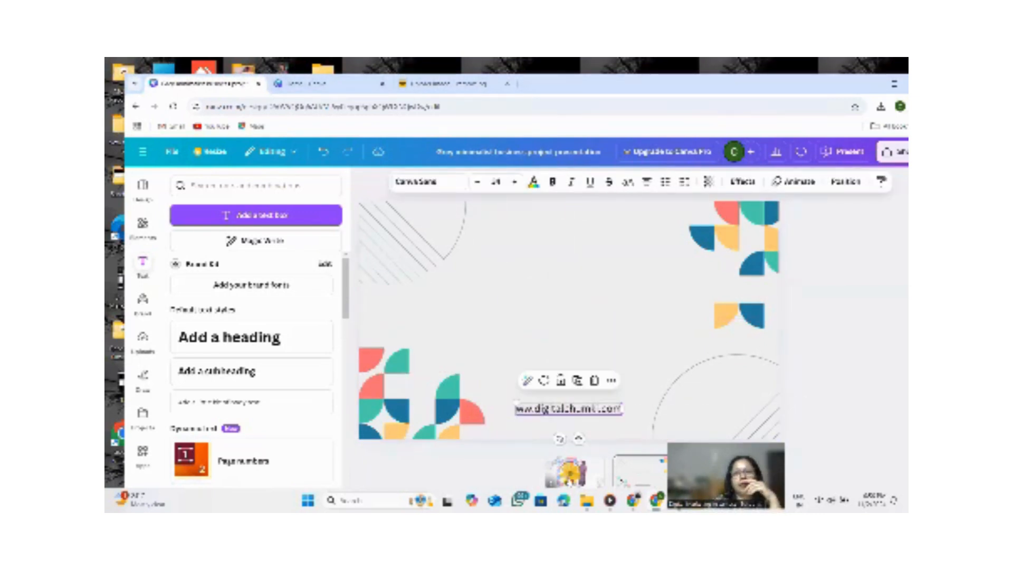
Copy the curved Digital Marketing Assamese School title from the first slide and paste it at the top of the second slide.
click(572, 473)
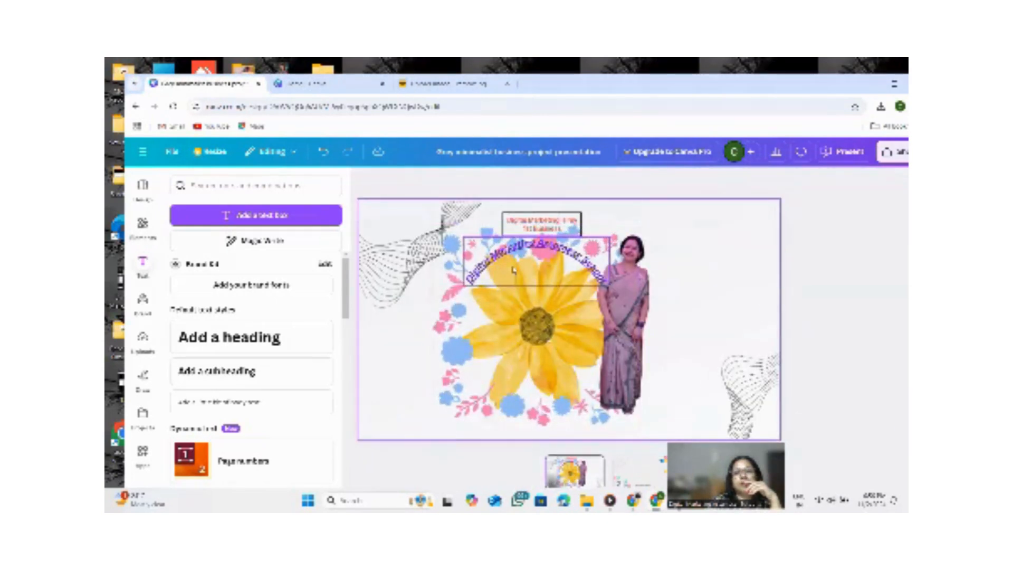
click(547, 273)
right_click(546, 272)
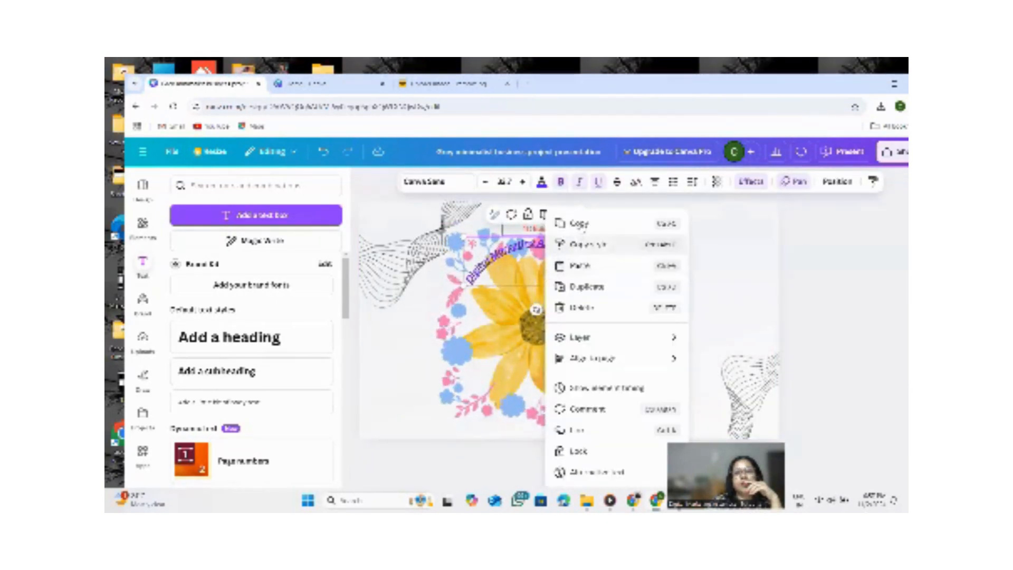
click(581, 225)
click(638, 478)
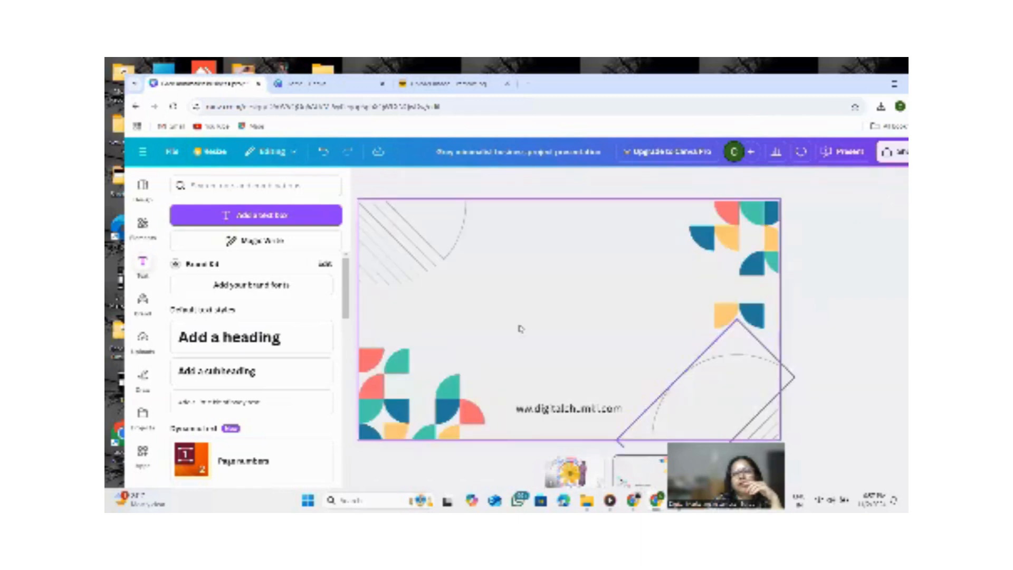
right_click(516, 295)
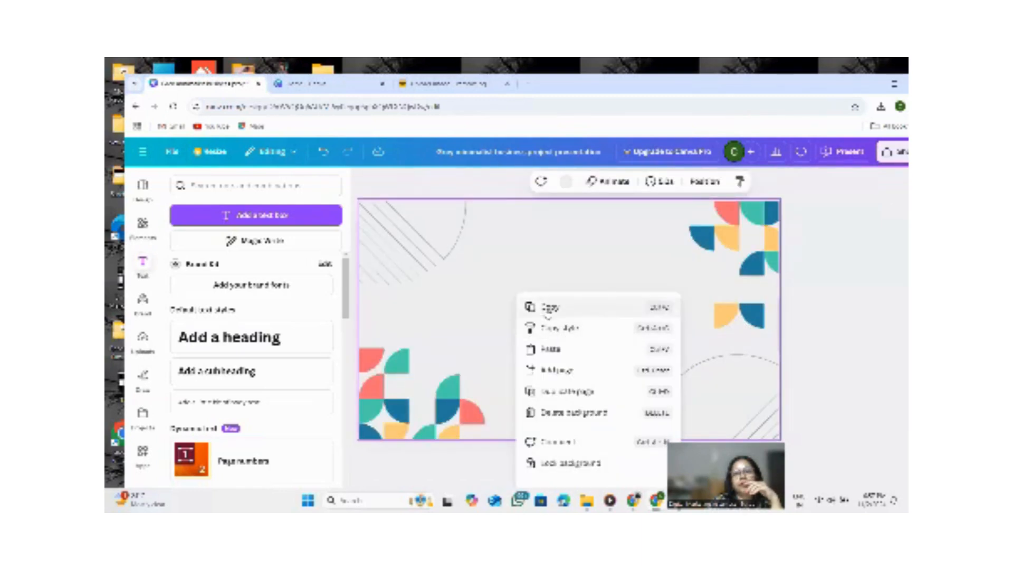
click(549, 348)
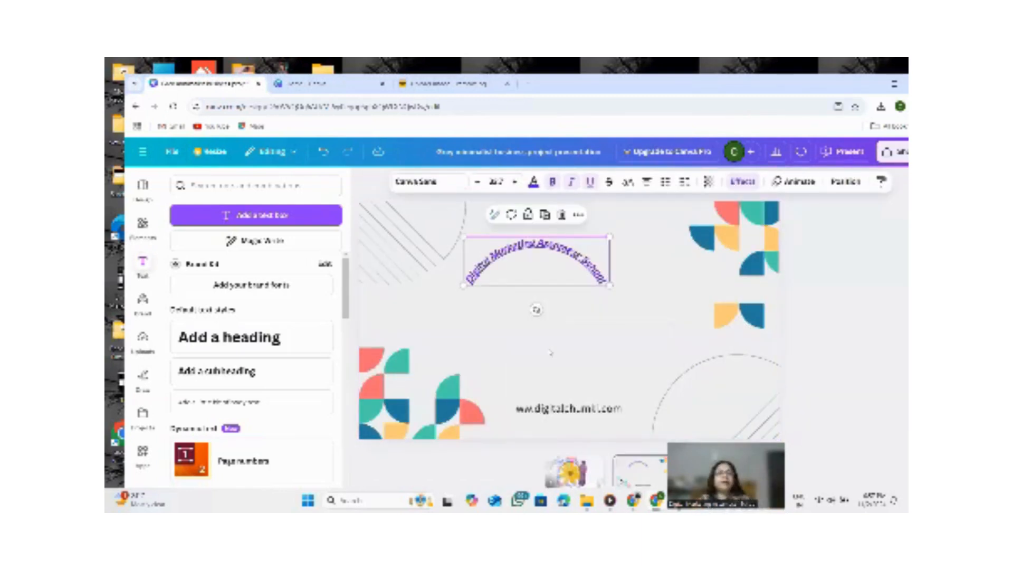
drag(569, 270, 571, 226)
click(378, 283)
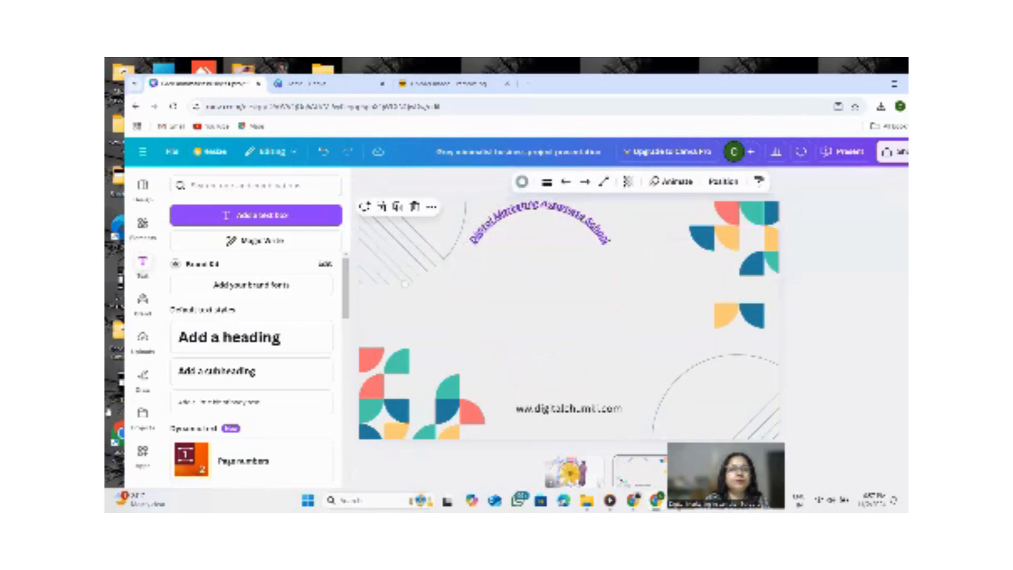
Draw freehand blue strokes on the second slide with the Draw pen, then erase them.
click(142, 375)
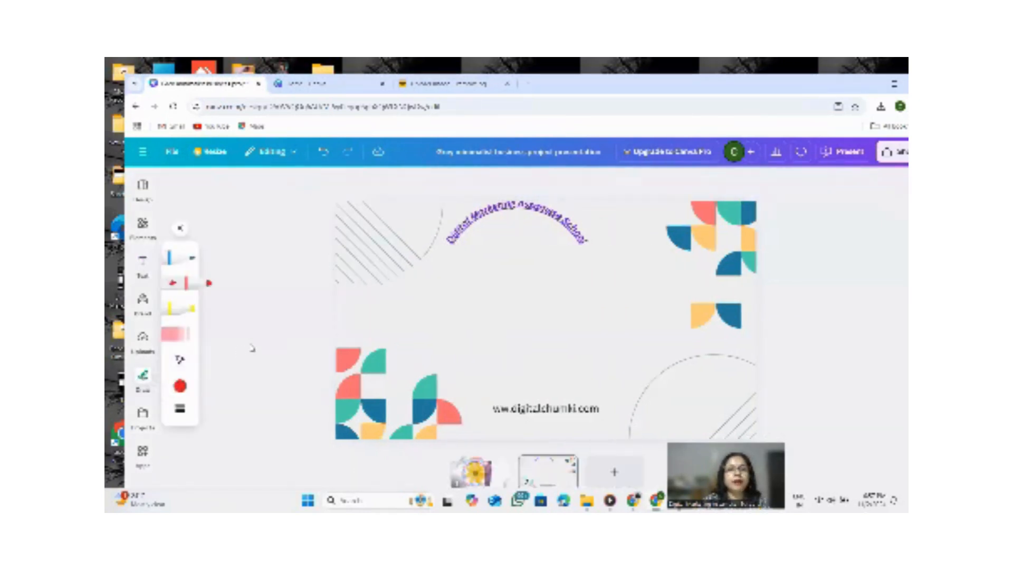
click(177, 257)
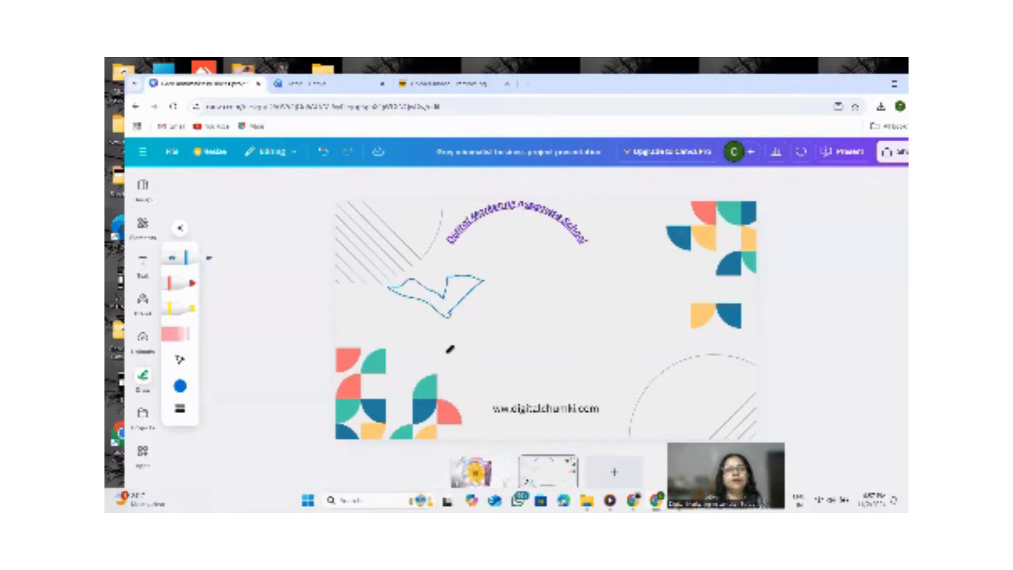
mouse_move(564, 301)
mouse_down()
mouse_move(652, 309)
mouse_move(594, 325)
mouse_move(580, 347)
mouse_move(569, 312)
mouse_move(551, 322)
mouse_move(617, 287)
mouse_move(616, 321)
mouse_move(585, 326)
mouse_move(574, 294)
mouse_up()
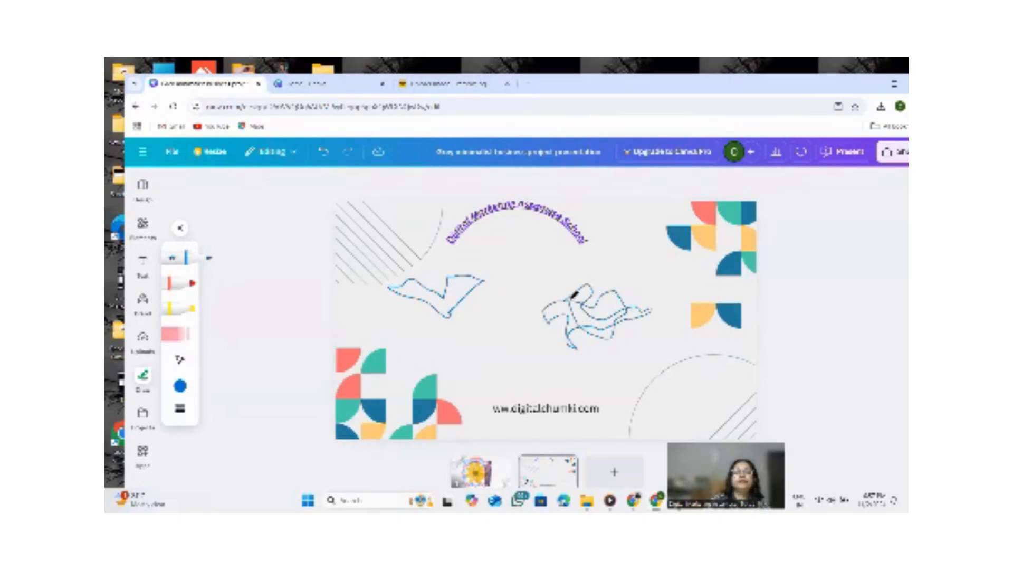
click(189, 336)
click(464, 298)
click(601, 312)
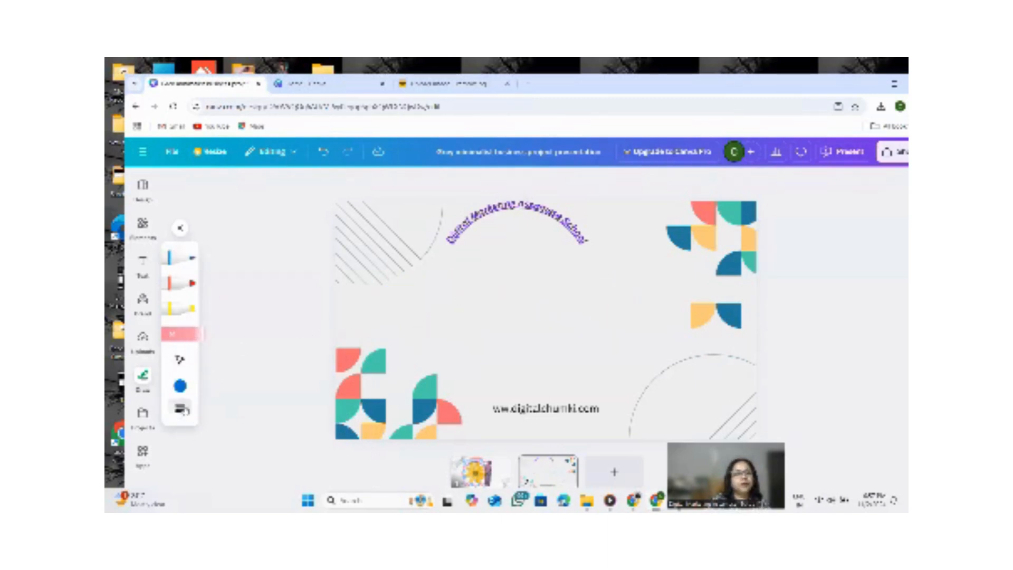
Draw red marker zigzags, adjusting stroke weight and transparency, then erase them.
click(190, 286)
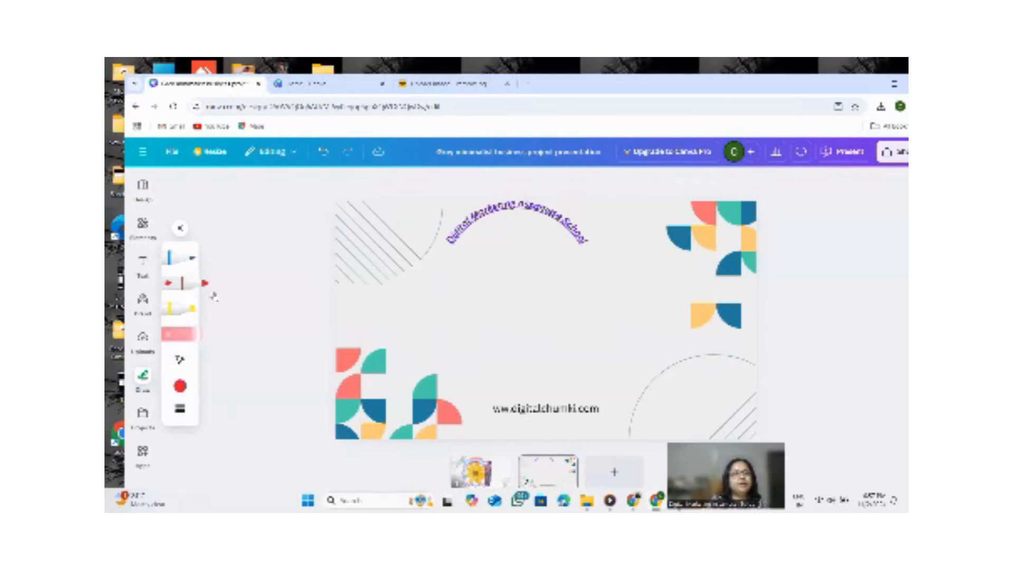
drag(401, 308, 447, 328)
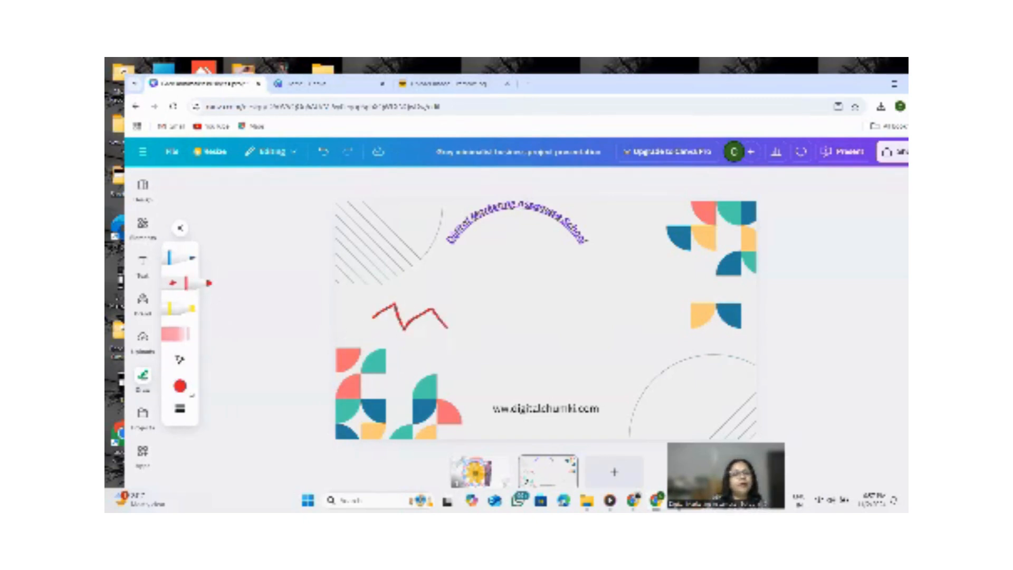
click(181, 411)
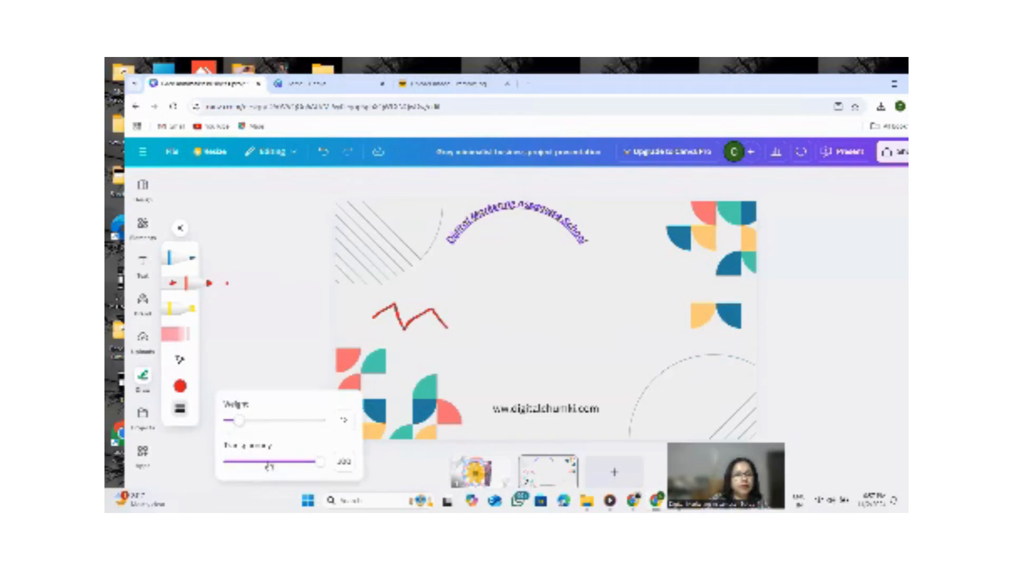
drag(318, 461, 310, 462)
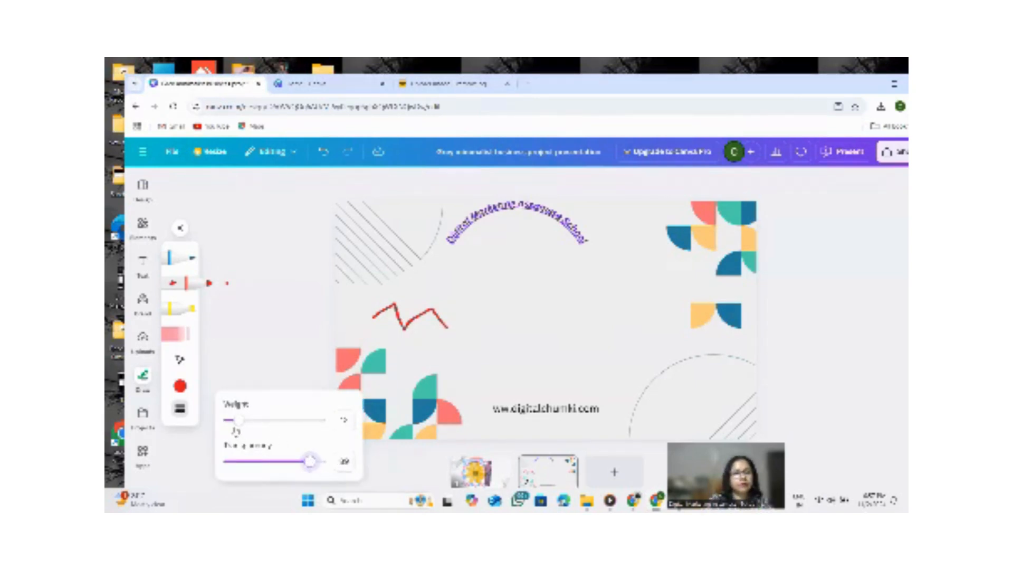
drag(237, 420, 232, 420)
drag(406, 352, 442, 341)
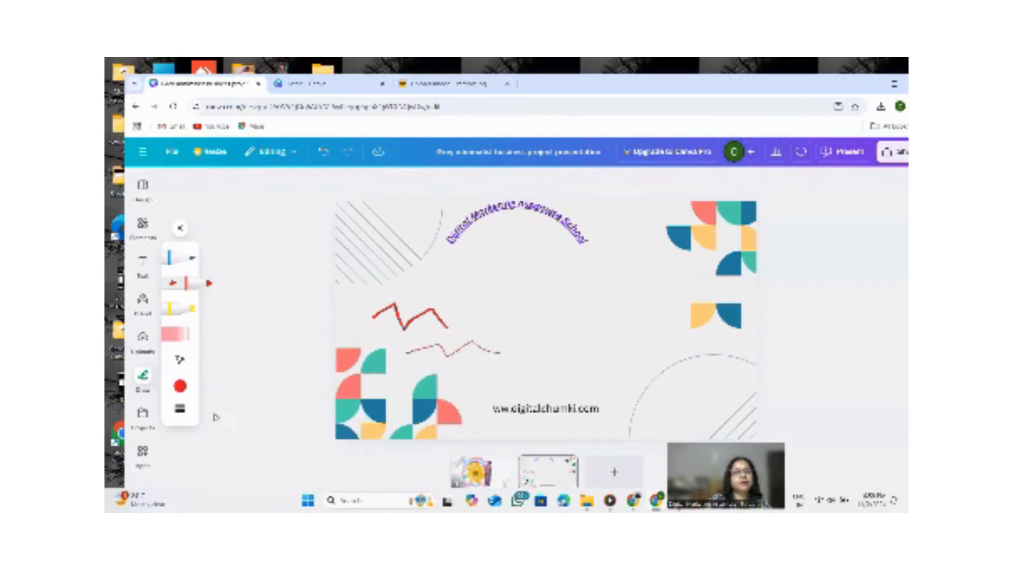
click(179, 333)
mouse_move(498, 355)
mouse_down()
mouse_move(433, 344)
mouse_move(425, 317)
mouse_up()
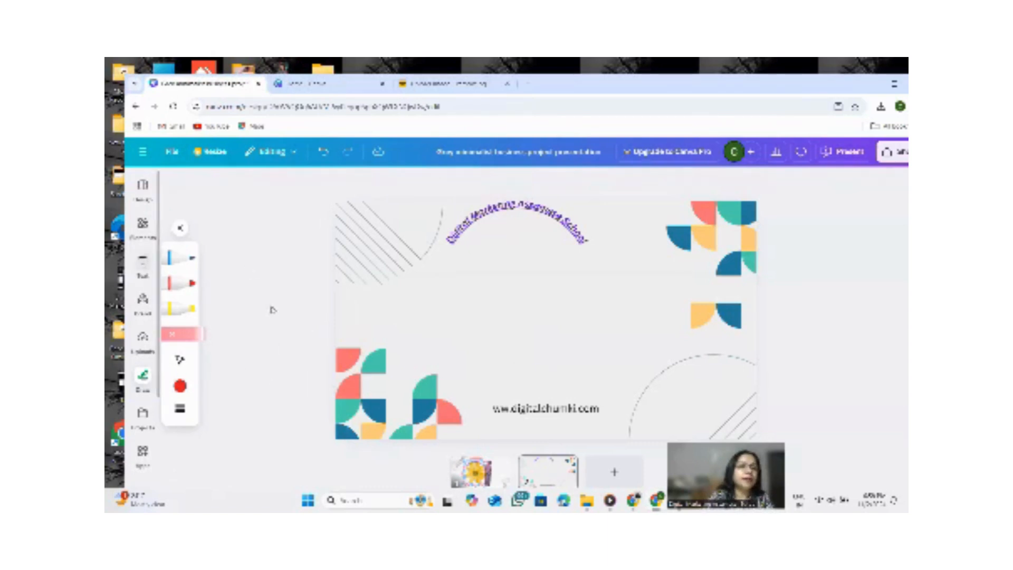
Return to the first slide and search the elements library for flowers.
click(142, 338)
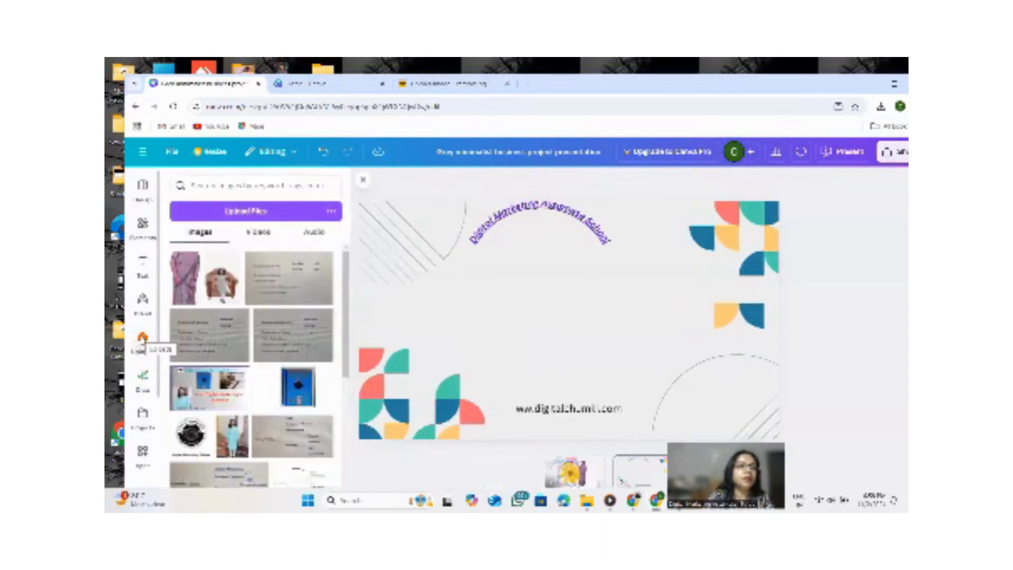
scroll(236, 316, down, 3)
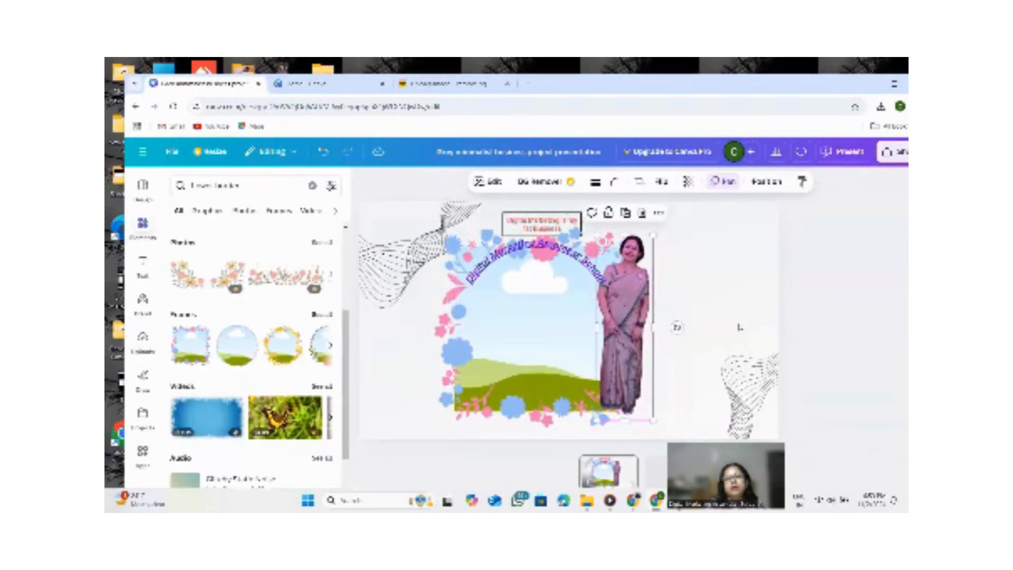
click(740, 327)
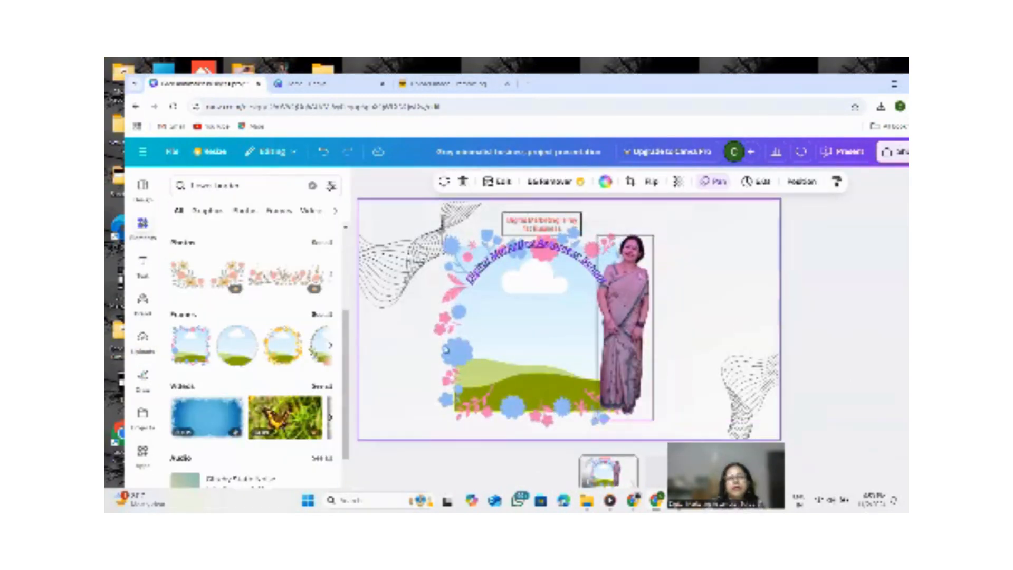
click(240, 185)
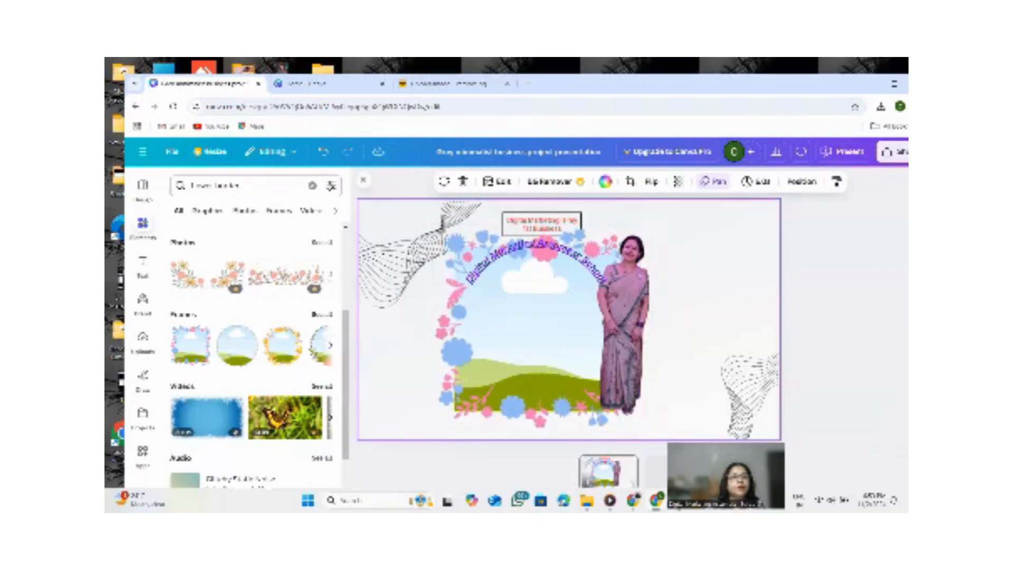
key(BackSpace)
key(BackSpace)
key(BackSpace)
key(BackSpace)
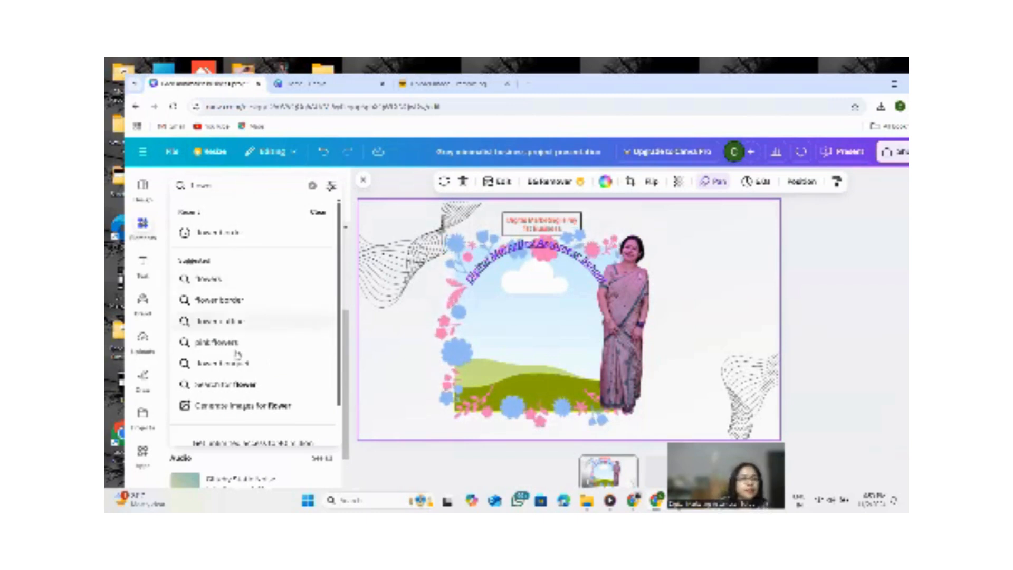
click(205, 279)
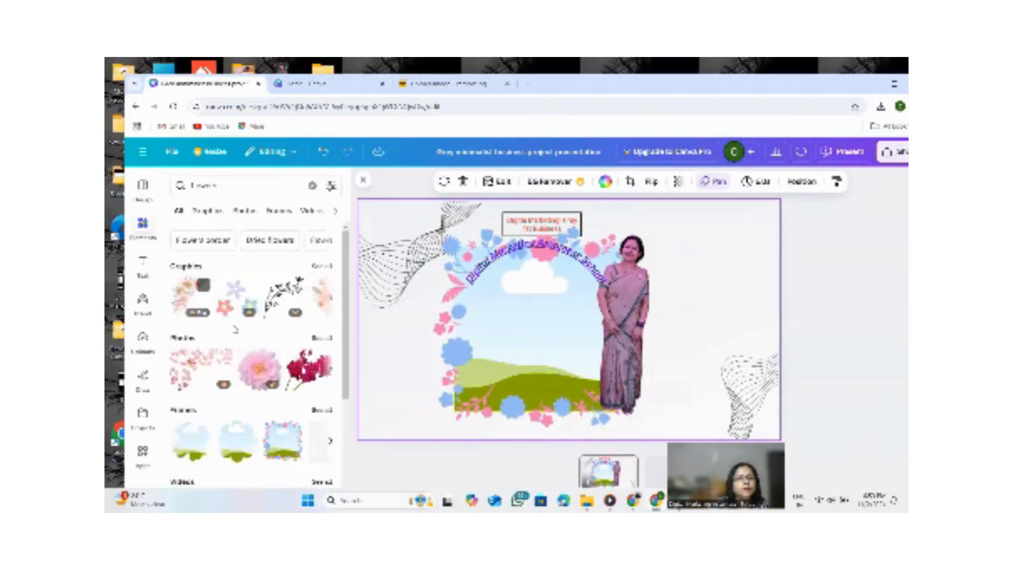
scroll(236, 453, down, 2)
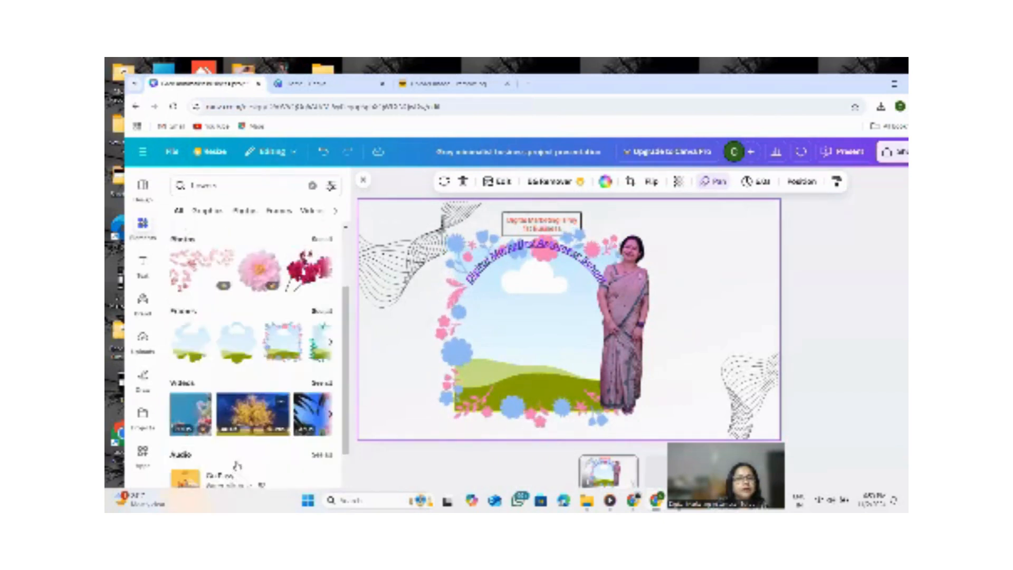
scroll(232, 422, down, 3)
scroll(257, 369, up, 1)
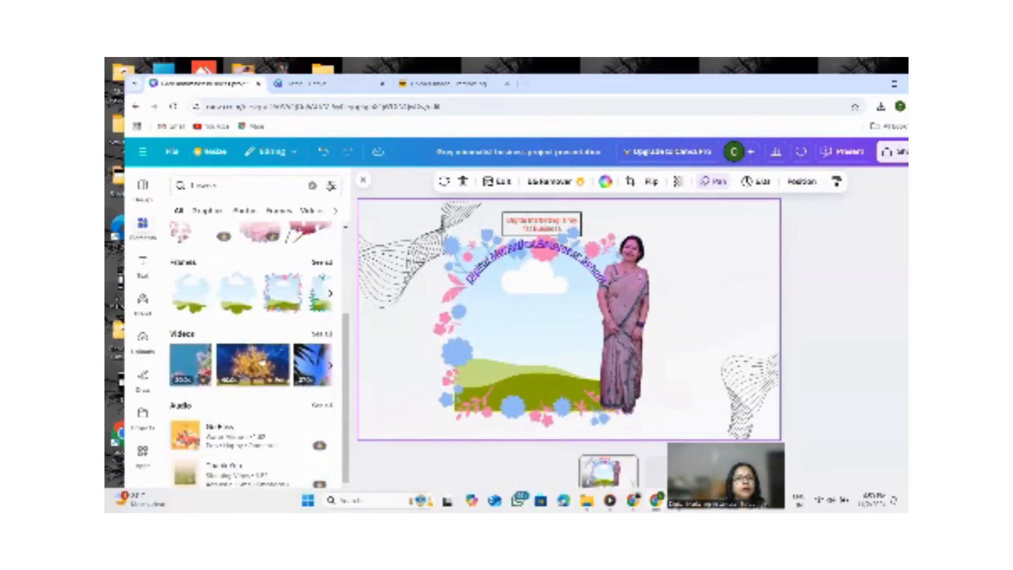
scroll(257, 369, up, 2)
Add a pink orchid photo onto the flower frame, reposition it, then delete it.
click(308, 328)
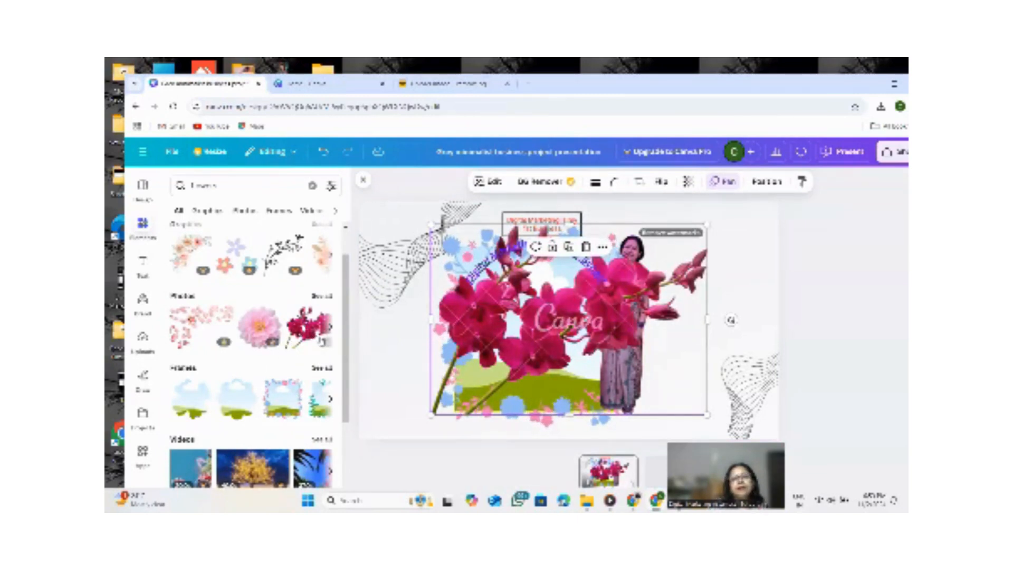
drag(582, 329, 527, 359)
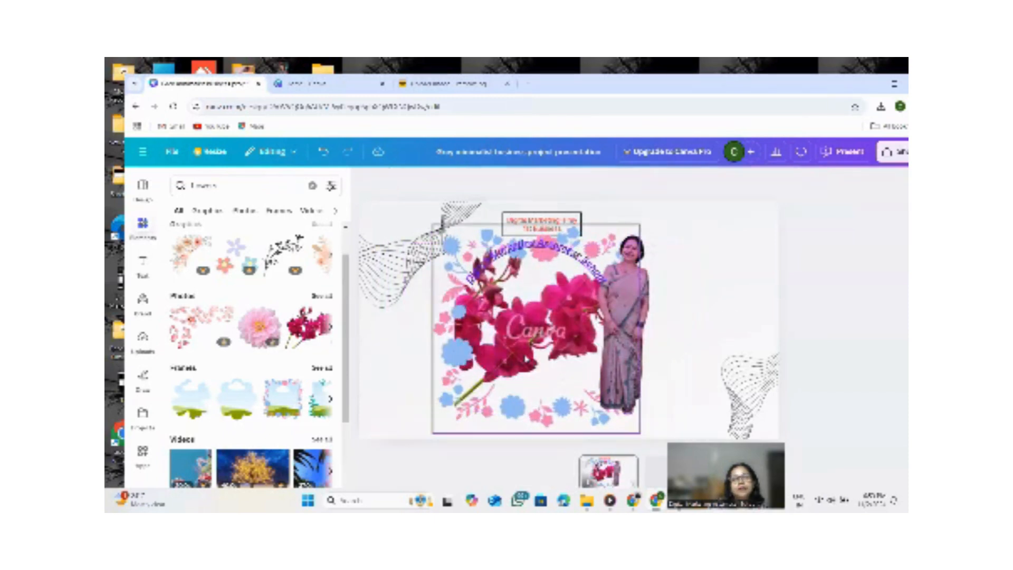
drag(489, 326, 466, 342)
click(413, 336)
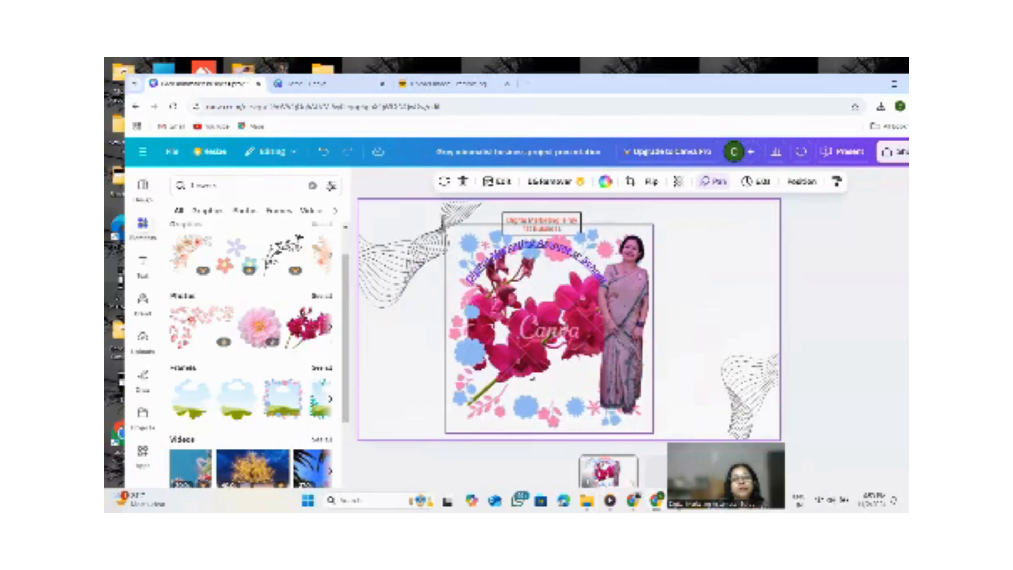
click(555, 377)
mouse_move(554, 377)
mouse_down()
mouse_move(538, 387)
mouse_move(421, 369)
mouse_move(537, 369)
mouse_up()
click(378, 211)
click(514, 372)
click(754, 396)
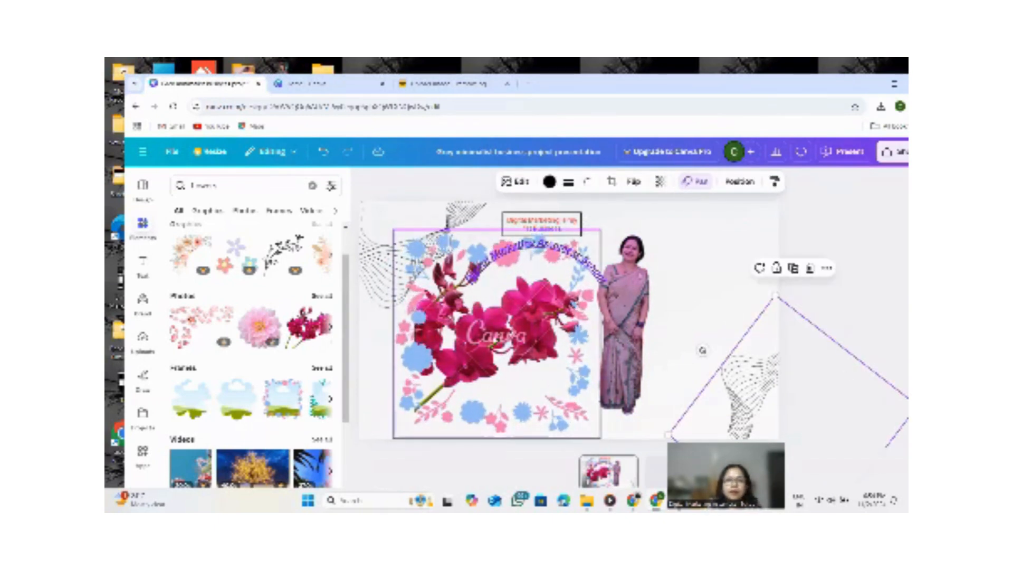
click(500, 333)
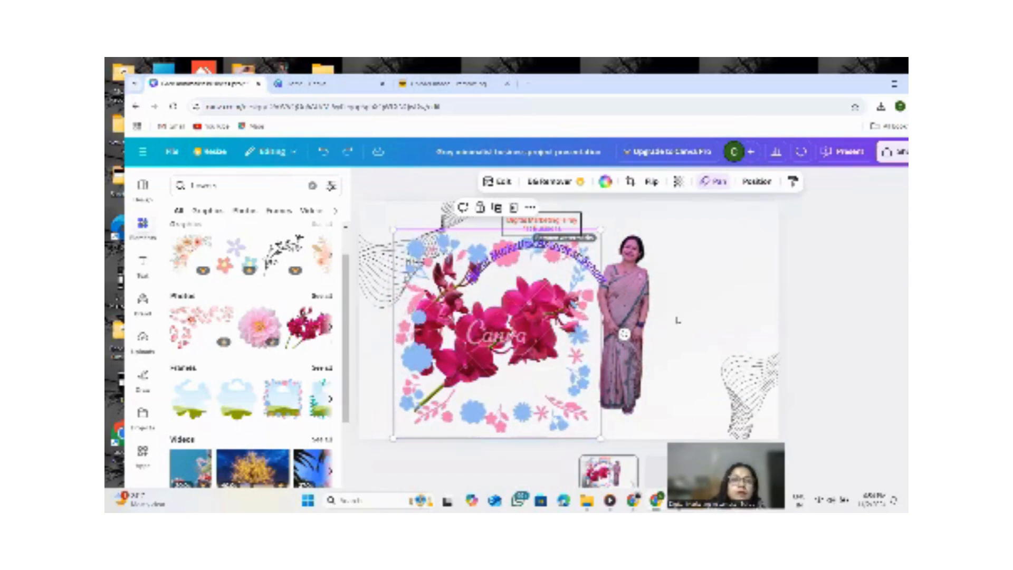
drag(624, 334, 663, 328)
key(Delete)
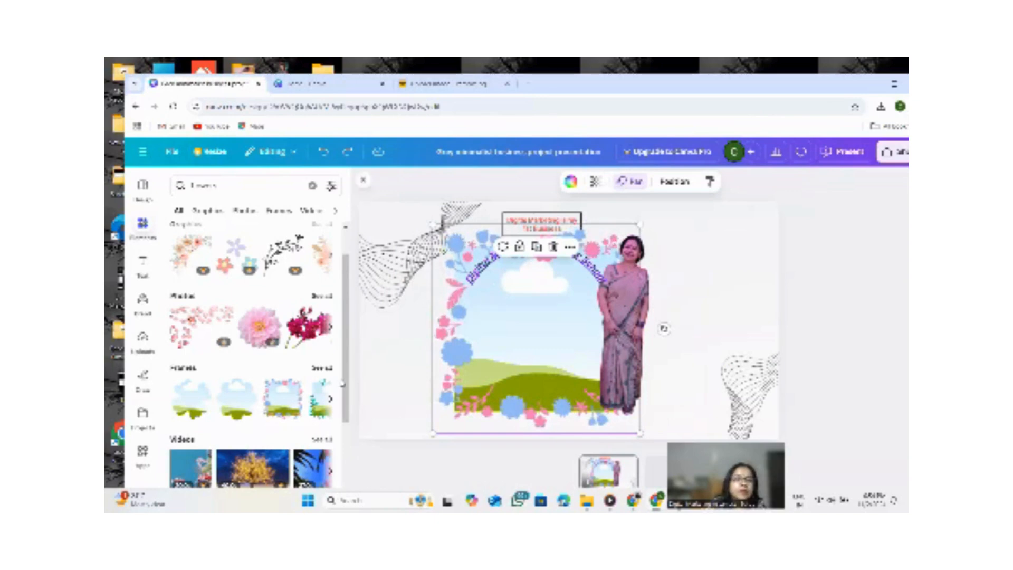
Browse through the flower graphics in the search results.
scroll(253, 338, down, 1)
scroll(299, 347, down, 2)
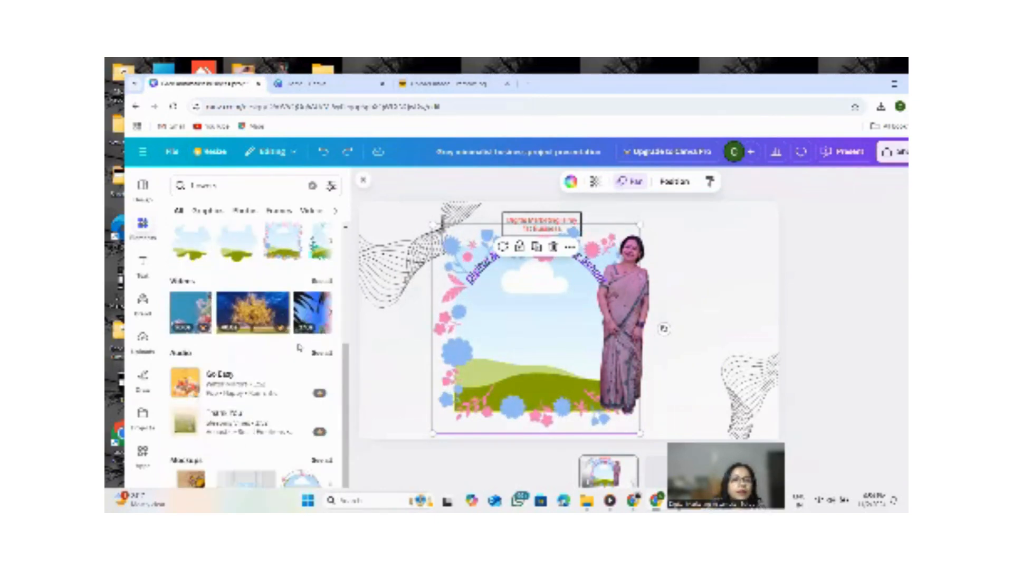
scroll(299, 347, up, 4)
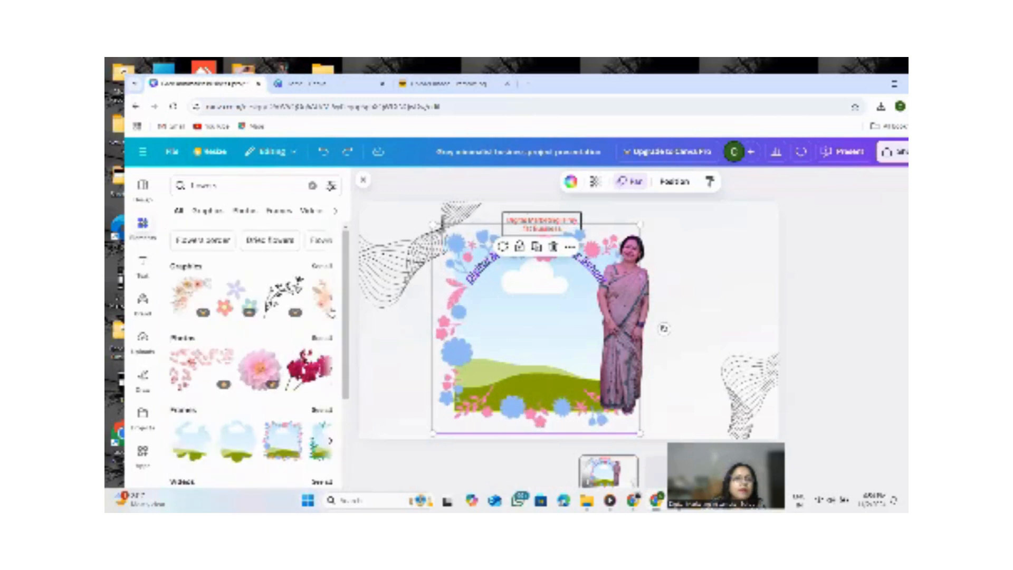
click(329, 298)
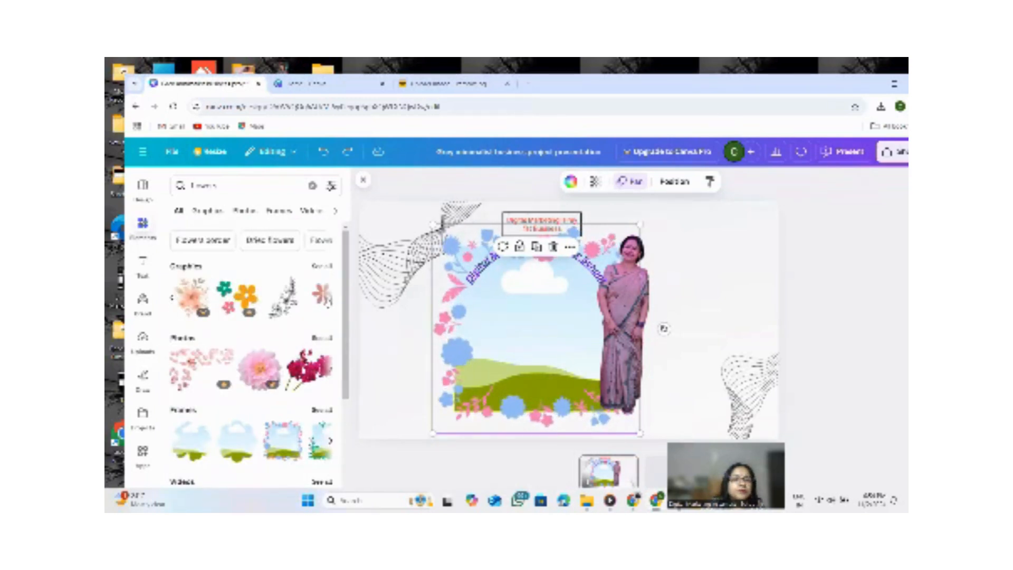
click(329, 299)
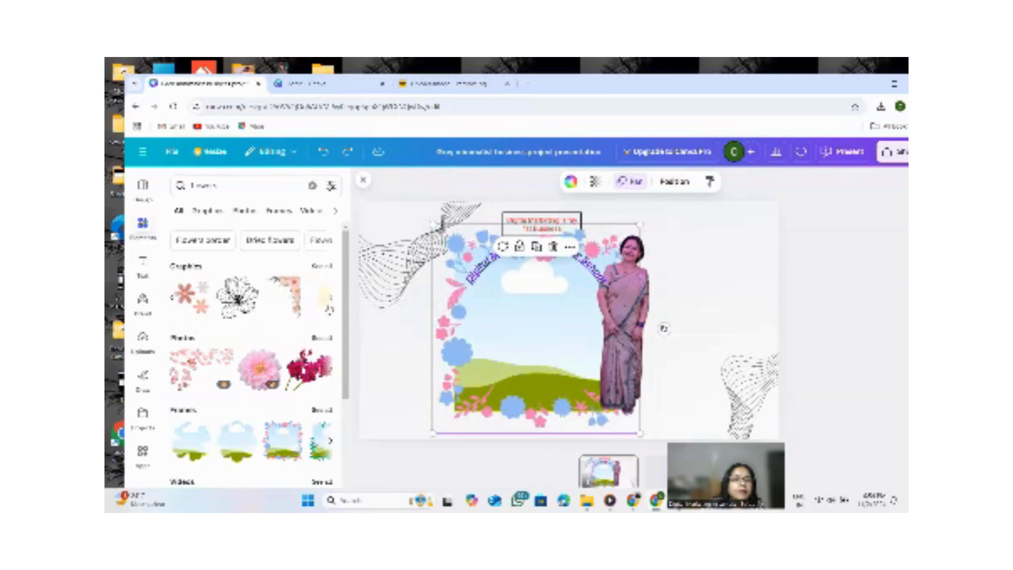
click(329, 298)
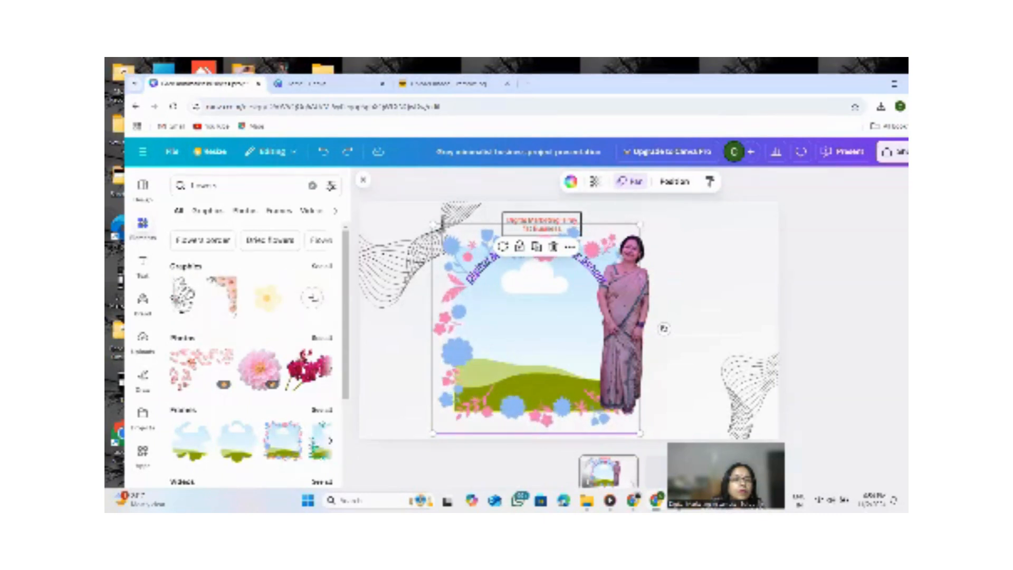
Add a yellow flower graphic from the flower results and enlarge it to fill the centre of the flower frame.
click(322, 265)
scroll(269, 311, down, 1)
scroll(258, 317, down, 10)
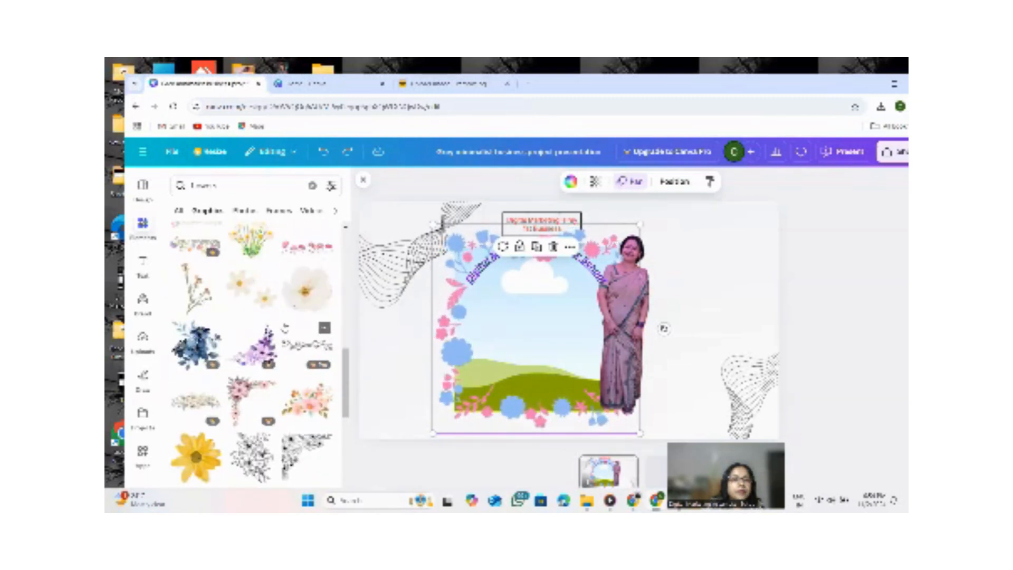
scroll(285, 328, down, 2)
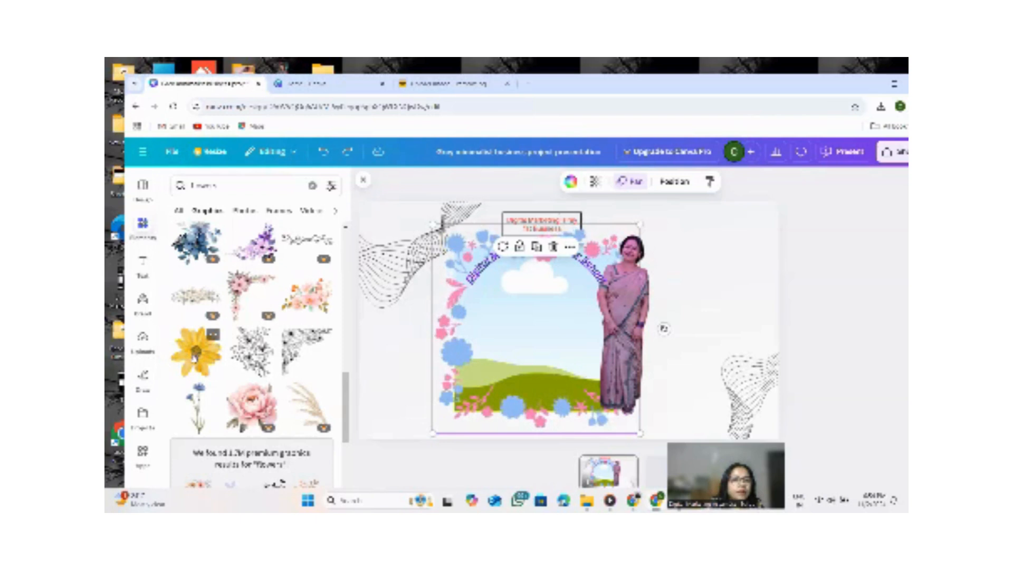
click(195, 352)
drag(473, 224, 578, 328)
drag(623, 369, 512, 323)
click(534, 331)
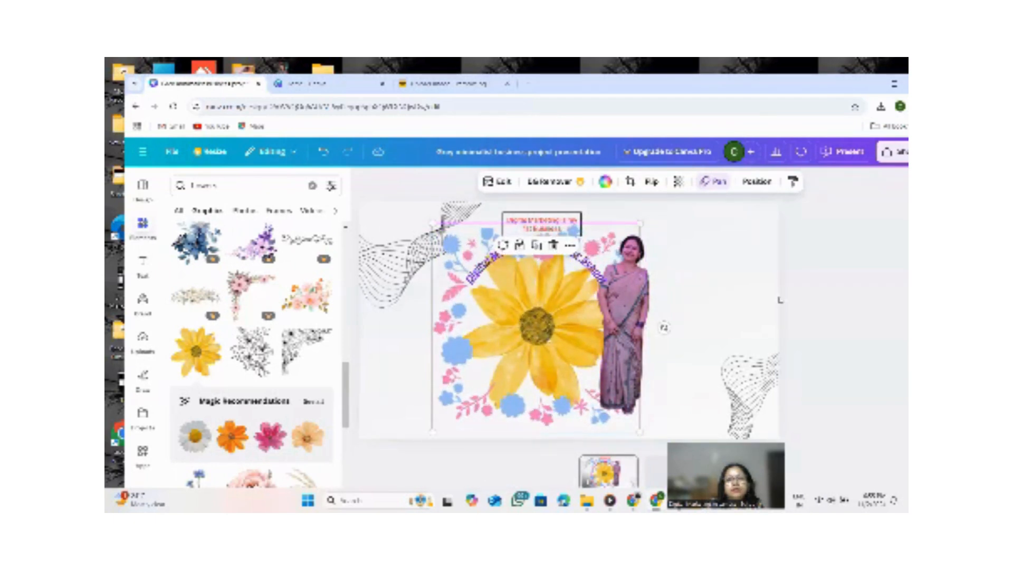
click(431, 411)
click(423, 299)
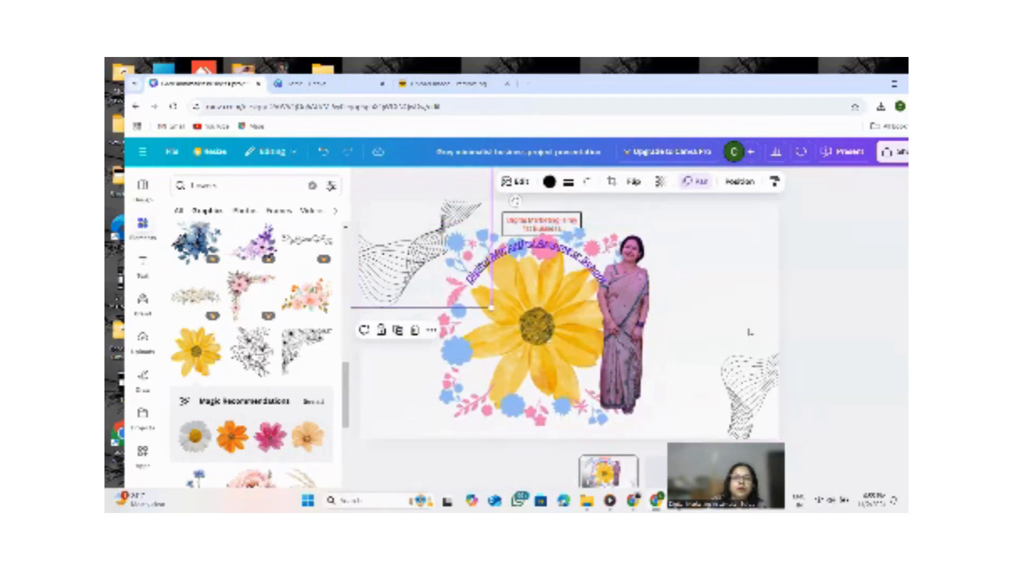
click(728, 315)
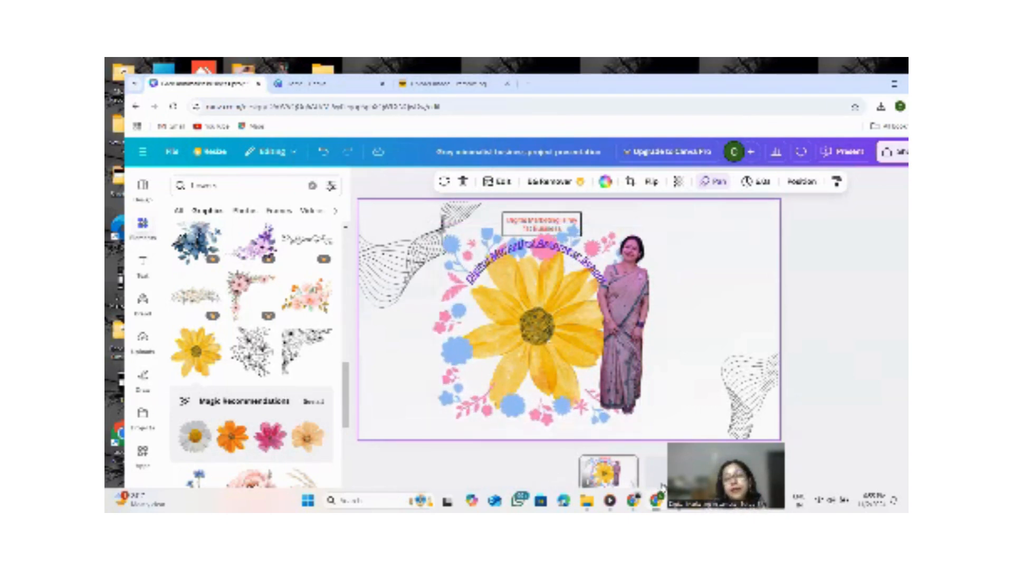
On the second slide, add the uploaded blue book image and resize it to sit beneath the curved title.
click(673, 471)
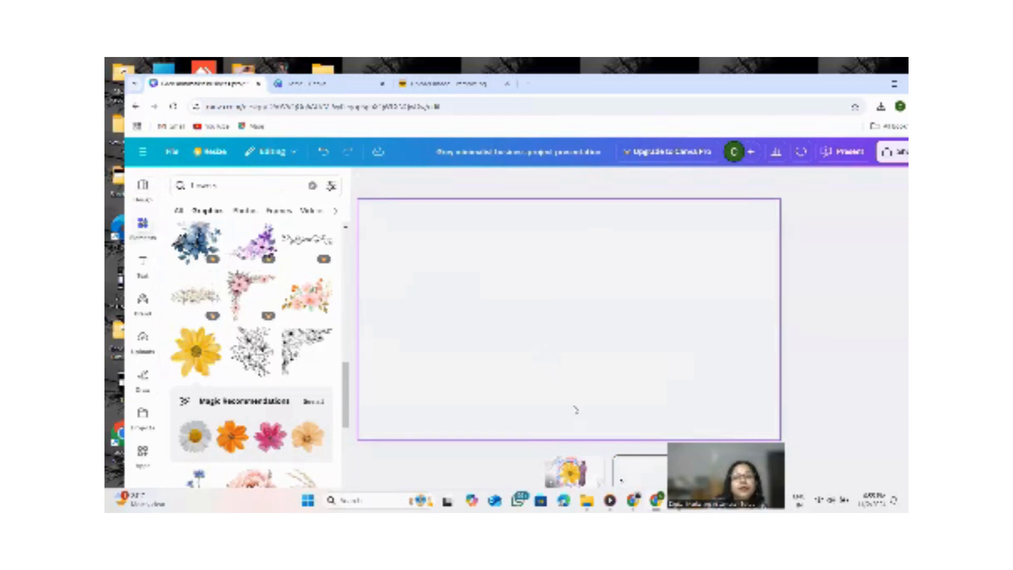
click(244, 187)
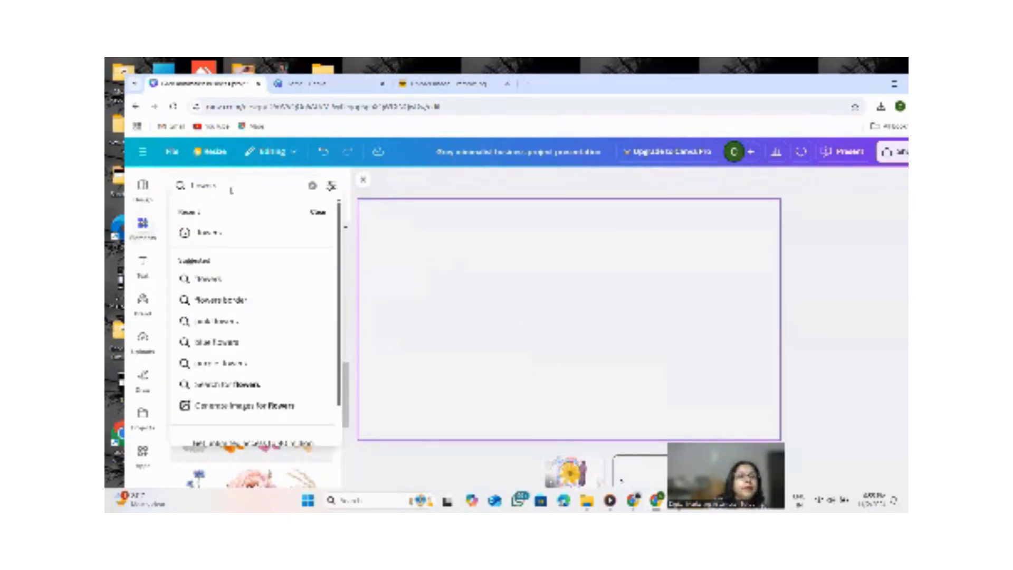
click(141, 189)
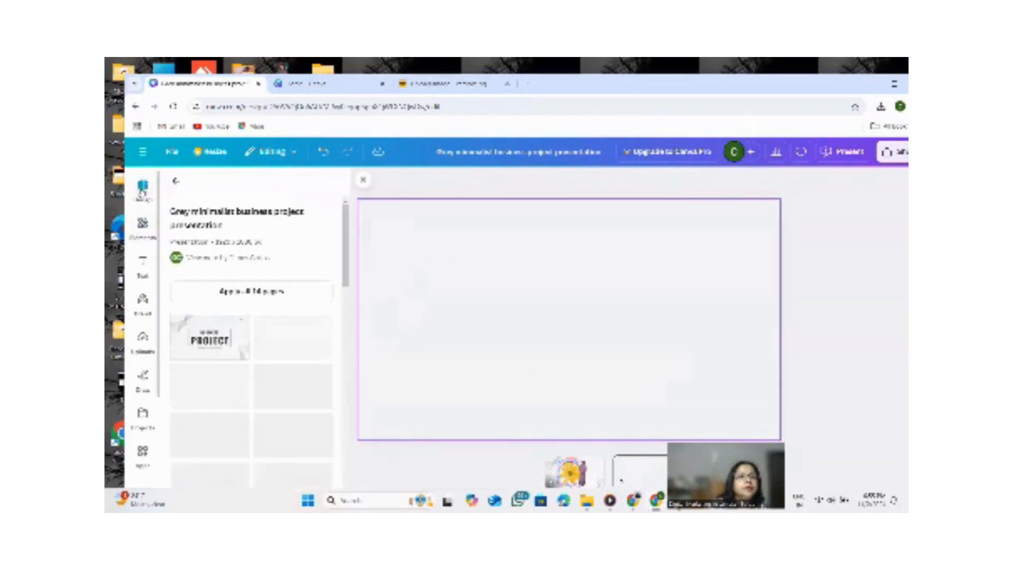
scroll(248, 311, down, 10)
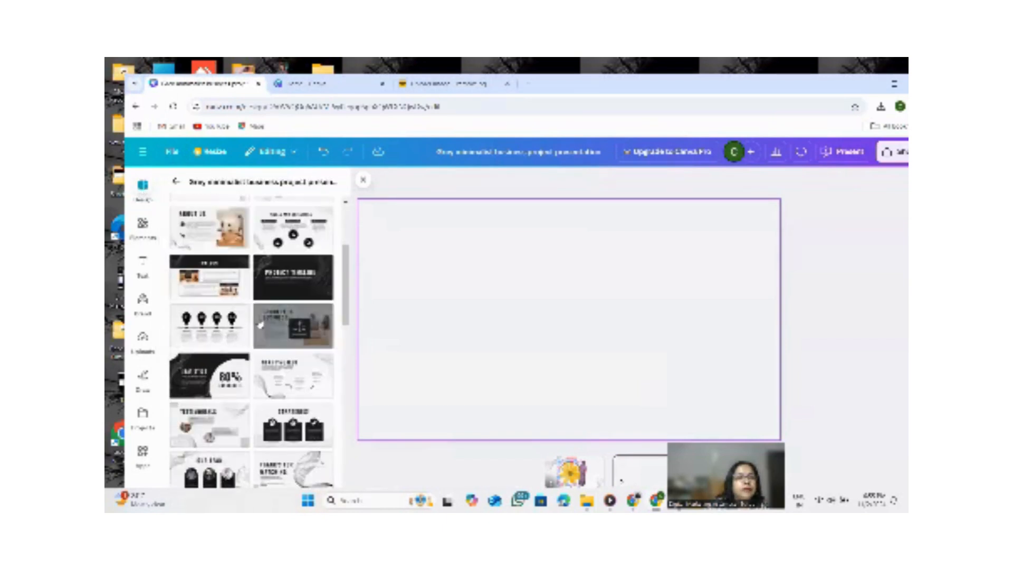
scroll(269, 316, down, 10)
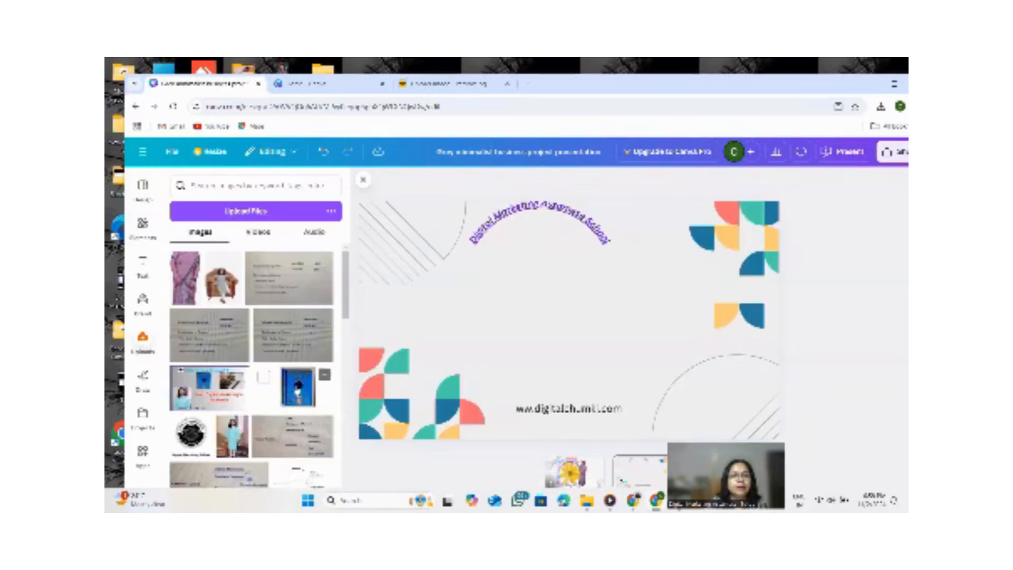
click(298, 388)
drag(422, 320, 523, 320)
drag(714, 319, 644, 319)
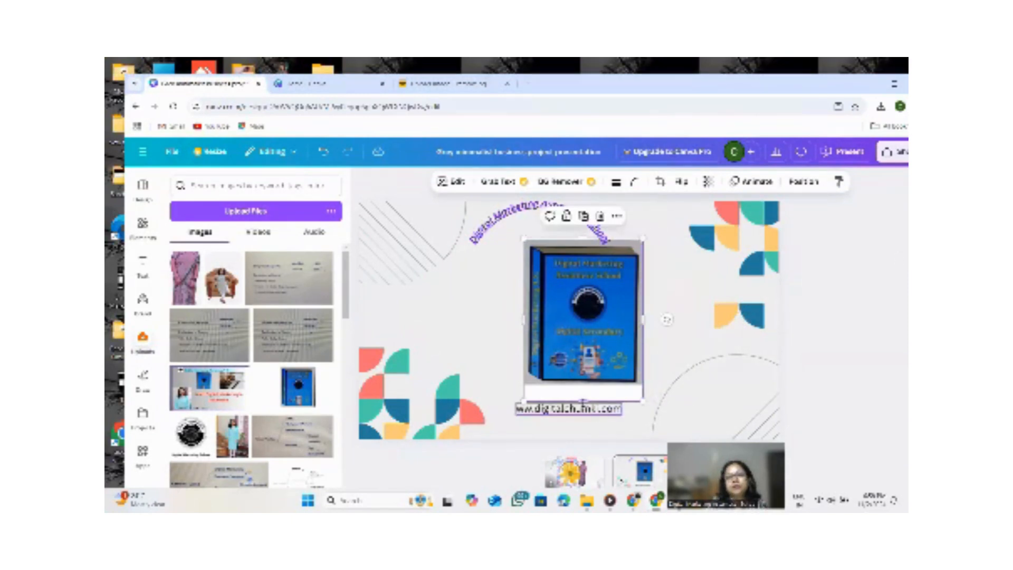
drag(583, 401, 583, 386)
drag(616, 311, 574, 310)
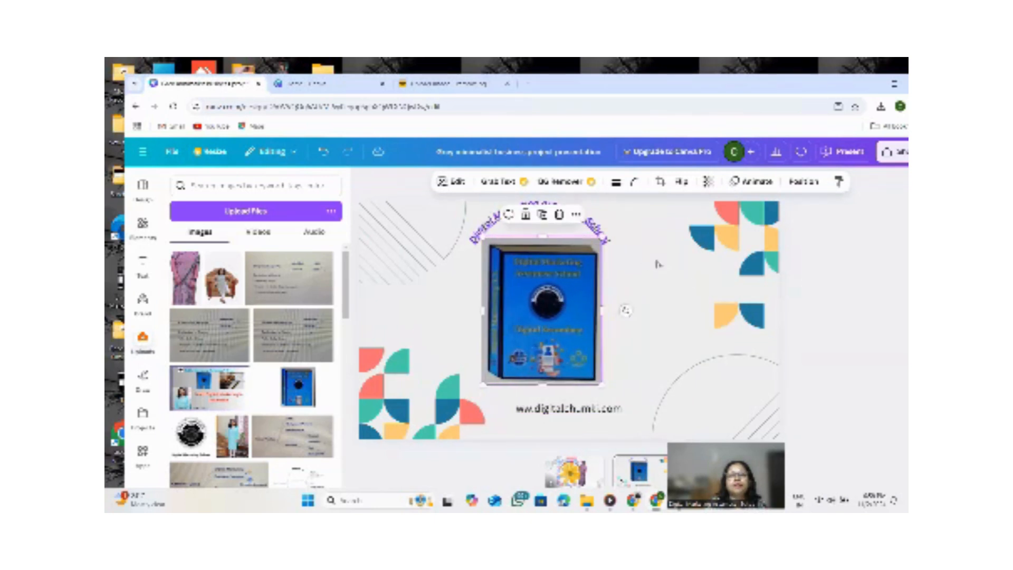
click(695, 296)
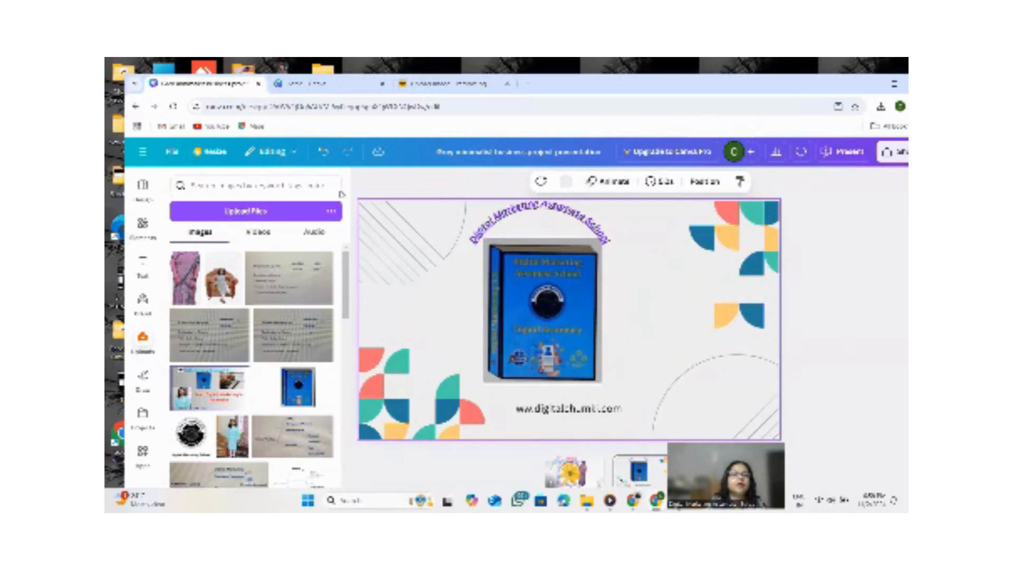
Search the elements for digital marketing and place a smartphone social media graphic beside the book image.
click(142, 224)
click(228, 185)
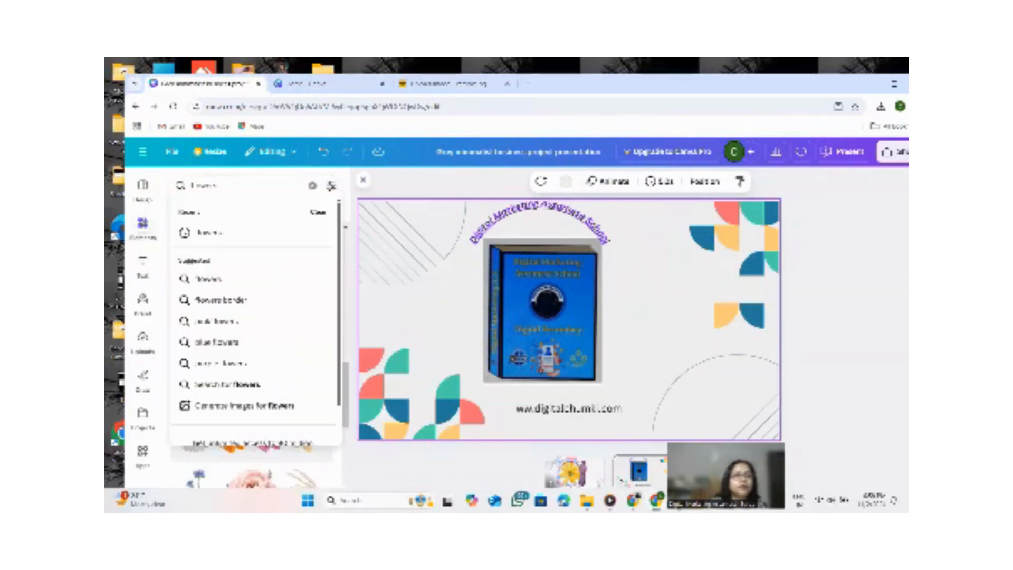
key(BackSpace)
key(BackSpace)
key(BackSpace)
key(BackSpace)
key(BackSpace)
key(BackSpace)
key(BackSpace)
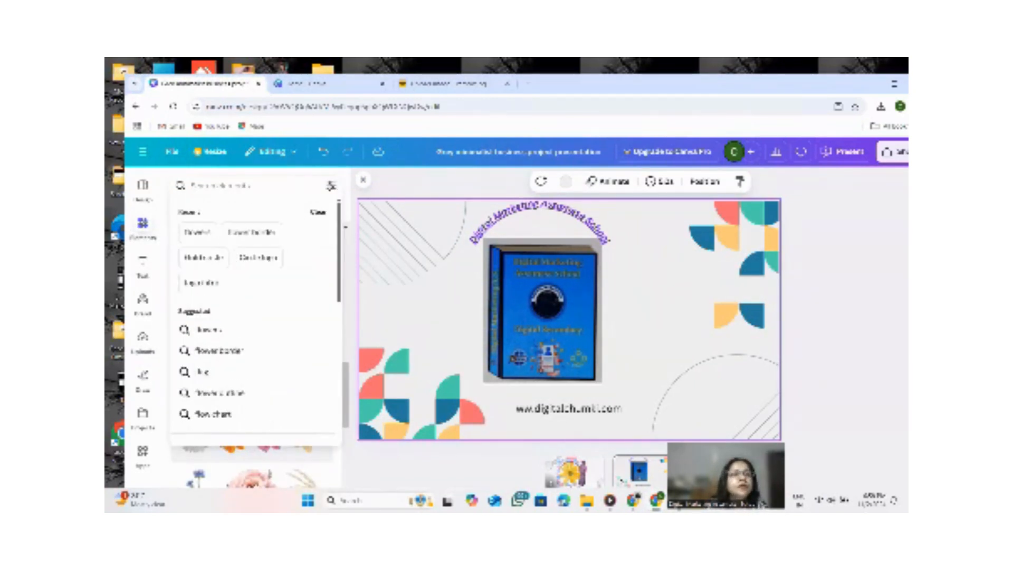
text(digital)
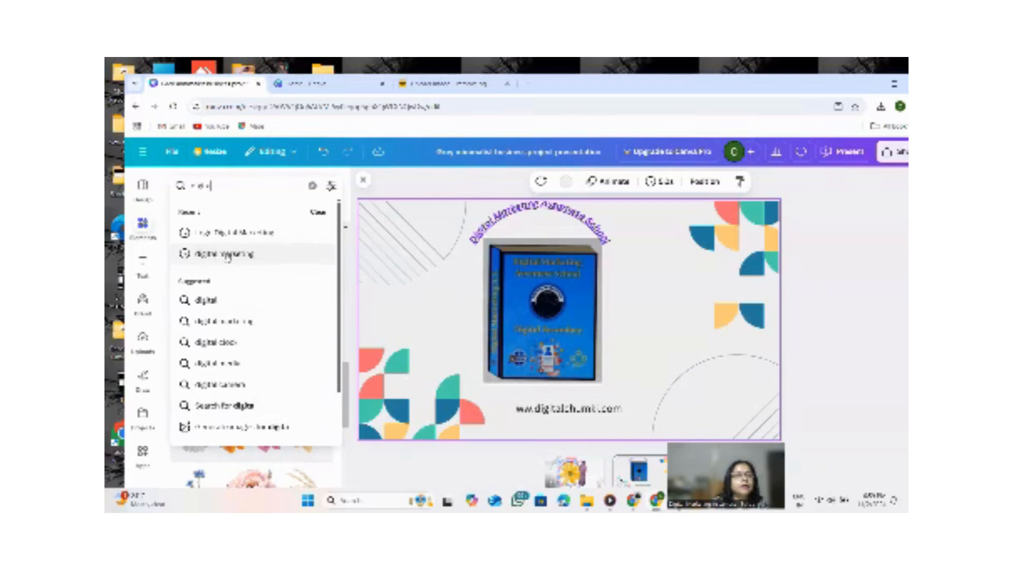
click(224, 254)
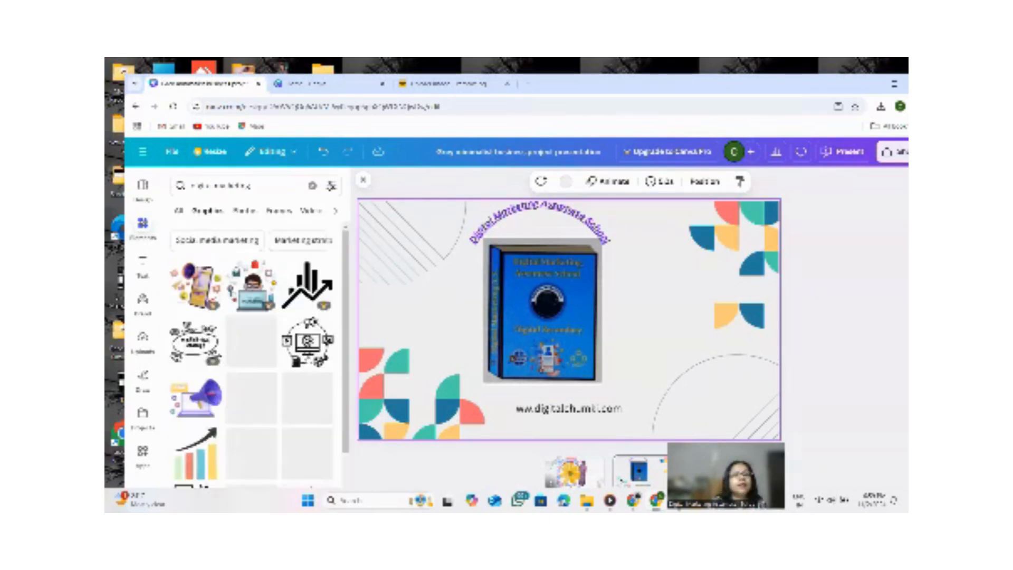
scroll(253, 348, down, 3)
scroll(206, 387, down, 5)
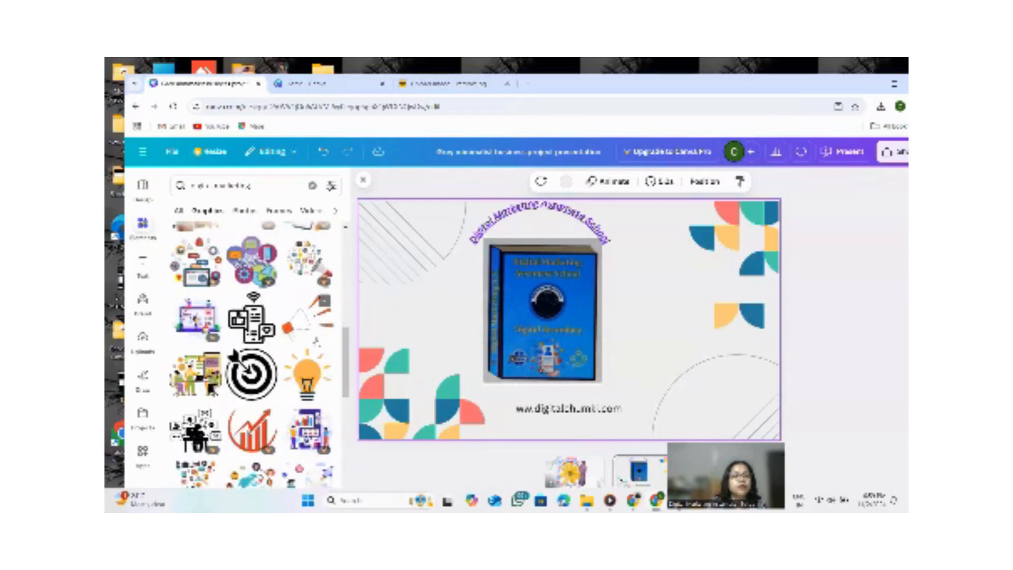
scroll(318, 372, down, 3)
scroll(253, 354, up, 3)
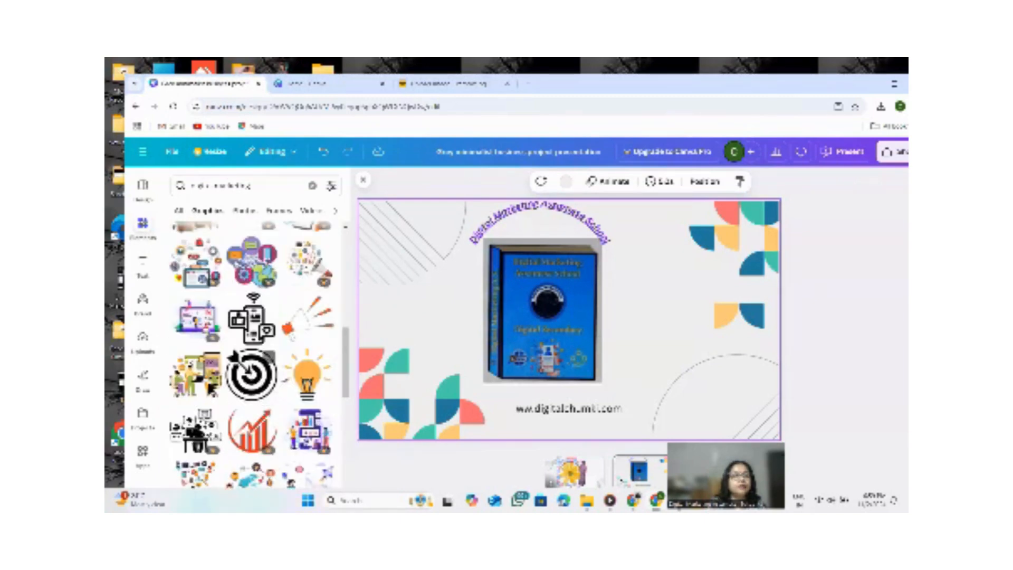
click(251, 319)
drag(601, 298, 677, 290)
click(813, 278)
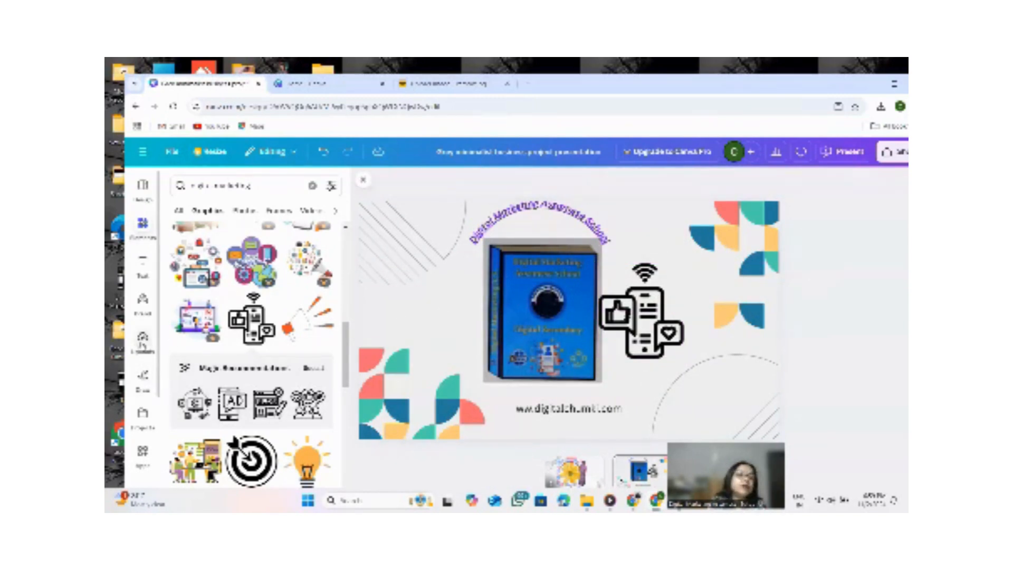
Add the uploaded Digital Marketing School logo and shrink it into the slide's upper-left corner.
click(143, 340)
click(189, 435)
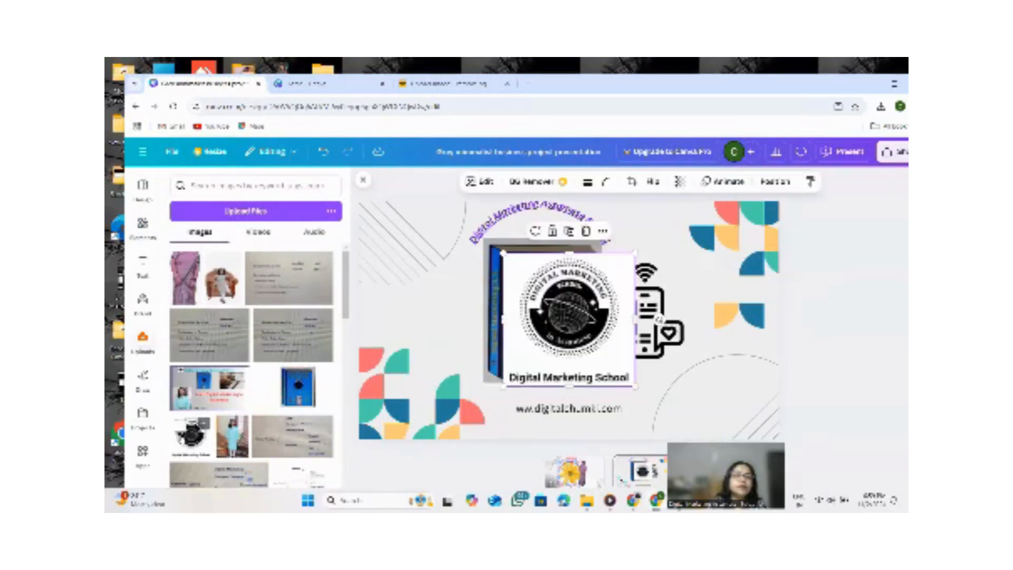
drag(638, 389, 444, 228)
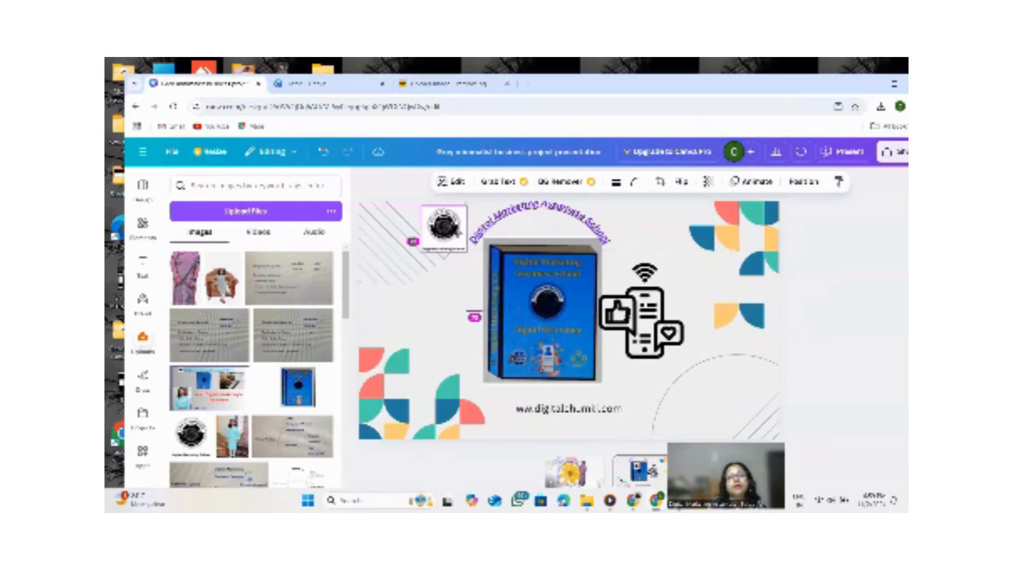
click(667, 235)
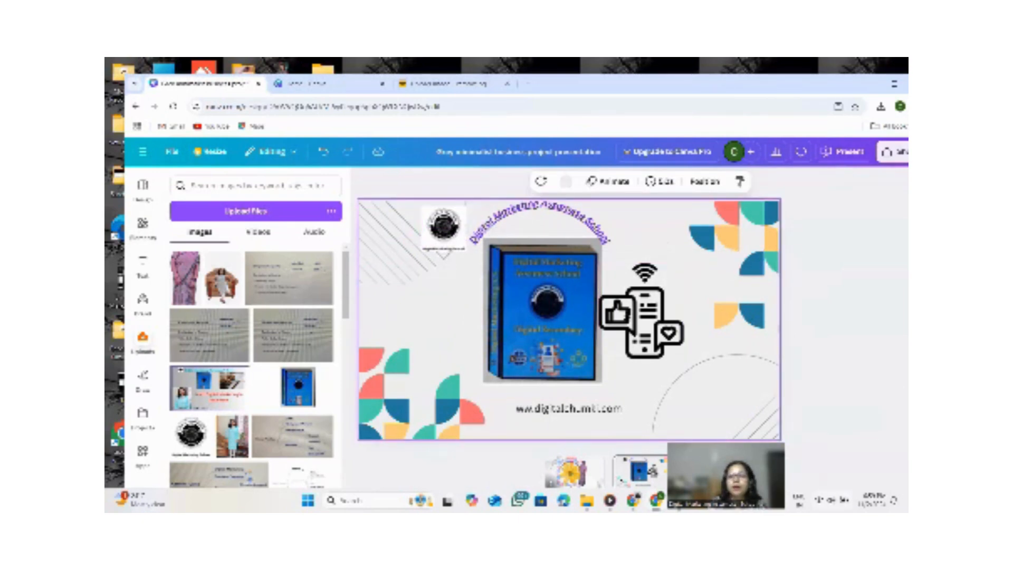